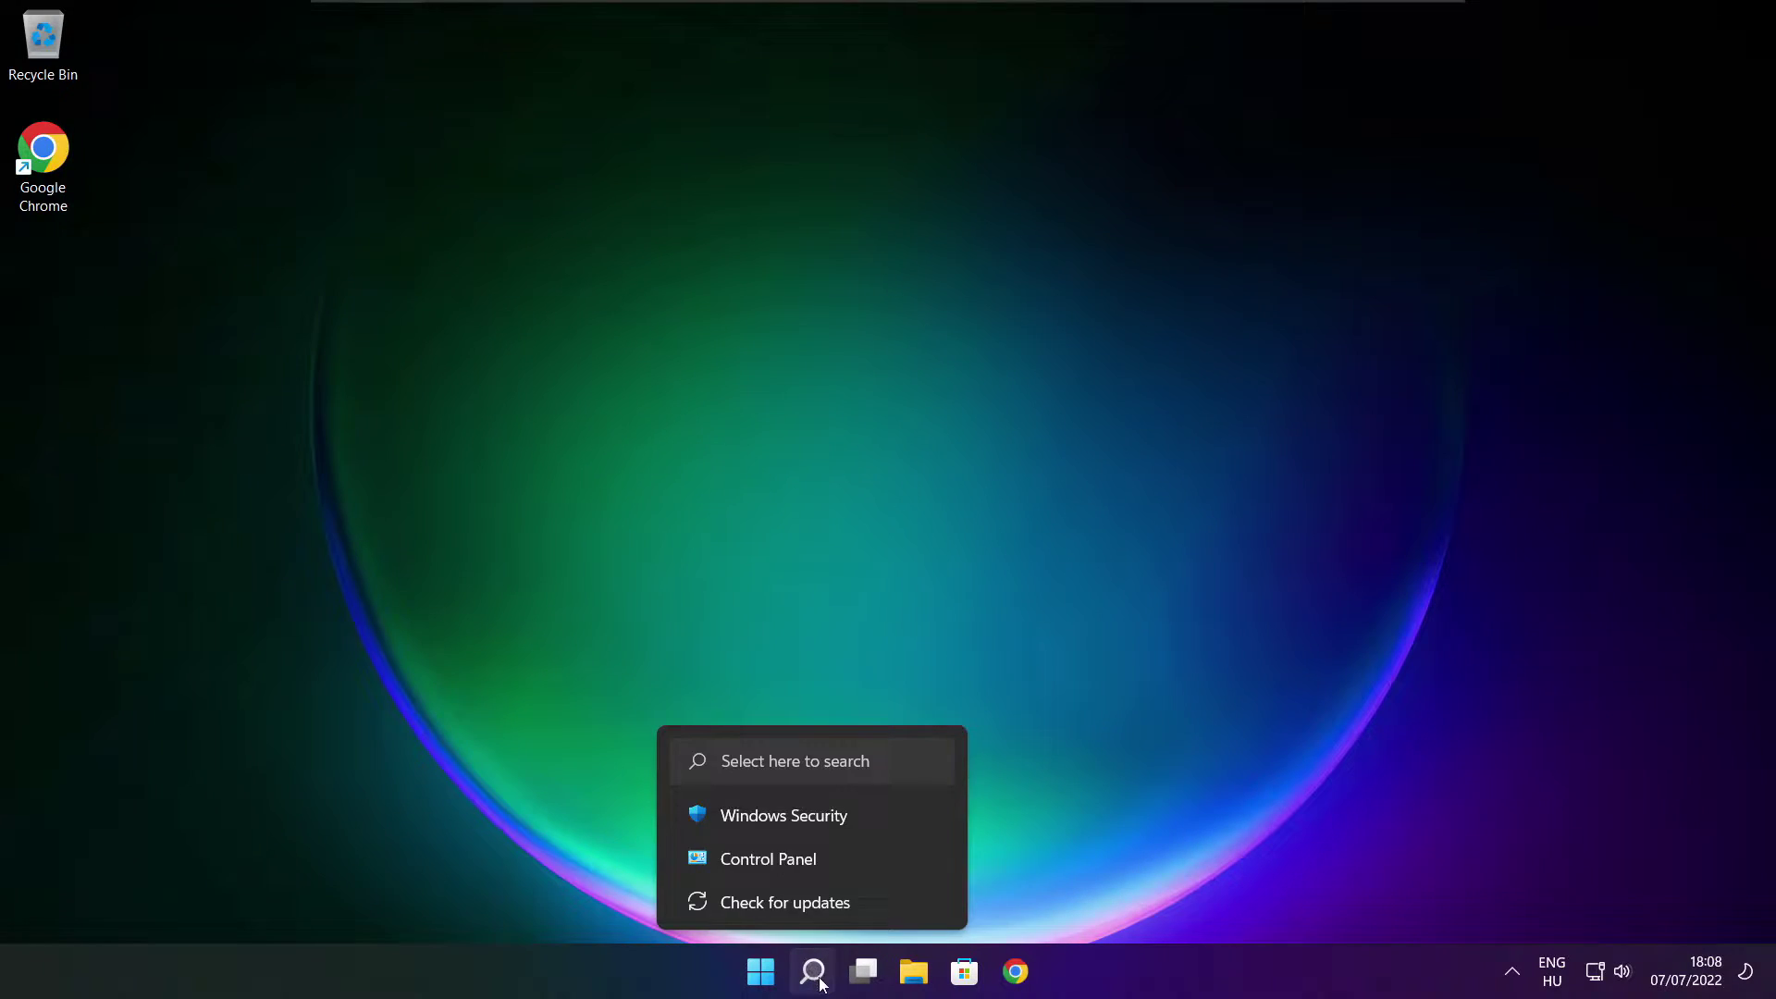
# Step: Search Windows for 'device manager' so it appears as the best match
pyautogui.click(813, 972)
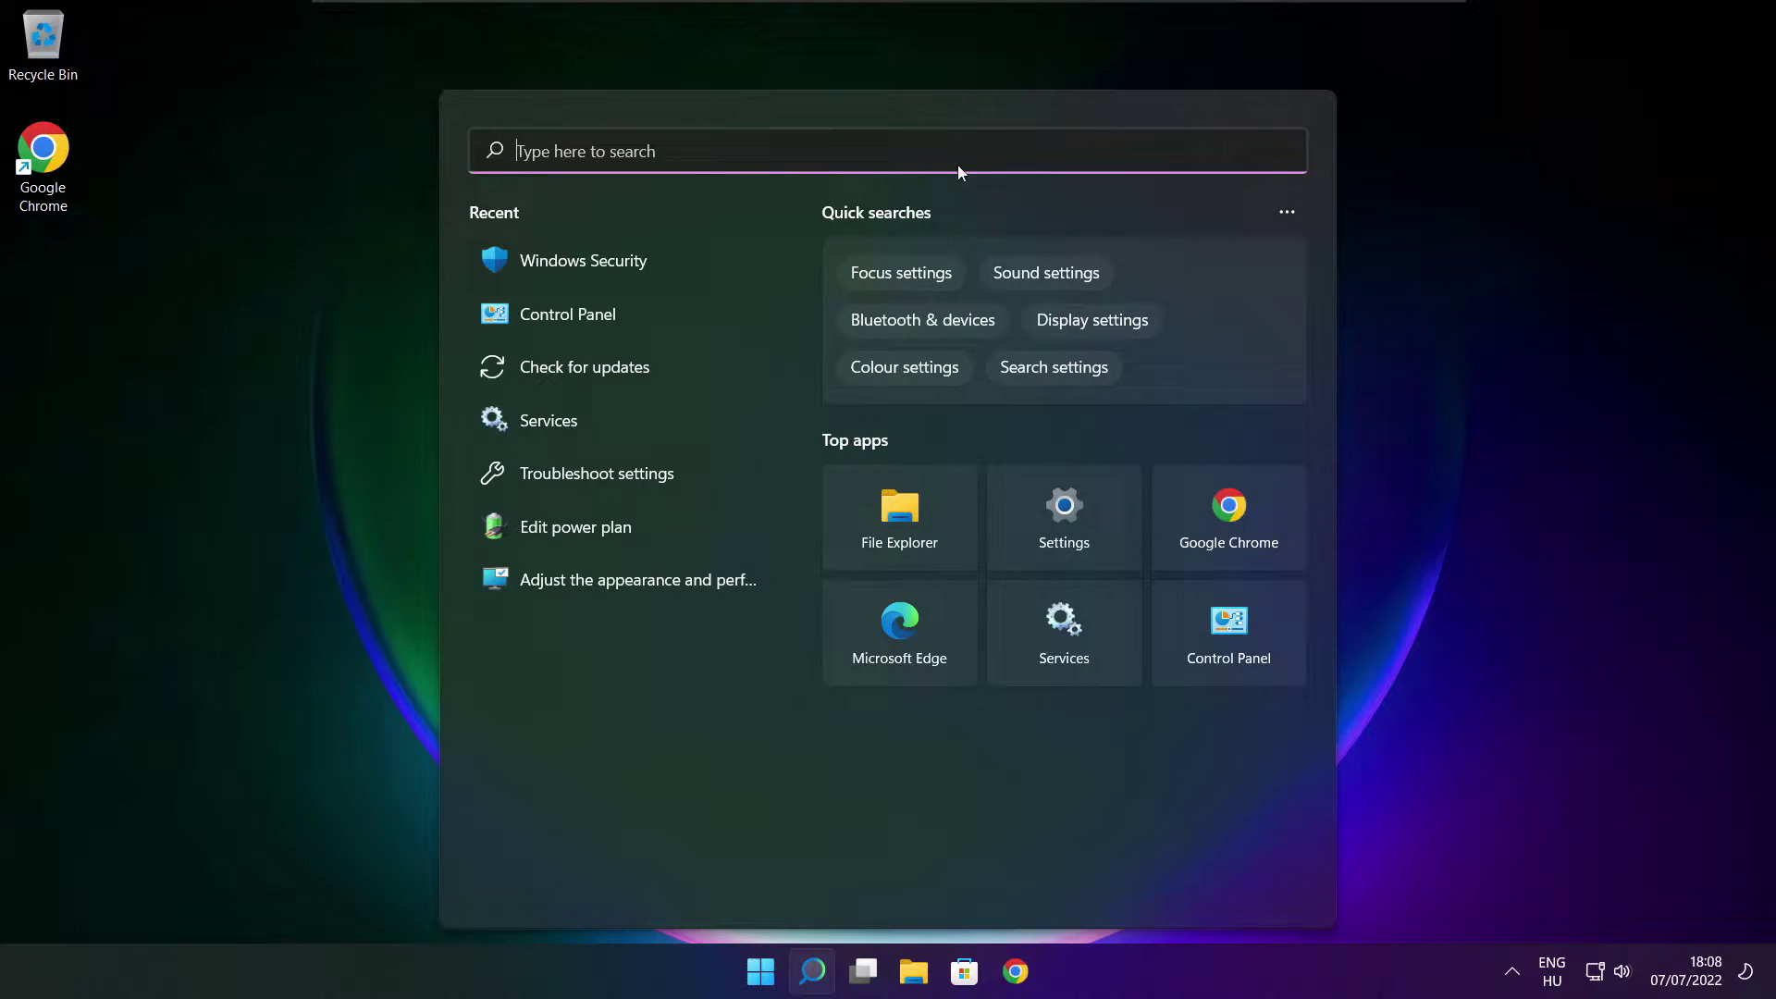
pyautogui.write('d')
pyautogui.write('evice man')
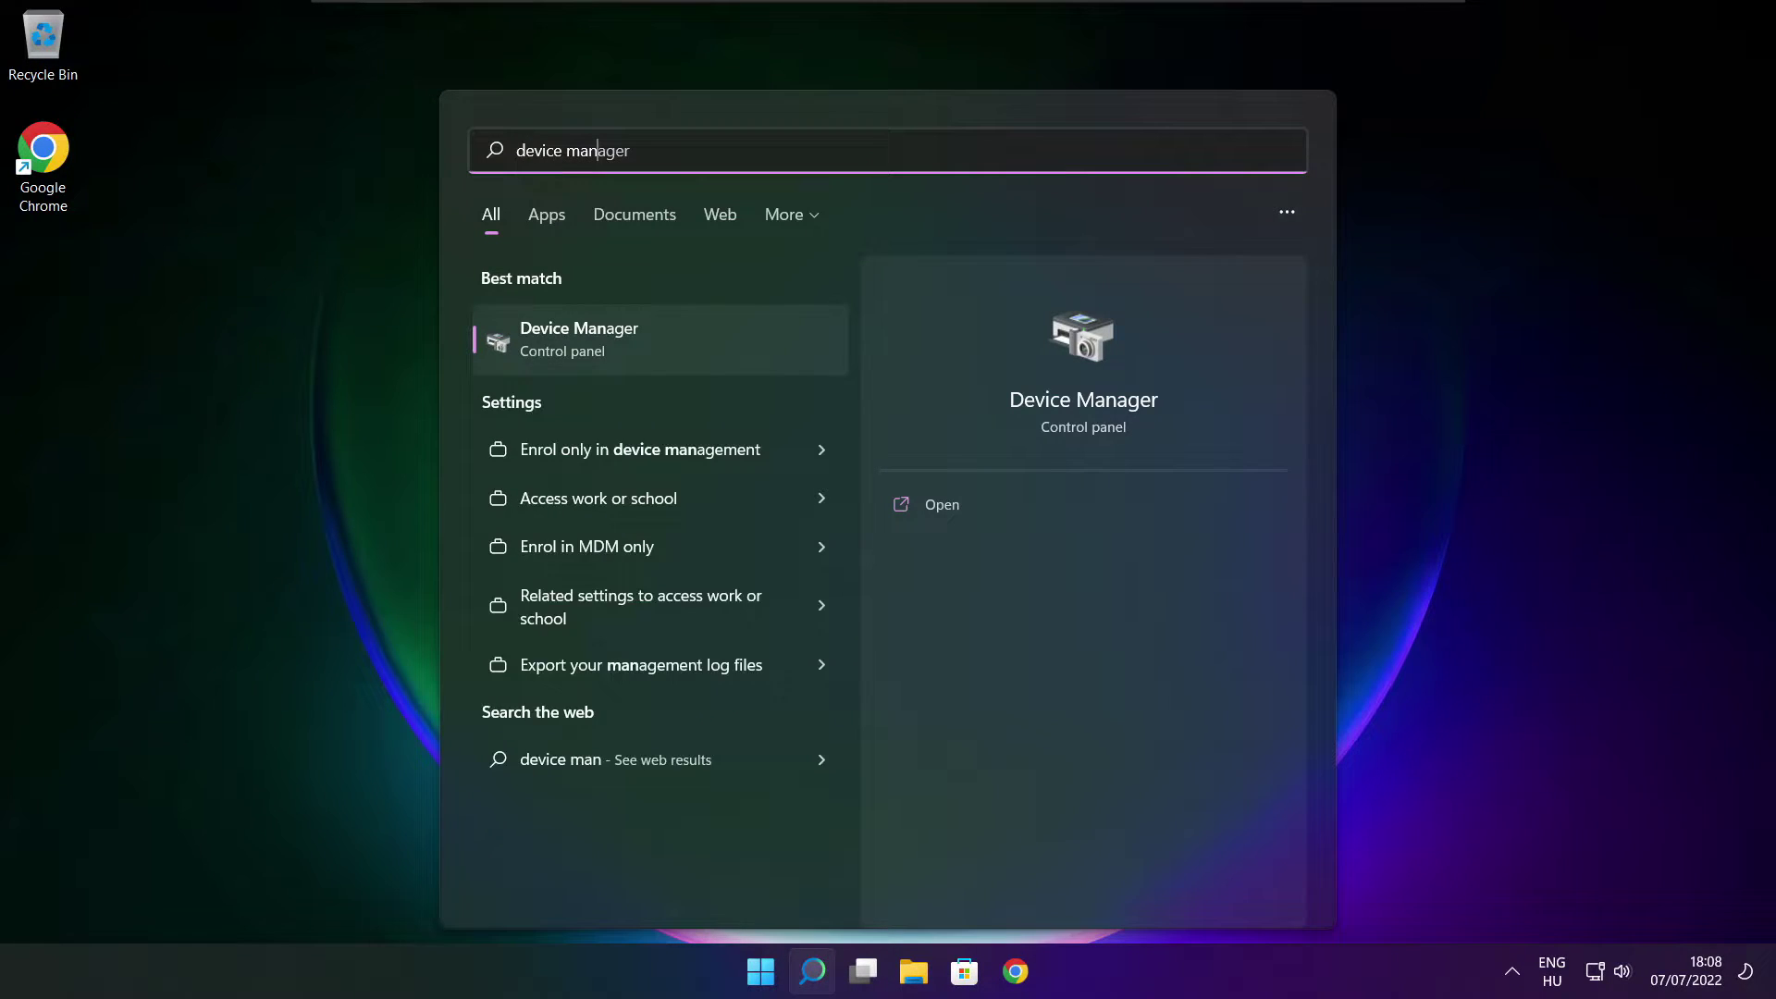
pyautogui.write('ager')
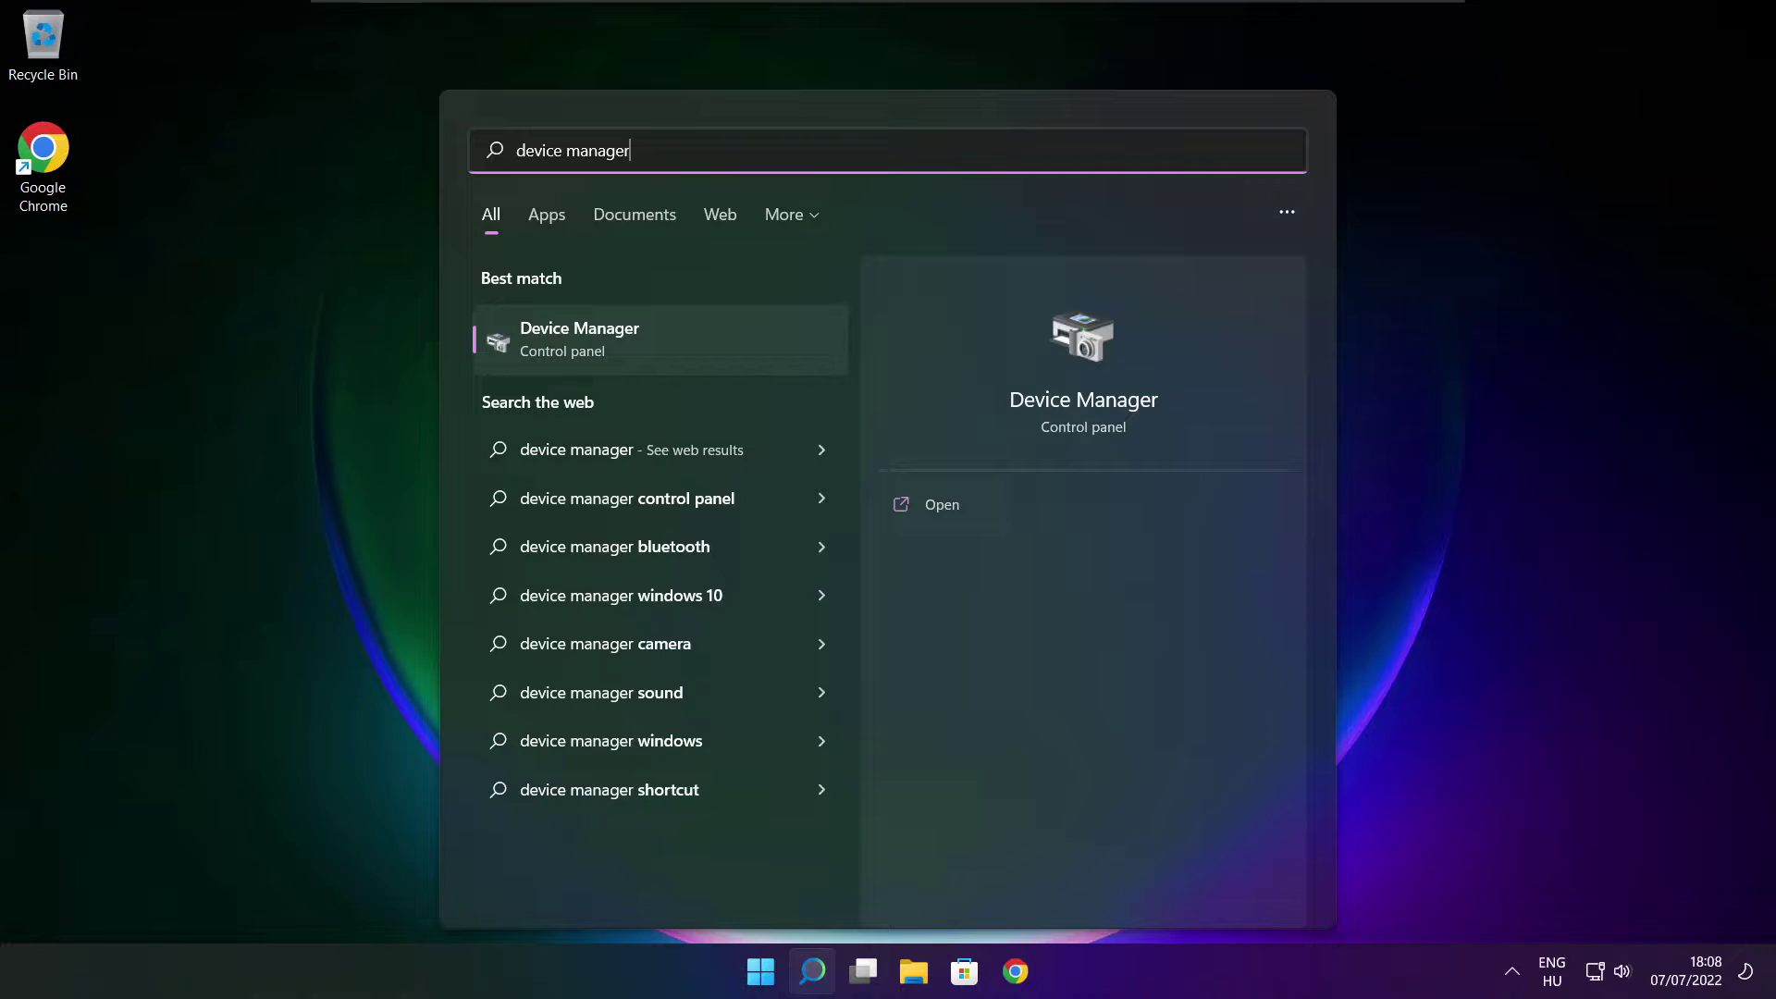
# Step: Launch Device Manager maximized and expand Display adaptors to the VMware SVGA 3D adapter
pyautogui.click(726, 347)
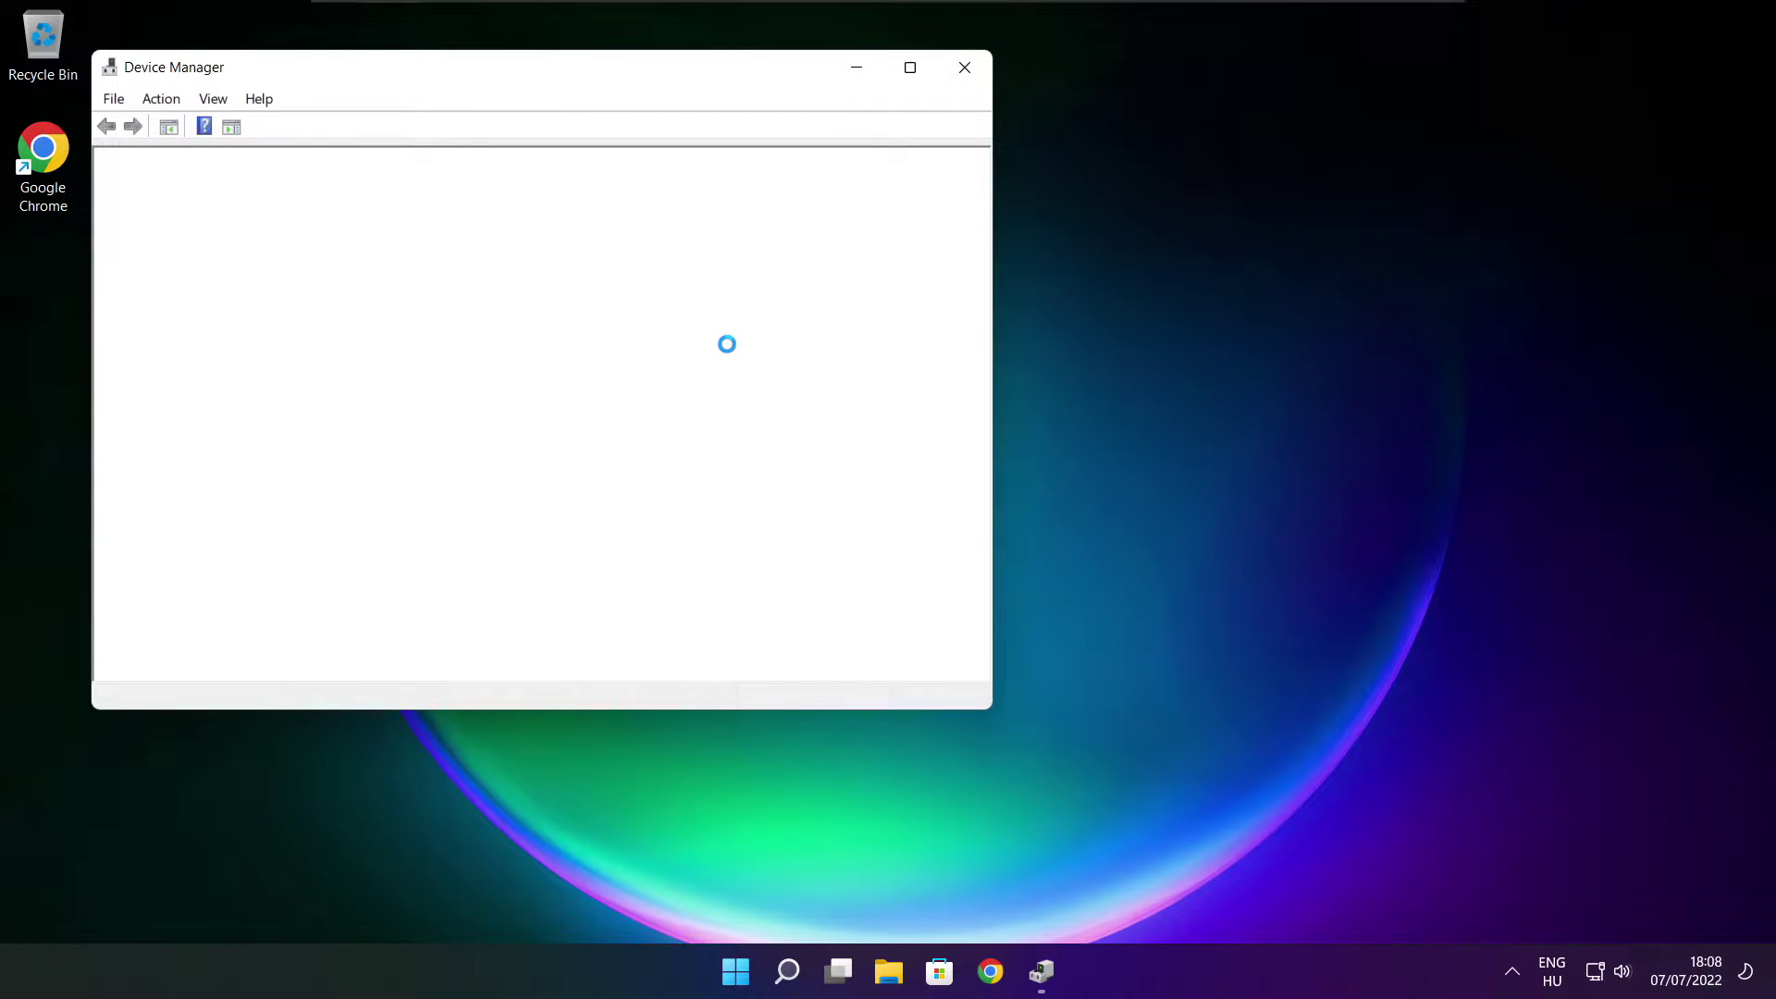
pyautogui.click(908, 67)
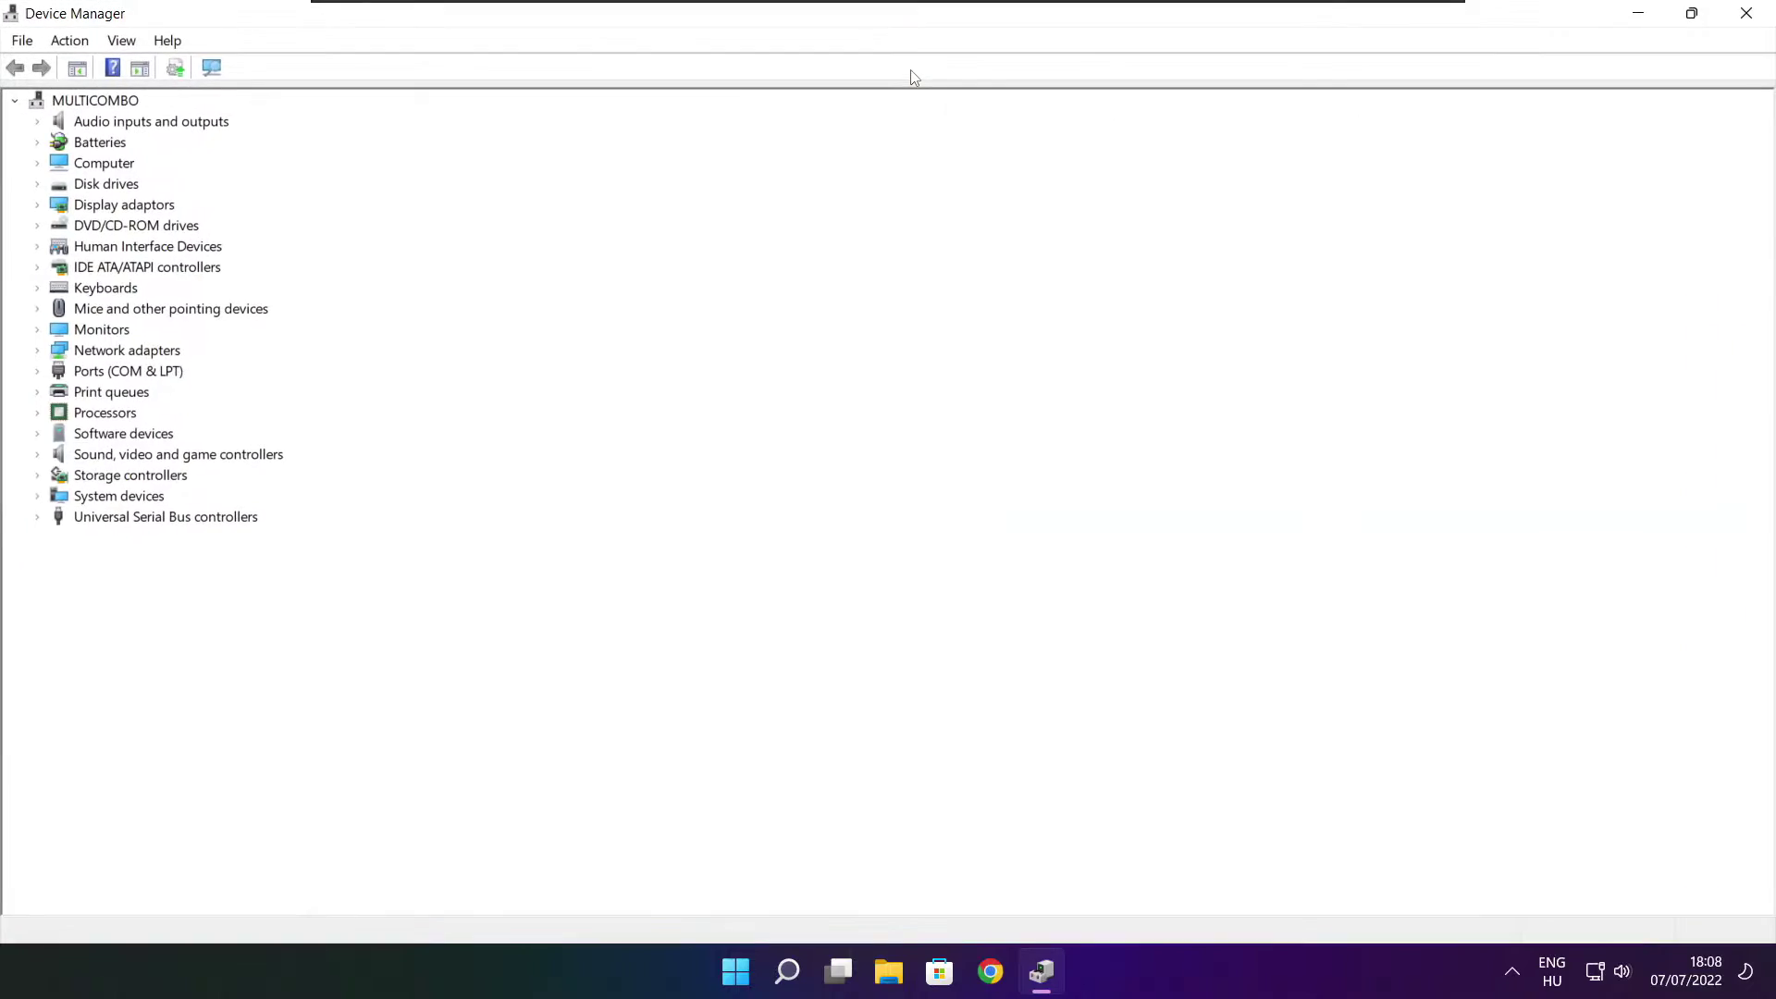
pyautogui.click(46, 208)
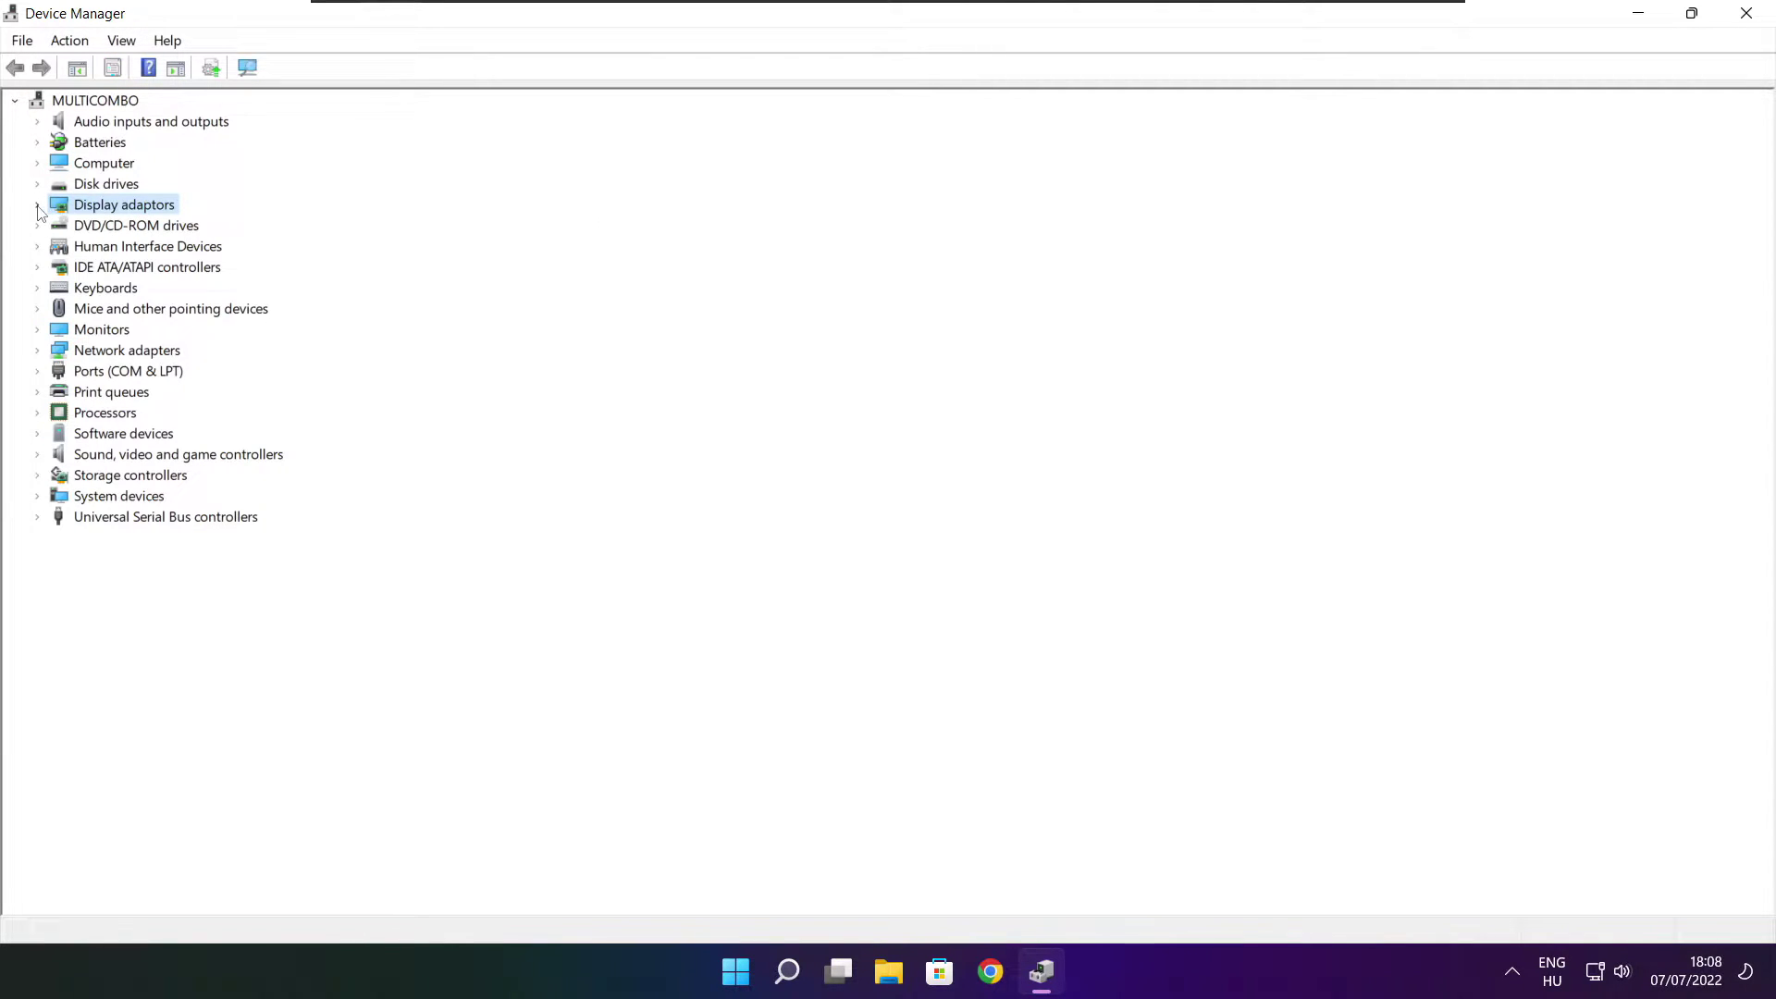
pyautogui.click(38, 204)
pyautogui.click(174, 228)
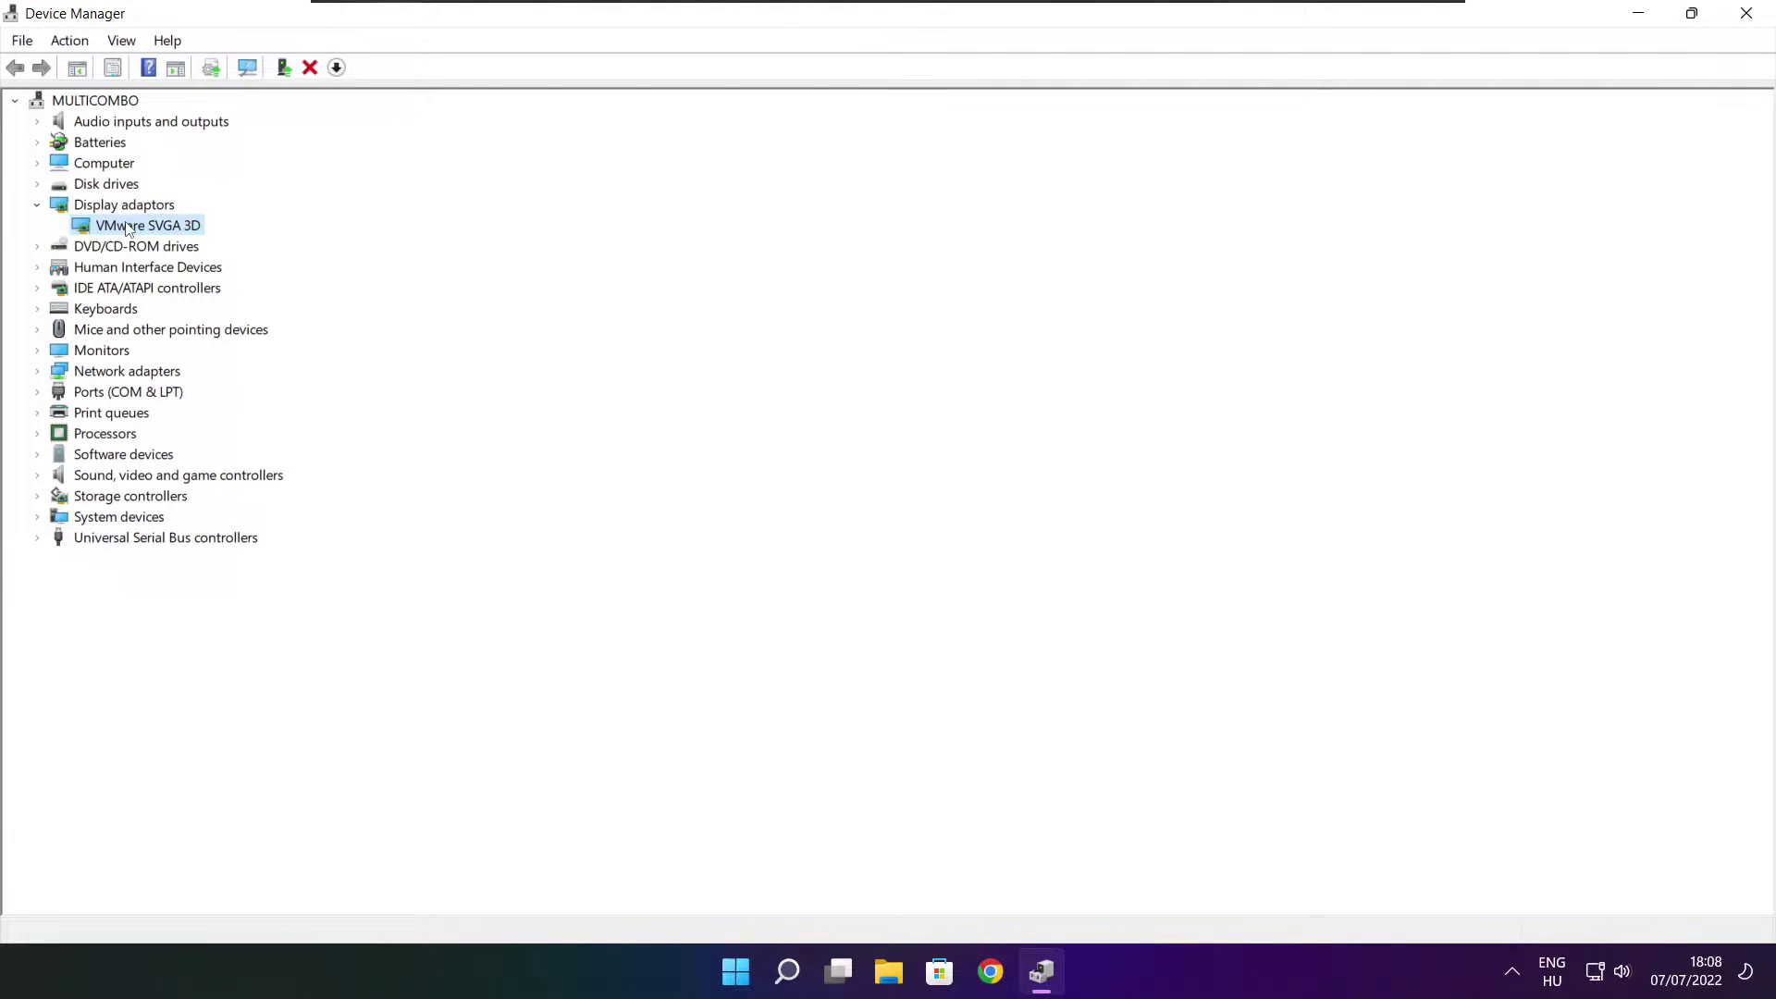
# Step: Run an automatic driver update search for VMware SVGA 3D; the best driver is already installed
pyautogui.rightClick(127, 229)
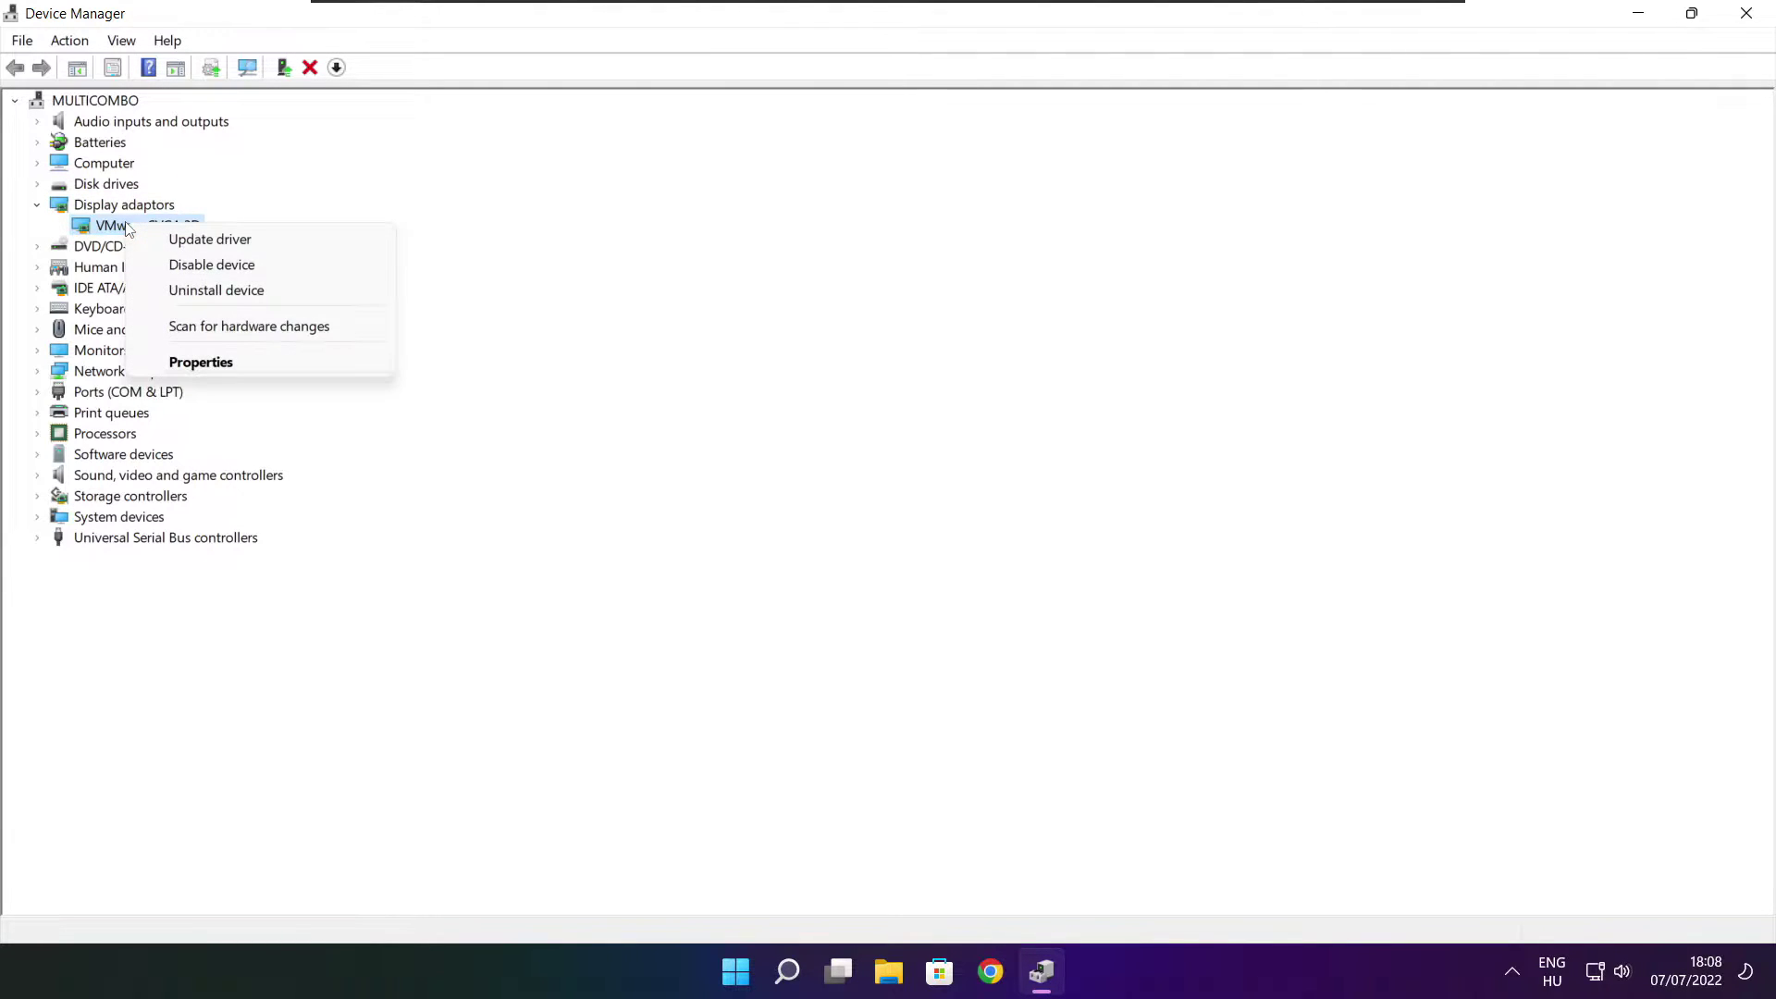
pyautogui.click(256, 248)
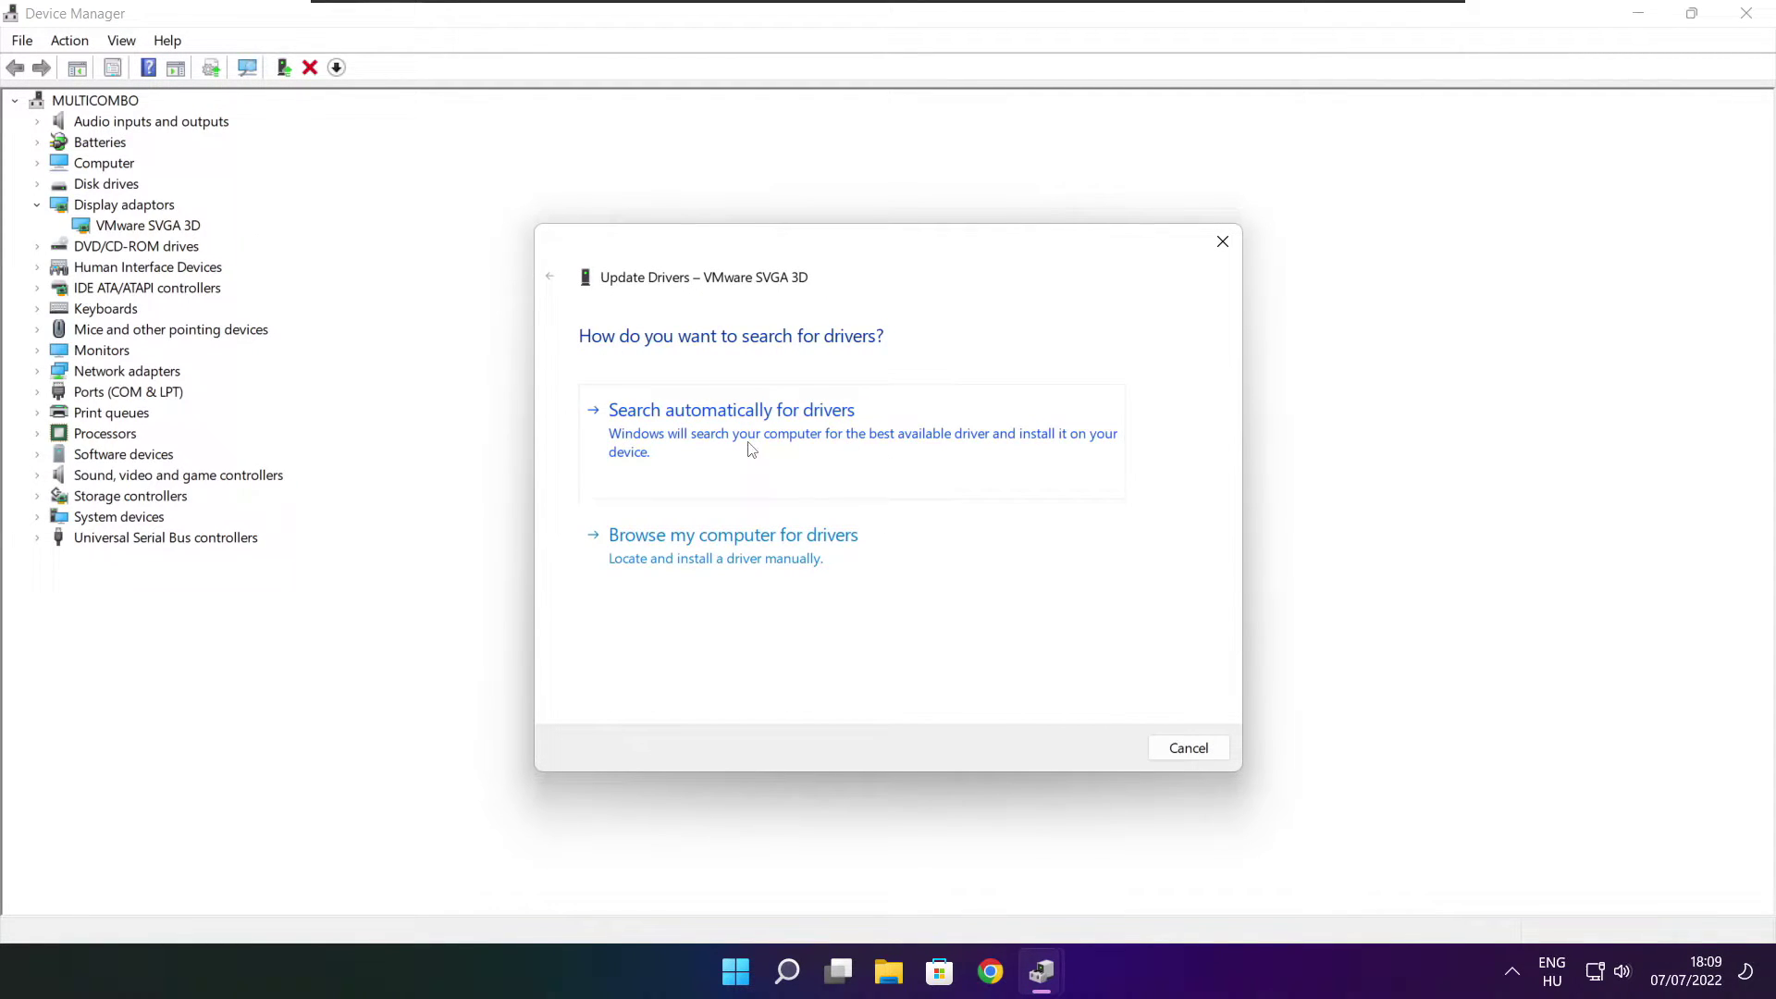
pyautogui.click(817, 445)
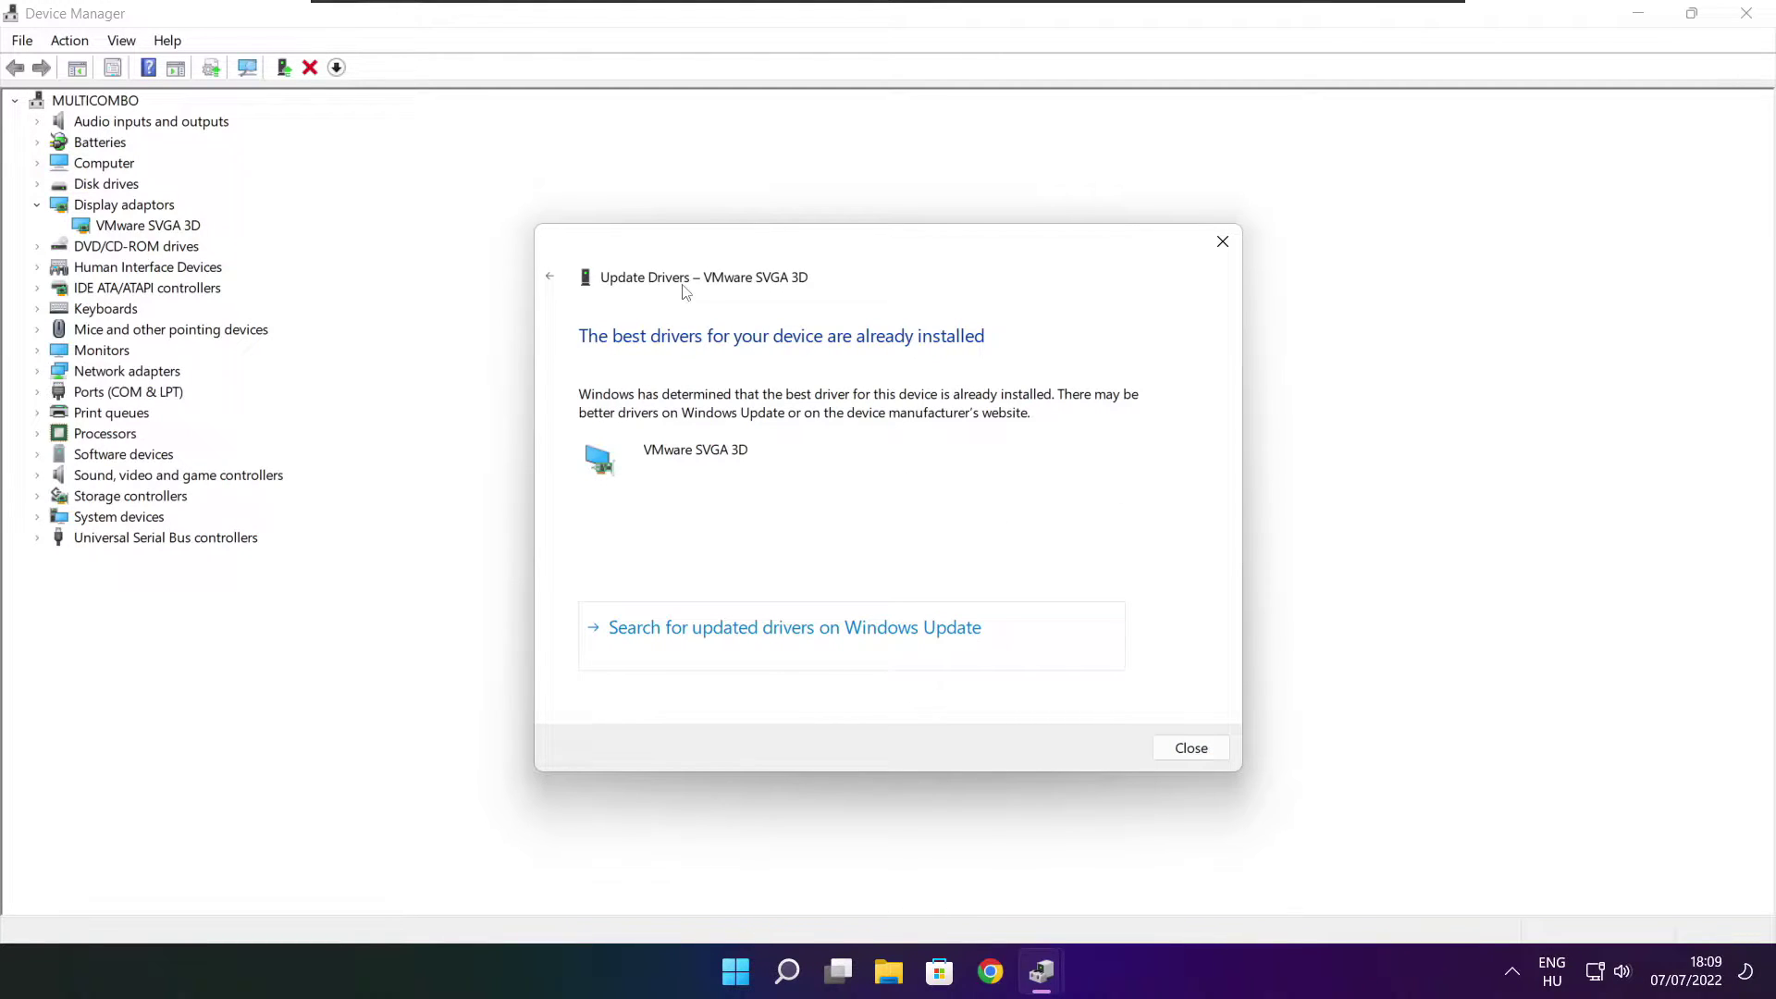
pyautogui.click(1189, 750)
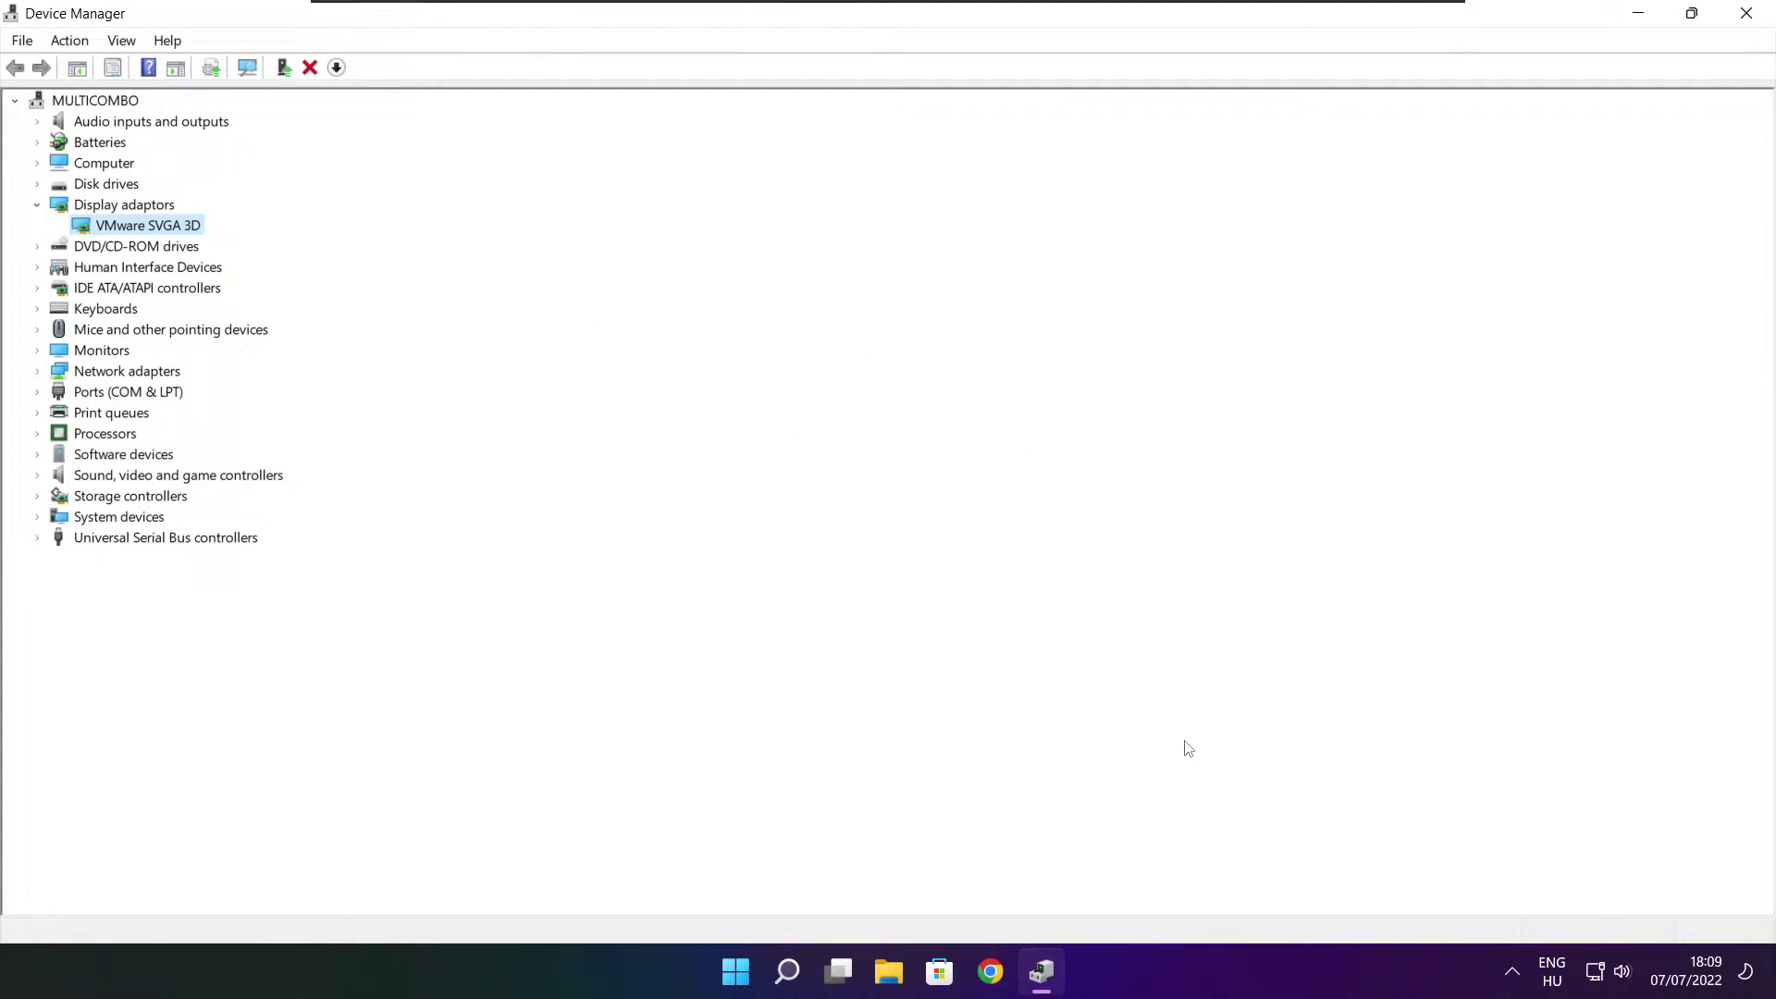
# Step: Expand Sound, video and game controllers to the High Definition Audio Device
pyautogui.click(61, 480)
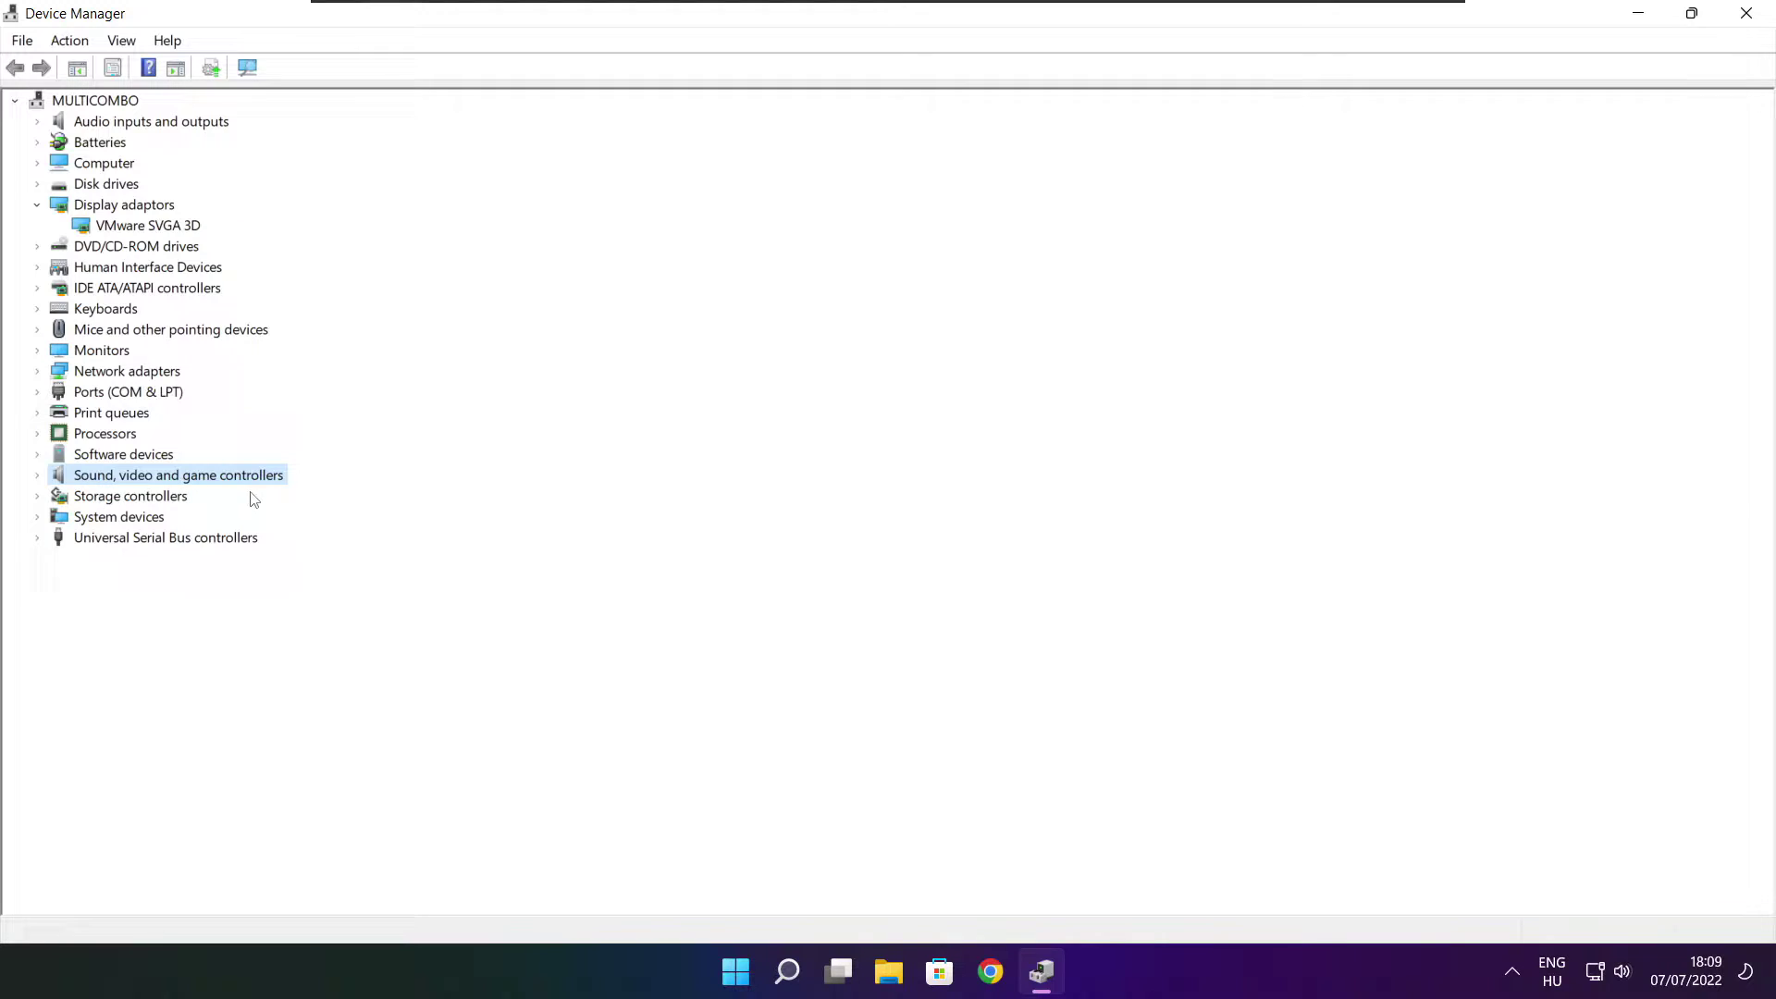
pyautogui.click(38, 475)
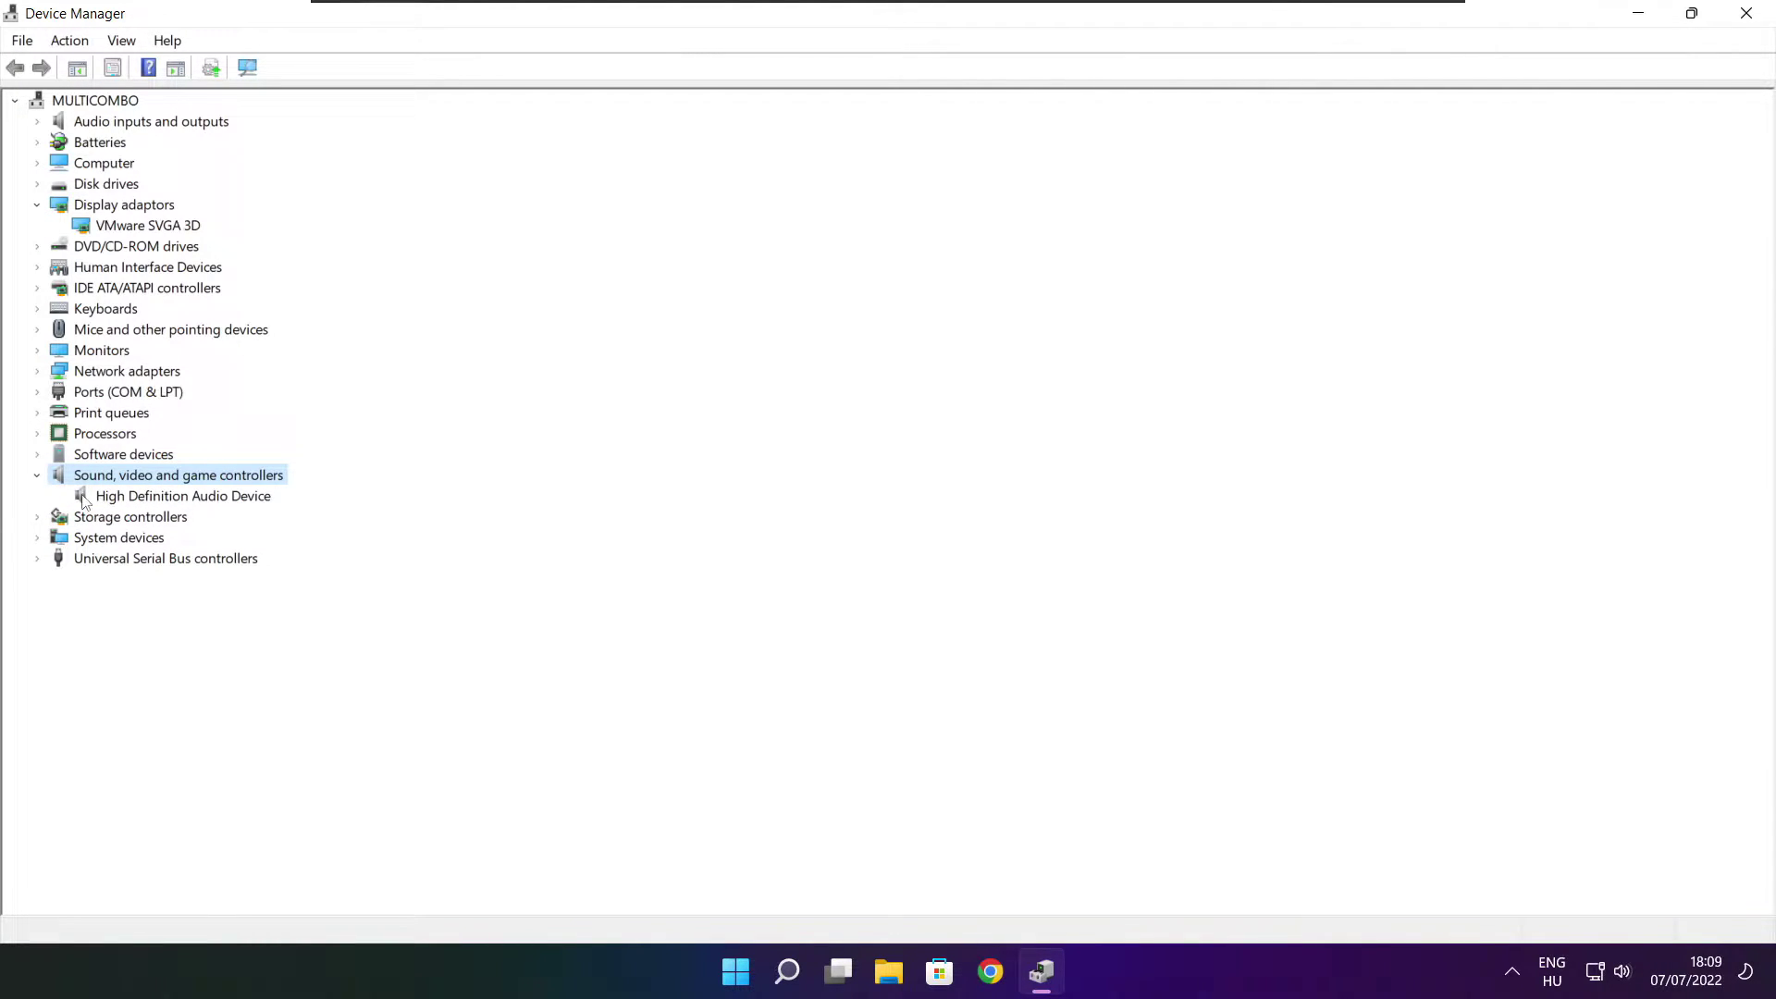
pyautogui.click(172, 497)
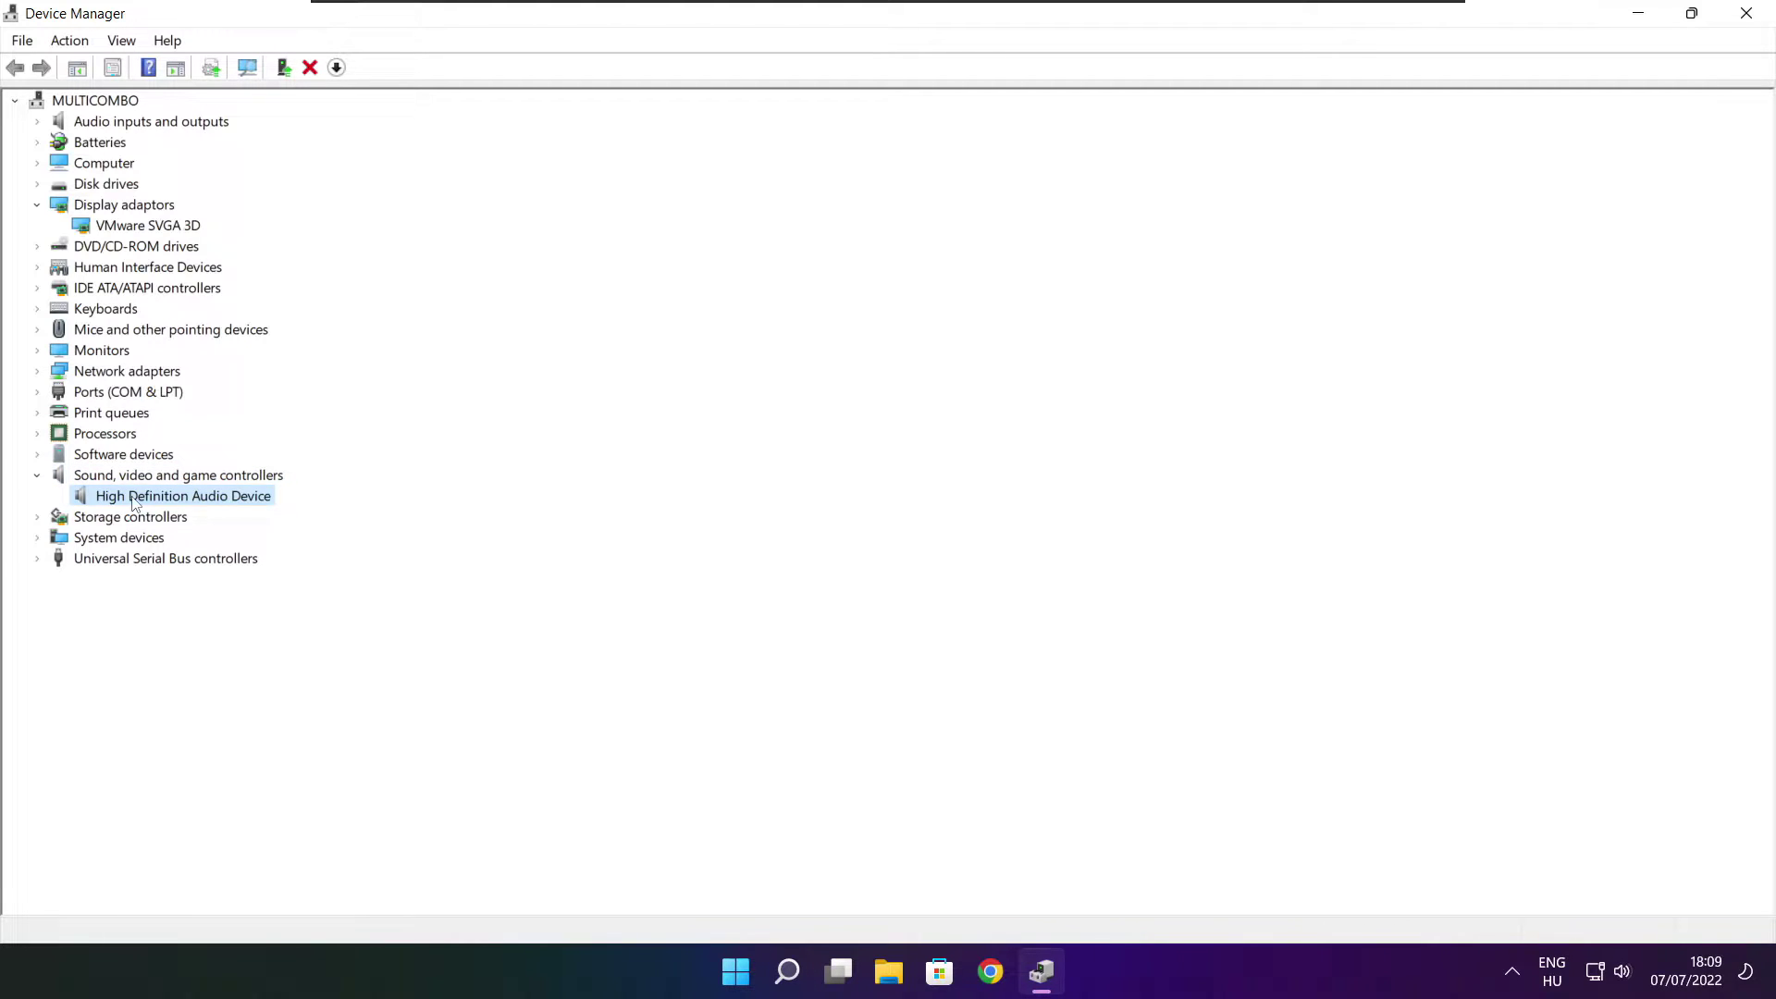
pyautogui.rightClick(172, 503)
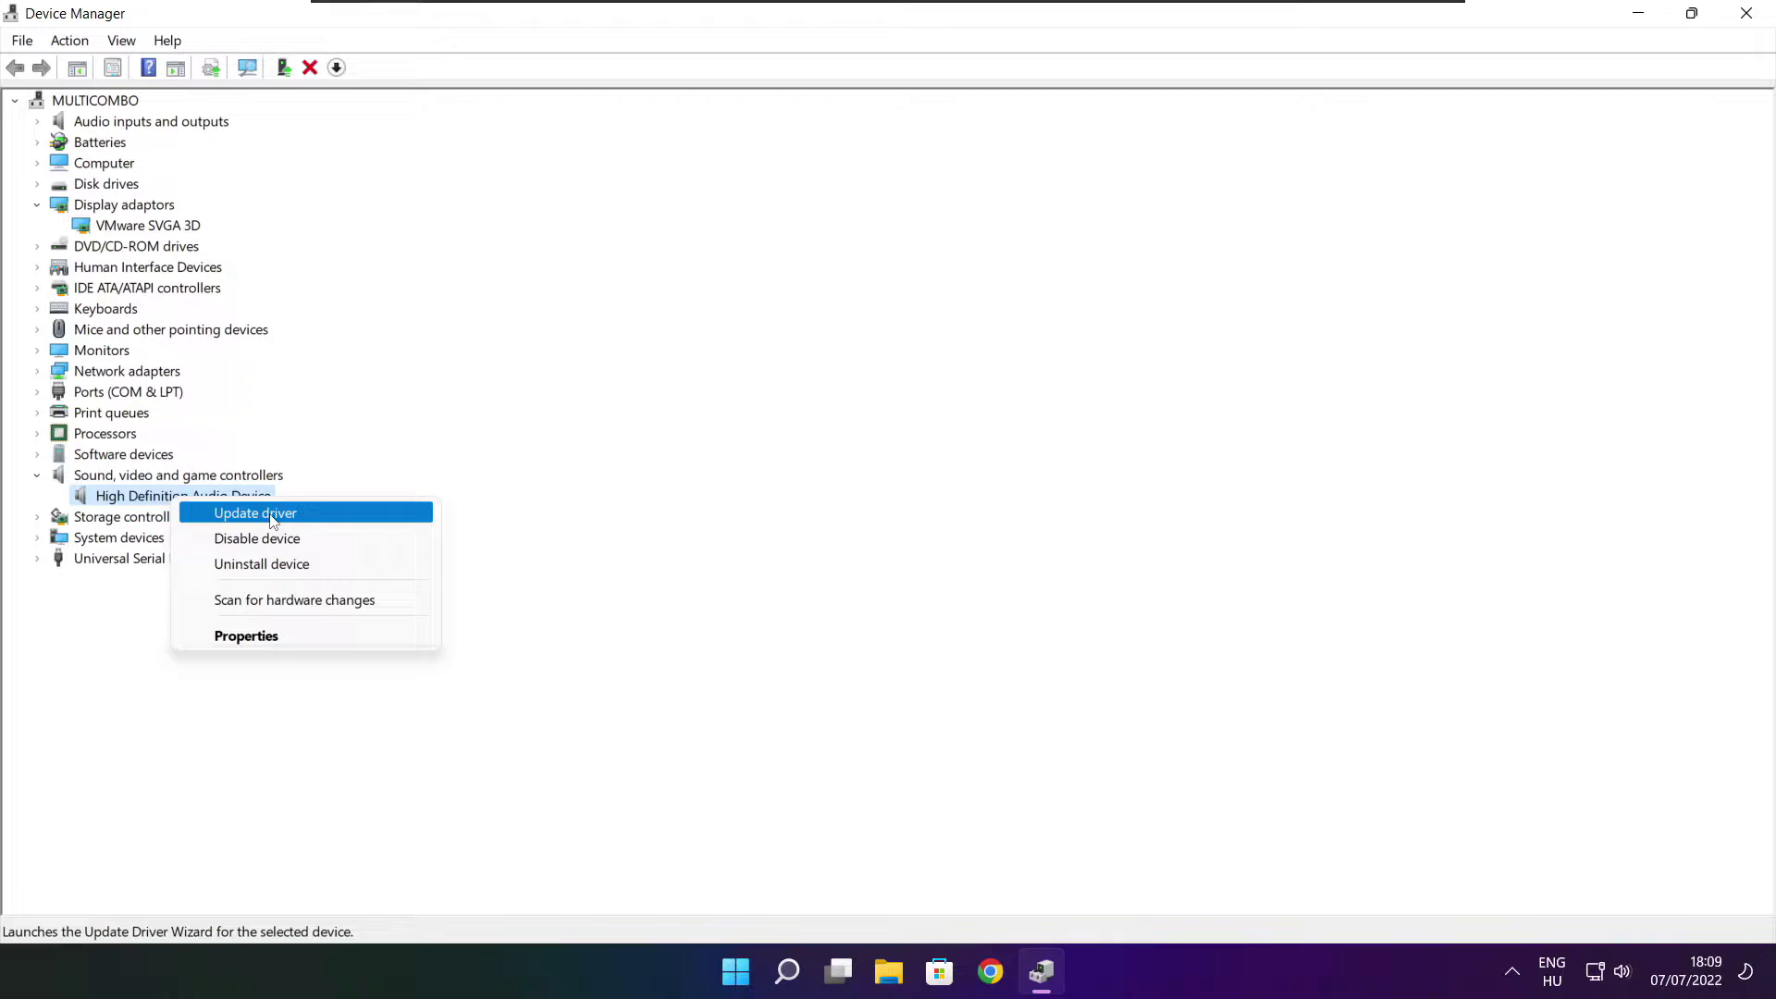
# Step: Search automatically for a newer audio driver, confirm it's up to date, and close Device Manager
pyautogui.click(345, 523)
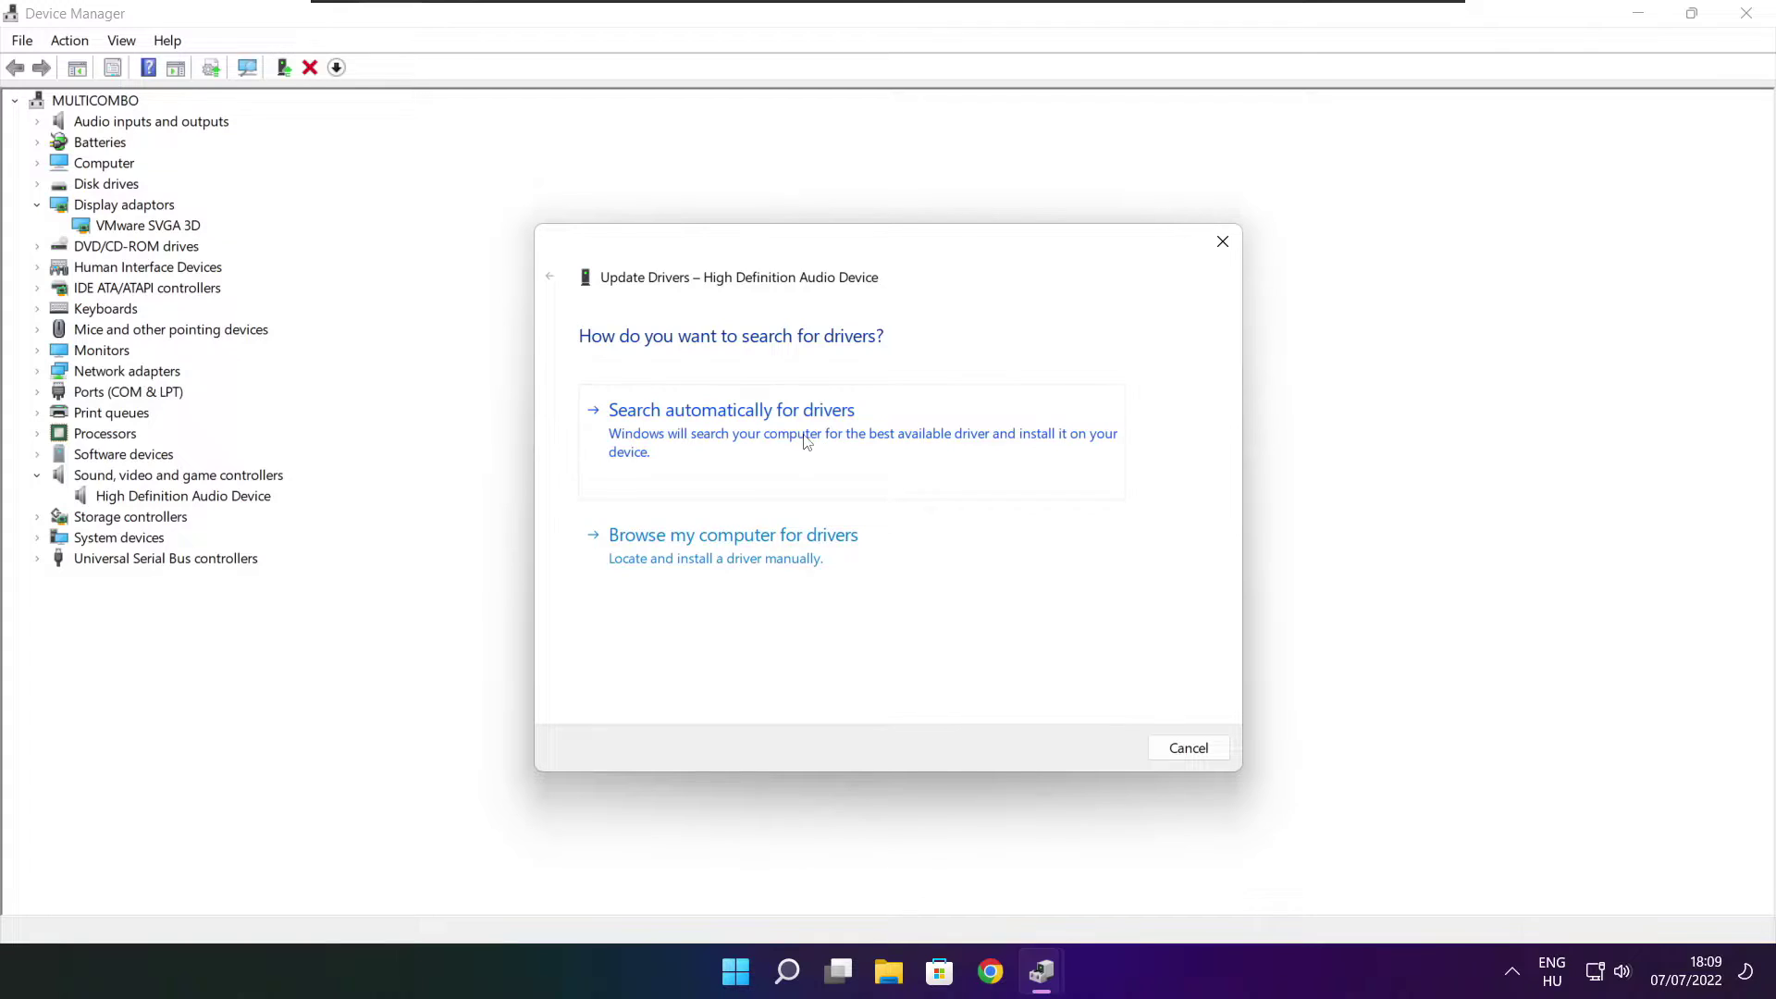
pyautogui.click(772, 440)
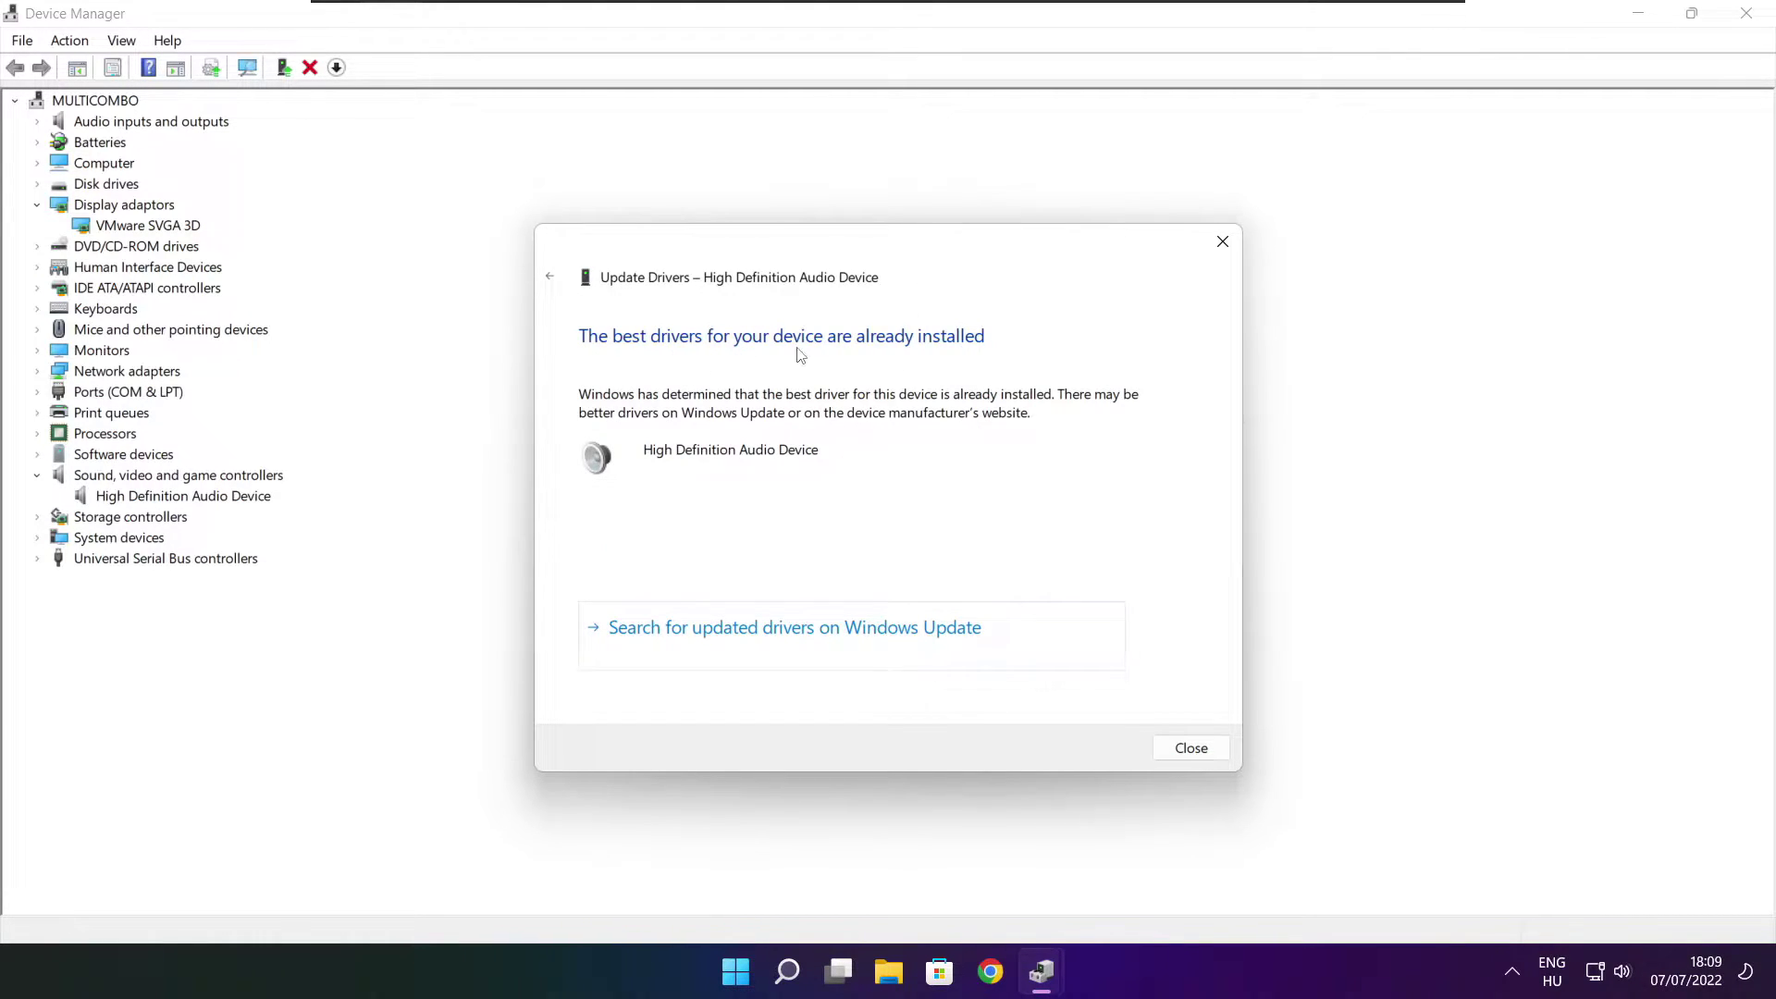
pyautogui.click(1192, 751)
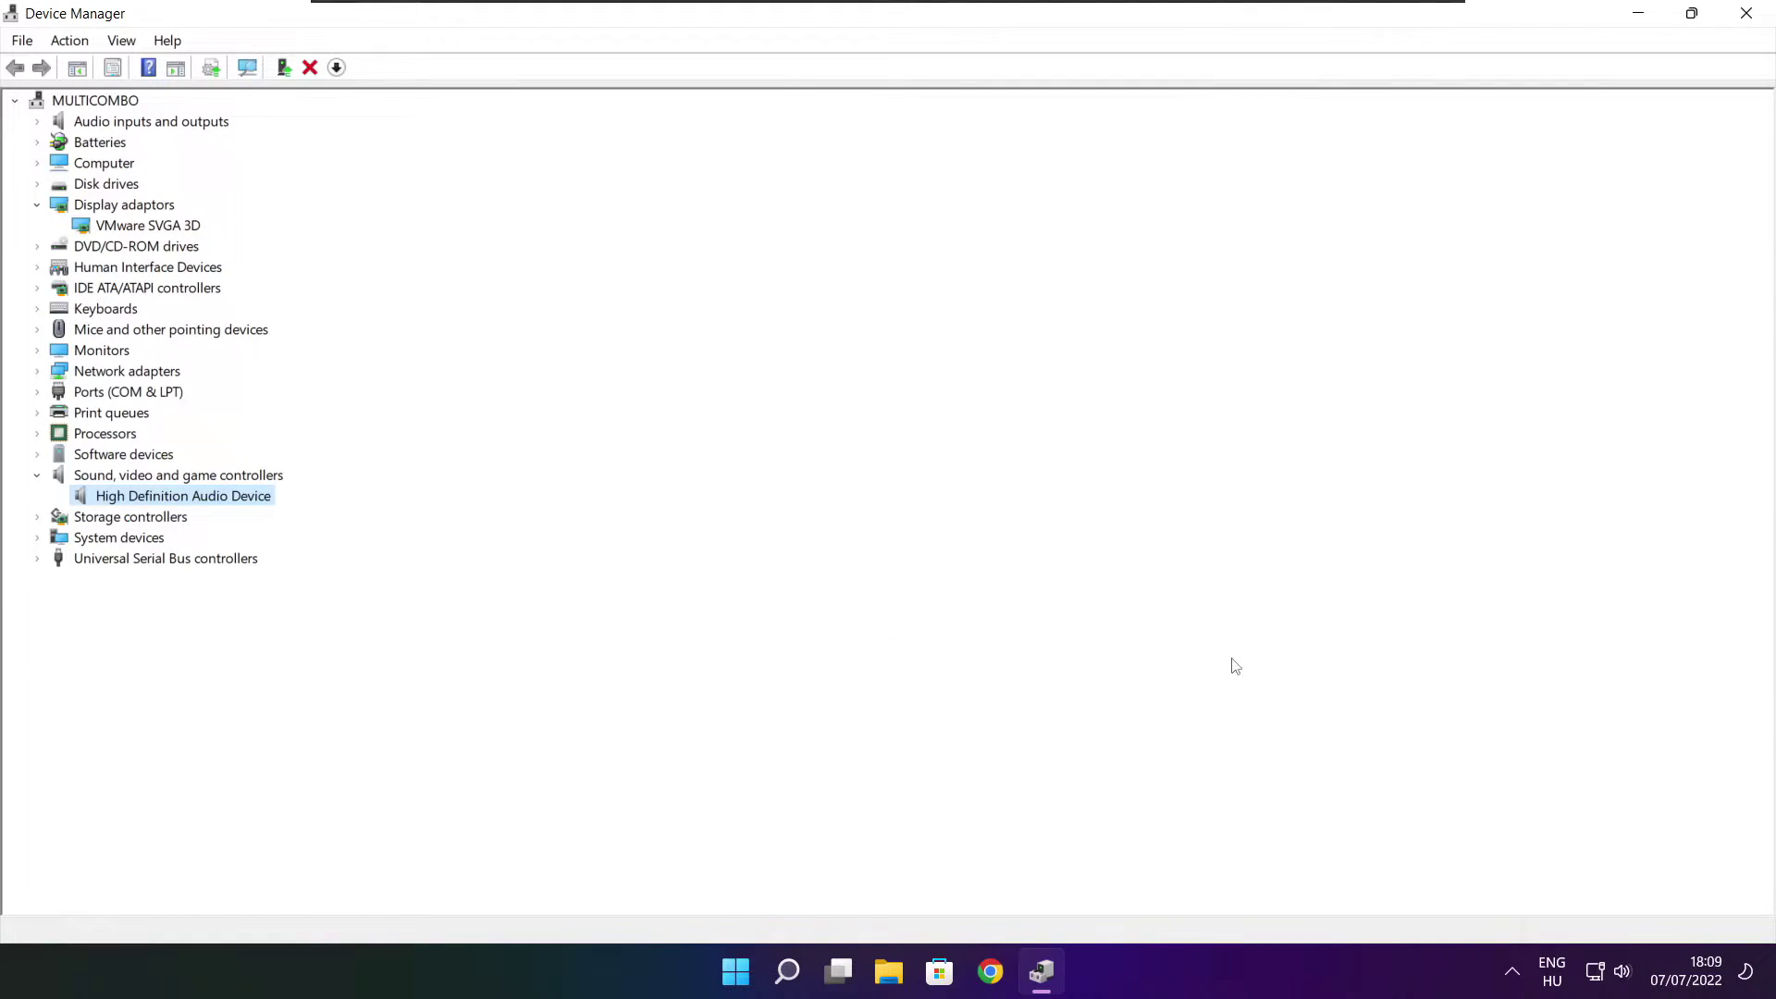
pyautogui.click(1750, 17)
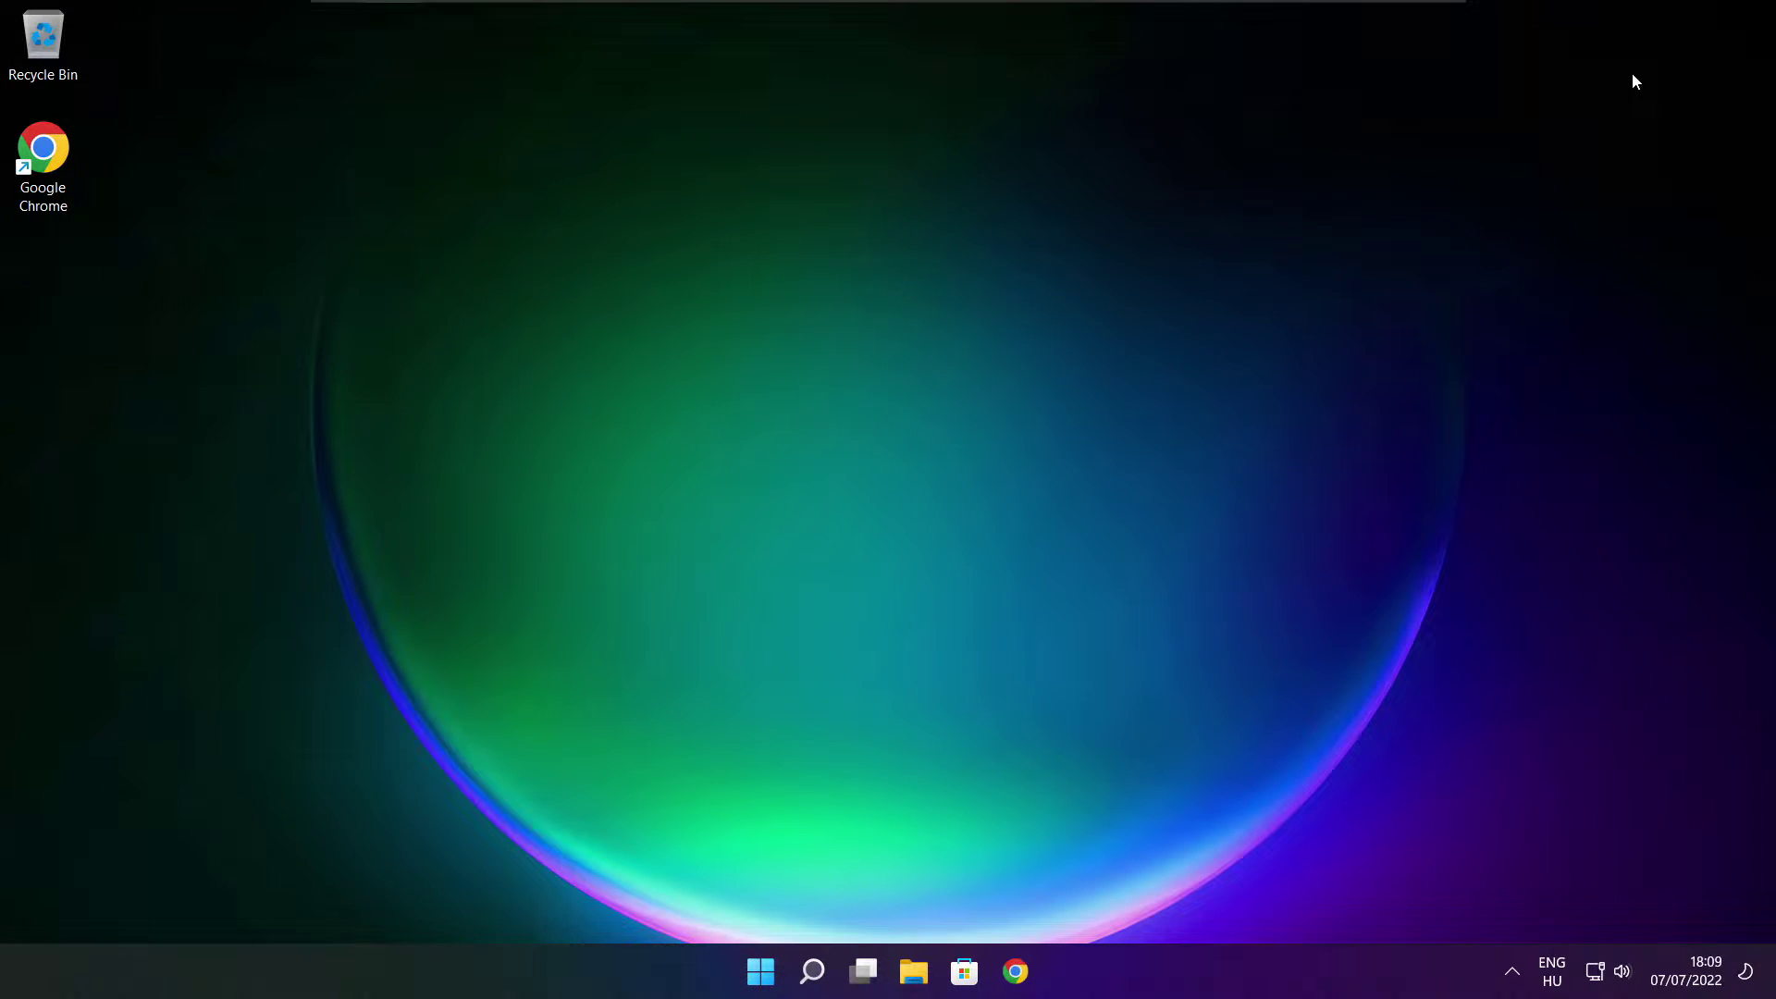
# Step: Search 'edit power plan' and launch the High performance plan's settings page
pyautogui.click(813, 972)
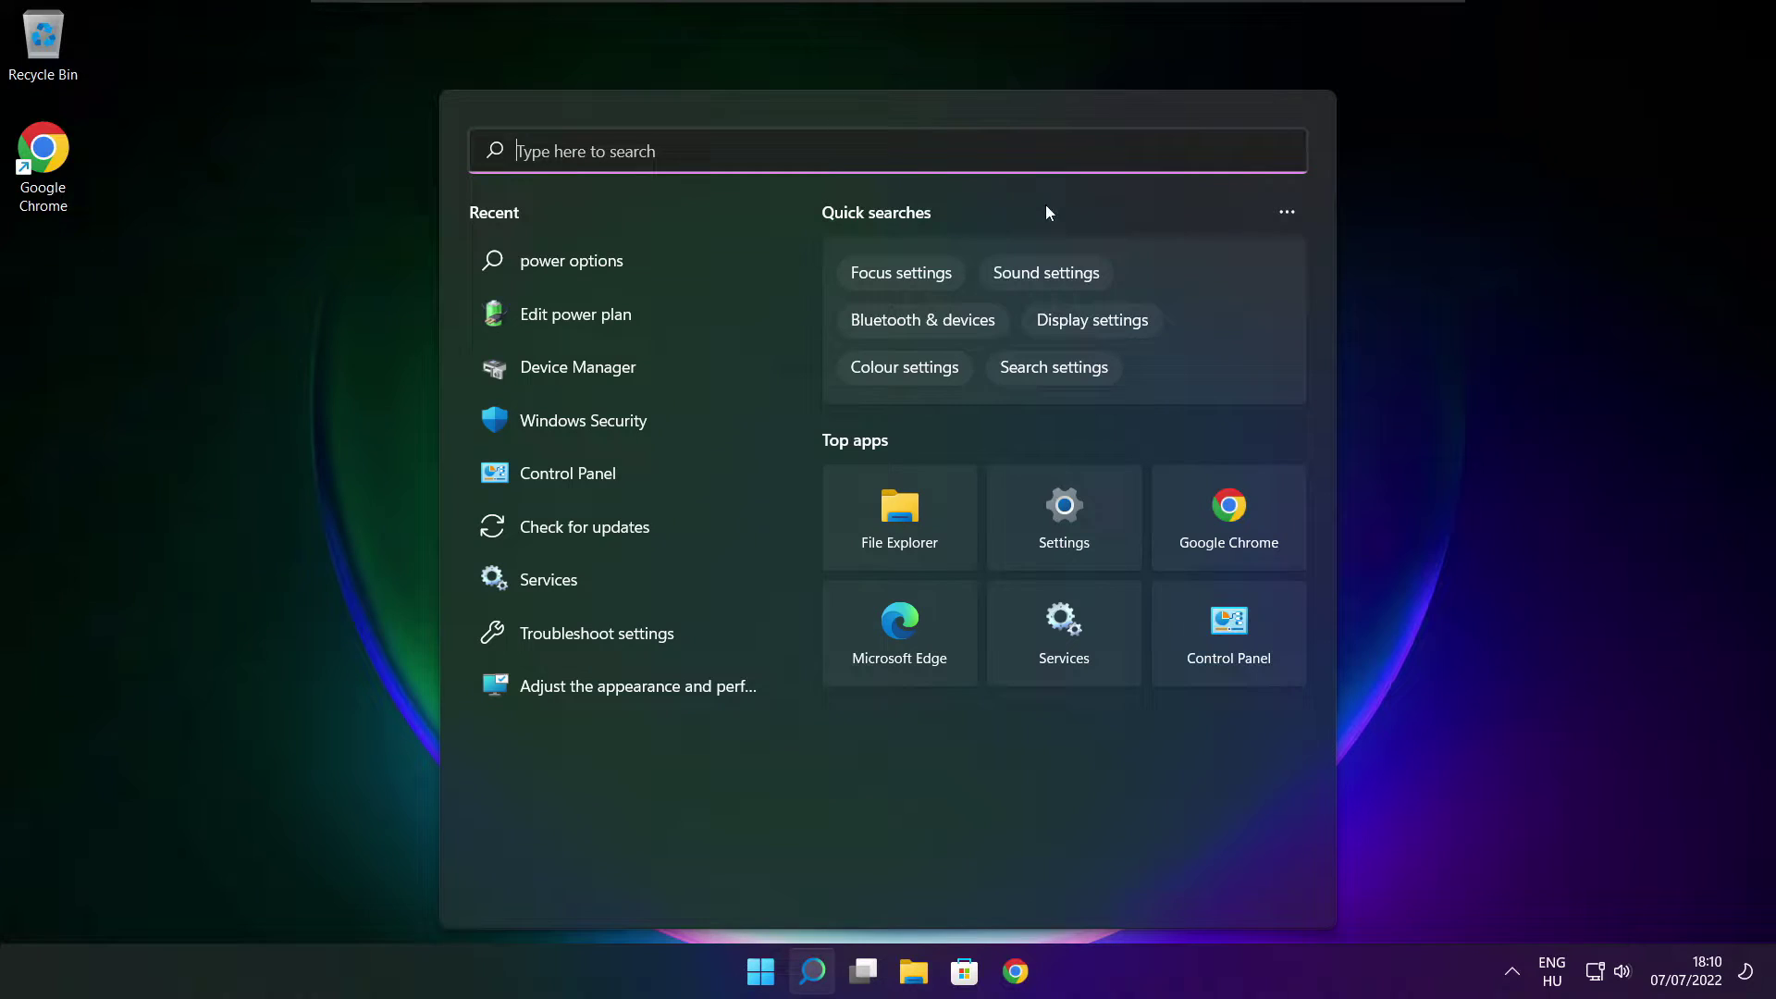
pyautogui.write('e')
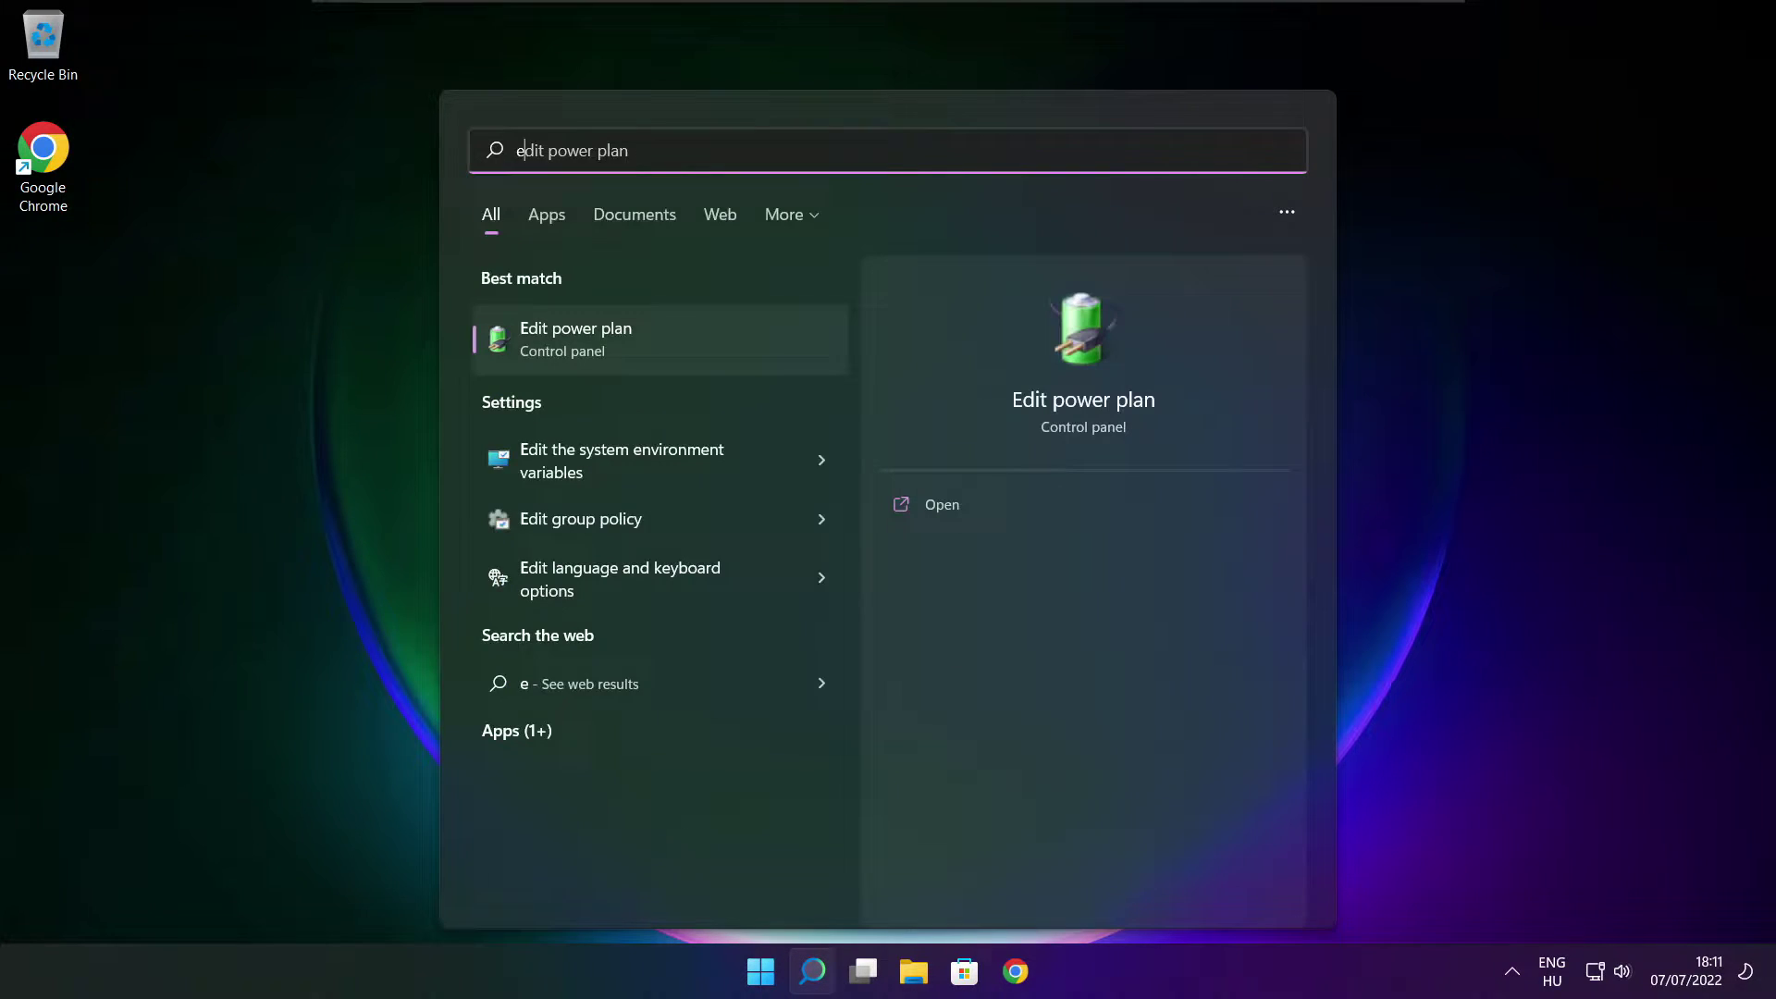
pyautogui.write('dit powe')
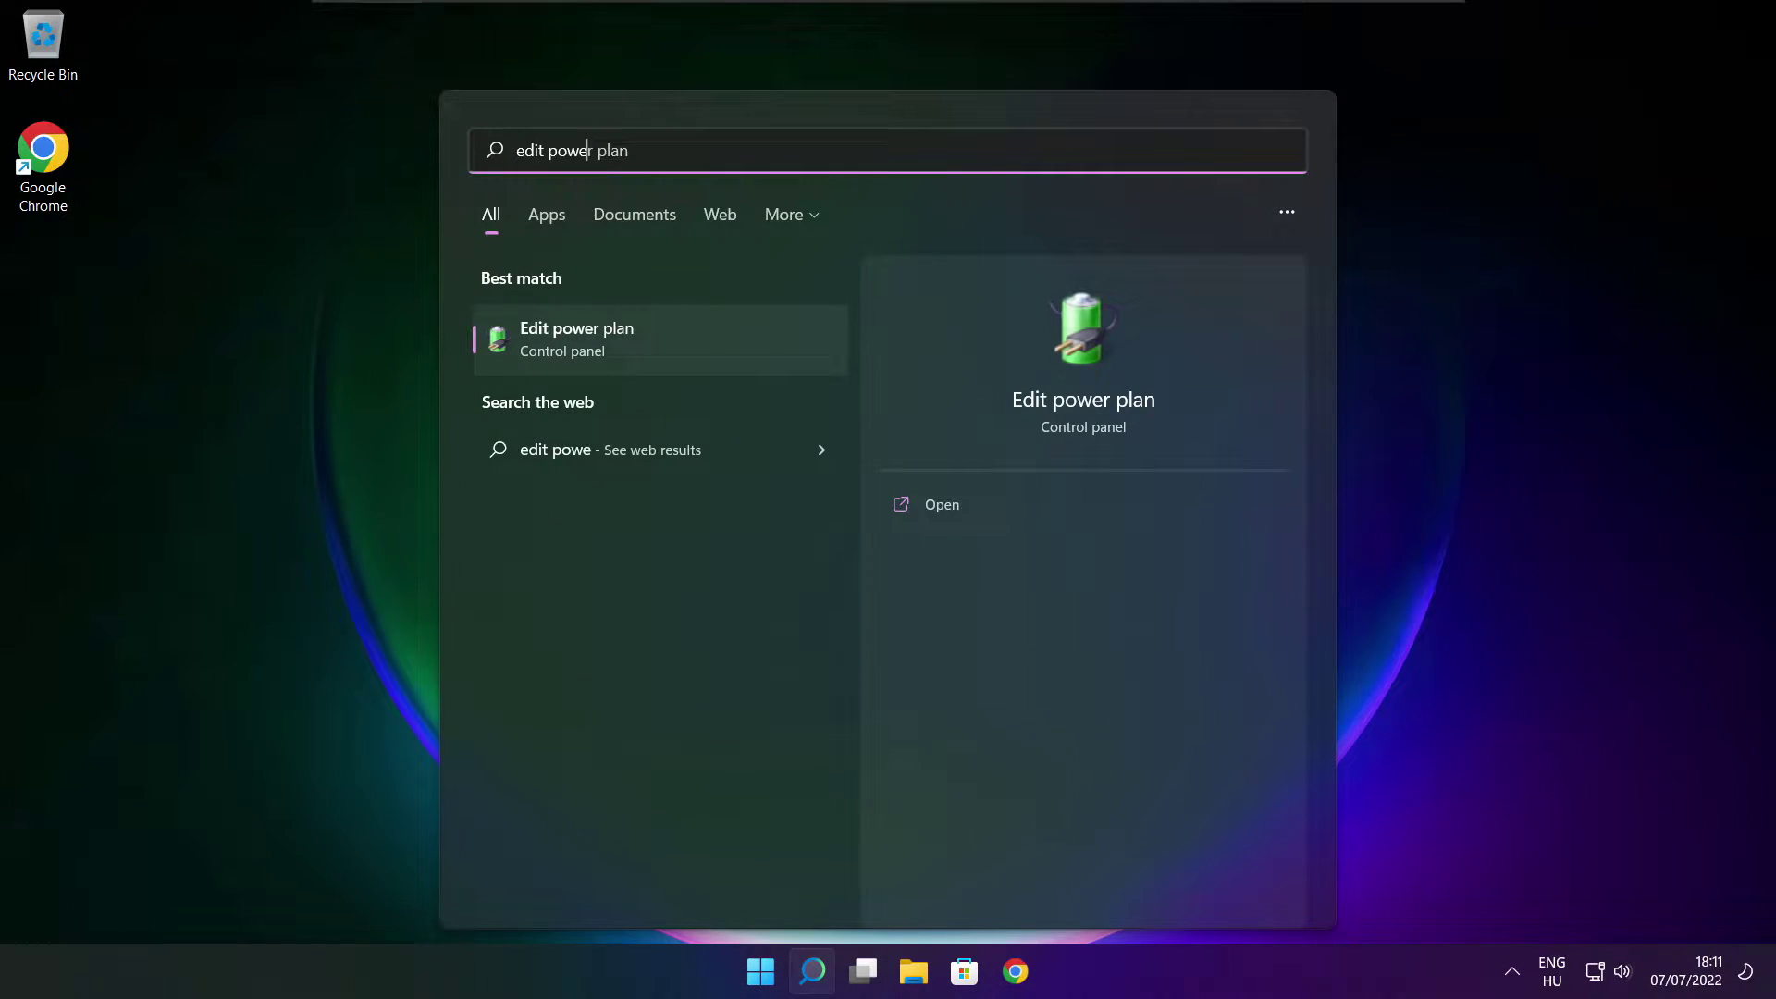
pyautogui.write('r plan')
pyautogui.click(701, 345)
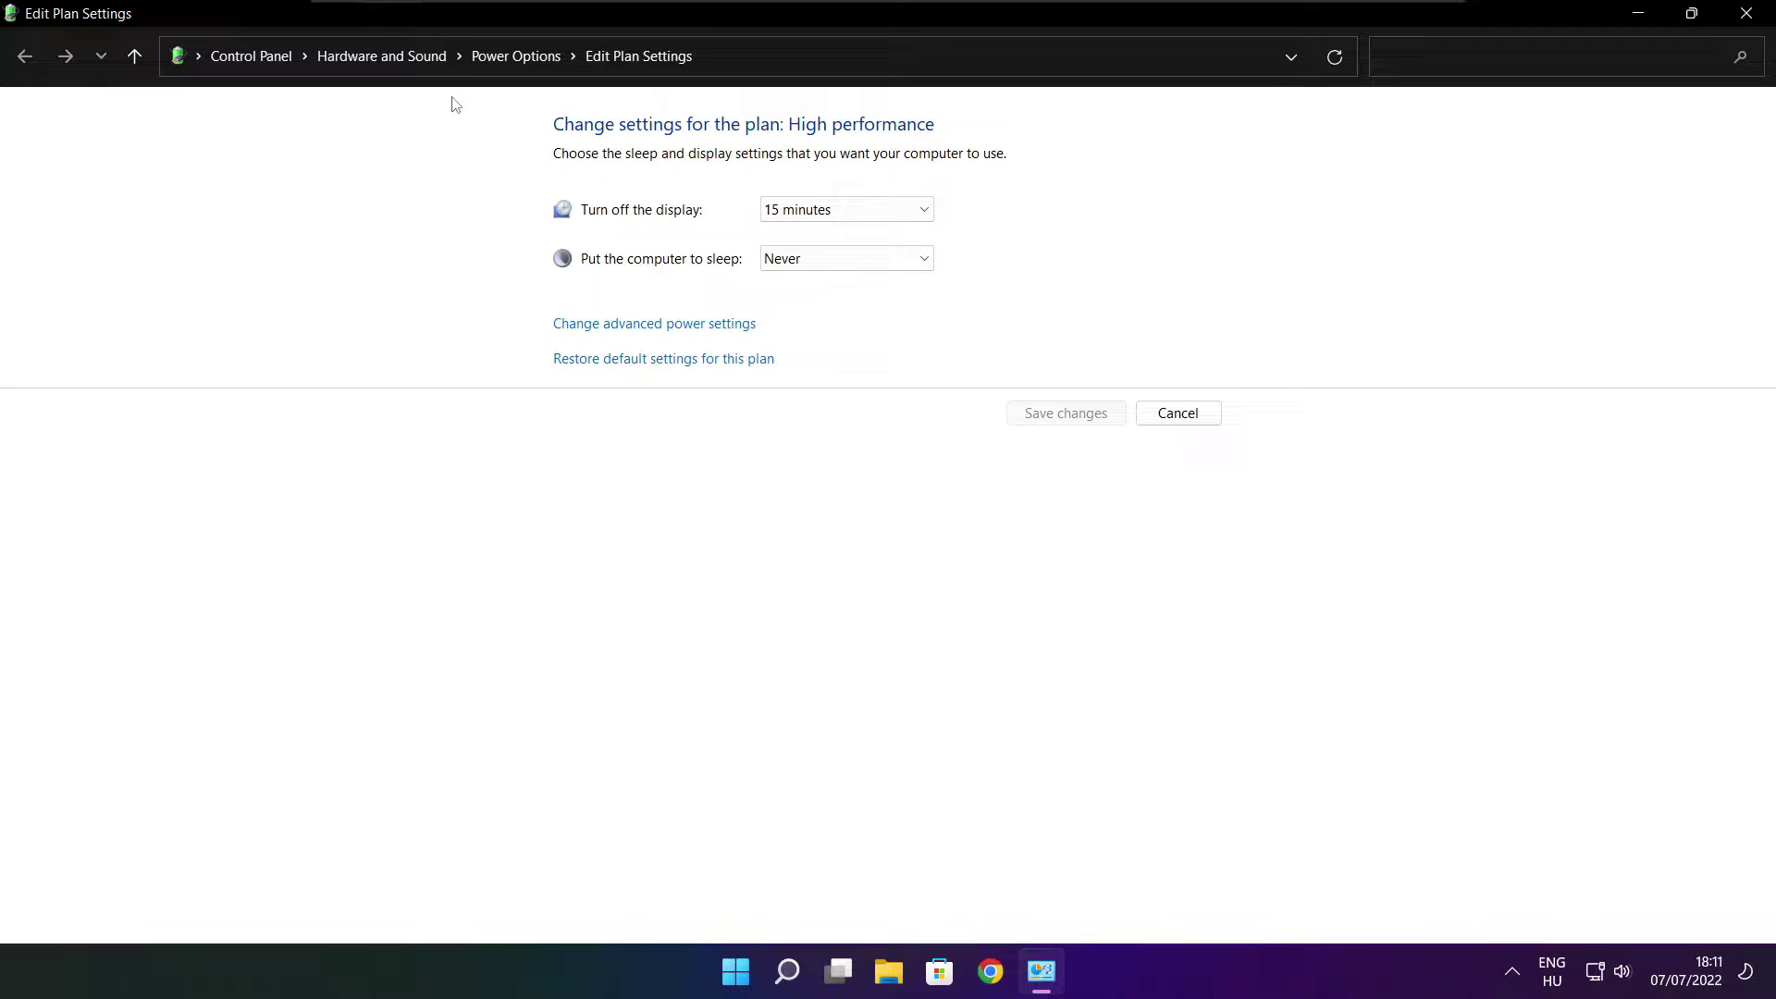
# Step: In Power Options, make High performance the active plan and close the window
pyautogui.click(528, 68)
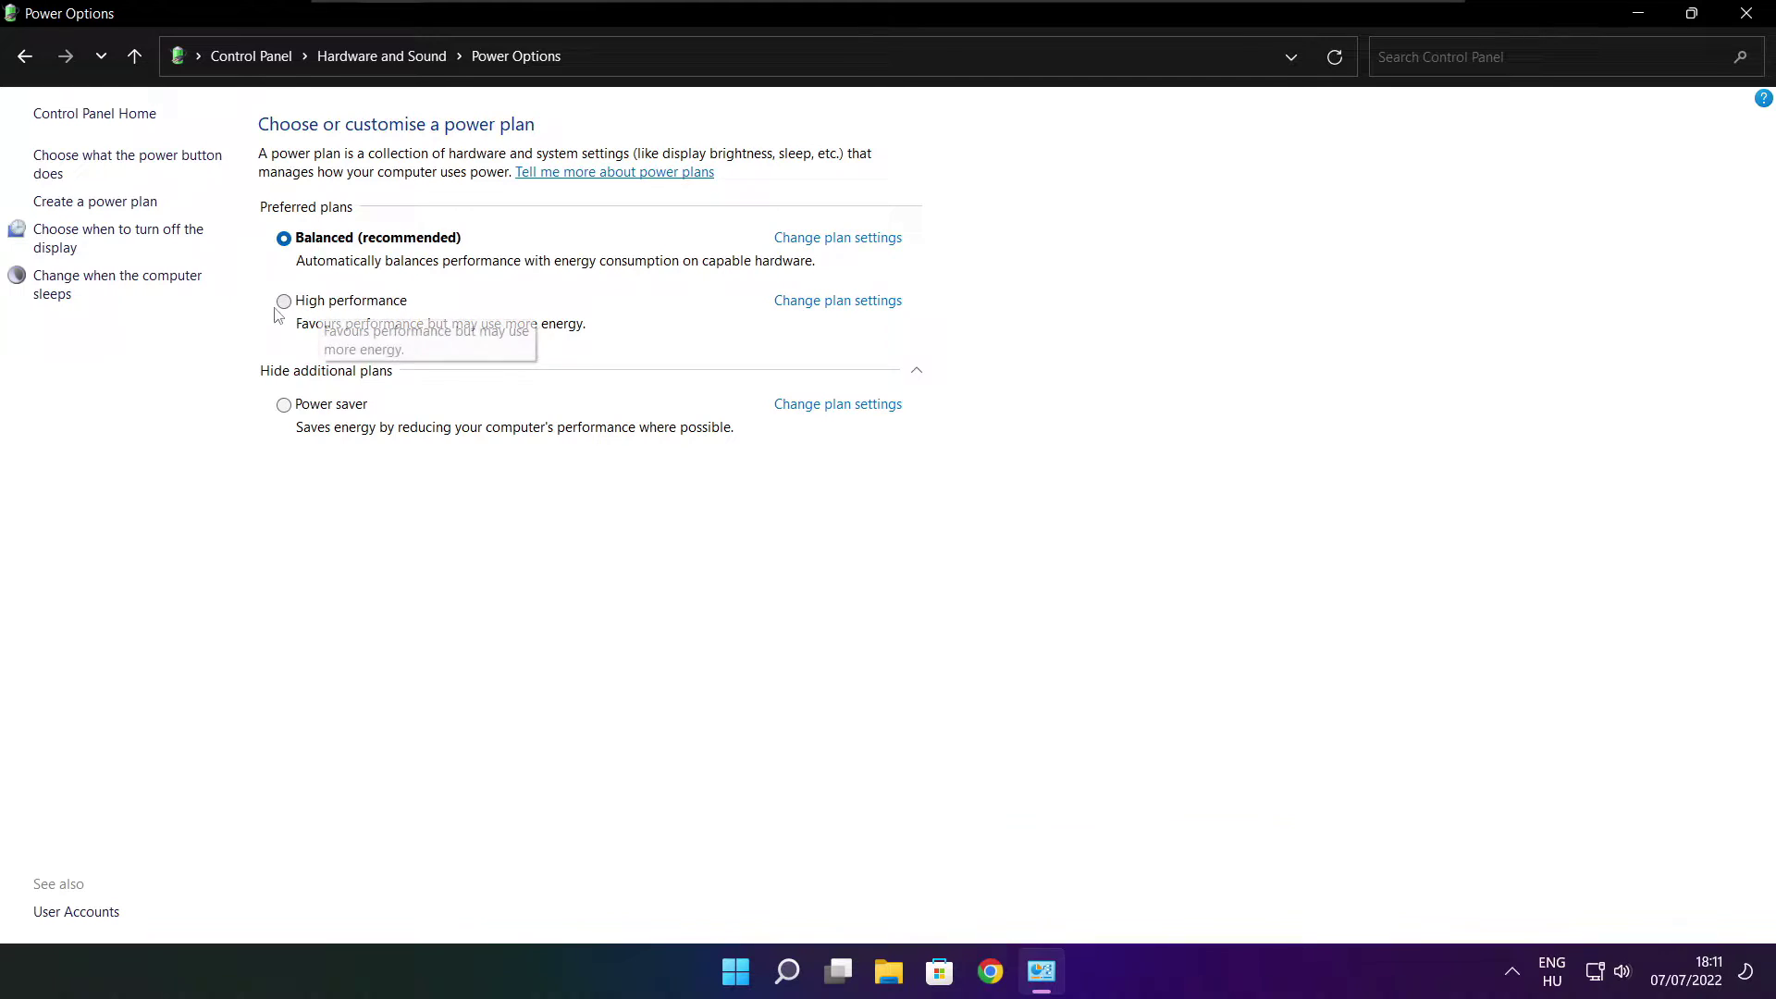
pyautogui.click(369, 307)
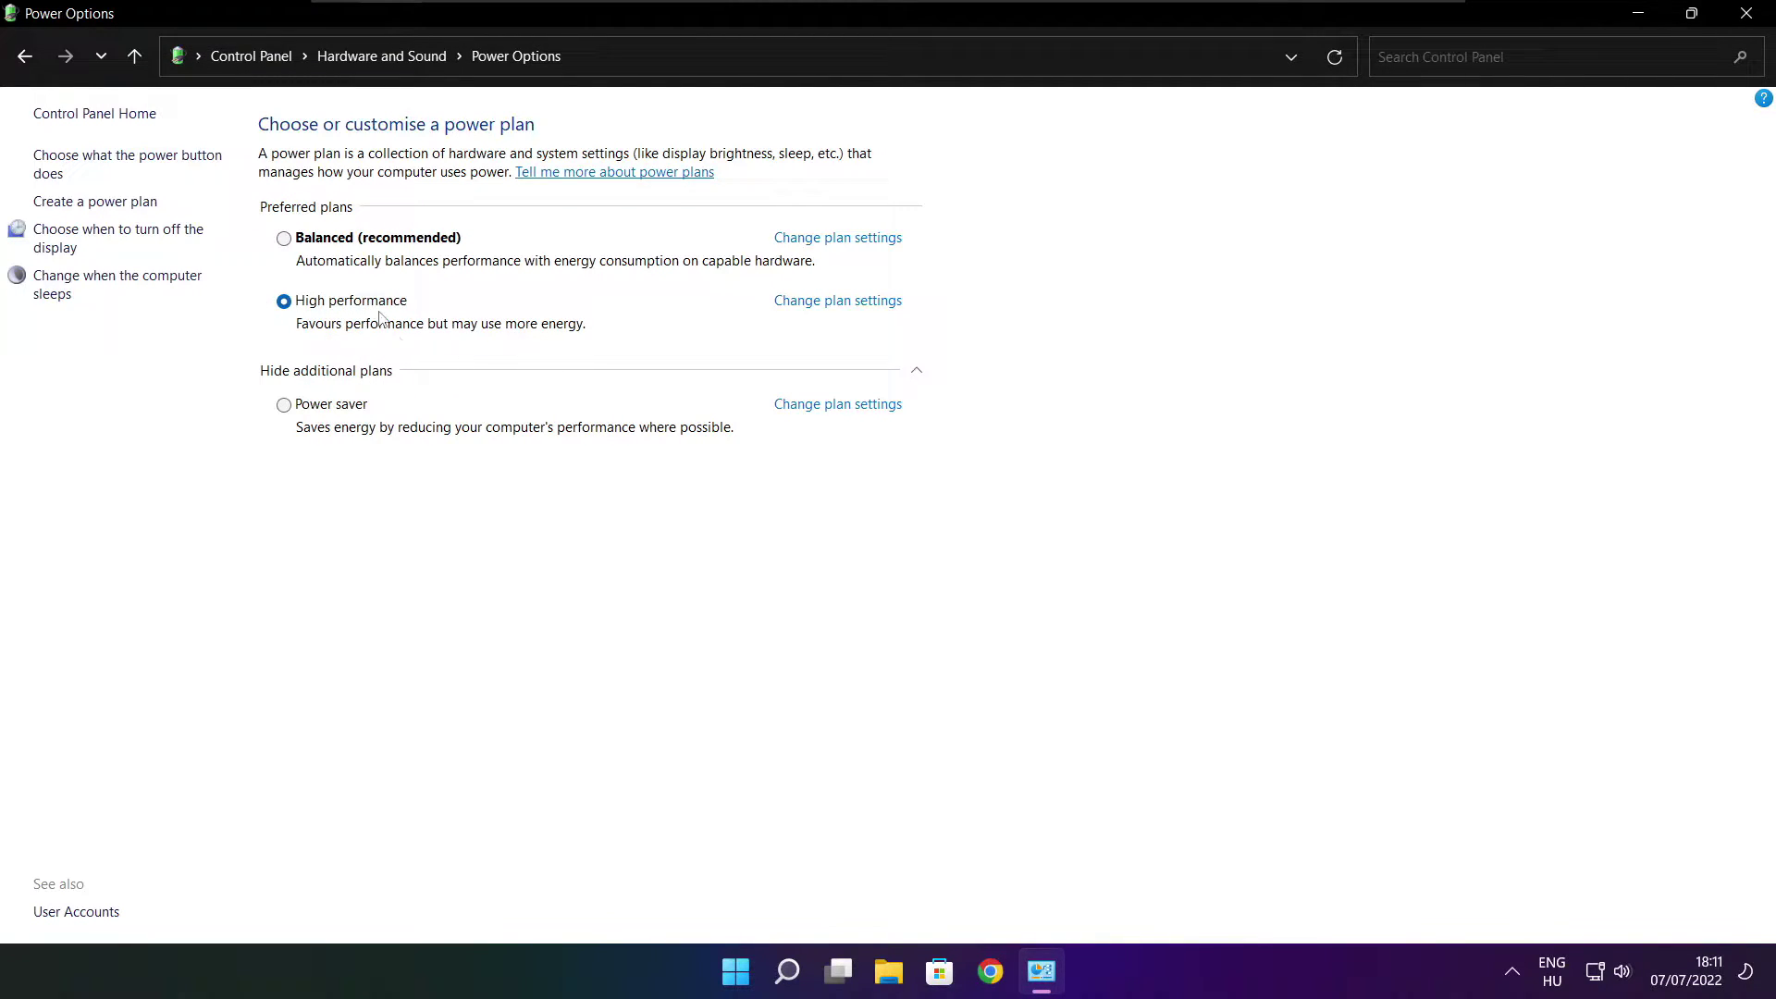
pyautogui.click(1751, 12)
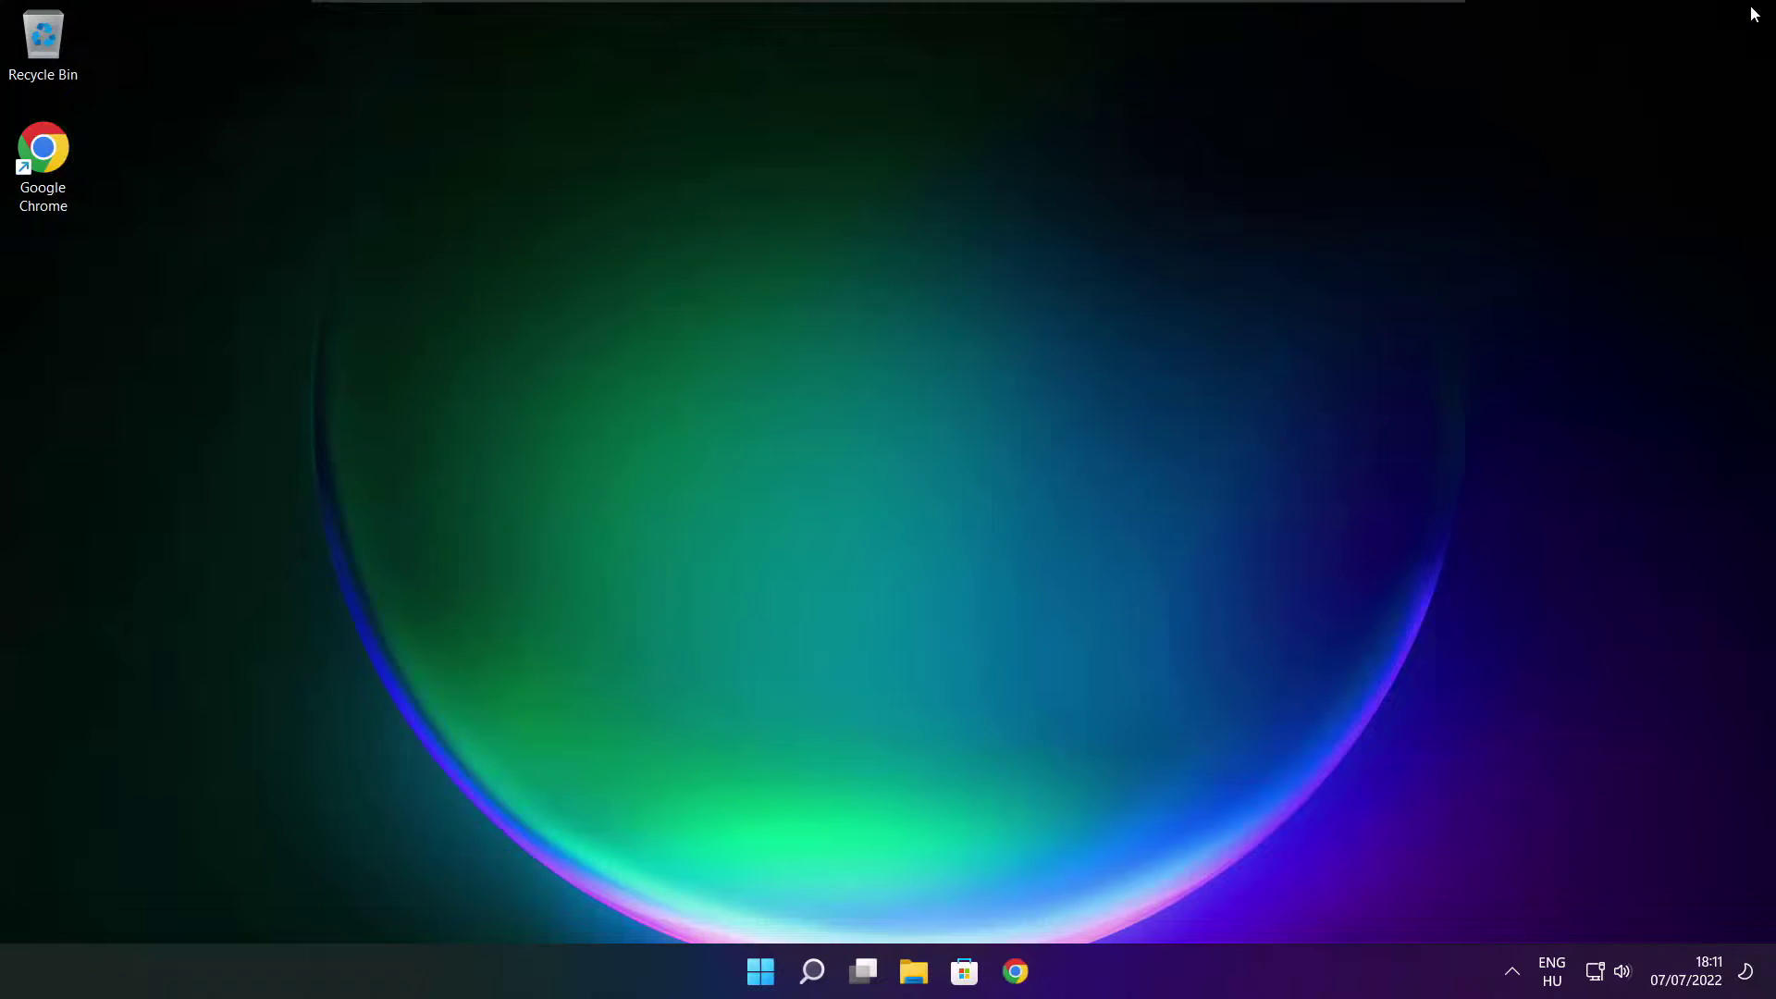
# Step: Search 'game mode' and launch the Game Mode settings page
pyautogui.click(814, 973)
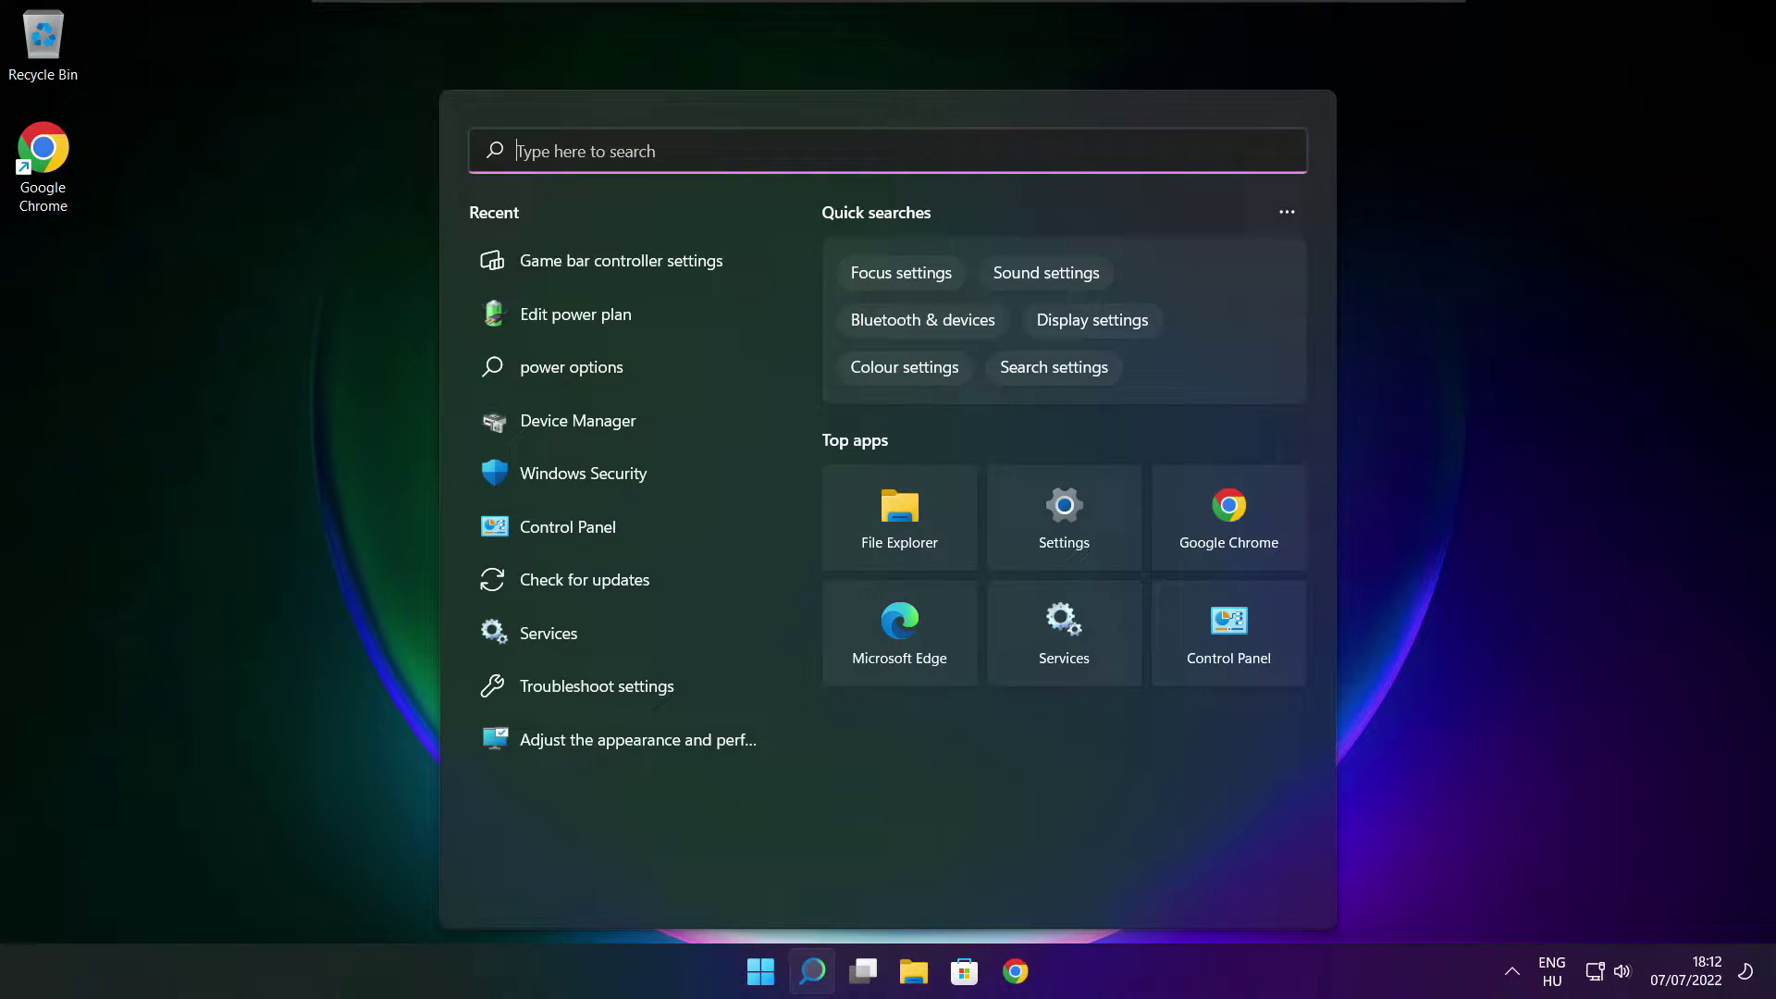
pyautogui.write('game')
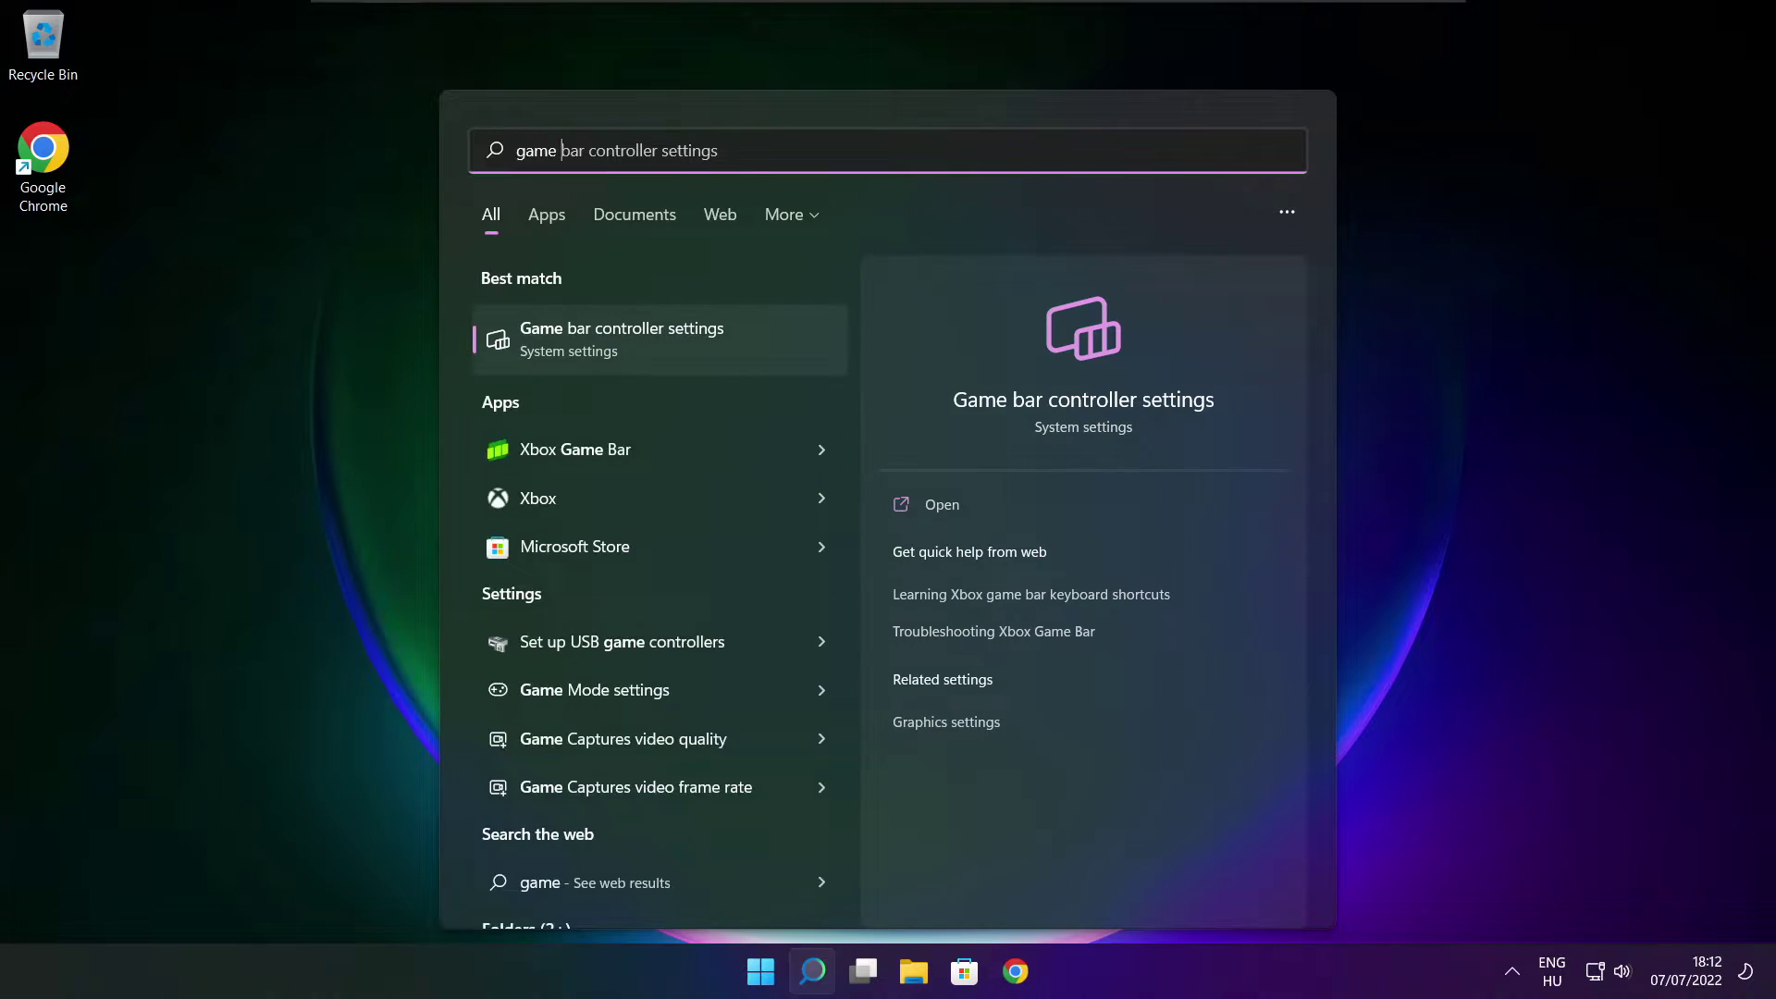
pyautogui.write(' mode')
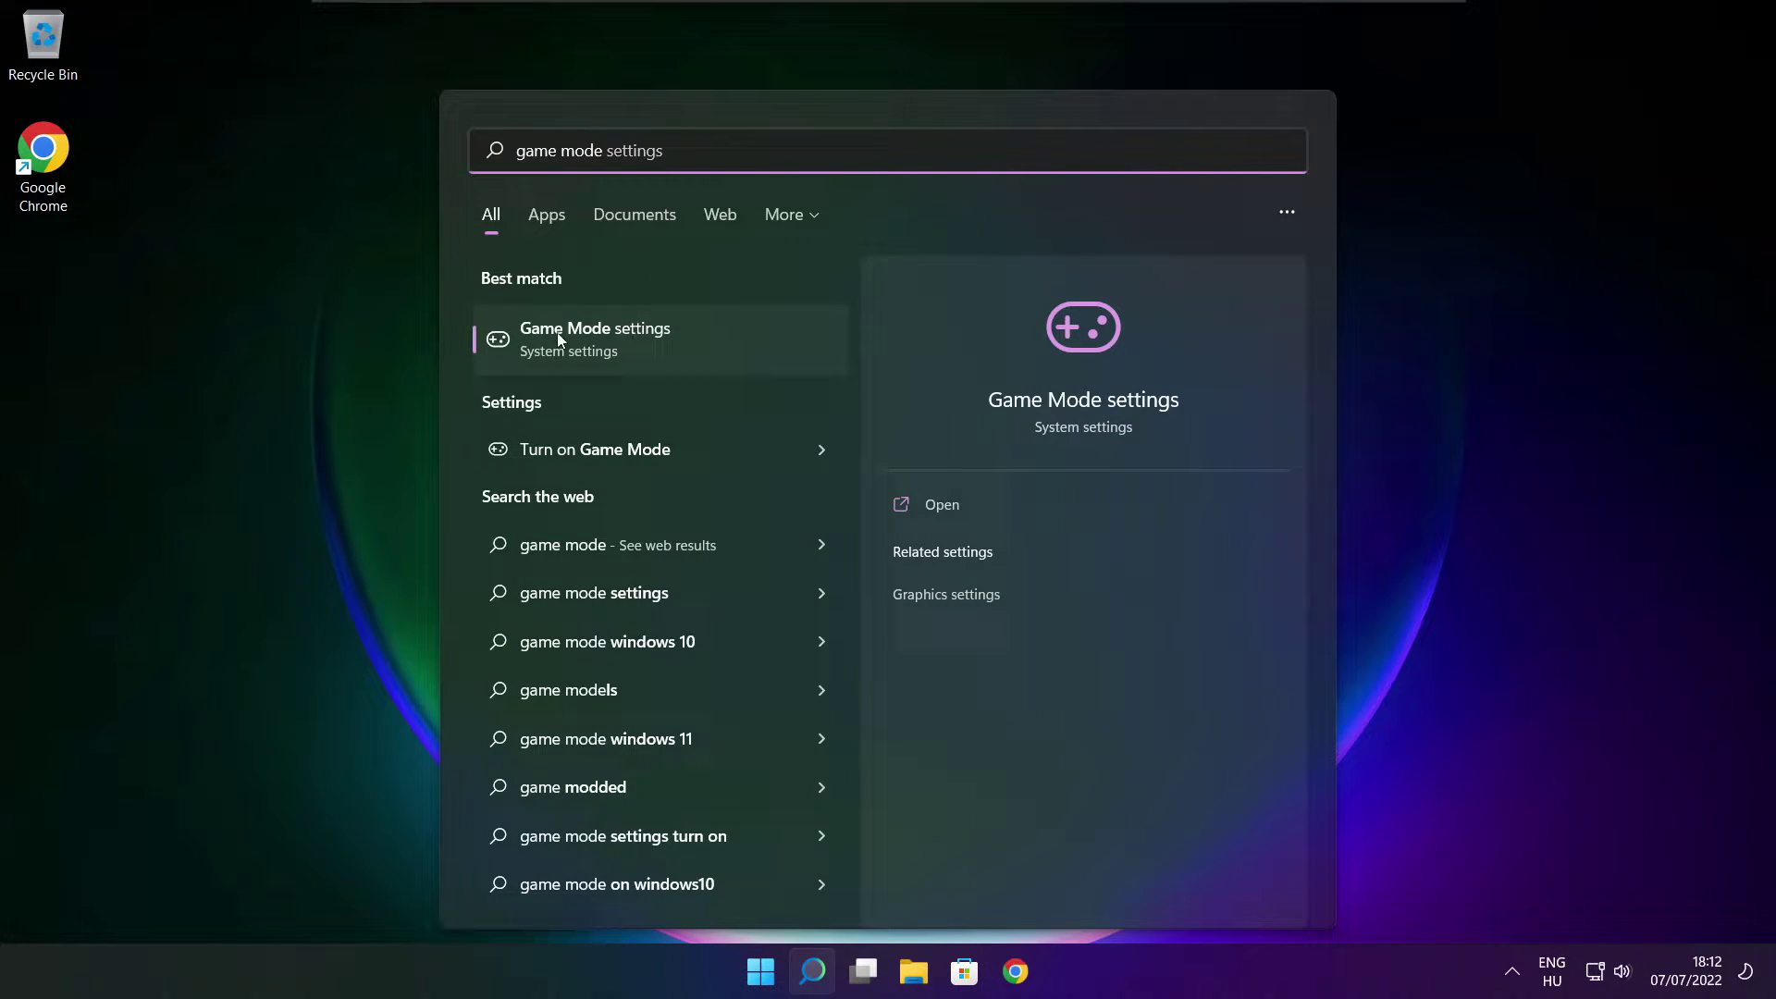
pyautogui.click(703, 339)
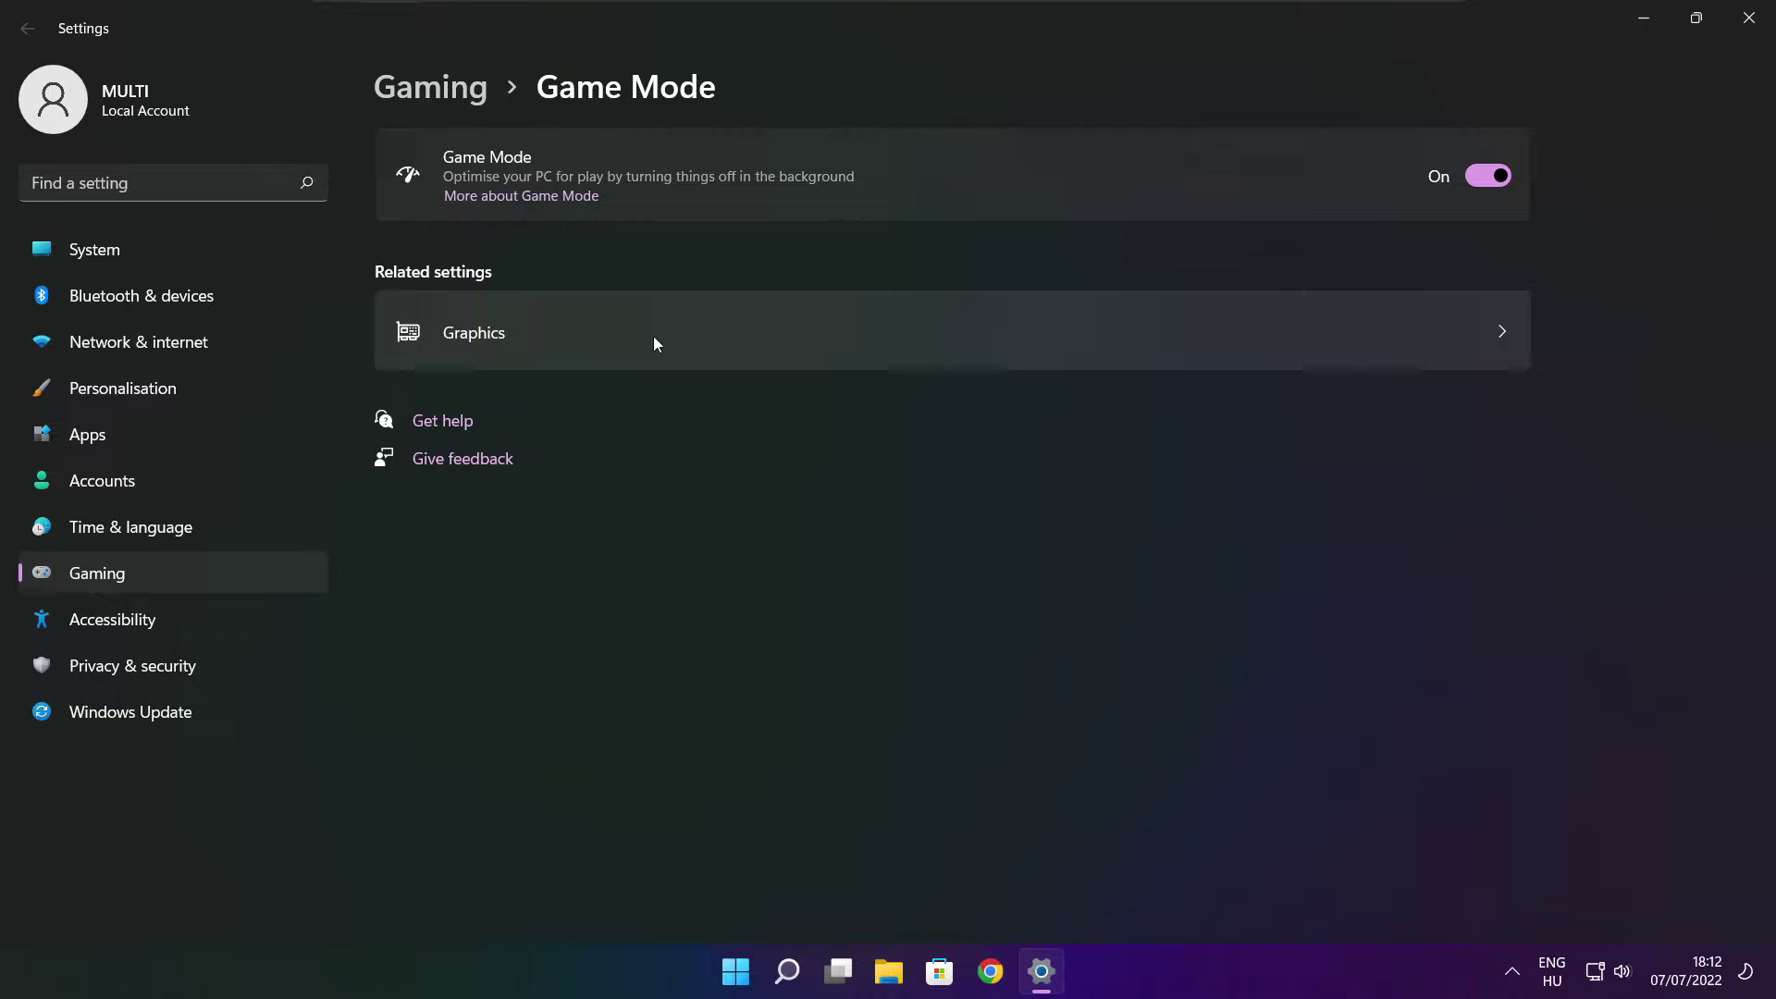
# Step: Keep Game Mode on, review Xbox Game Bar settings with the controller button off, and close Settings
pyautogui.click(1487, 177)
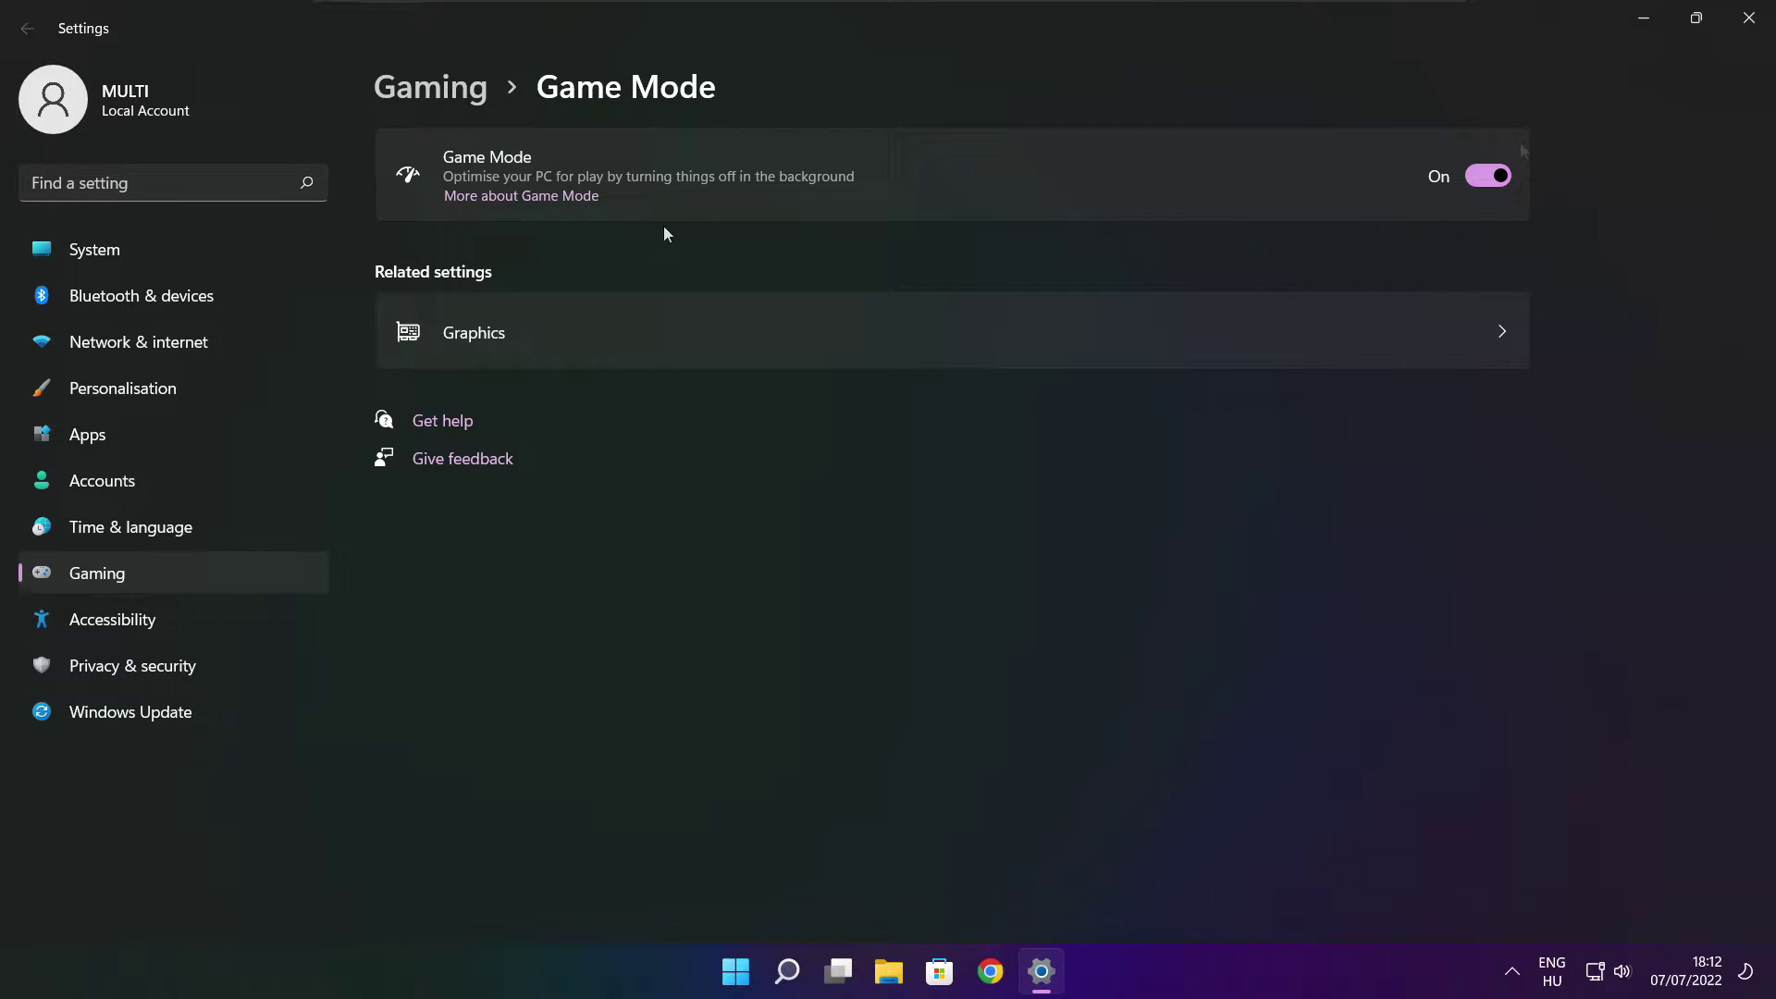
pyautogui.click(438, 91)
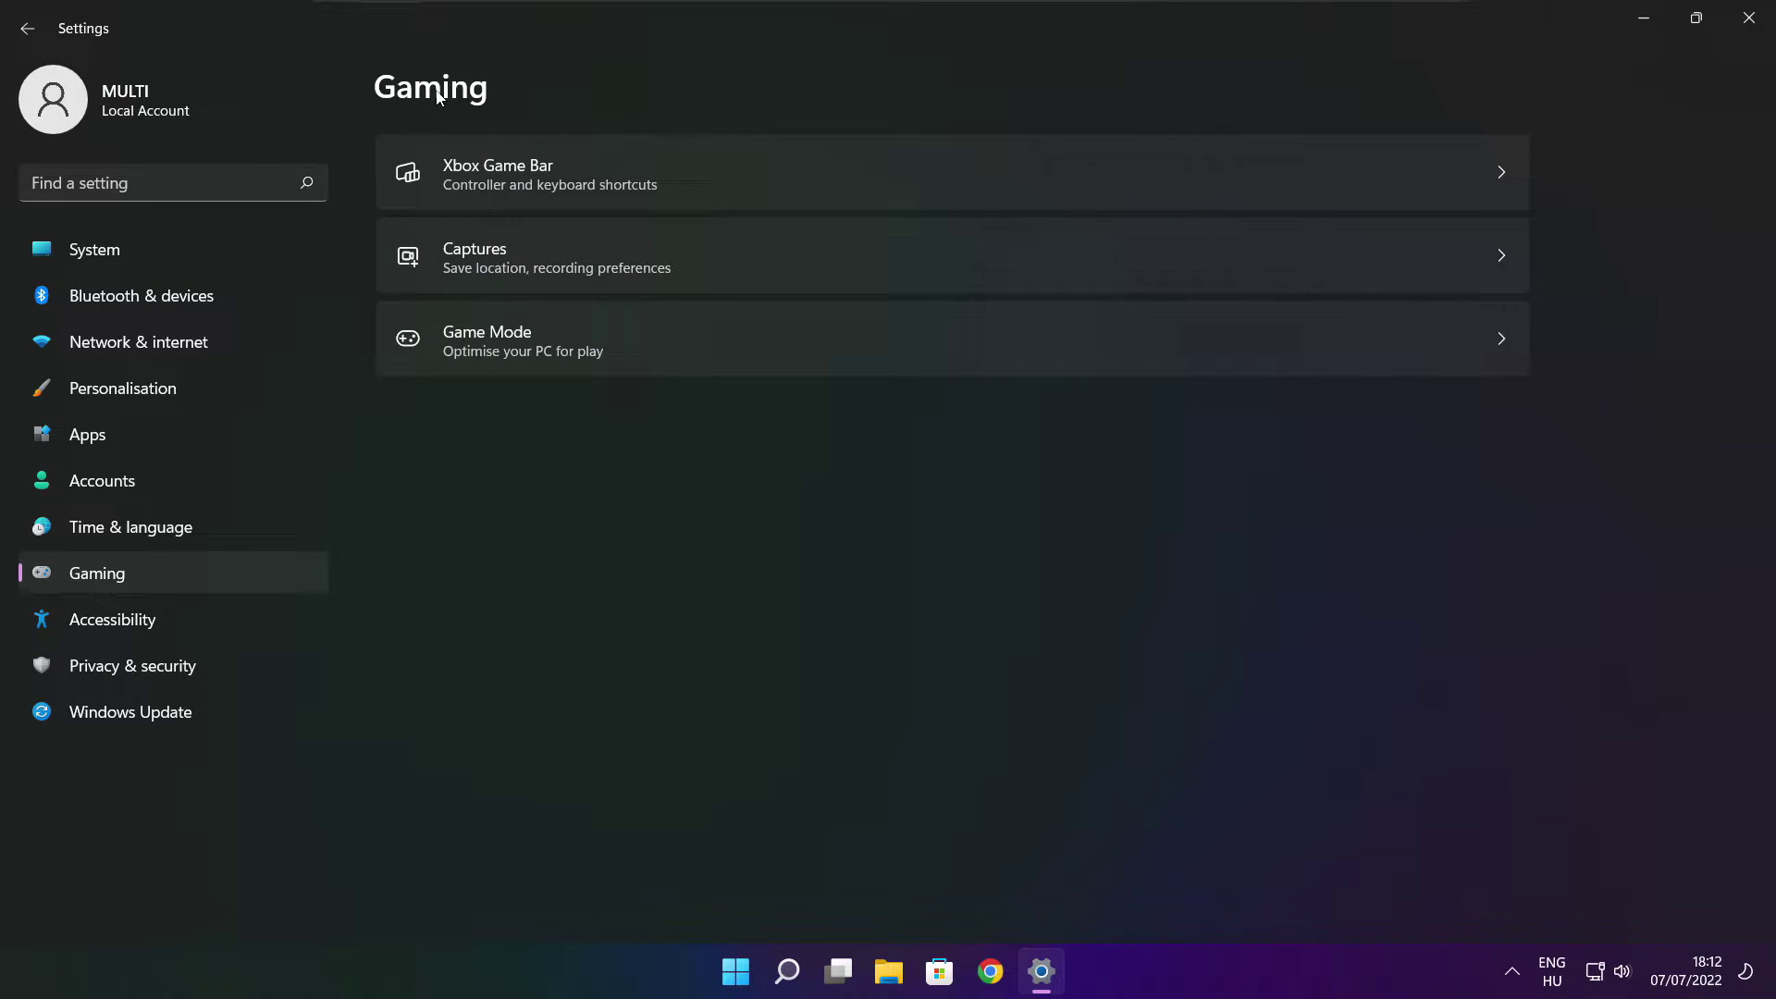
pyautogui.click(724, 195)
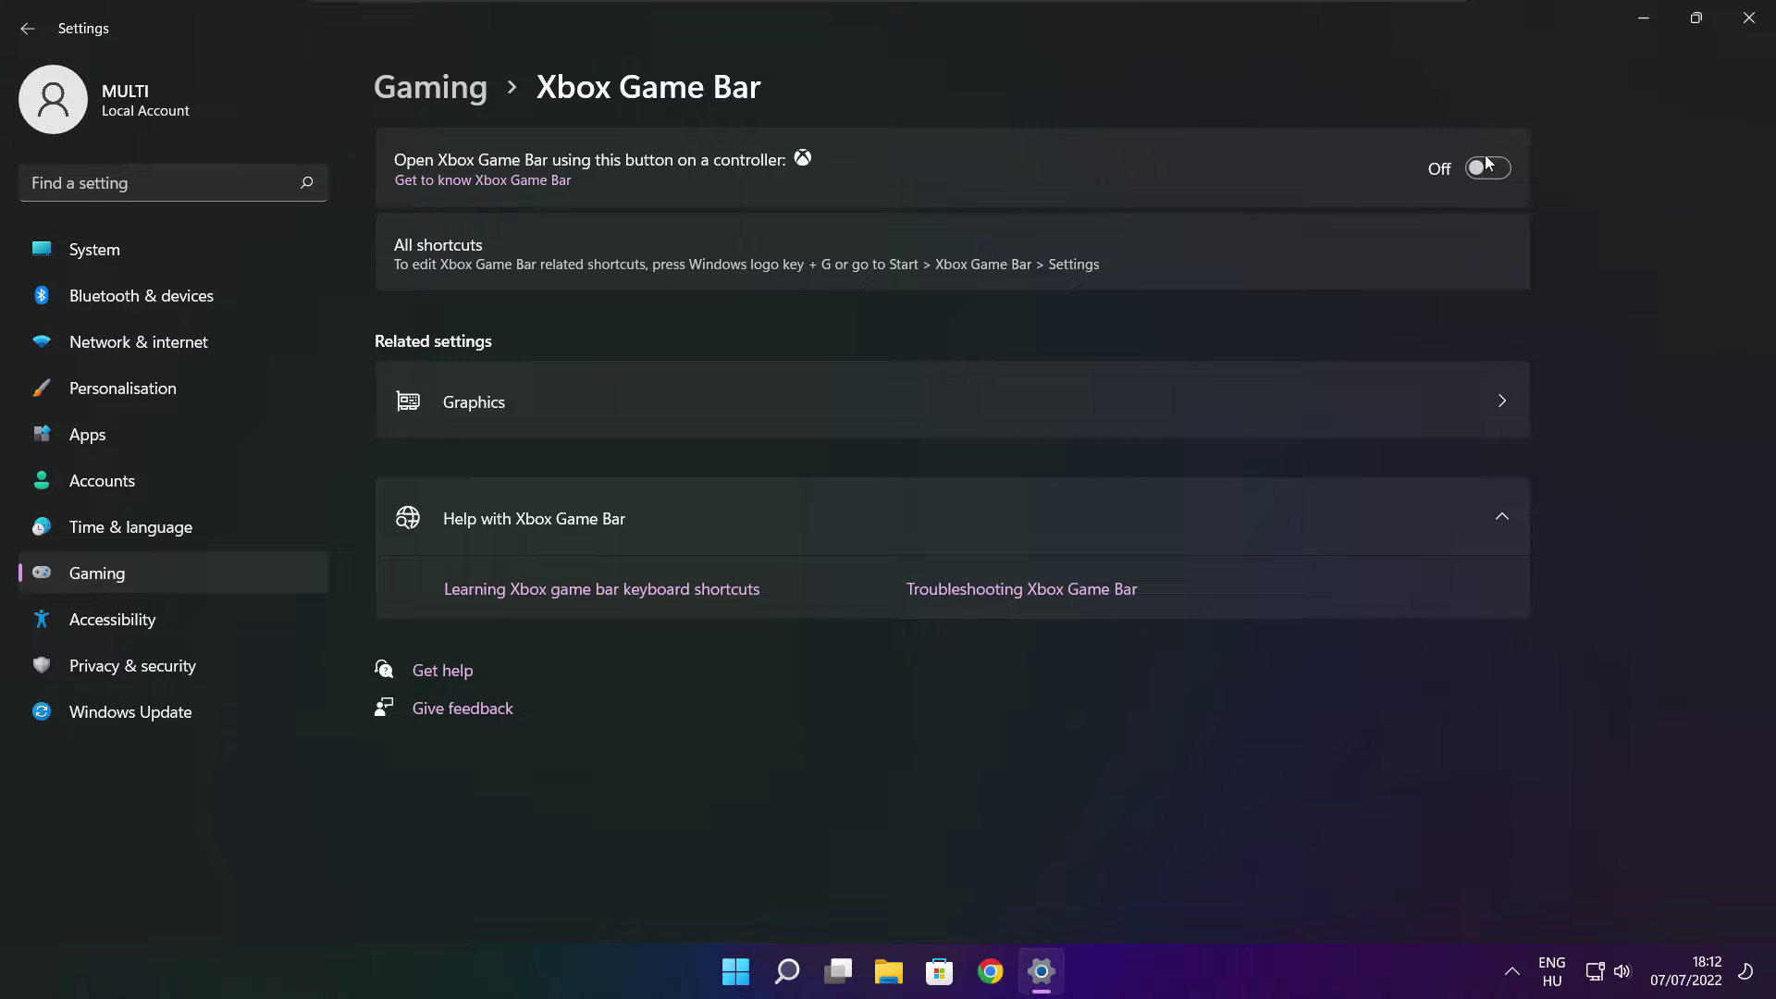
pyautogui.click(1748, 19)
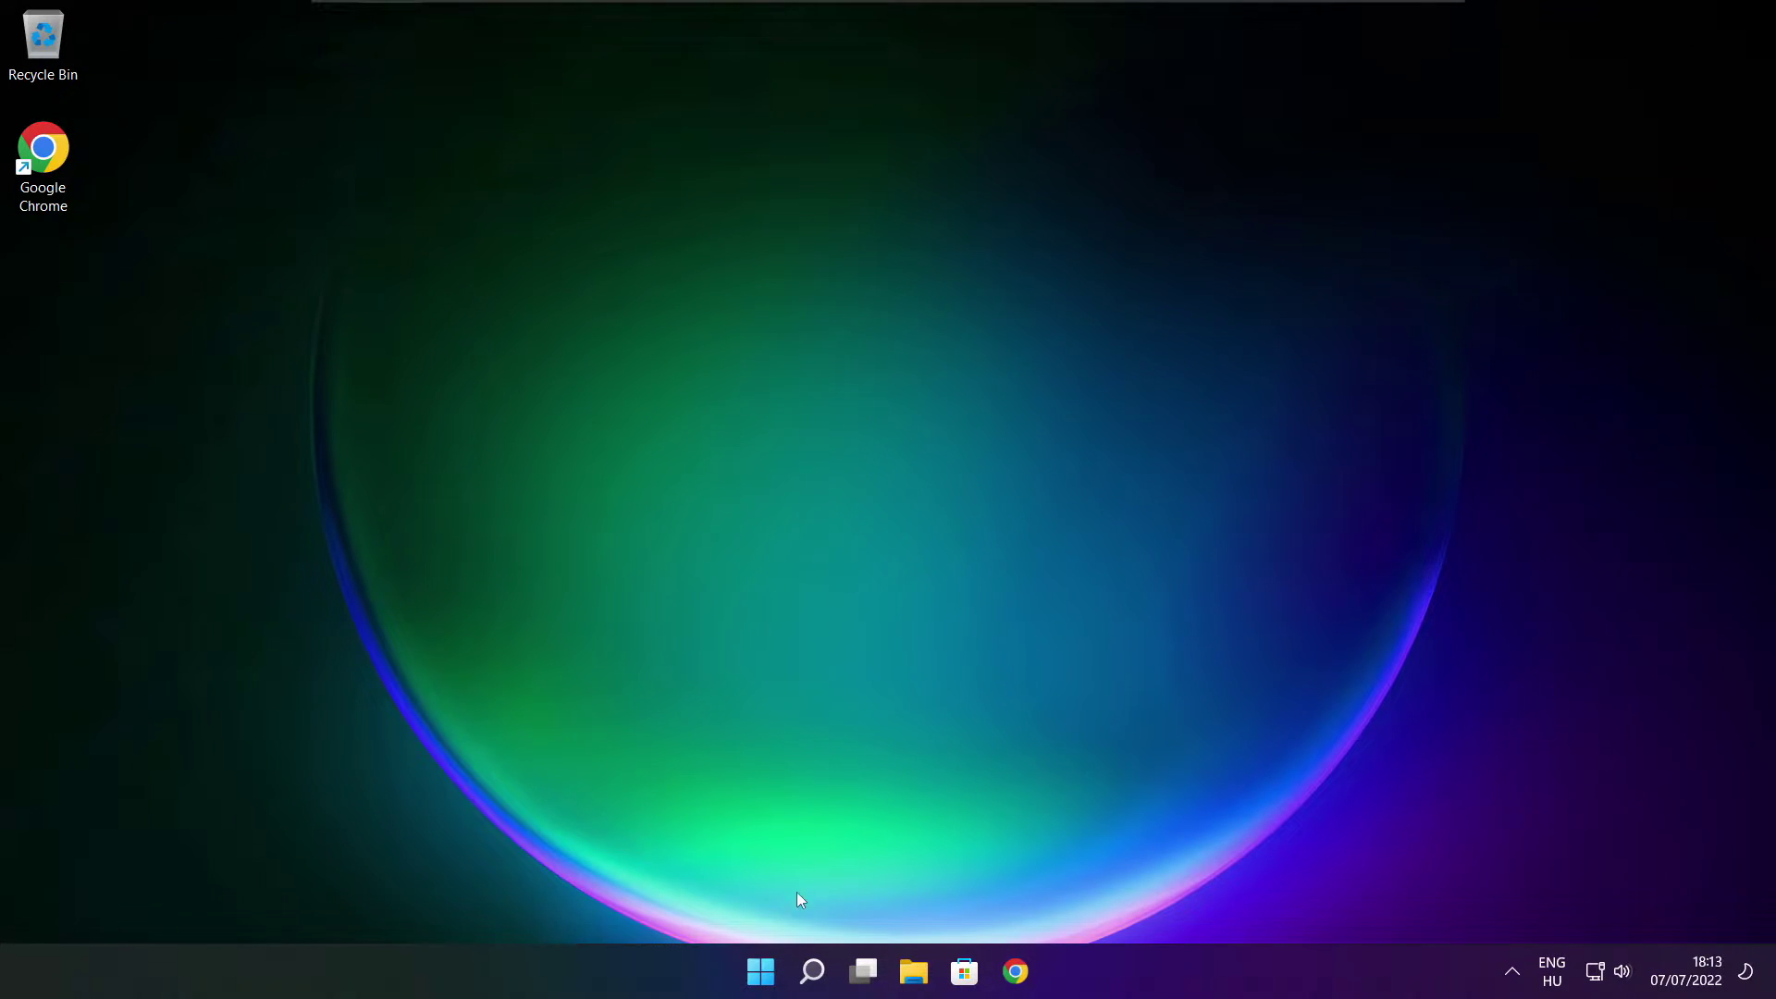
# Step: Launch Task Manager from the Start button's power-user menu
pyautogui.rightClick(761, 972)
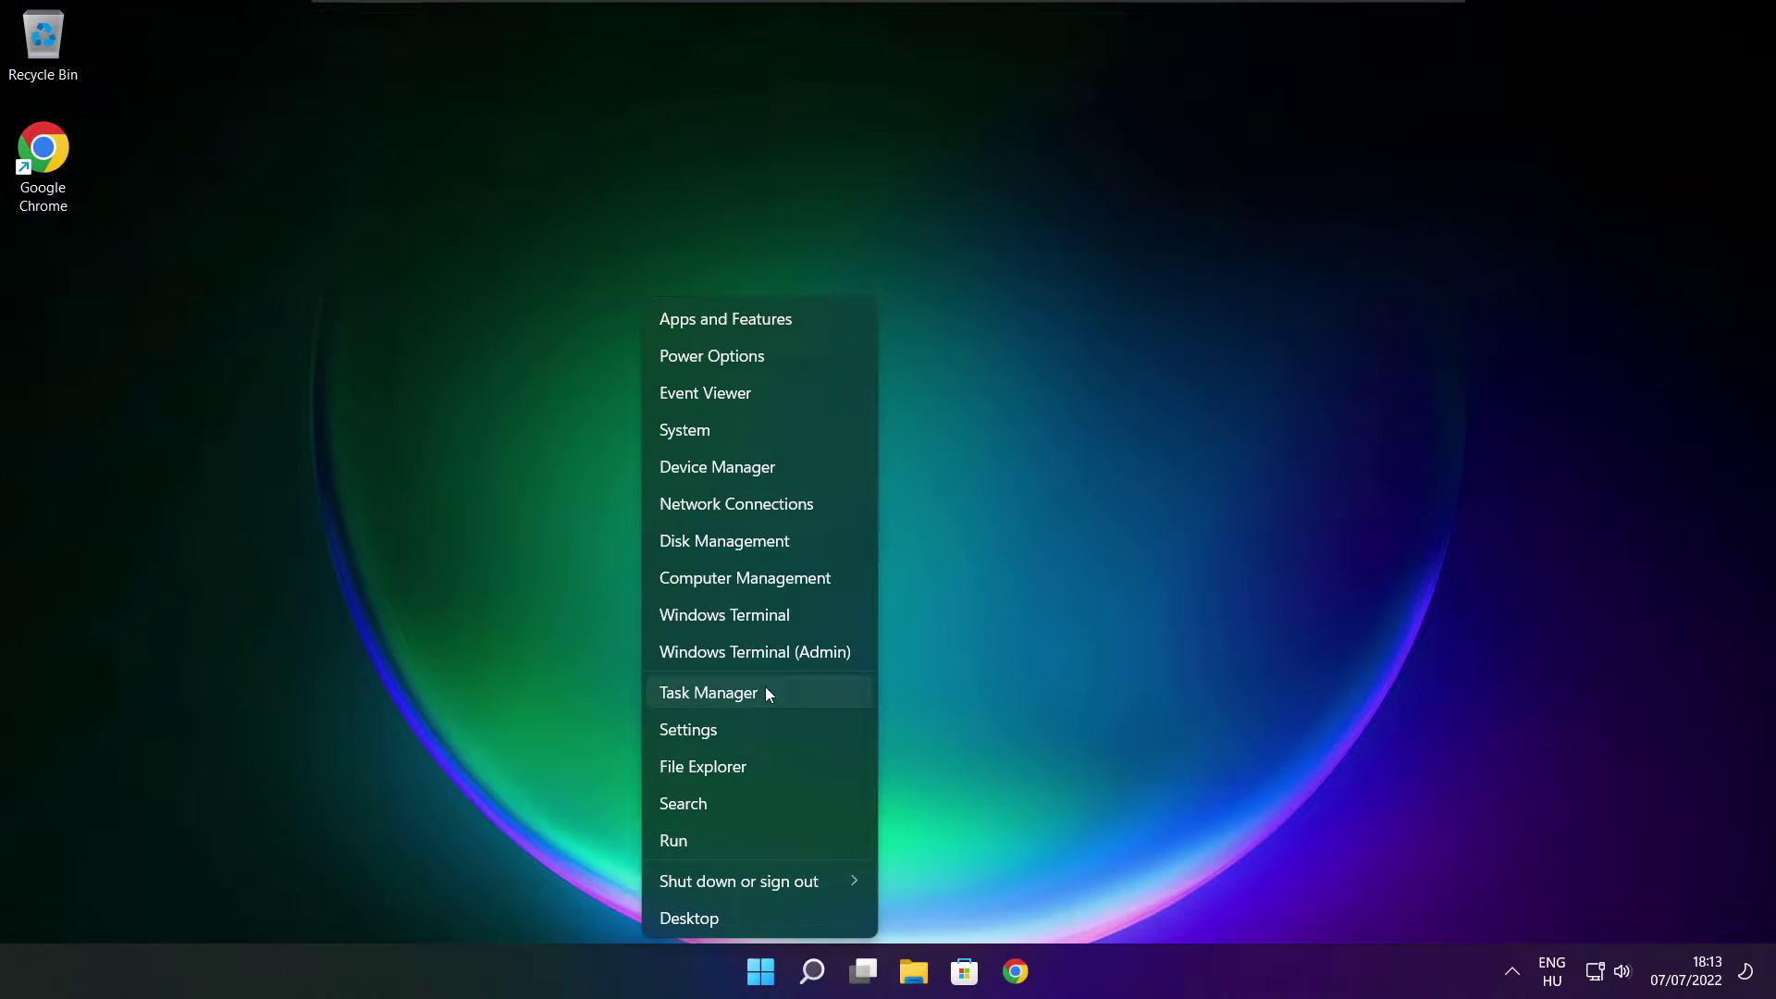
pyautogui.click(763, 693)
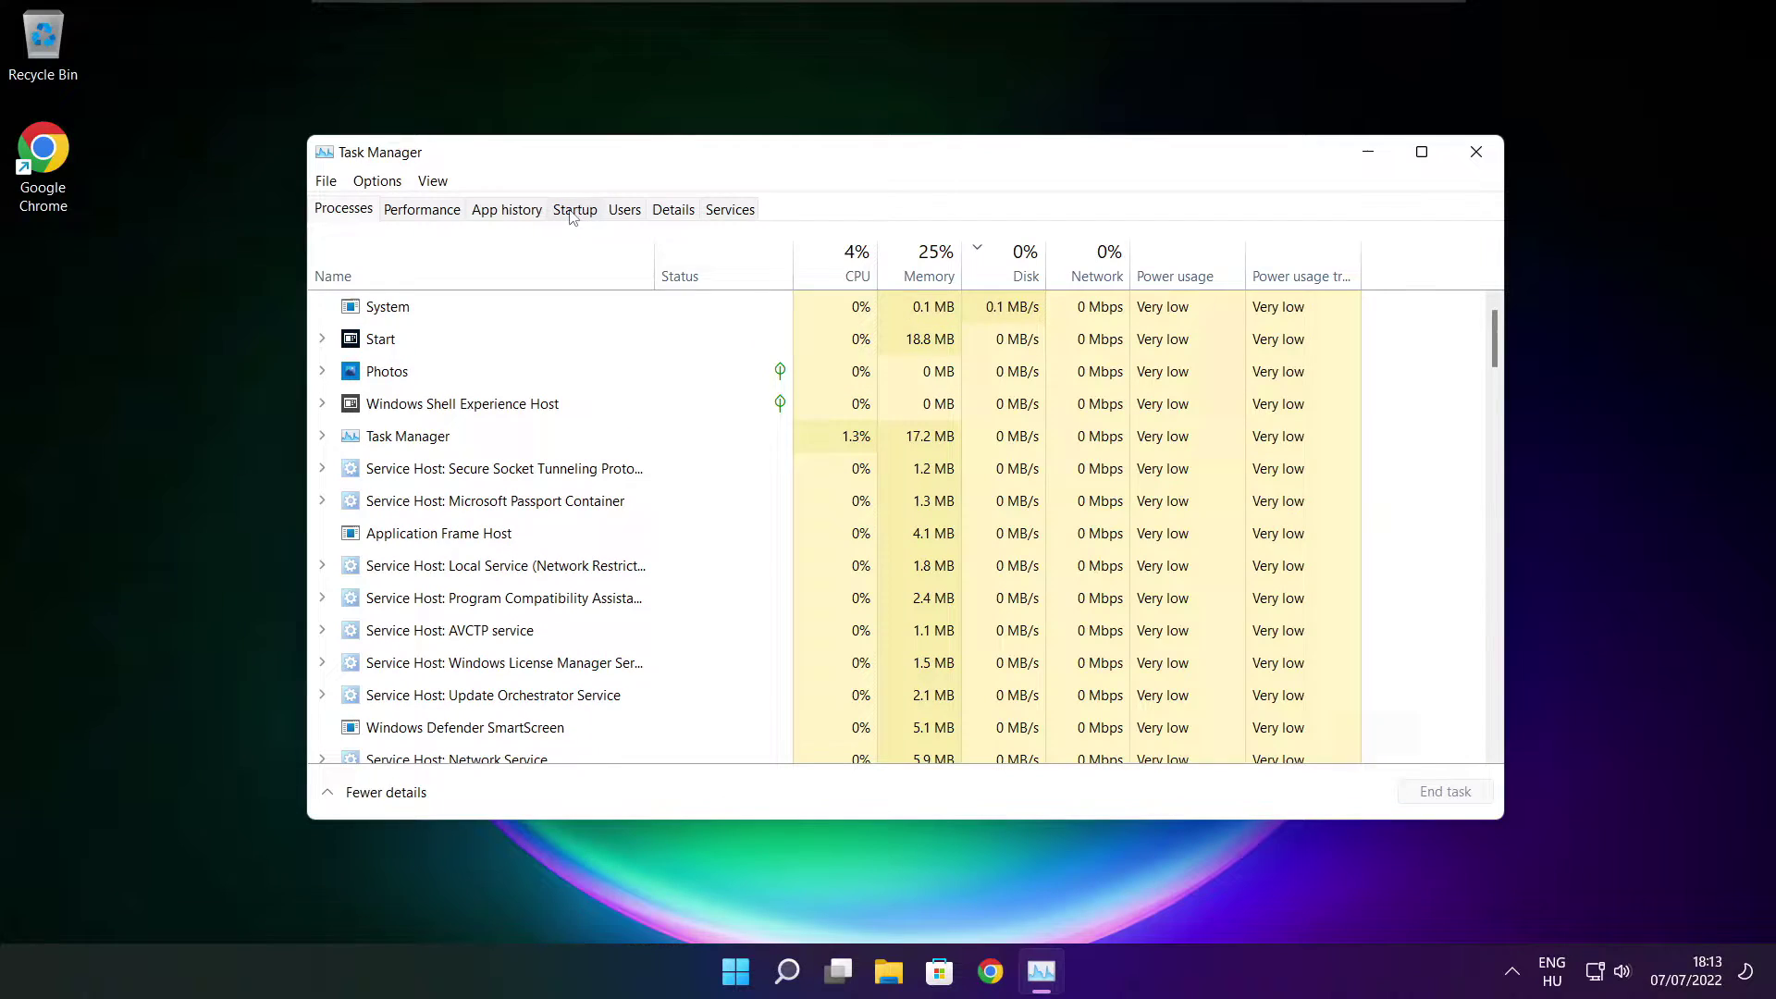
# Step: Disable Cortana, Microsoft Edge, Microsoft Teams and Terminal at start-up, then close Task Manager
pyautogui.click(575, 212)
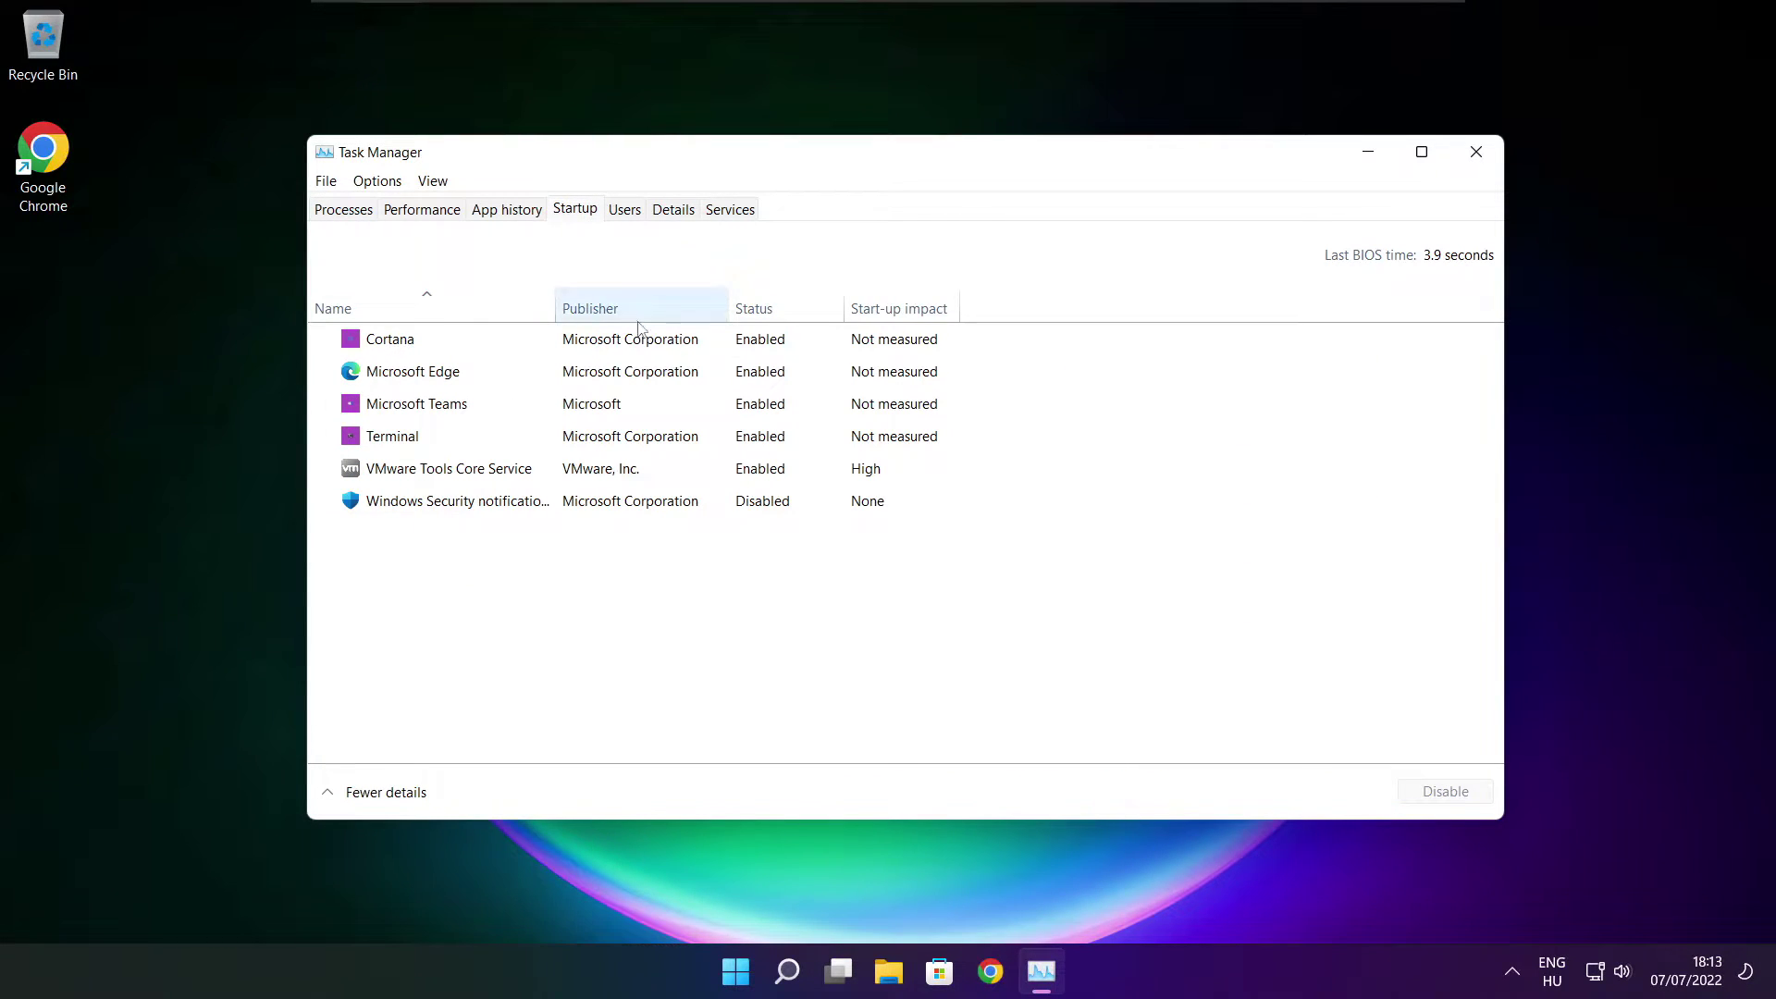
pyautogui.click(667, 347)
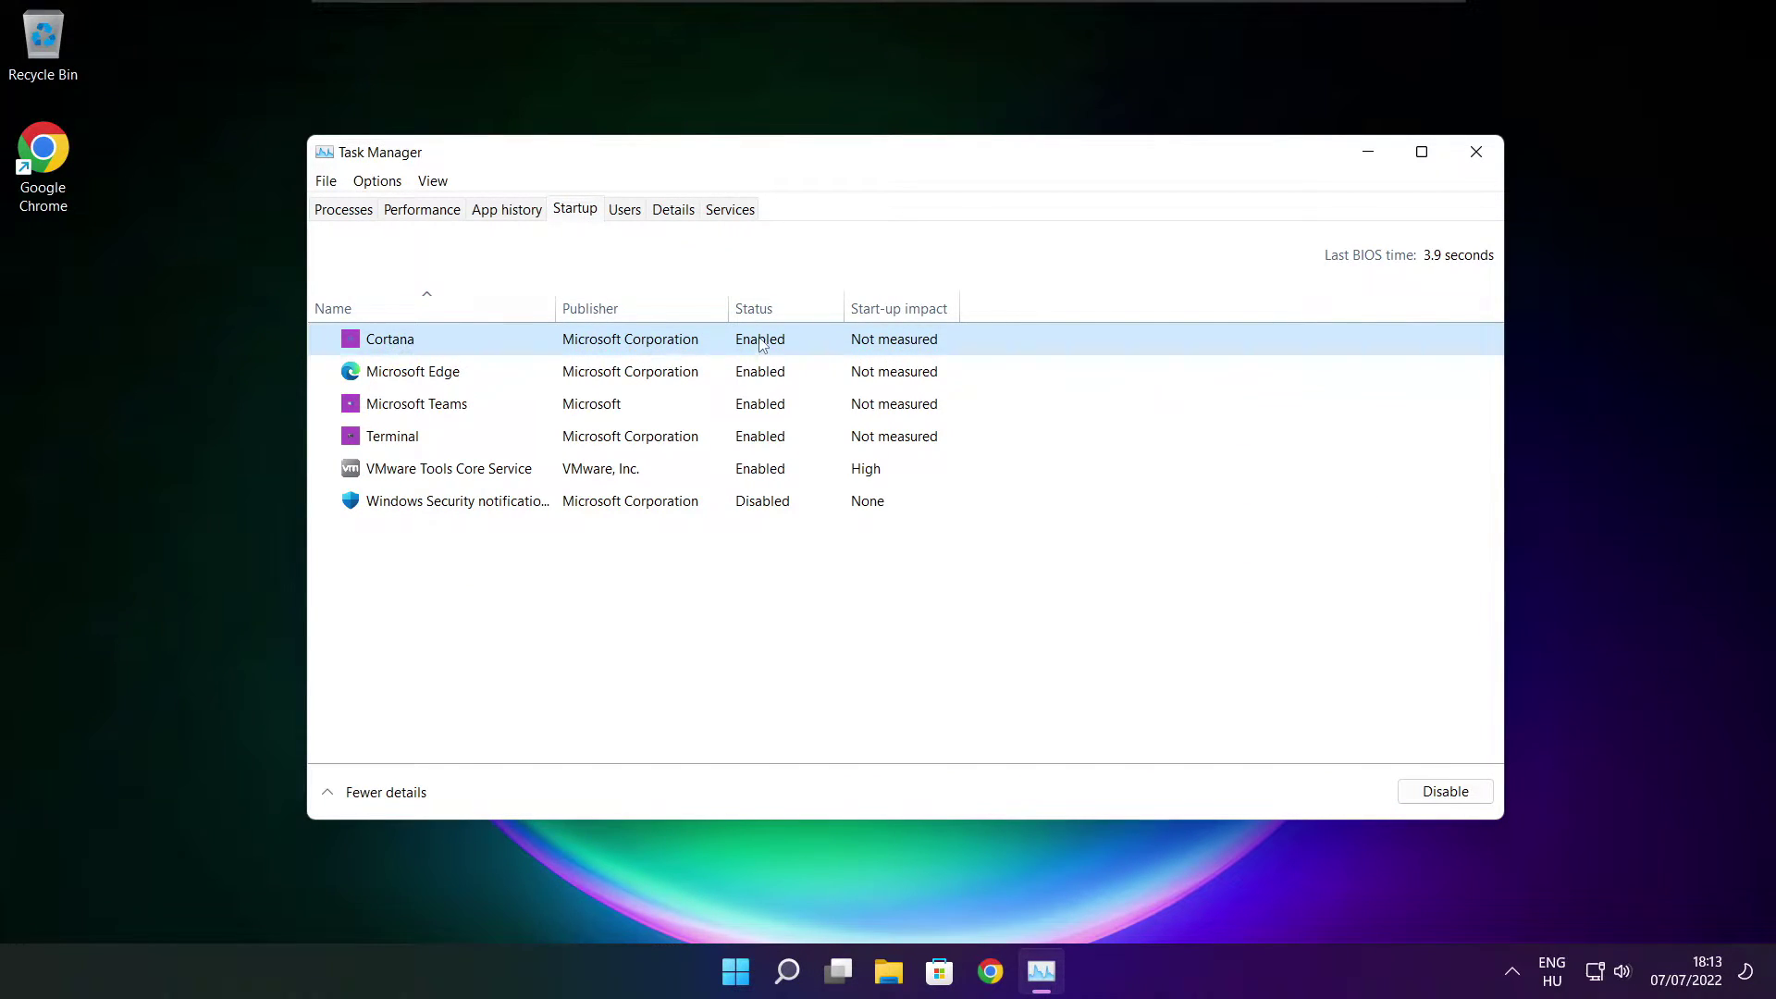
pyautogui.click(1443, 792)
pyautogui.click(549, 374)
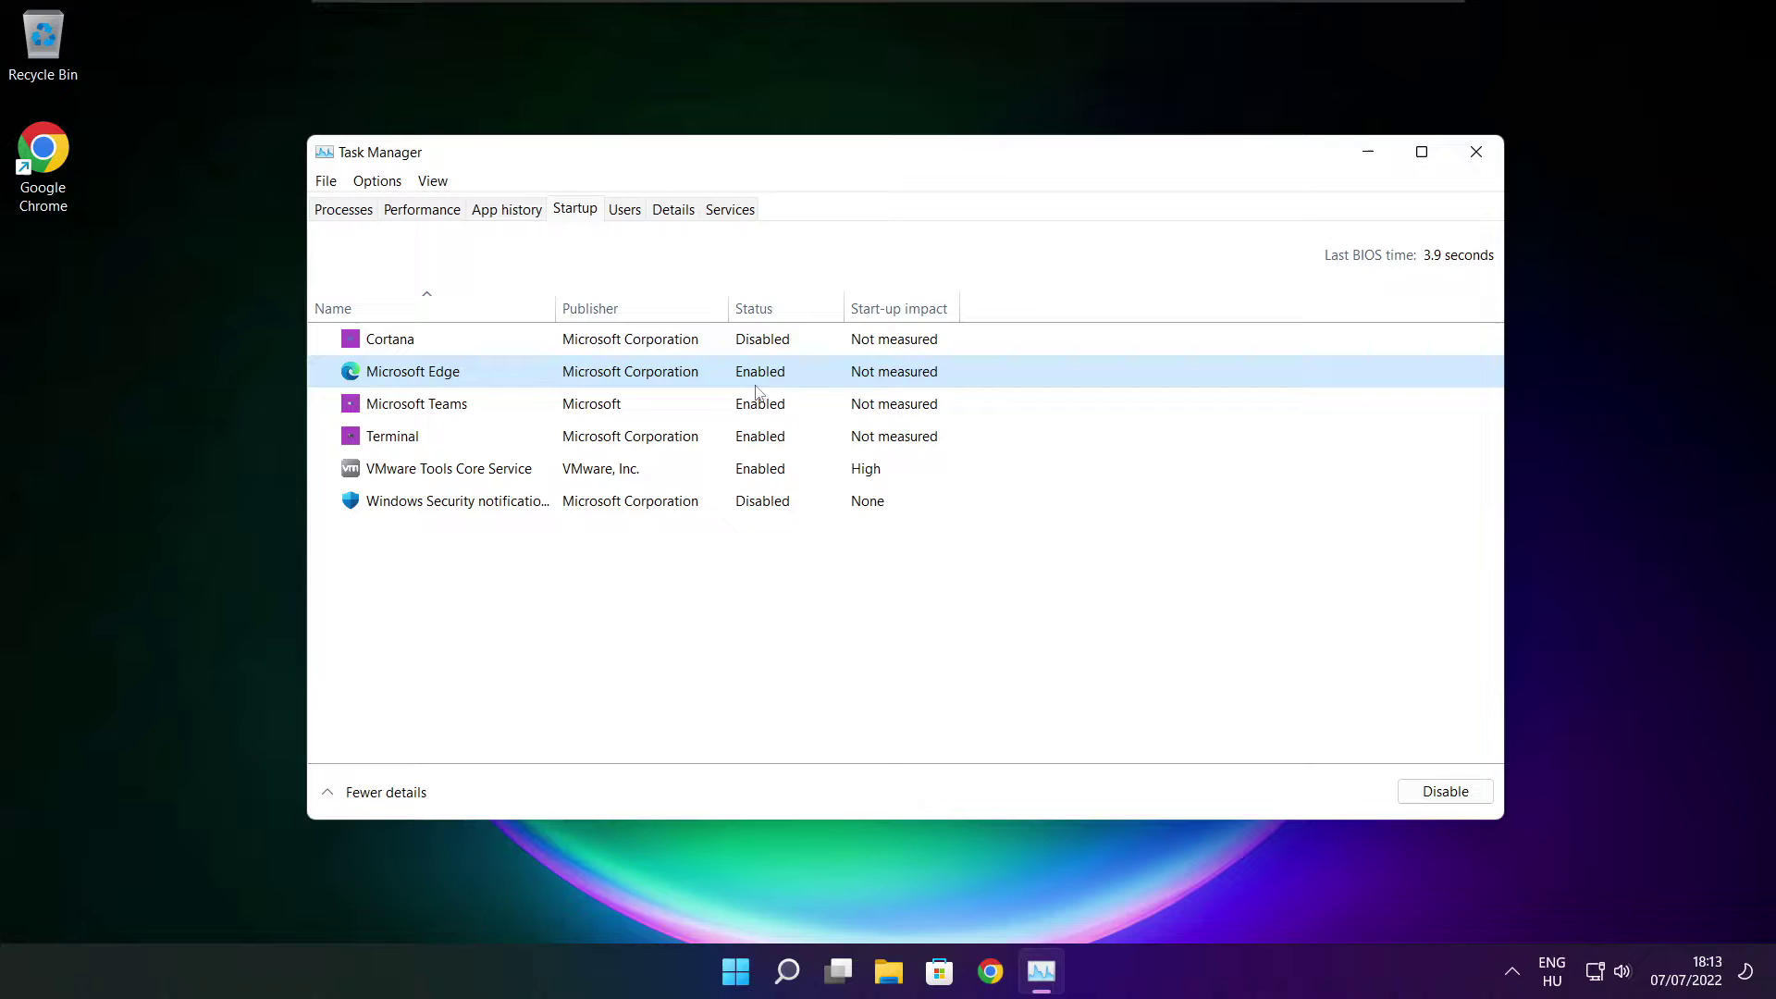
pyautogui.click(1444, 791)
pyautogui.click(785, 404)
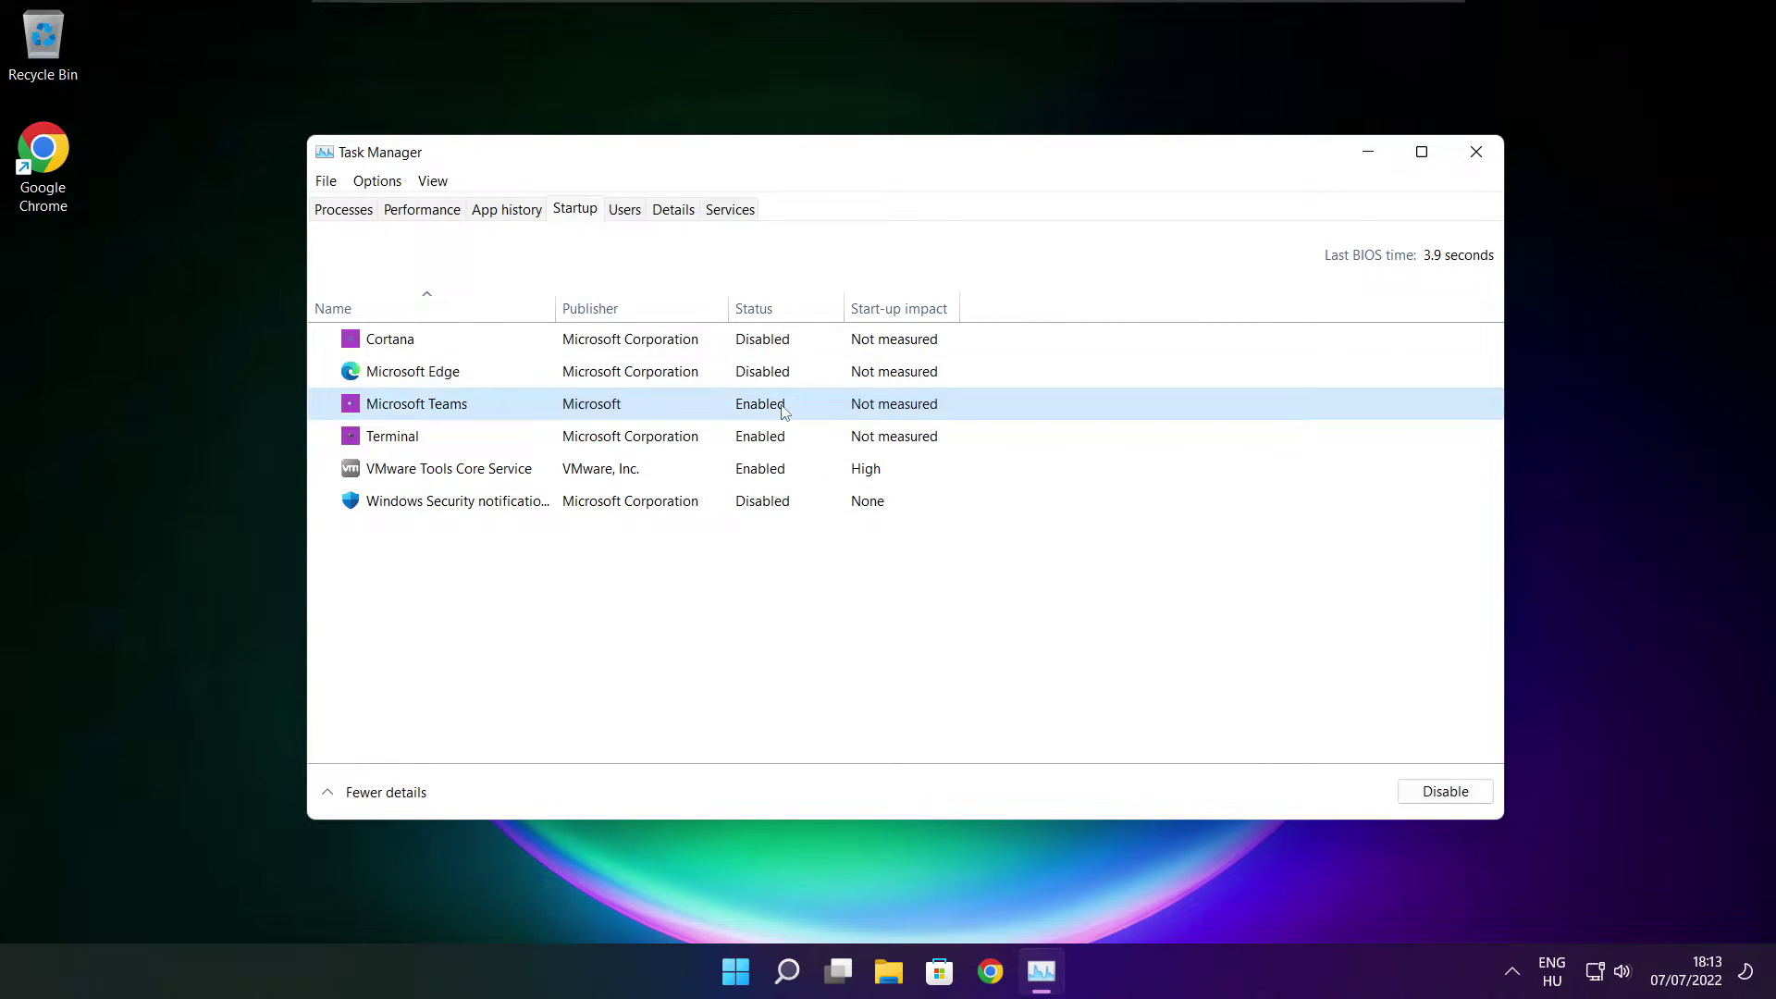
pyautogui.click(1469, 799)
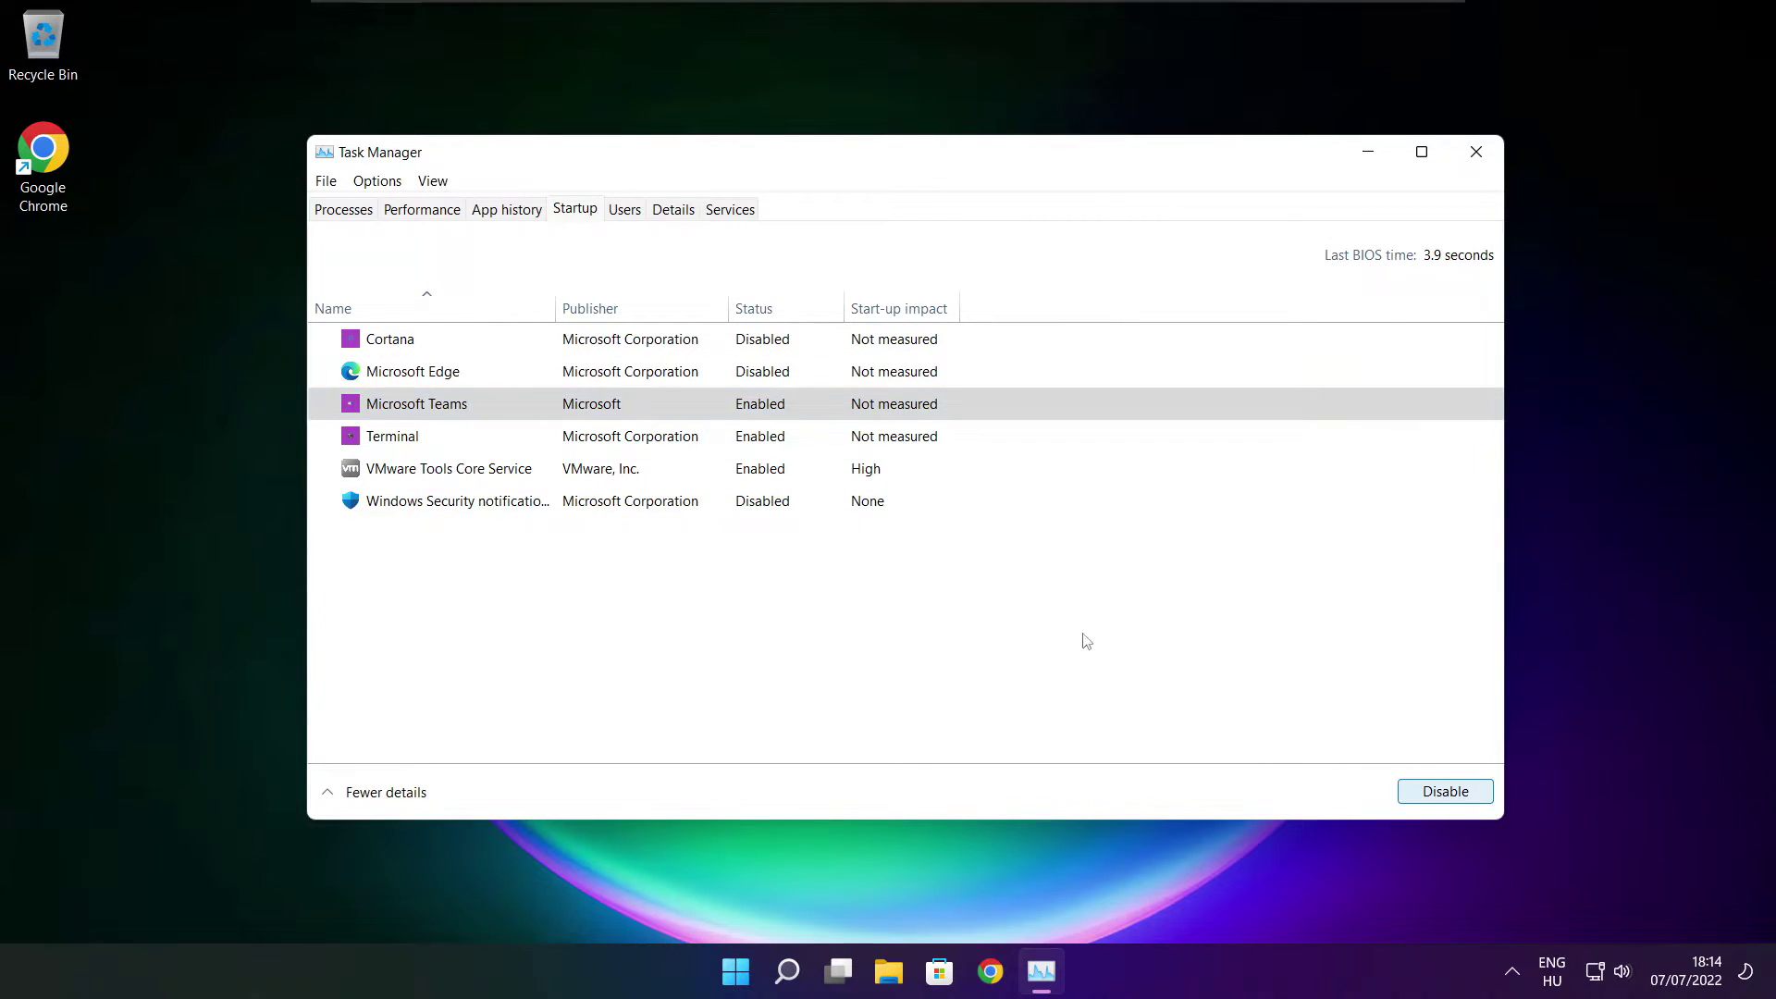
pyautogui.click(676, 448)
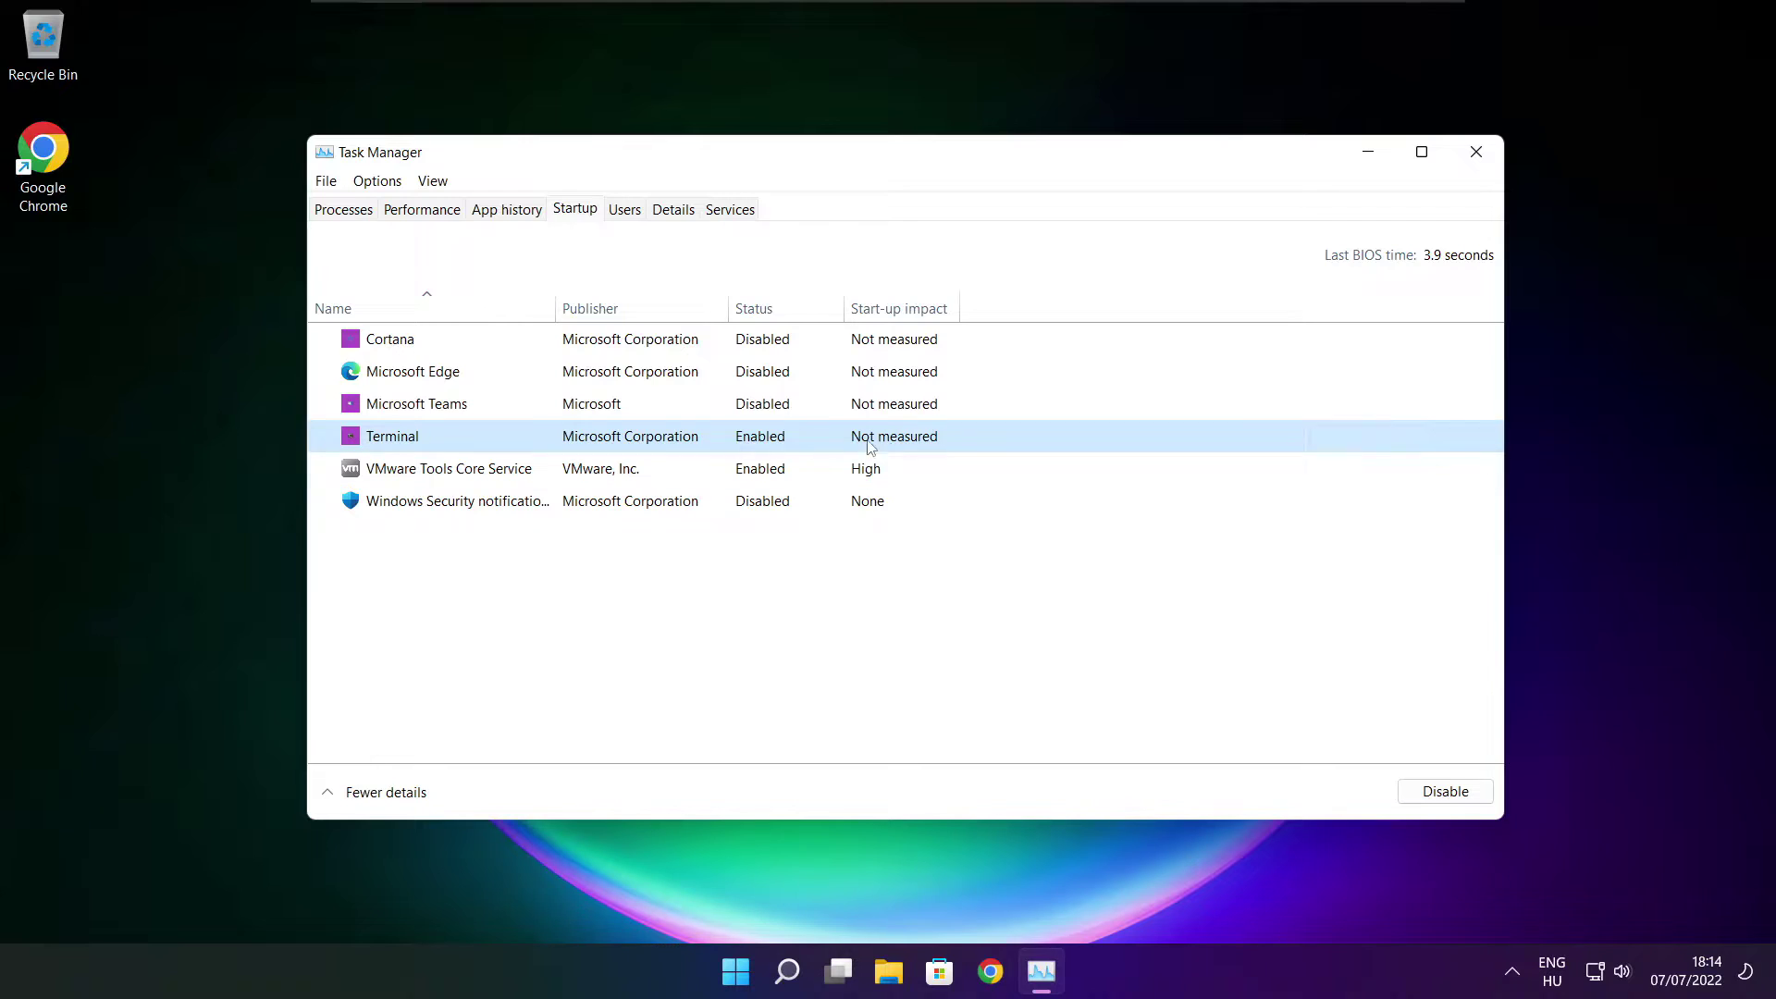
pyautogui.click(1469, 799)
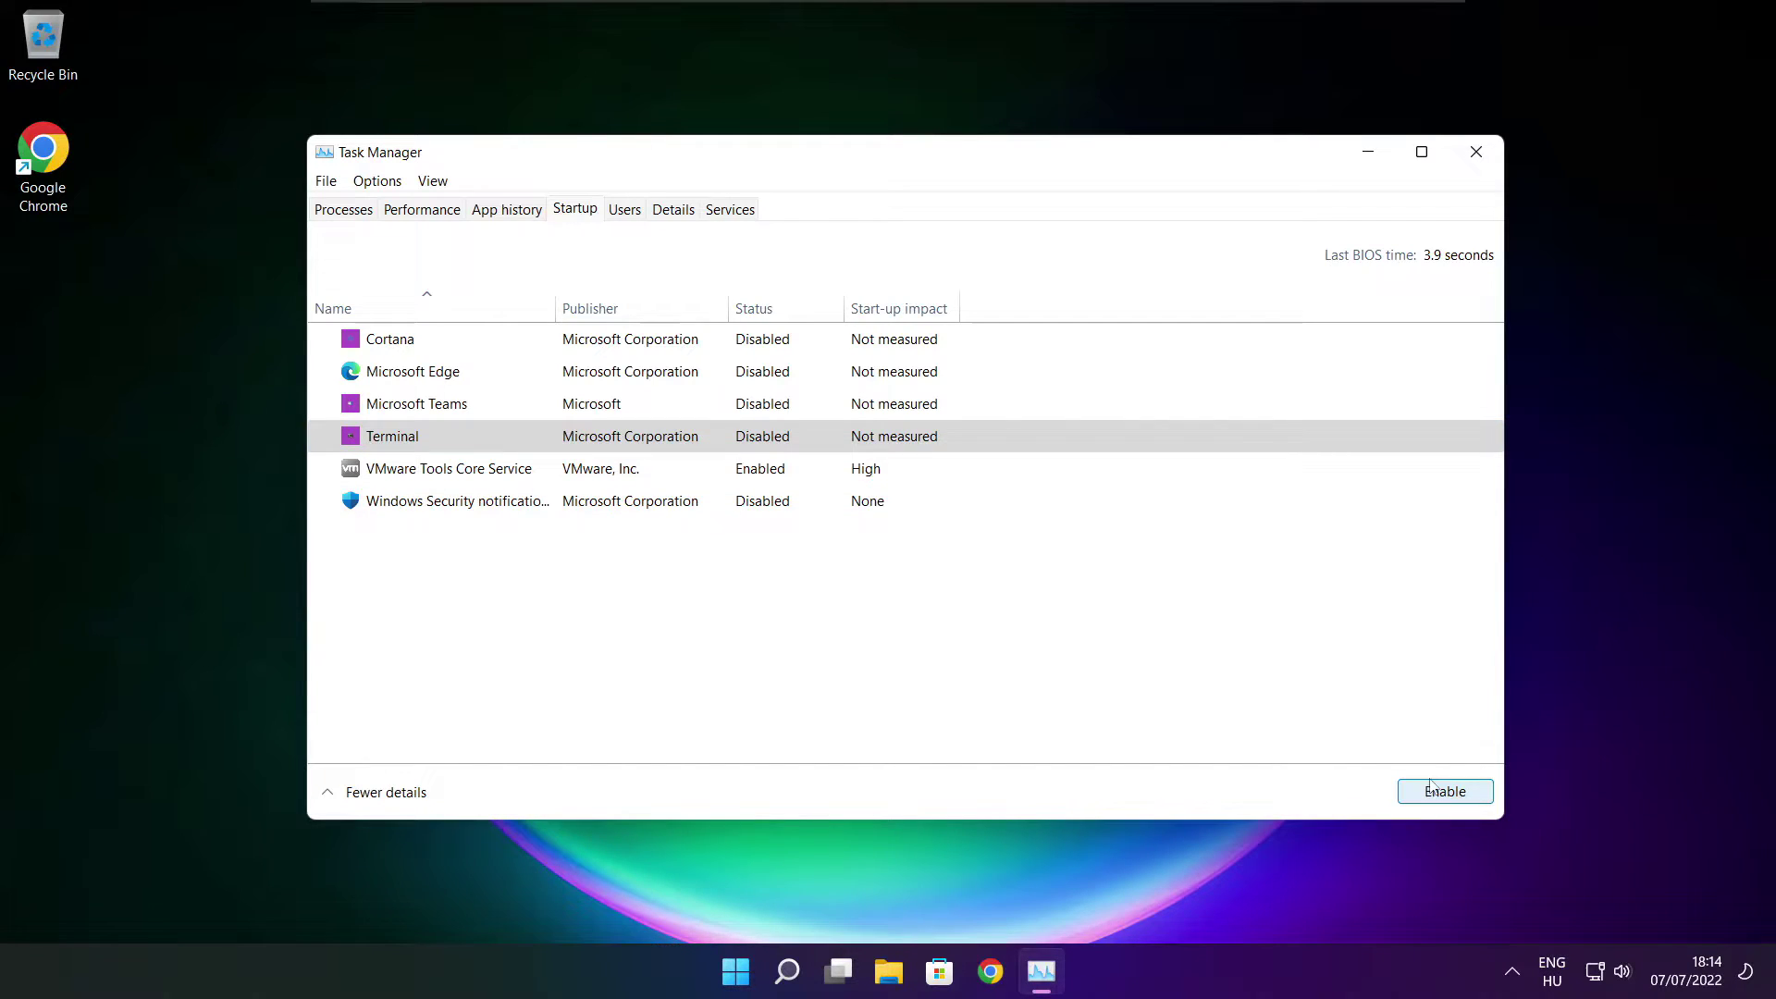
pyautogui.click(761, 442)
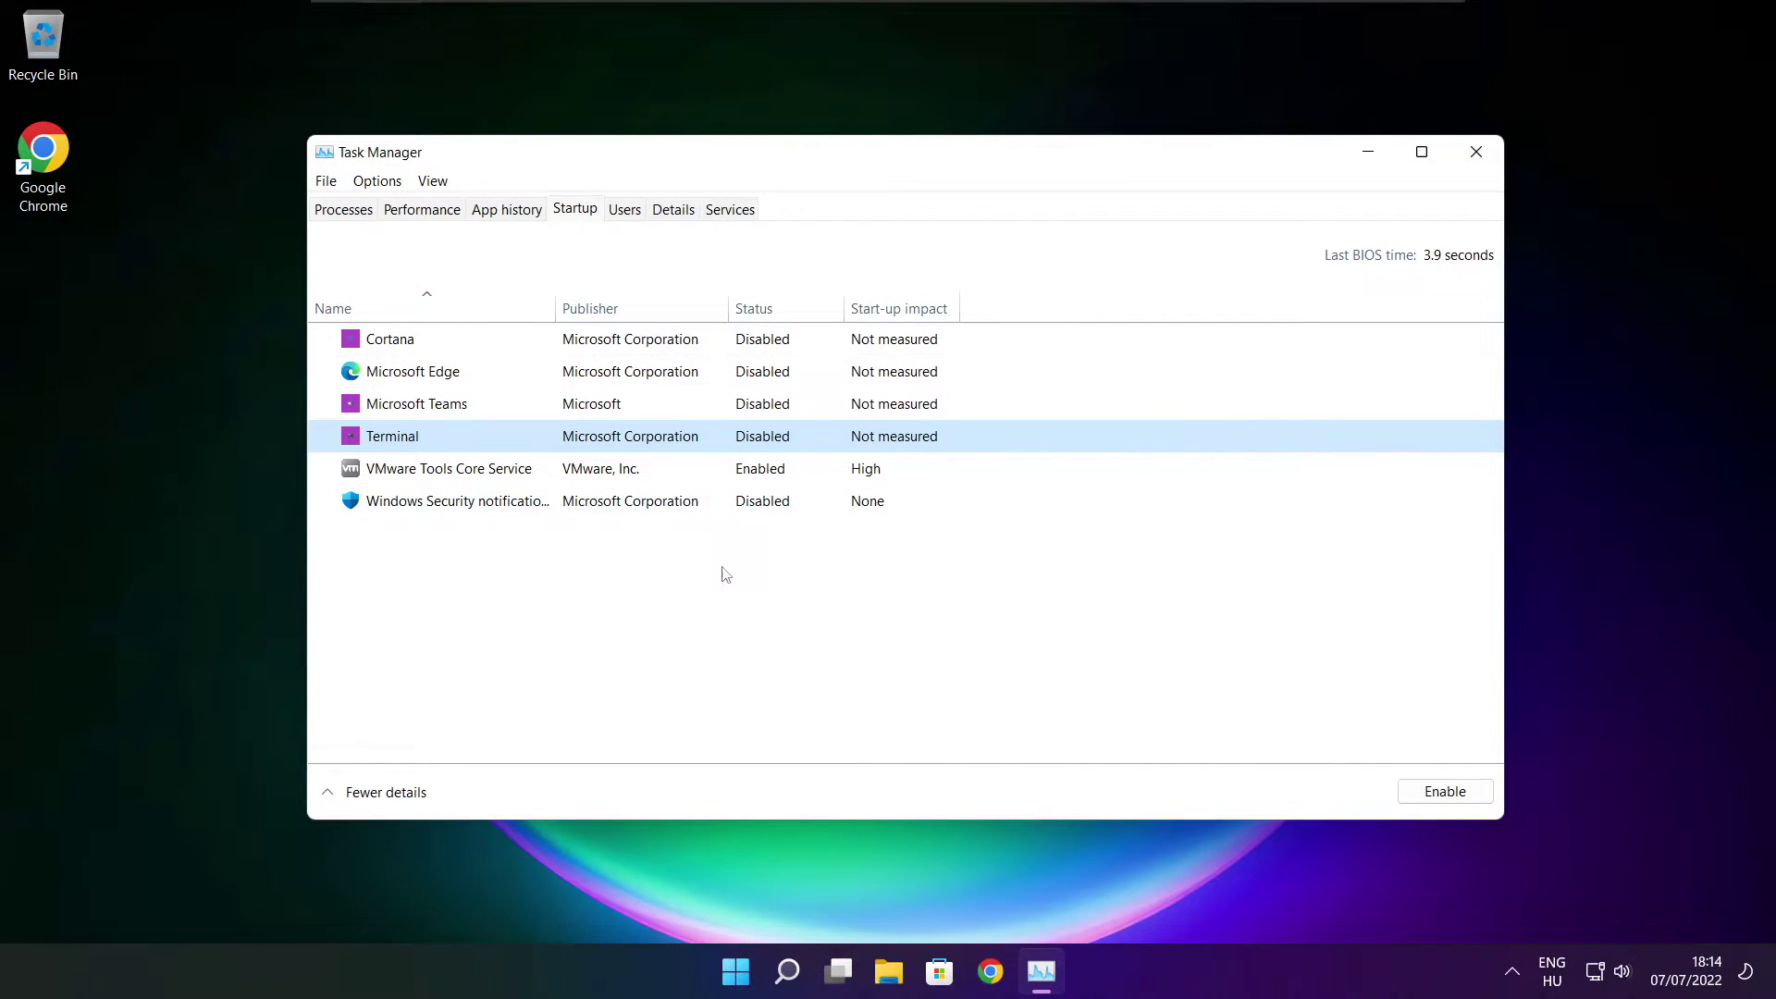
pyautogui.click(1475, 162)
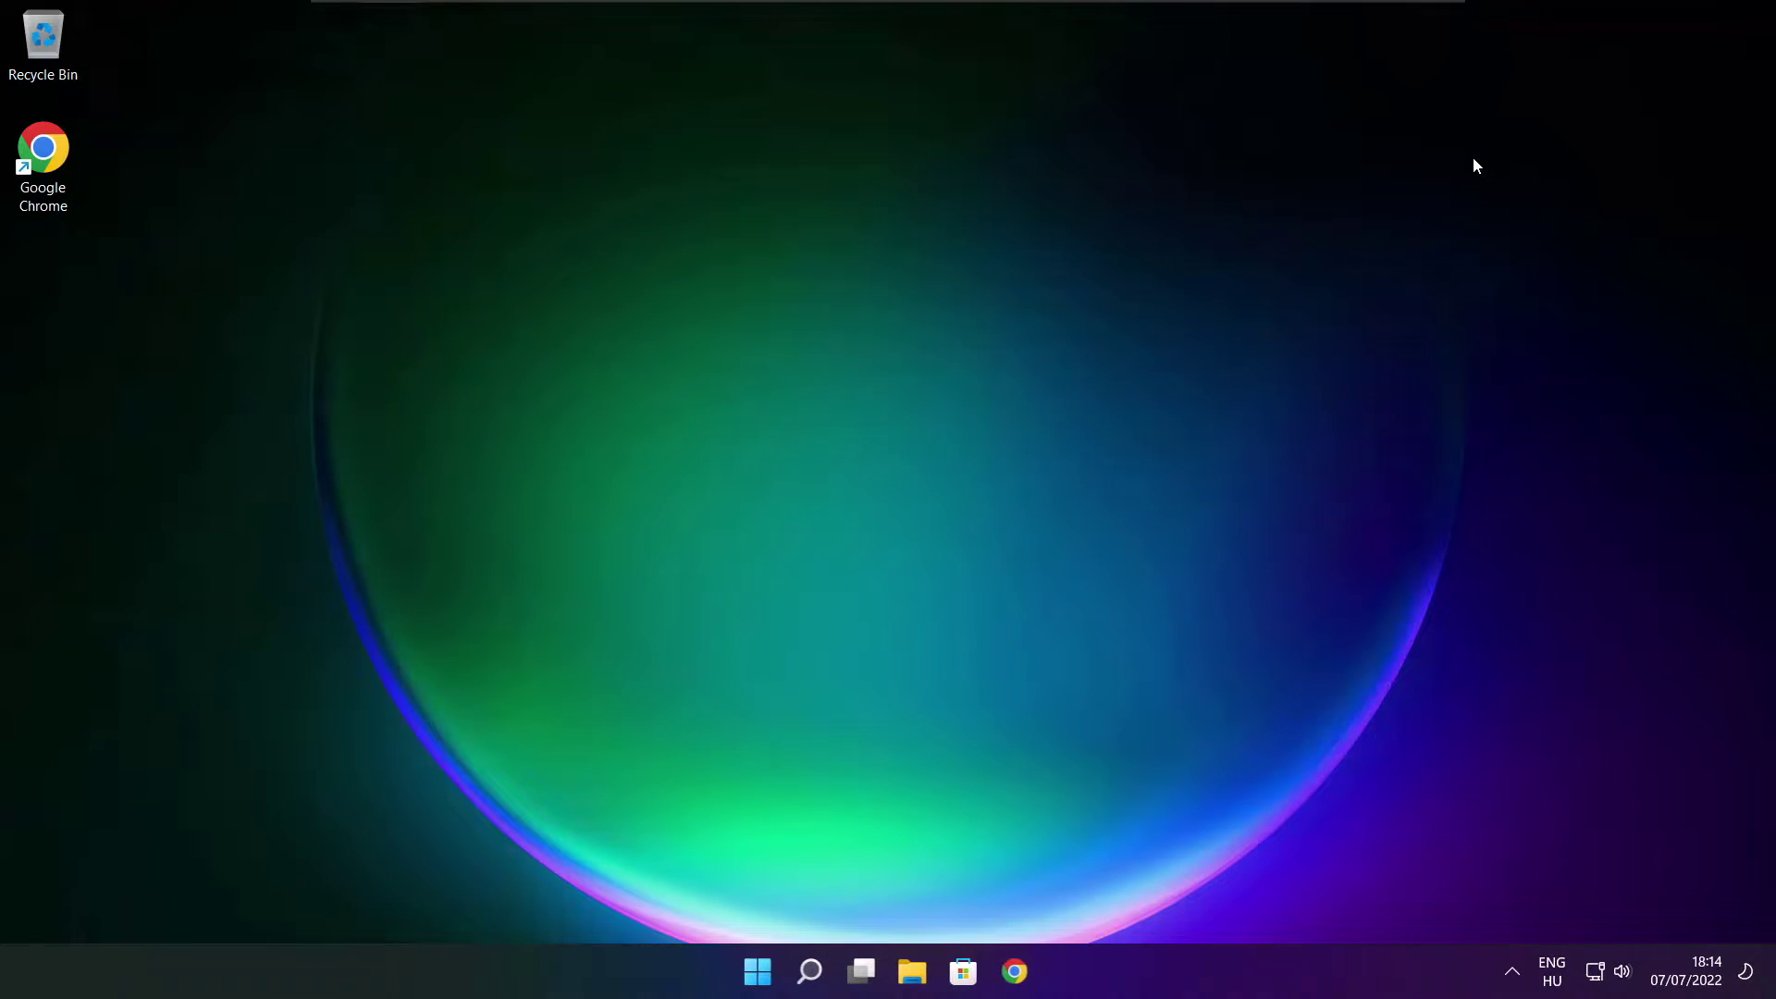
# Step: Launch Defragment and Optimise Drives, analyse drive C: (9% fragmented), start optimising it, and close
pyautogui.click(813, 971)
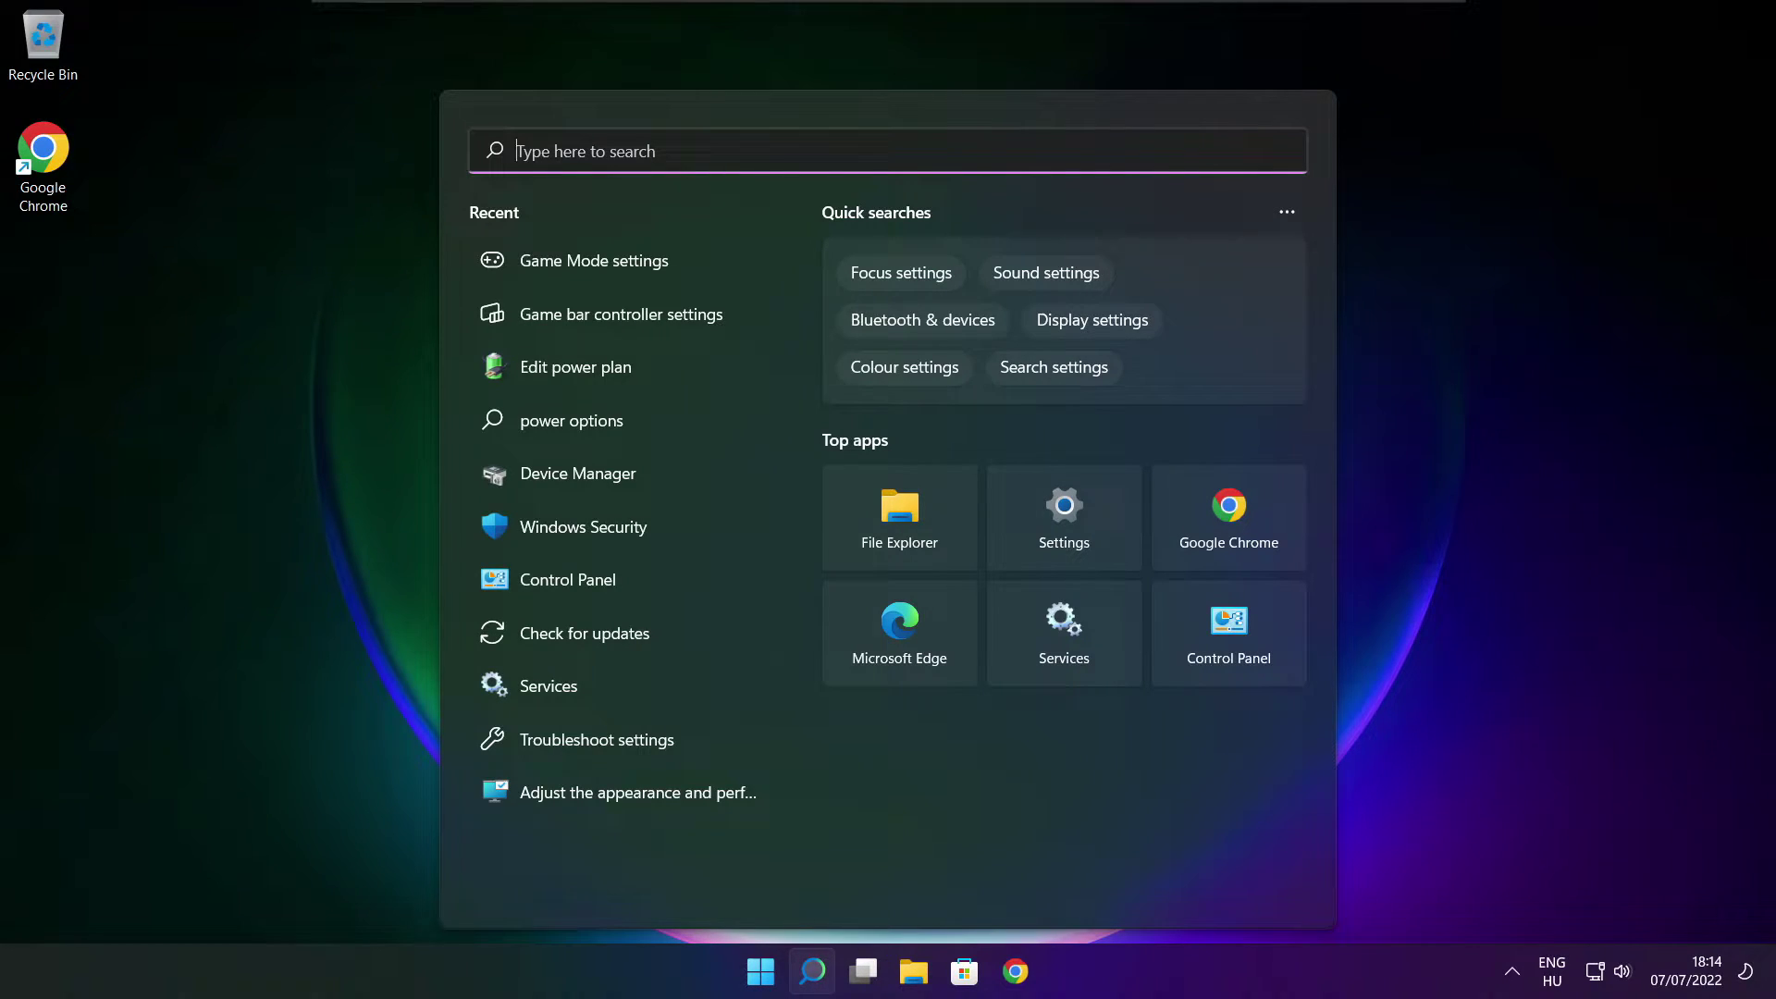
pyautogui.write('op')
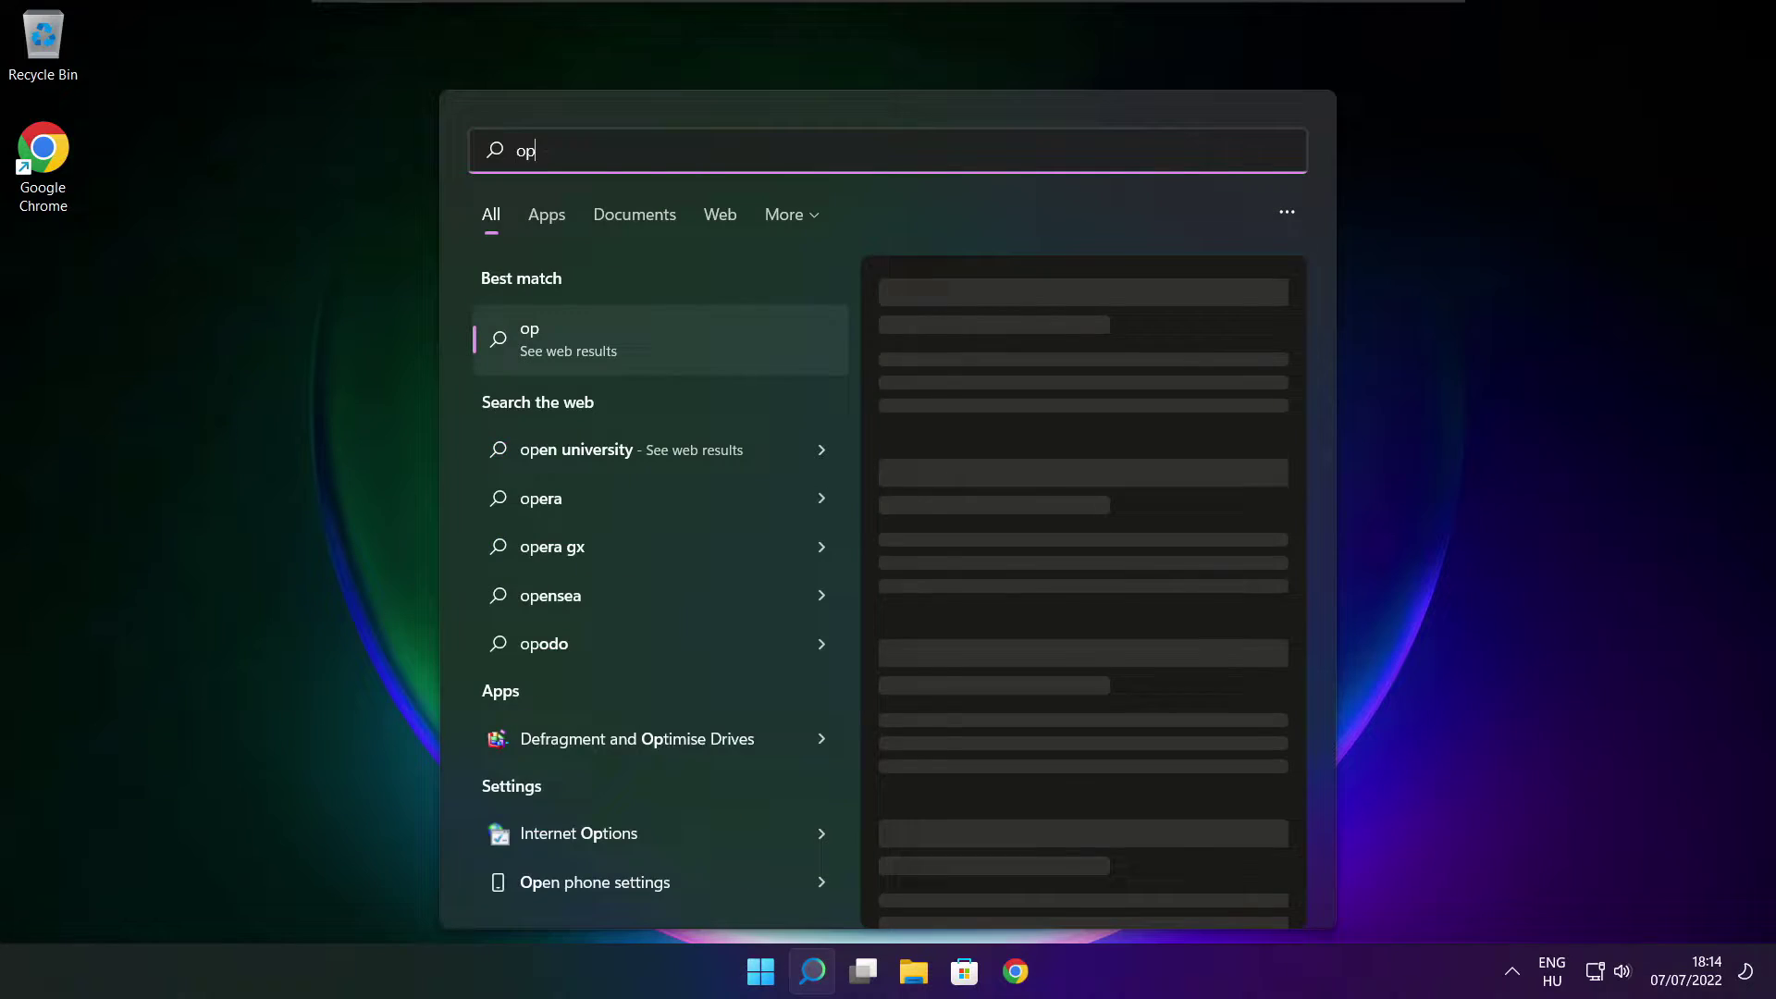
pyautogui.write('timise')
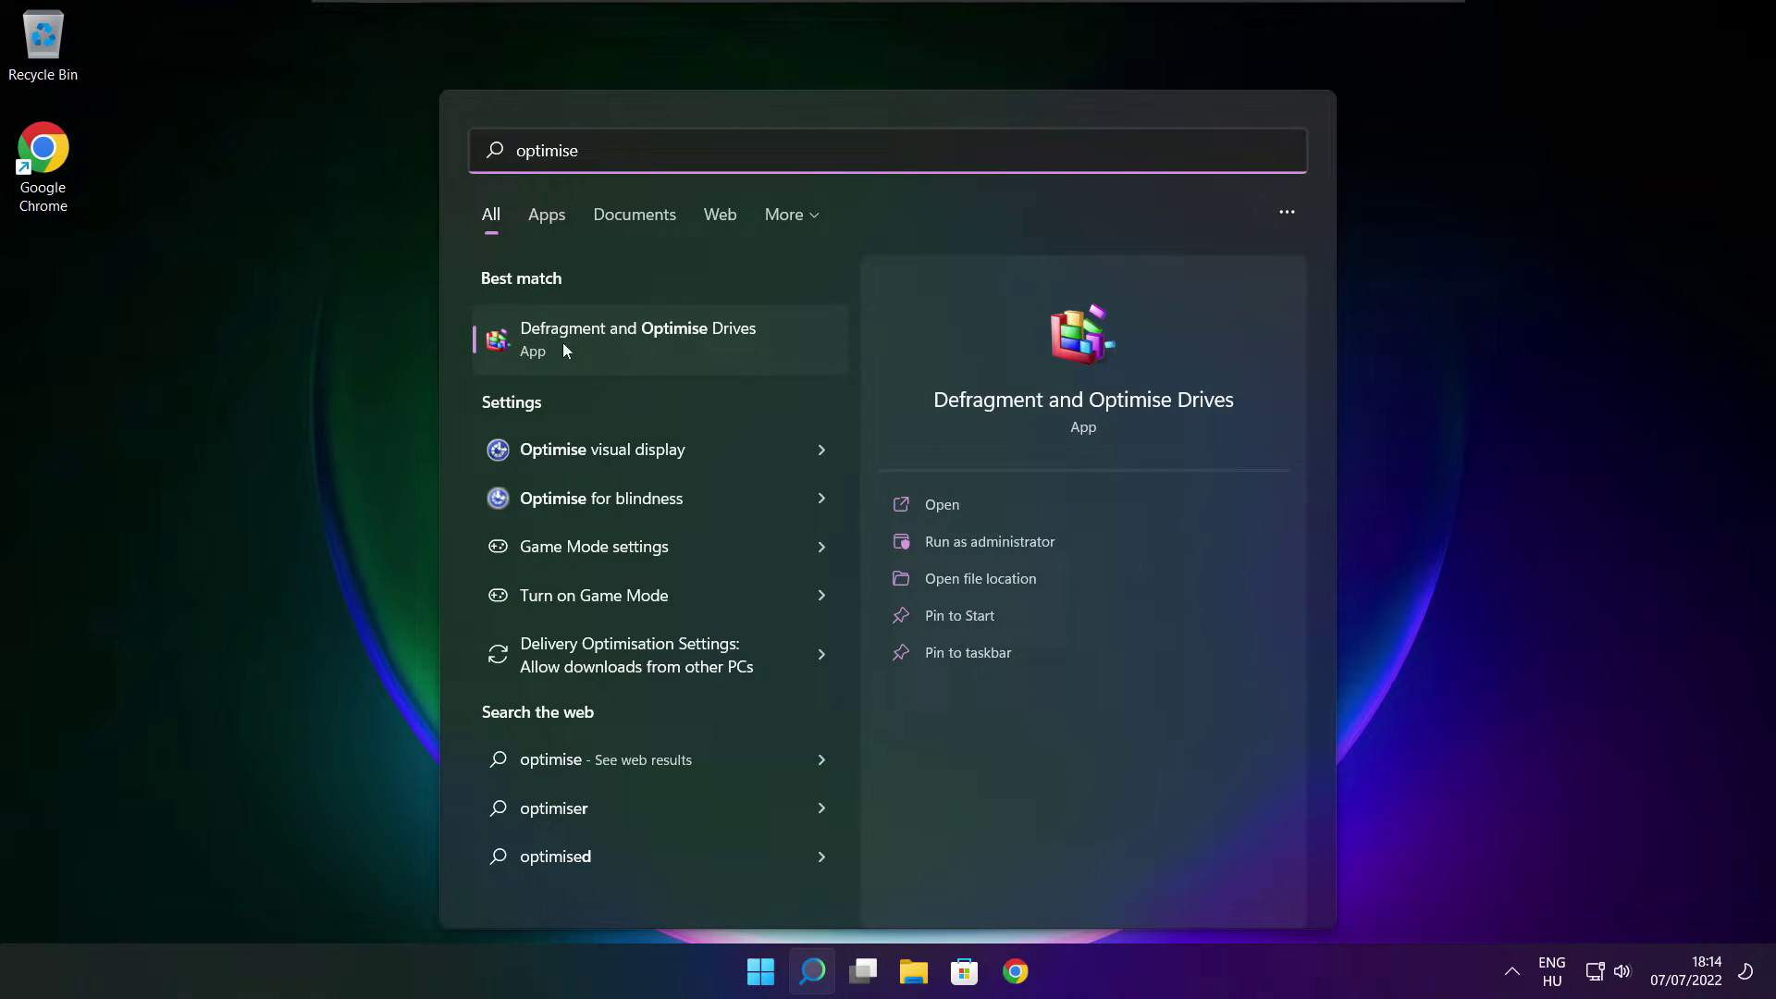
pyautogui.click(681, 336)
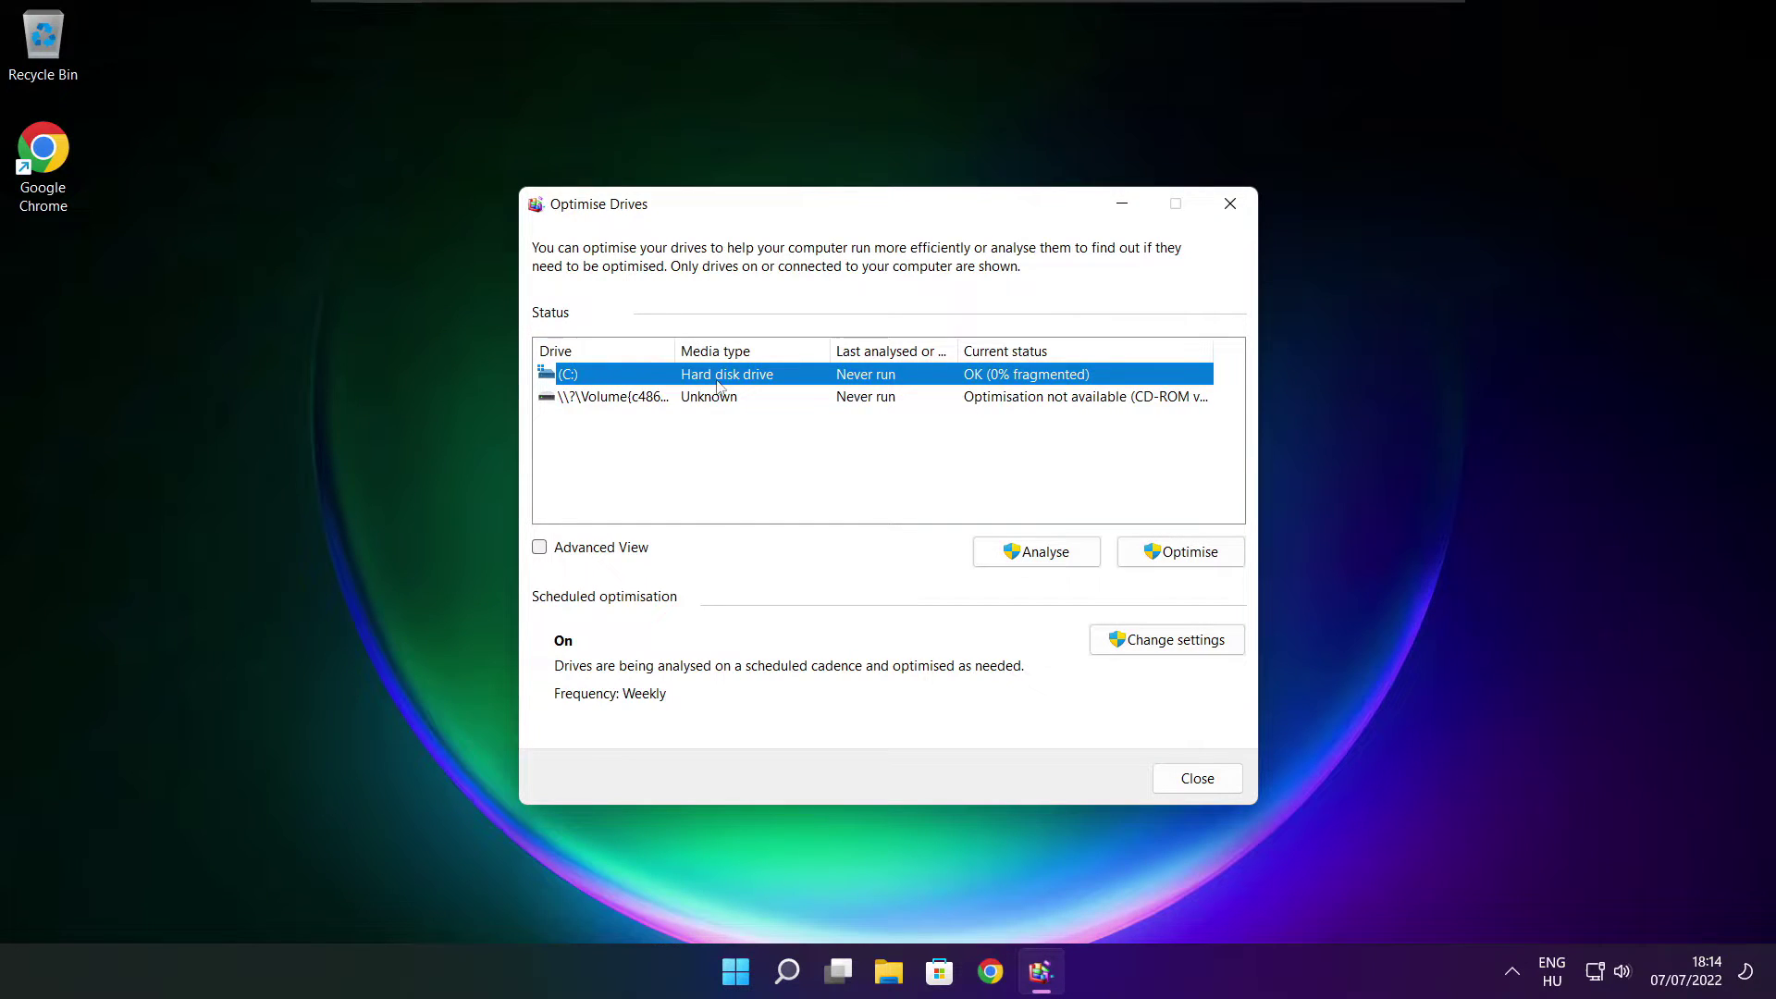
pyautogui.click(1013, 552)
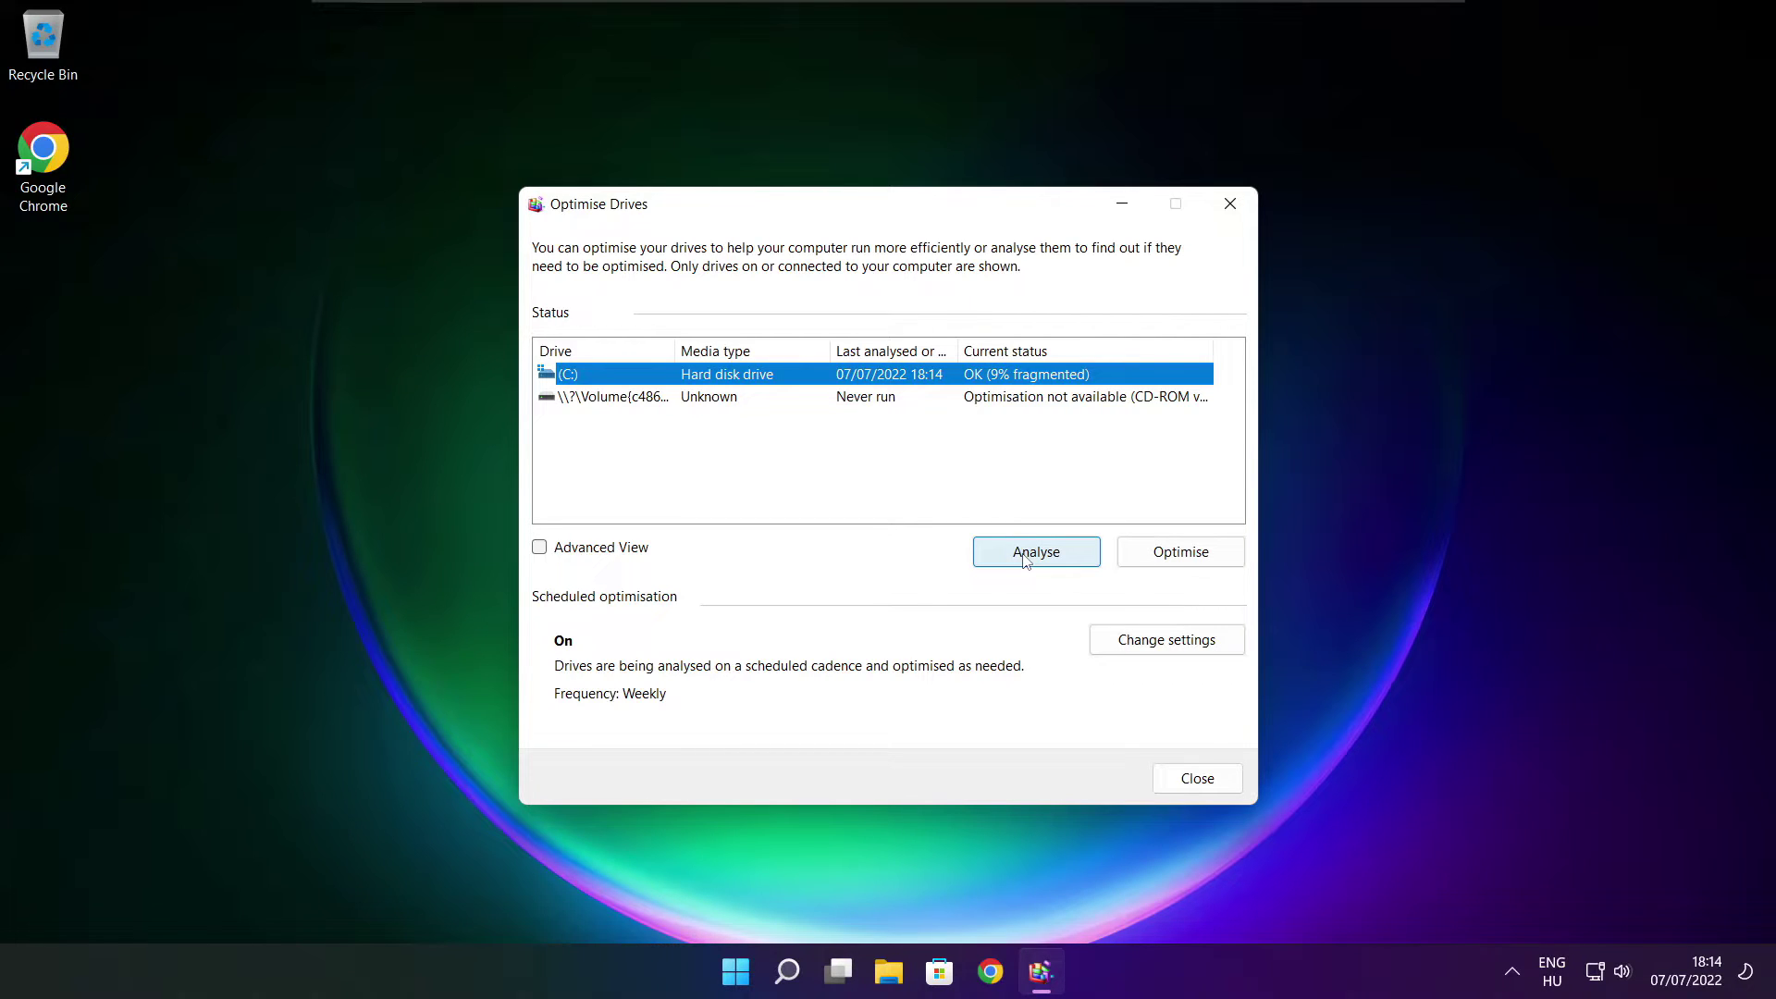
pyautogui.click(1184, 559)
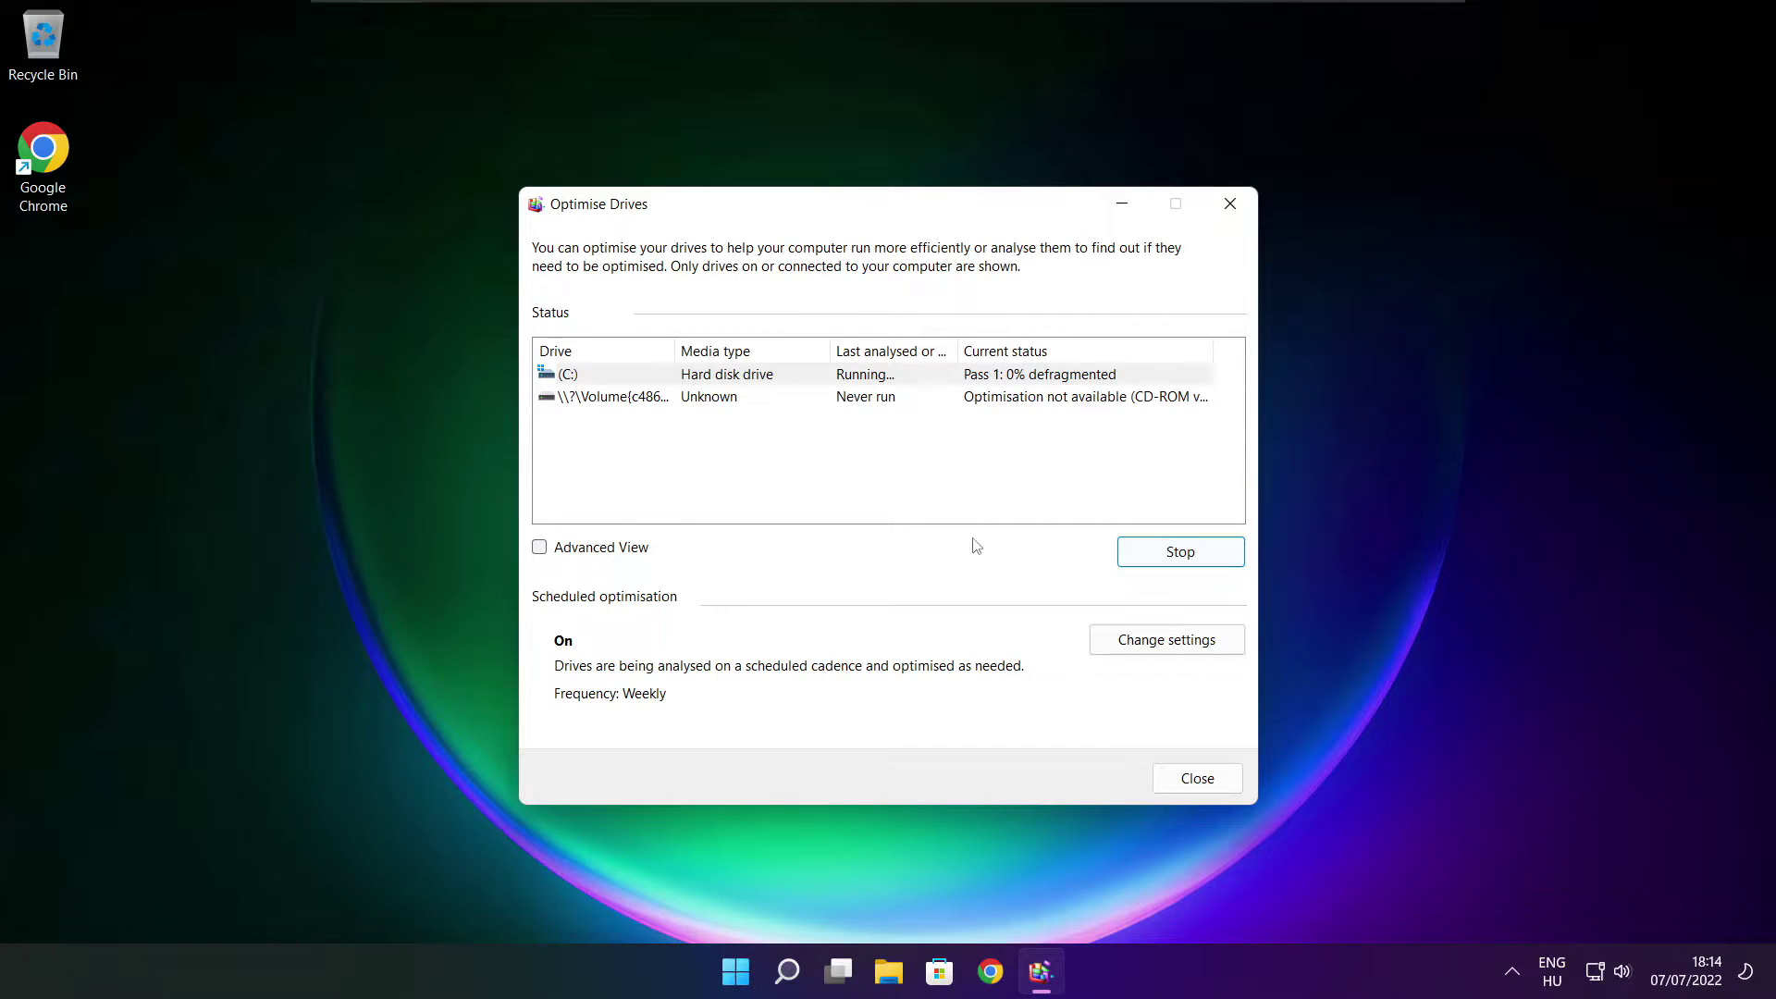
pyautogui.hotkey('alt', 'F4')
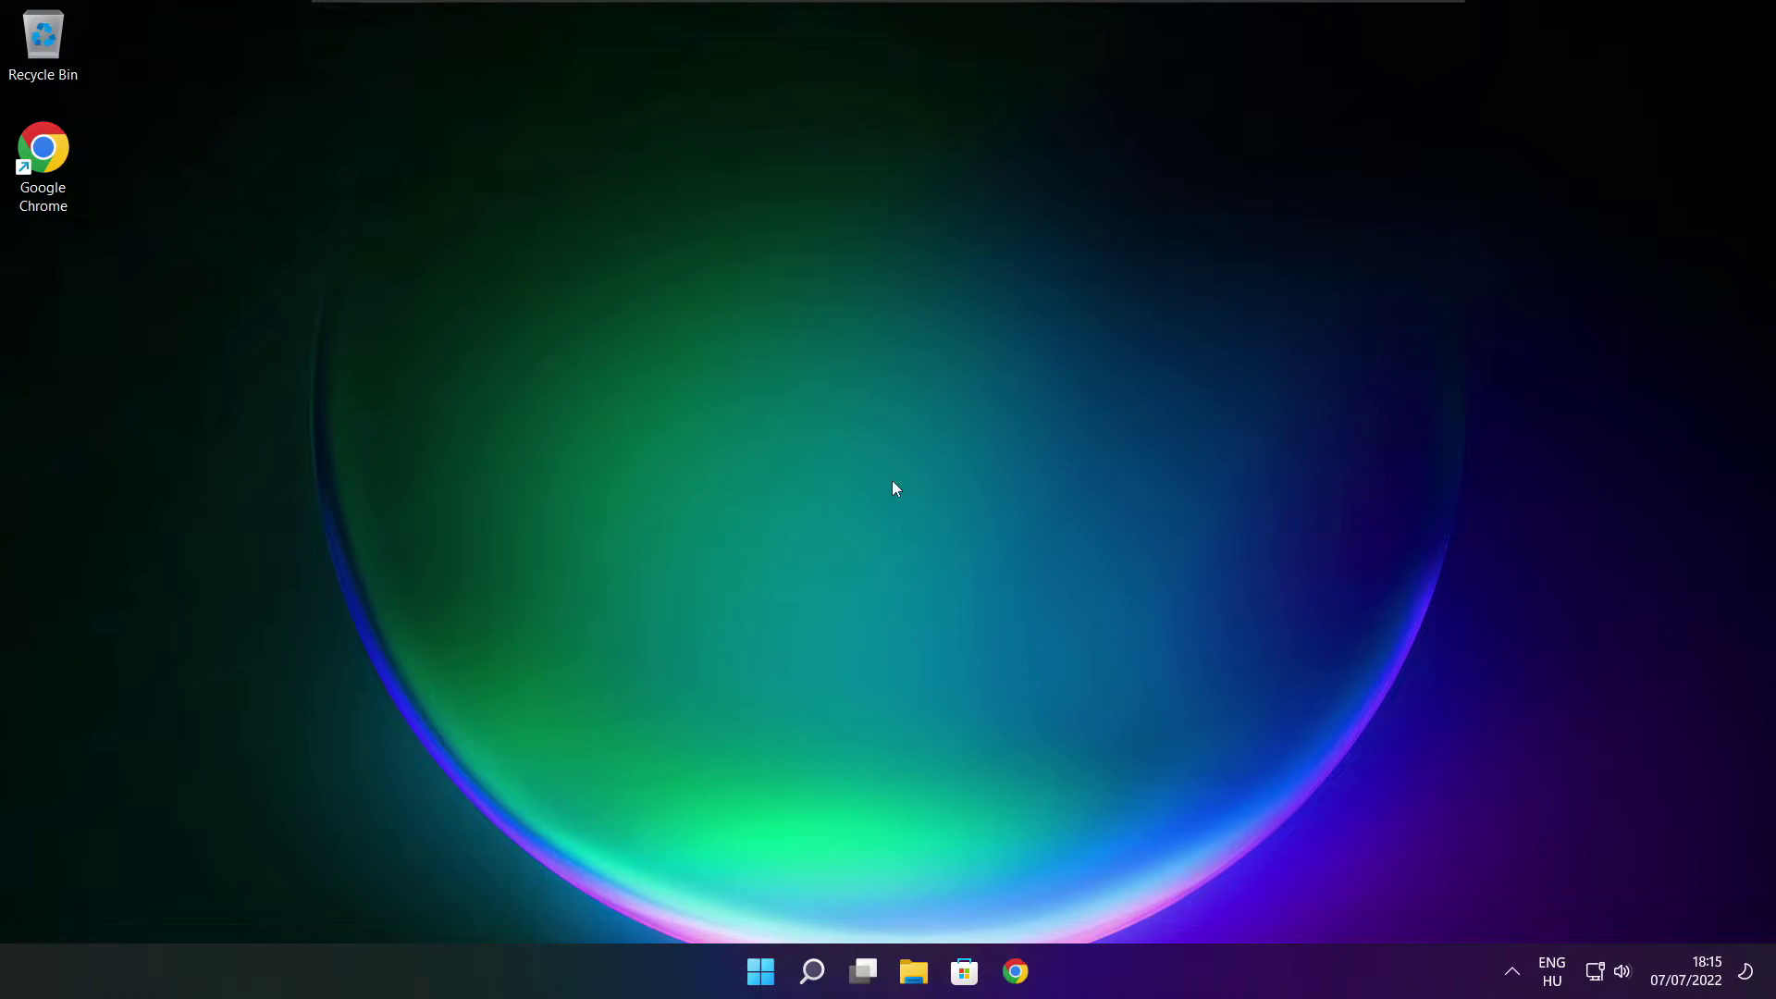
# Step: Search 'updates', run Check for updates in Windows Update, then close Settings
pyautogui.click(813, 971)
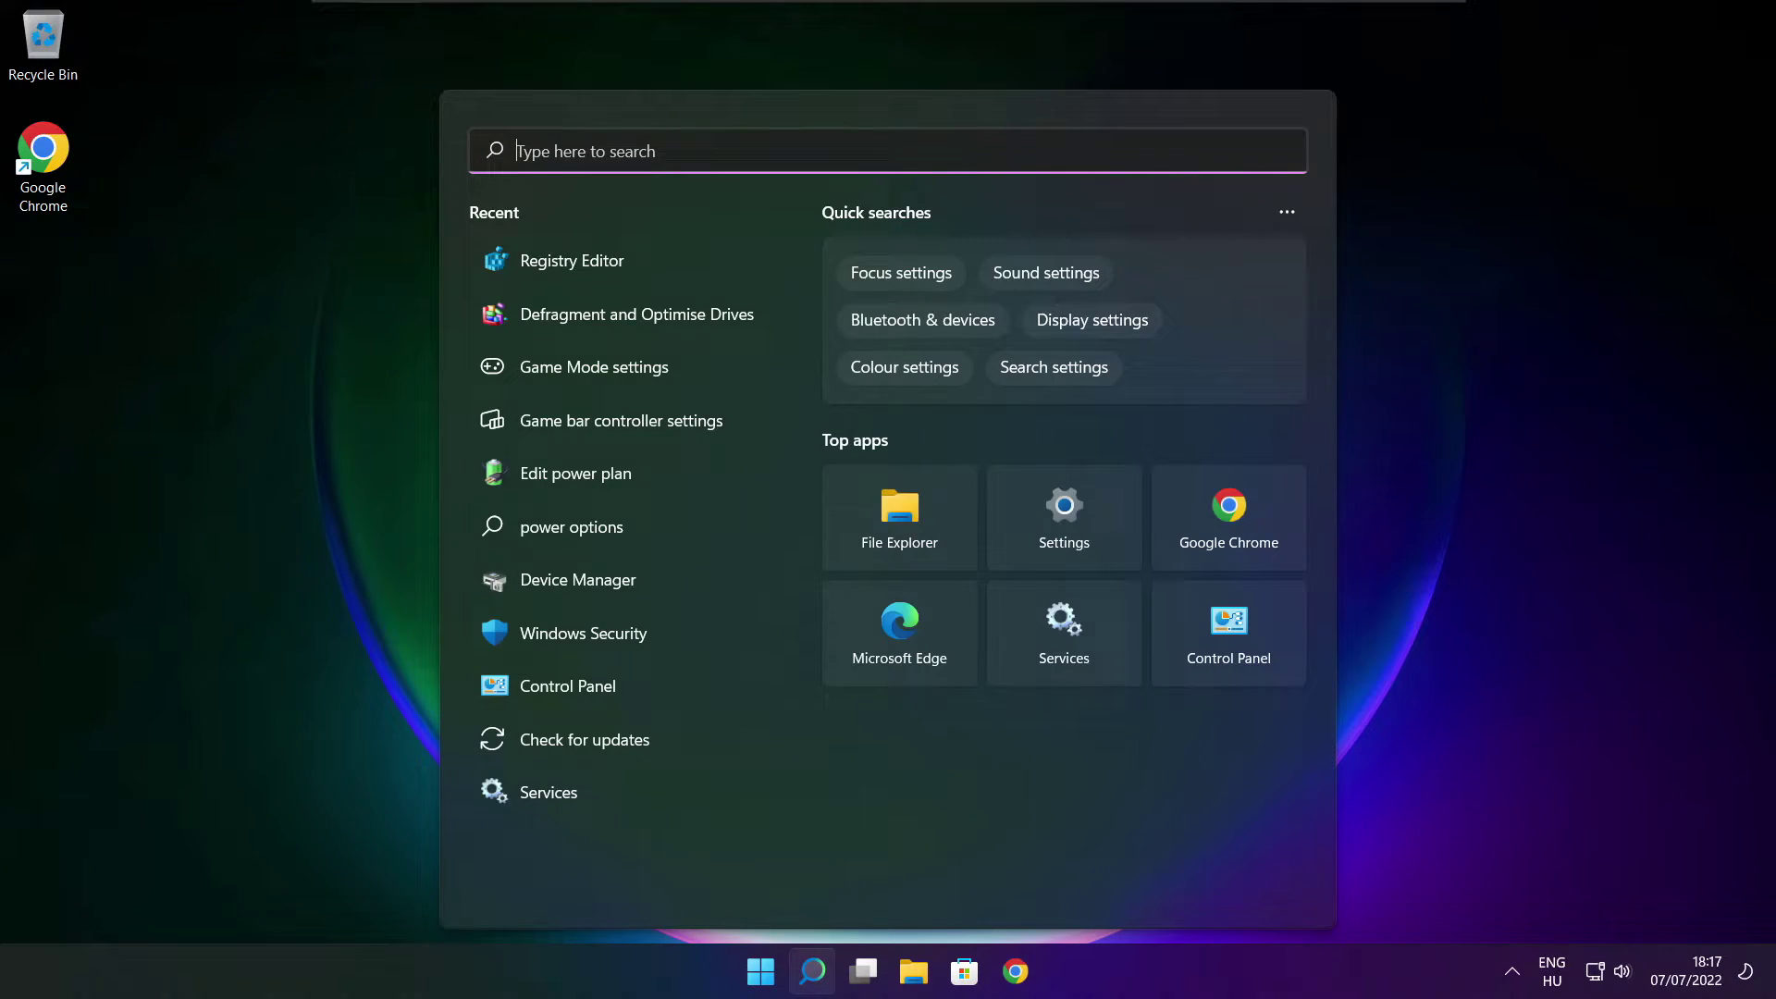
pyautogui.write('updates')
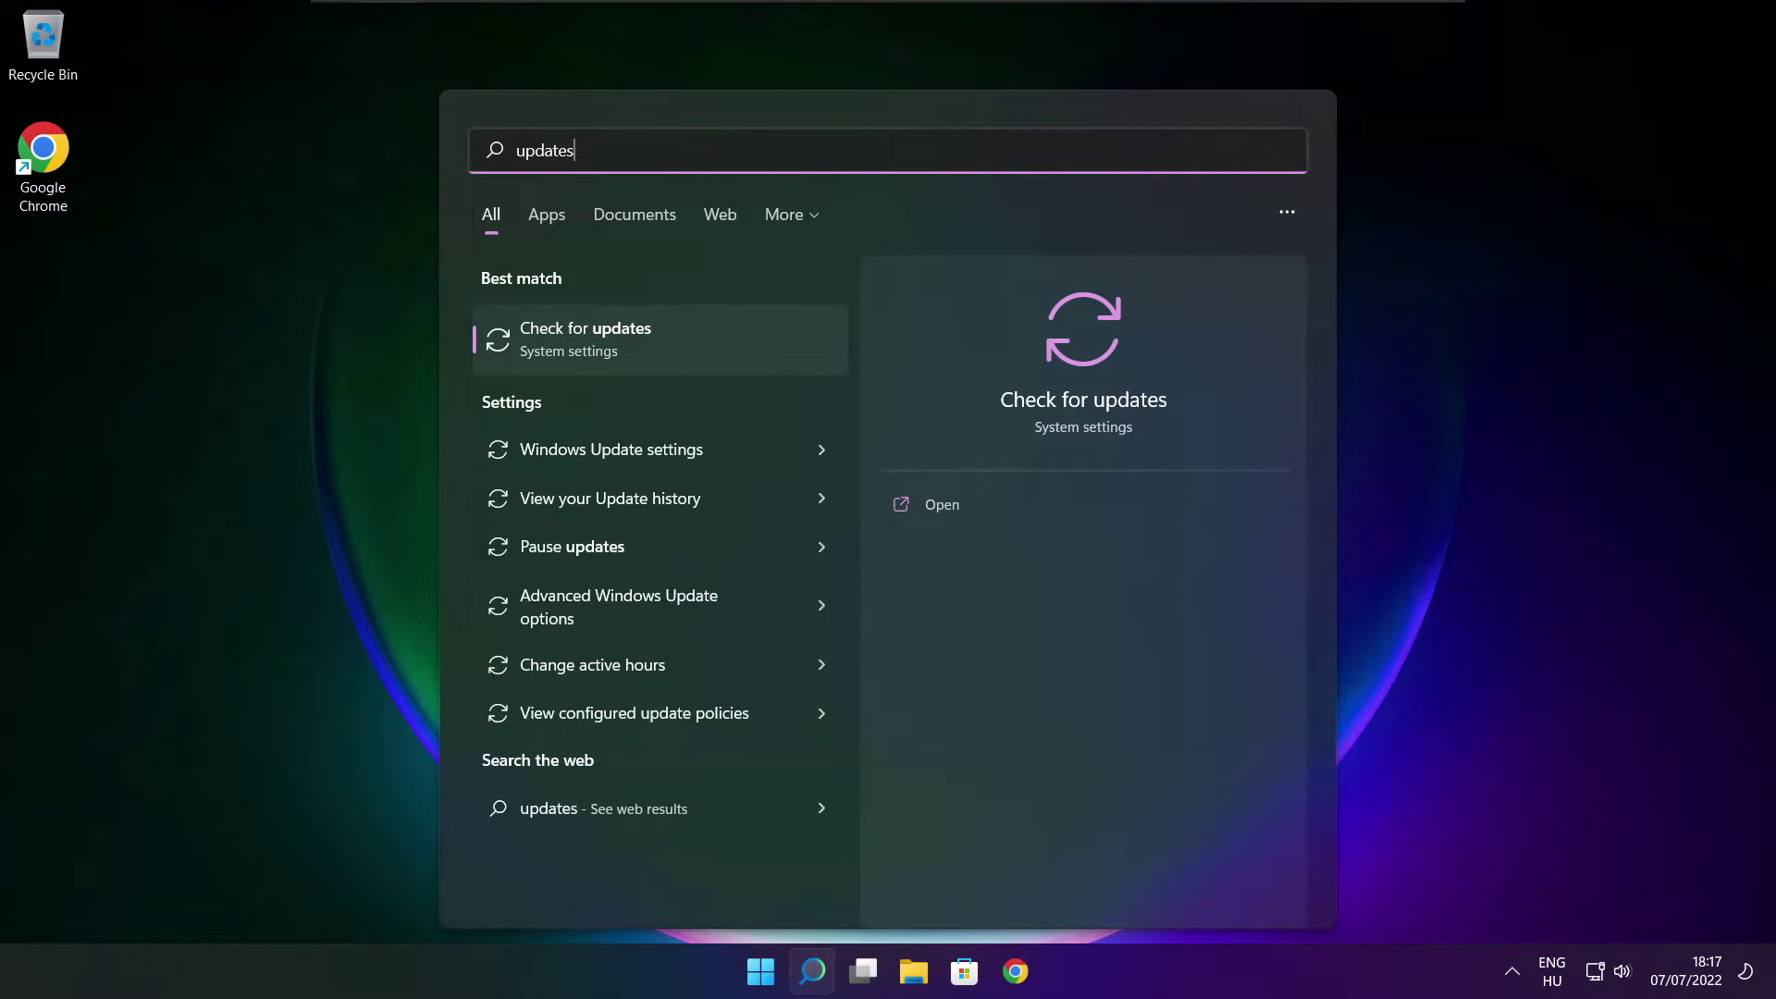
pyautogui.click(646, 349)
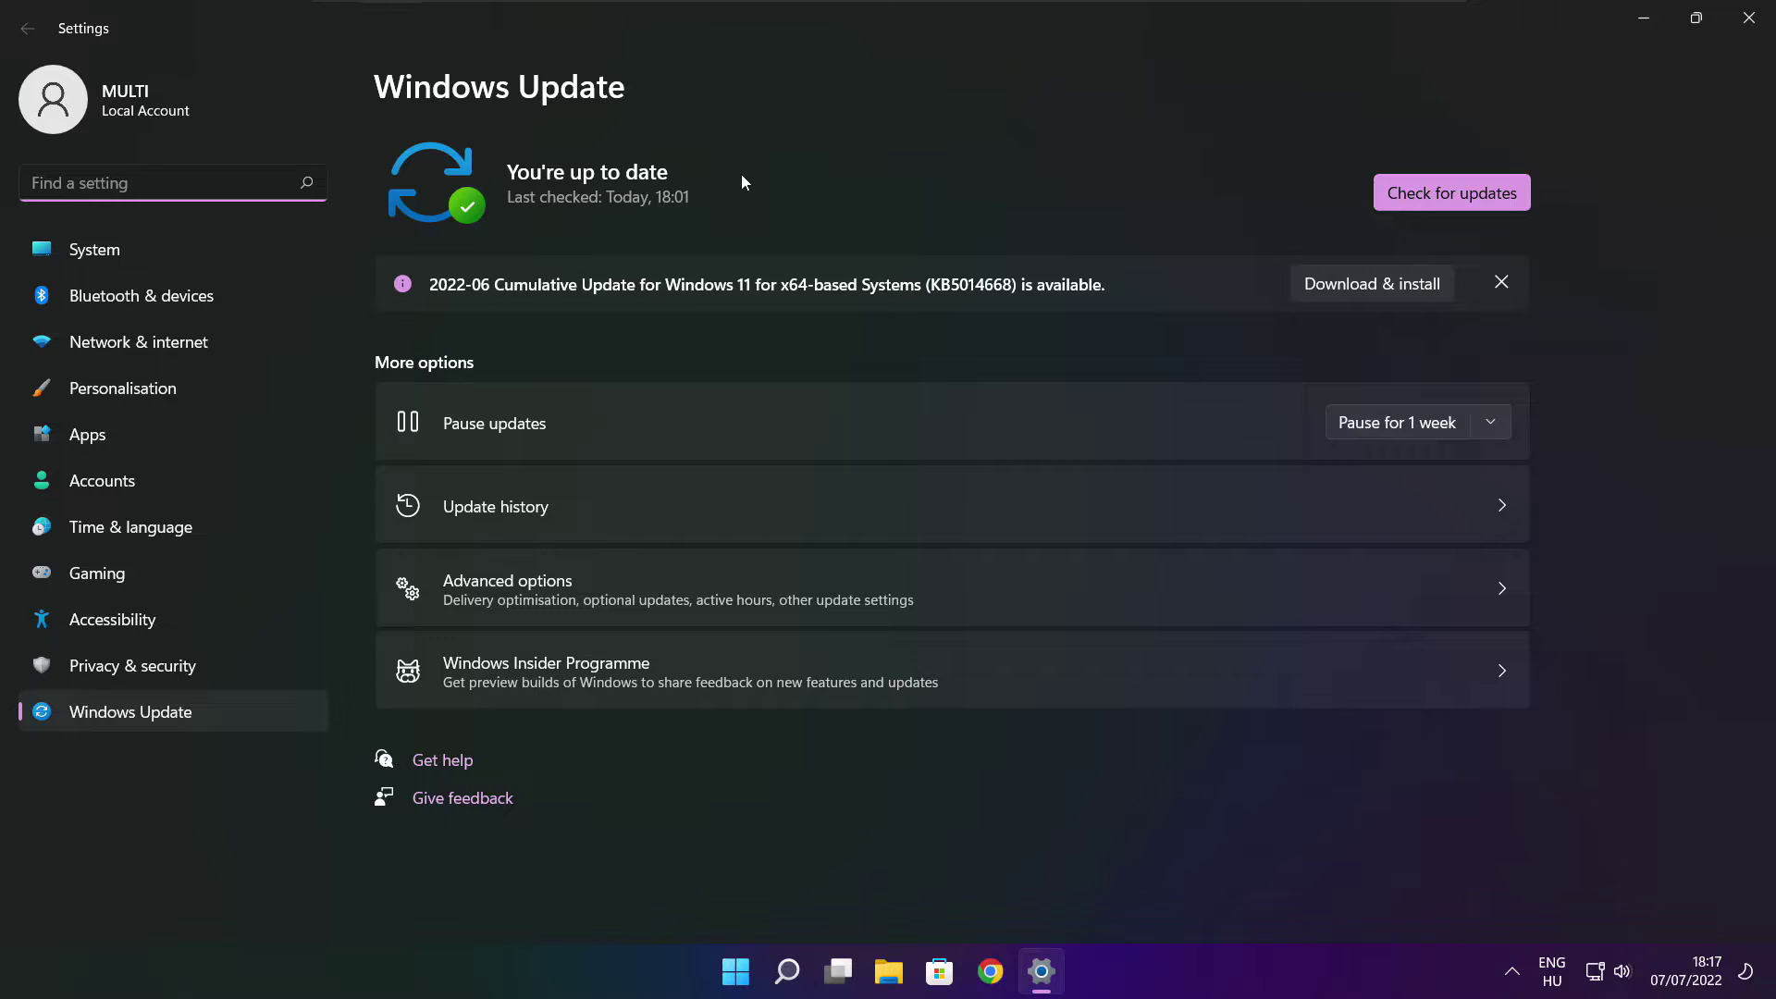
pyautogui.click(1451, 194)
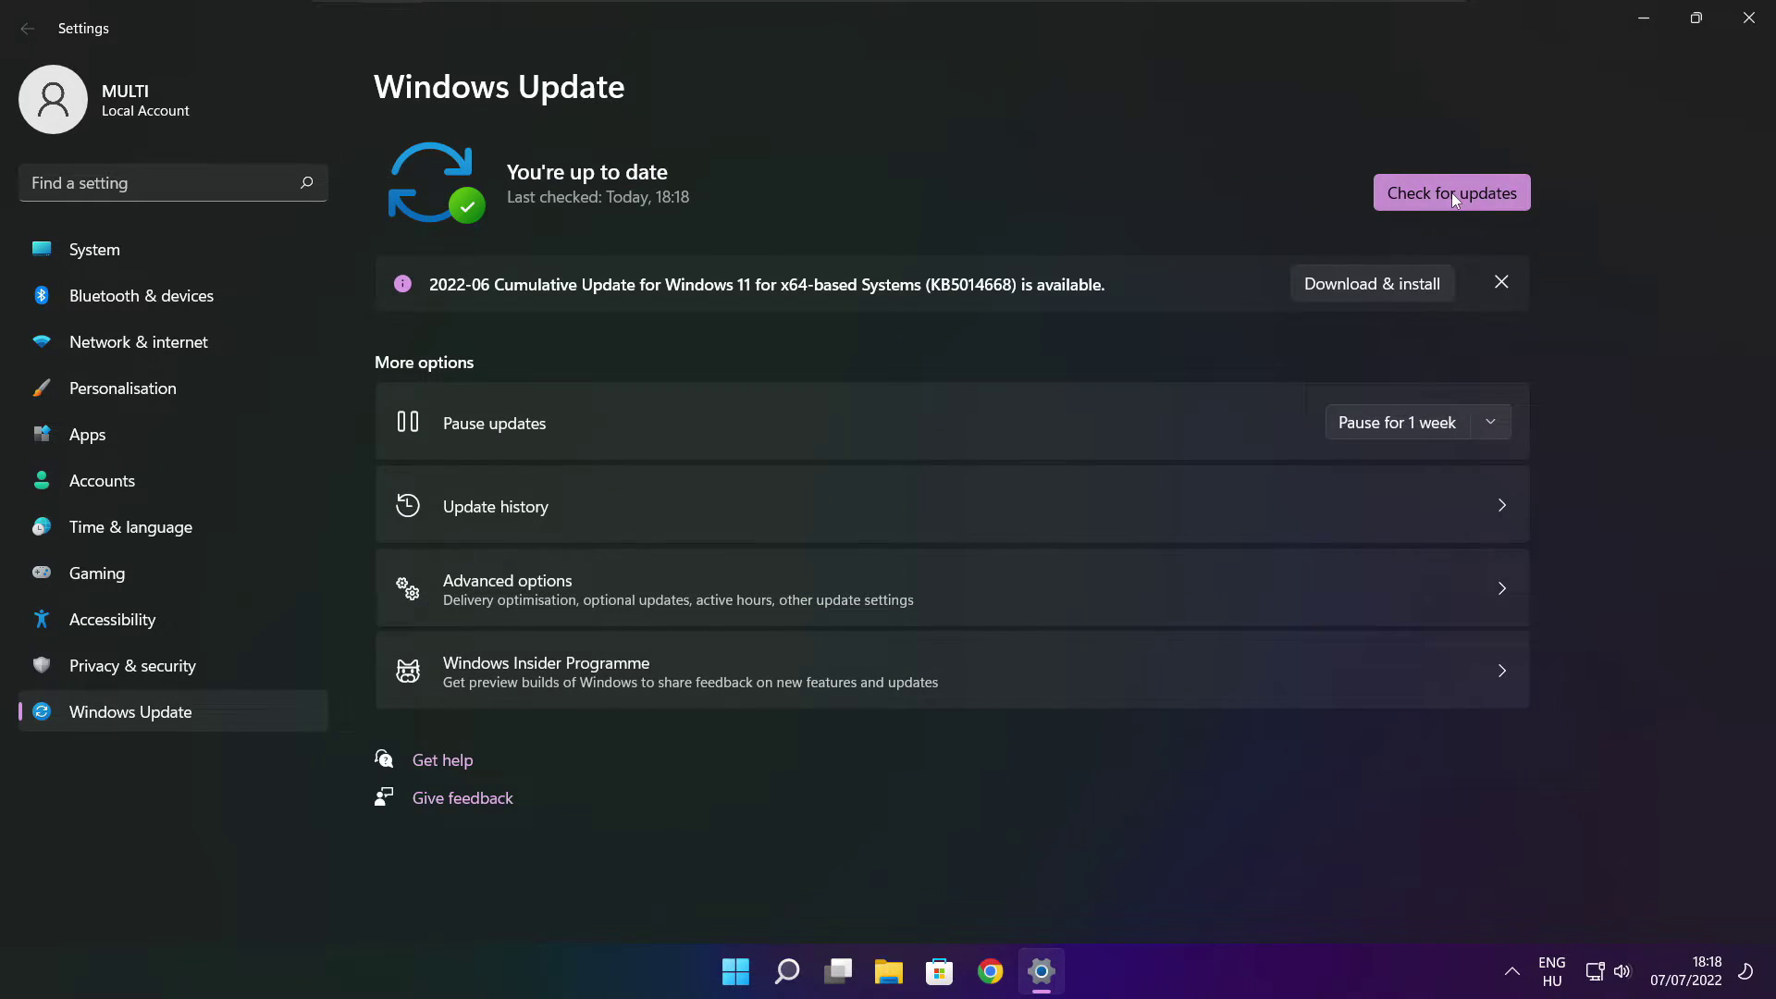
pyautogui.click(1746, 28)
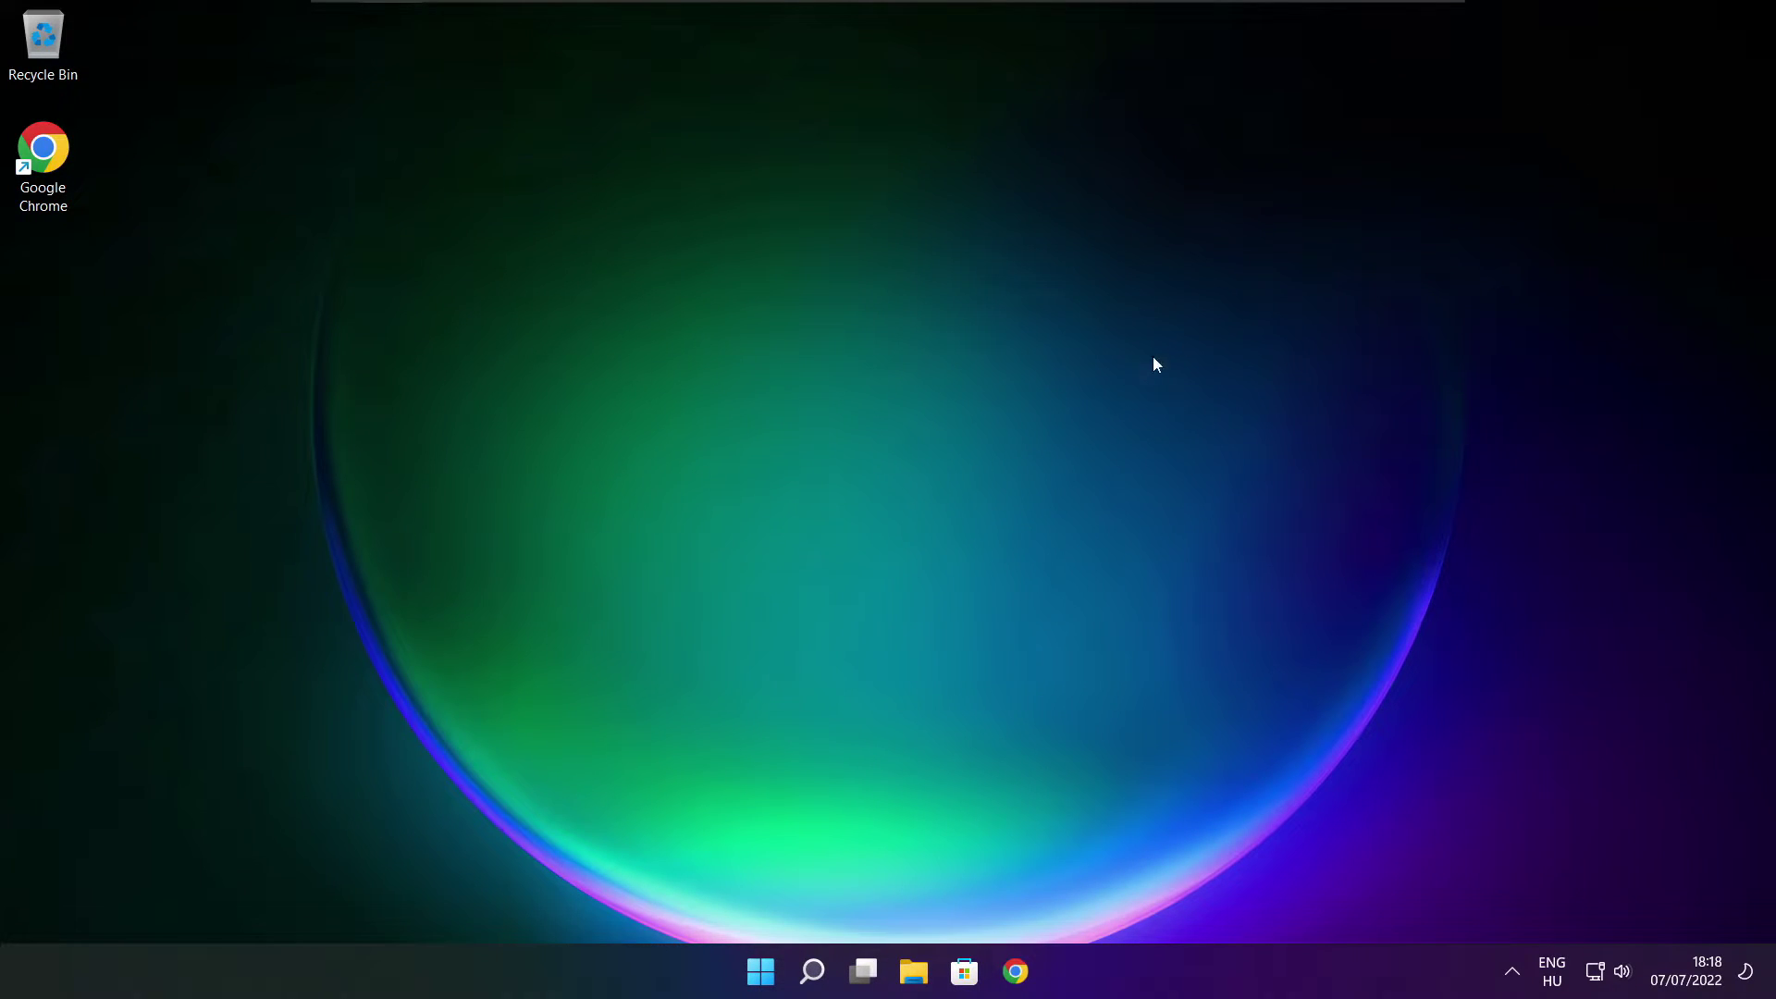
# Step: Launch Registry Editor and browse to HKEY_CURRENT_USER\System\GameConfigStore
pyautogui.click(812, 971)
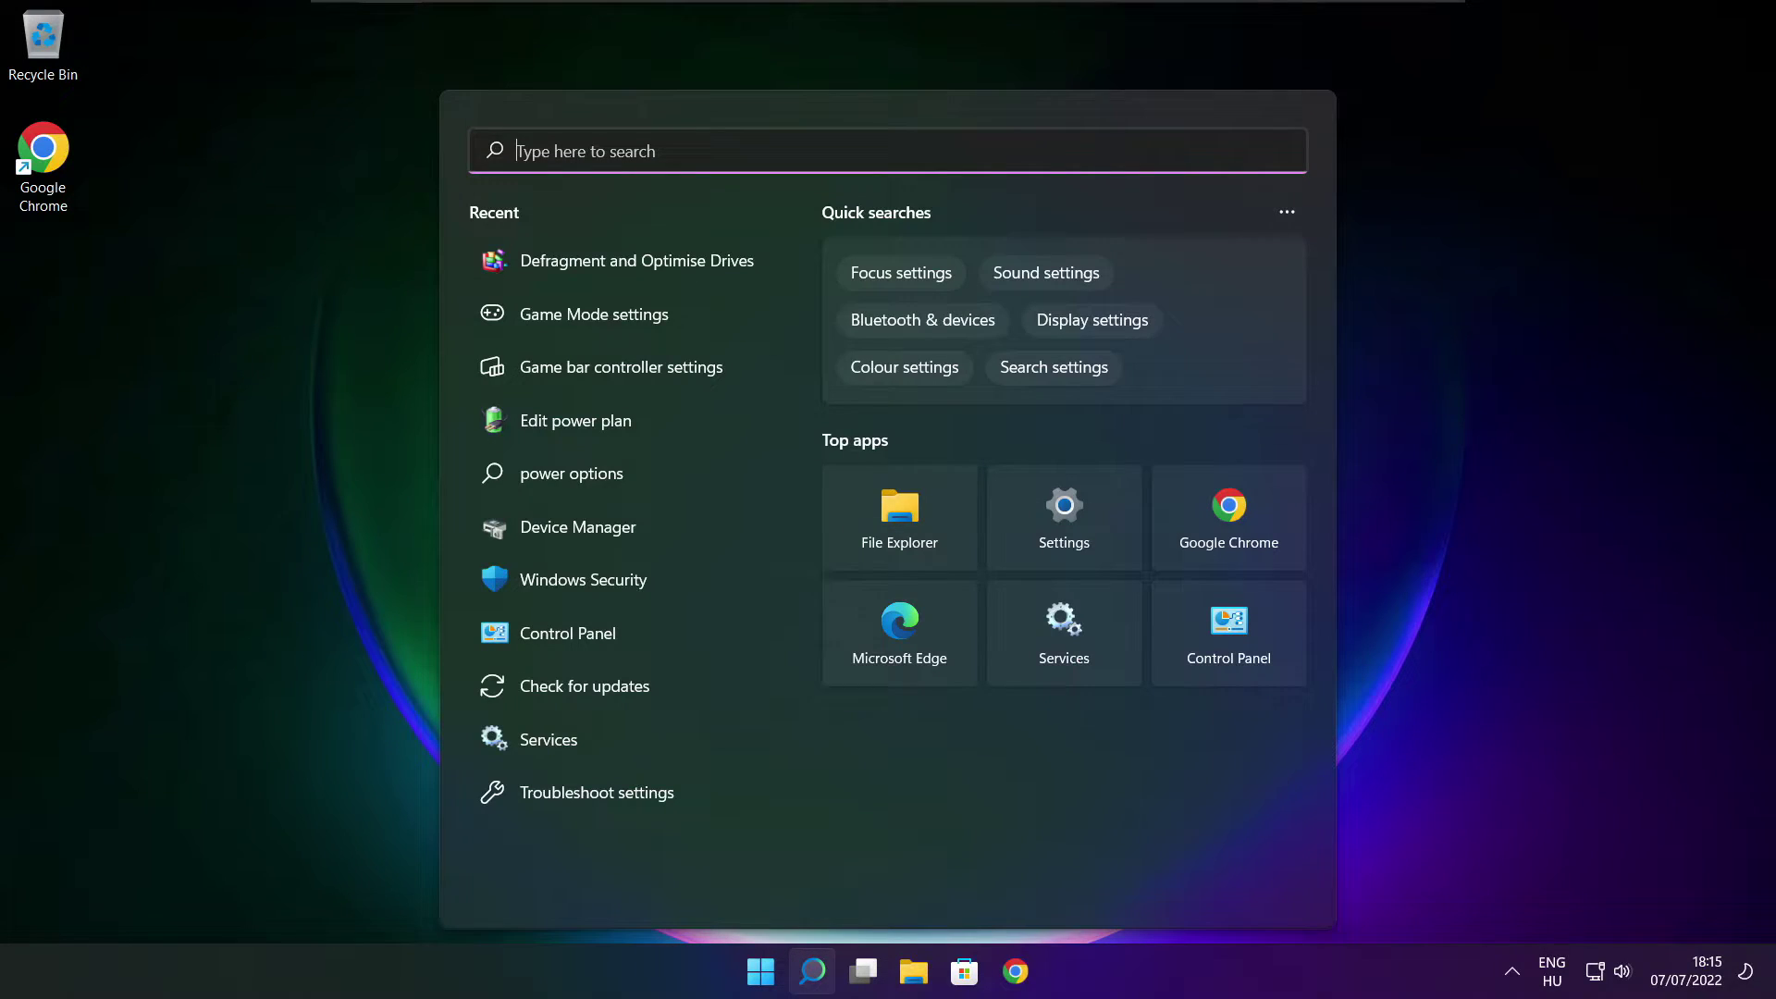
pyautogui.write('regedit')
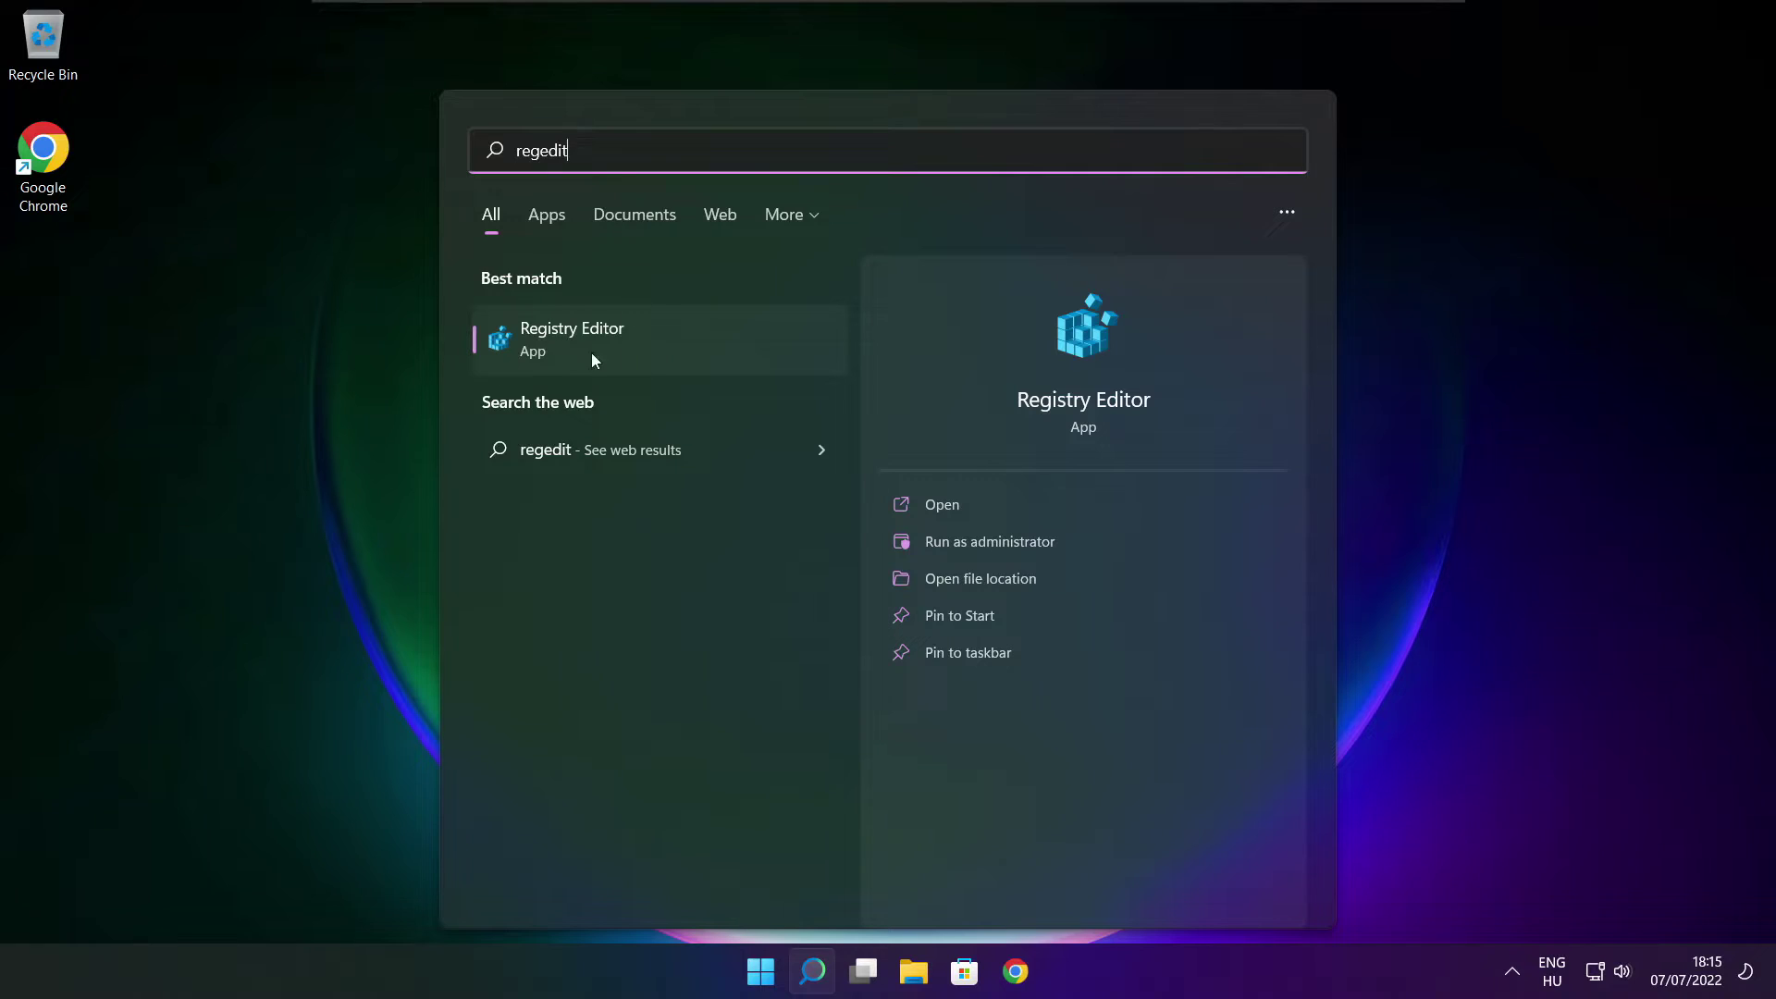
pyautogui.click(676, 342)
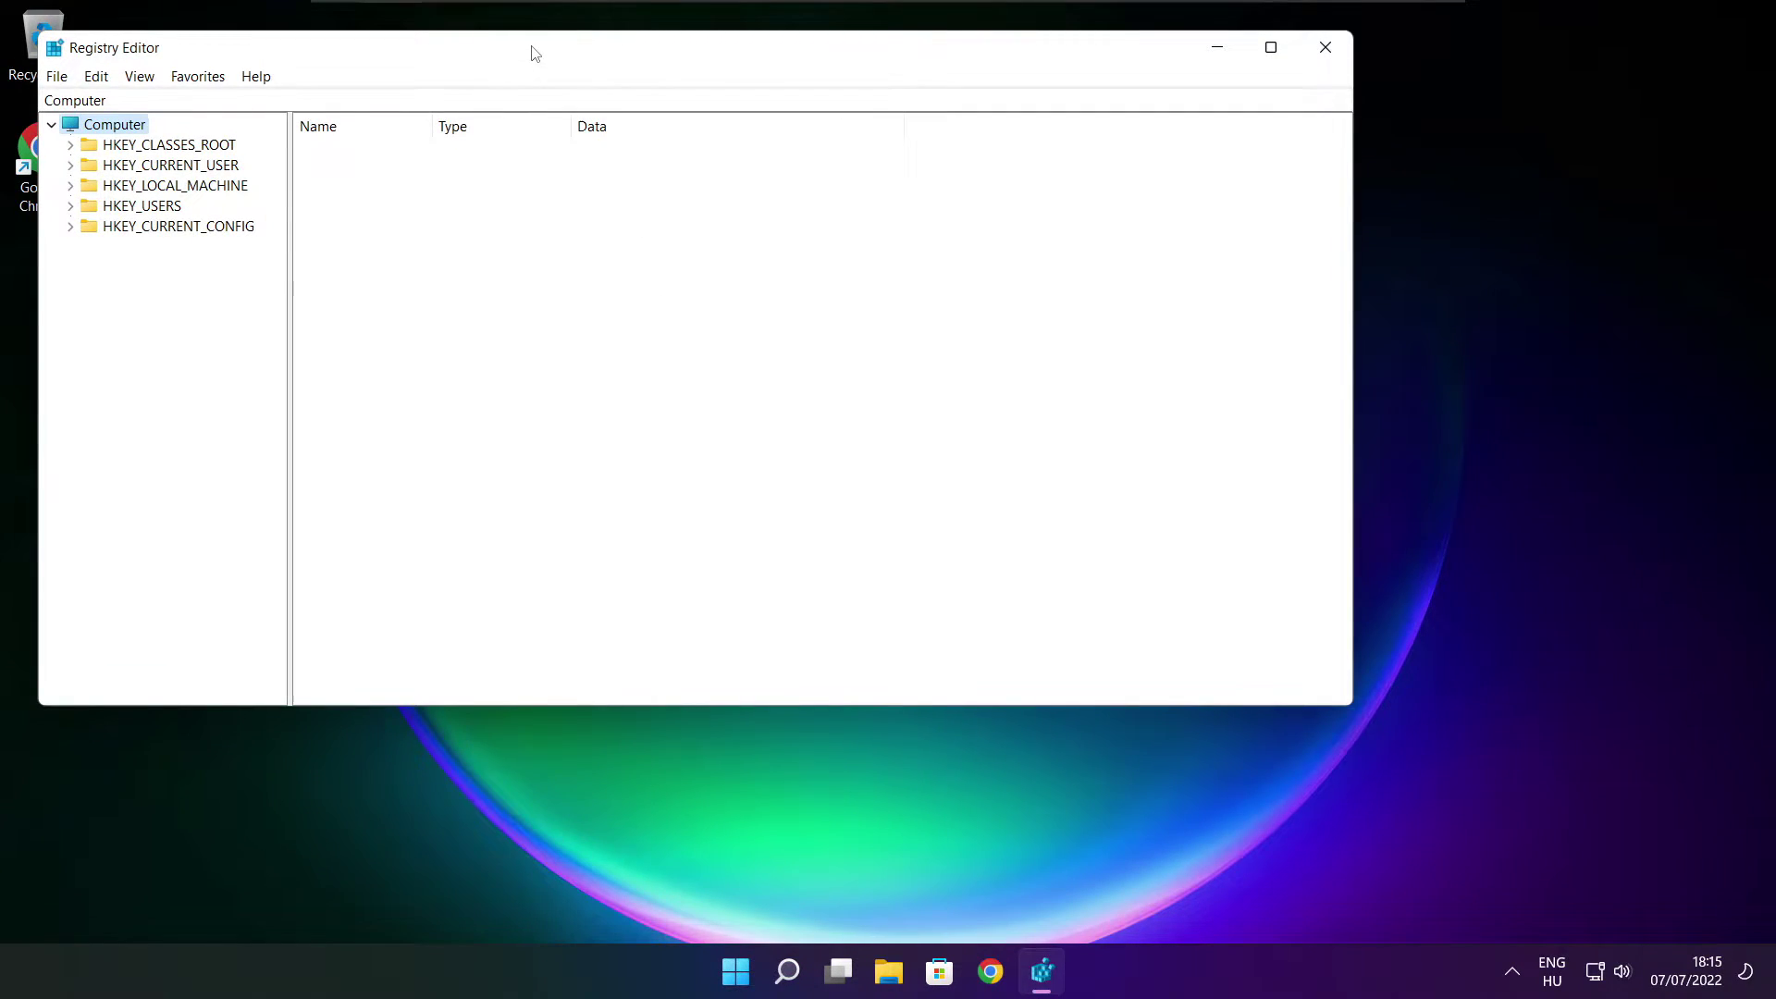
pyautogui.moveTo(535, 52); pyautogui.dragTo(722, 187)
pyautogui.click(297, 301)
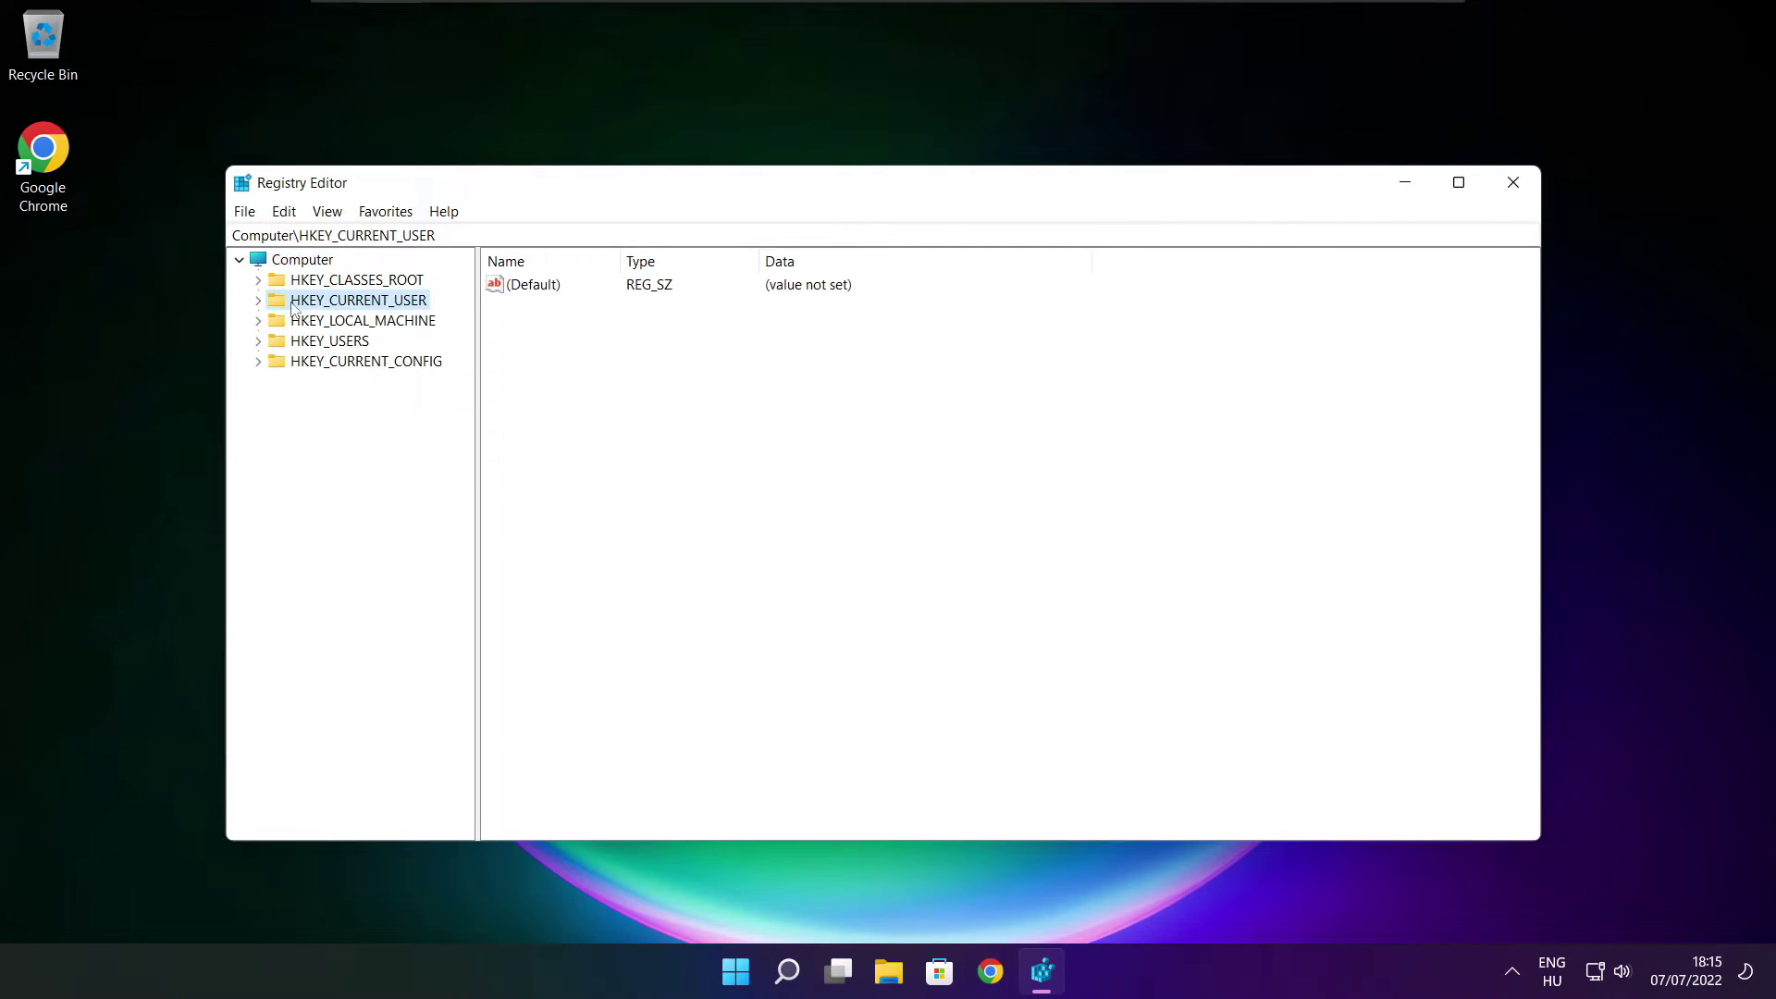
pyautogui.click(258, 302)
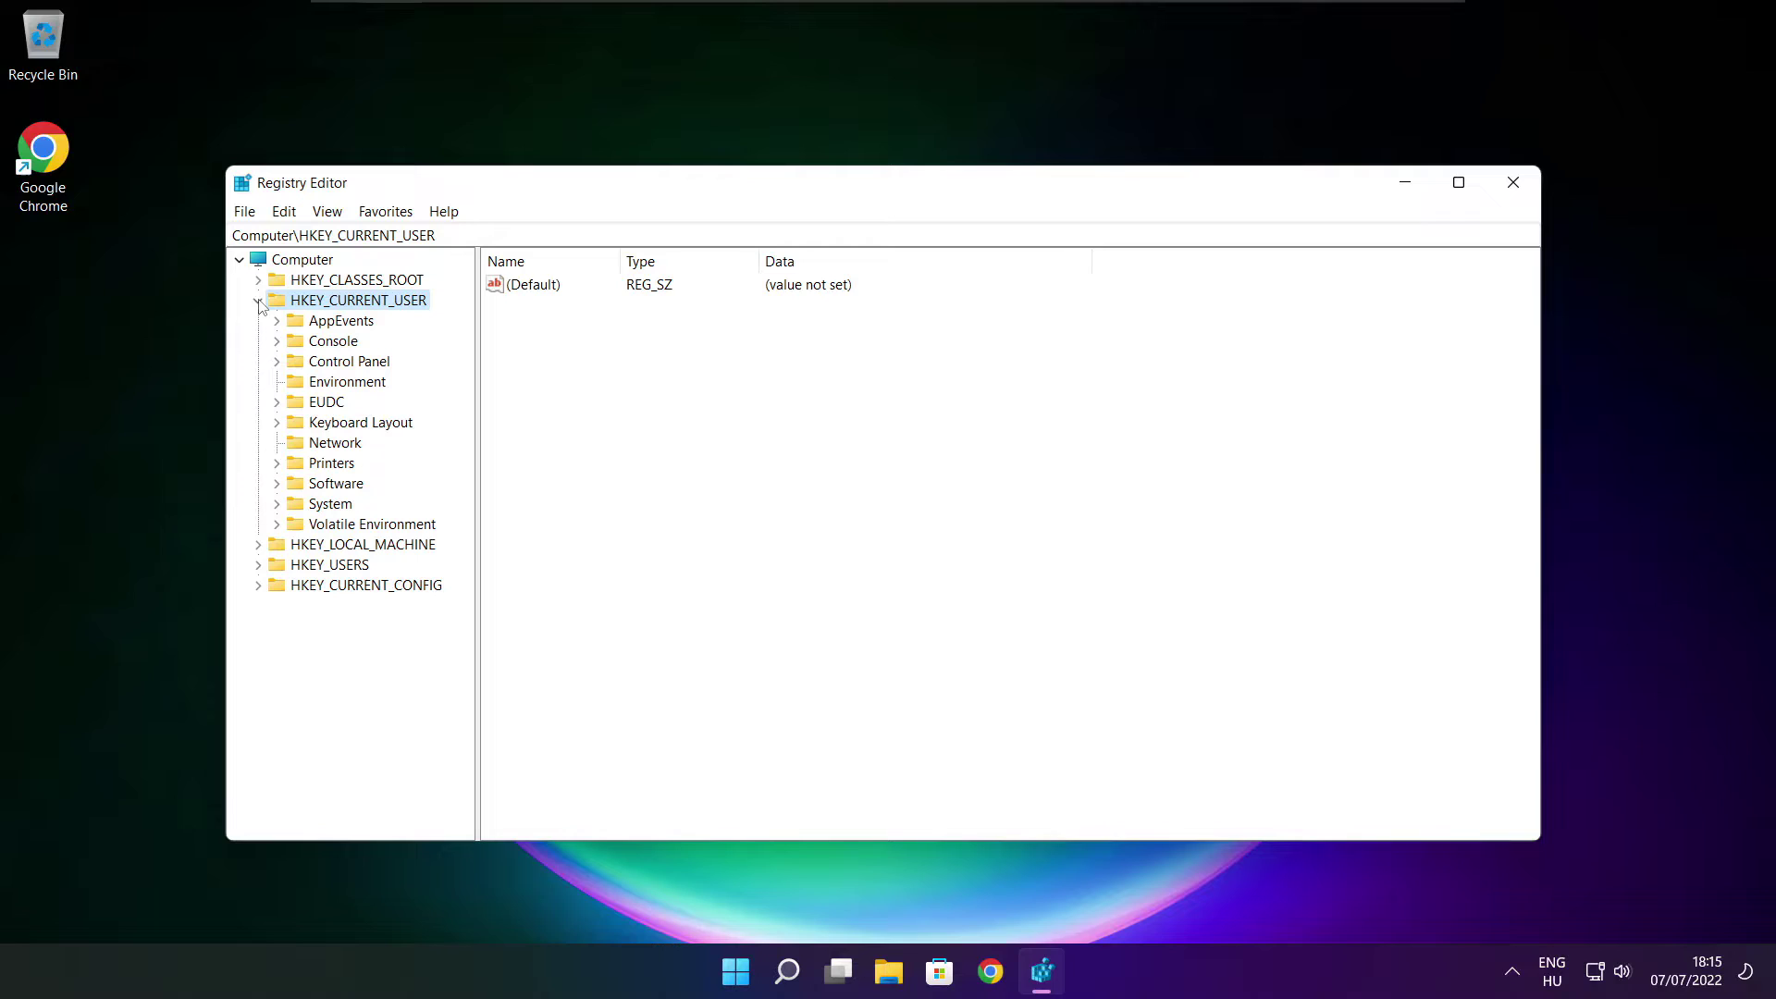
pyautogui.click(295, 510)
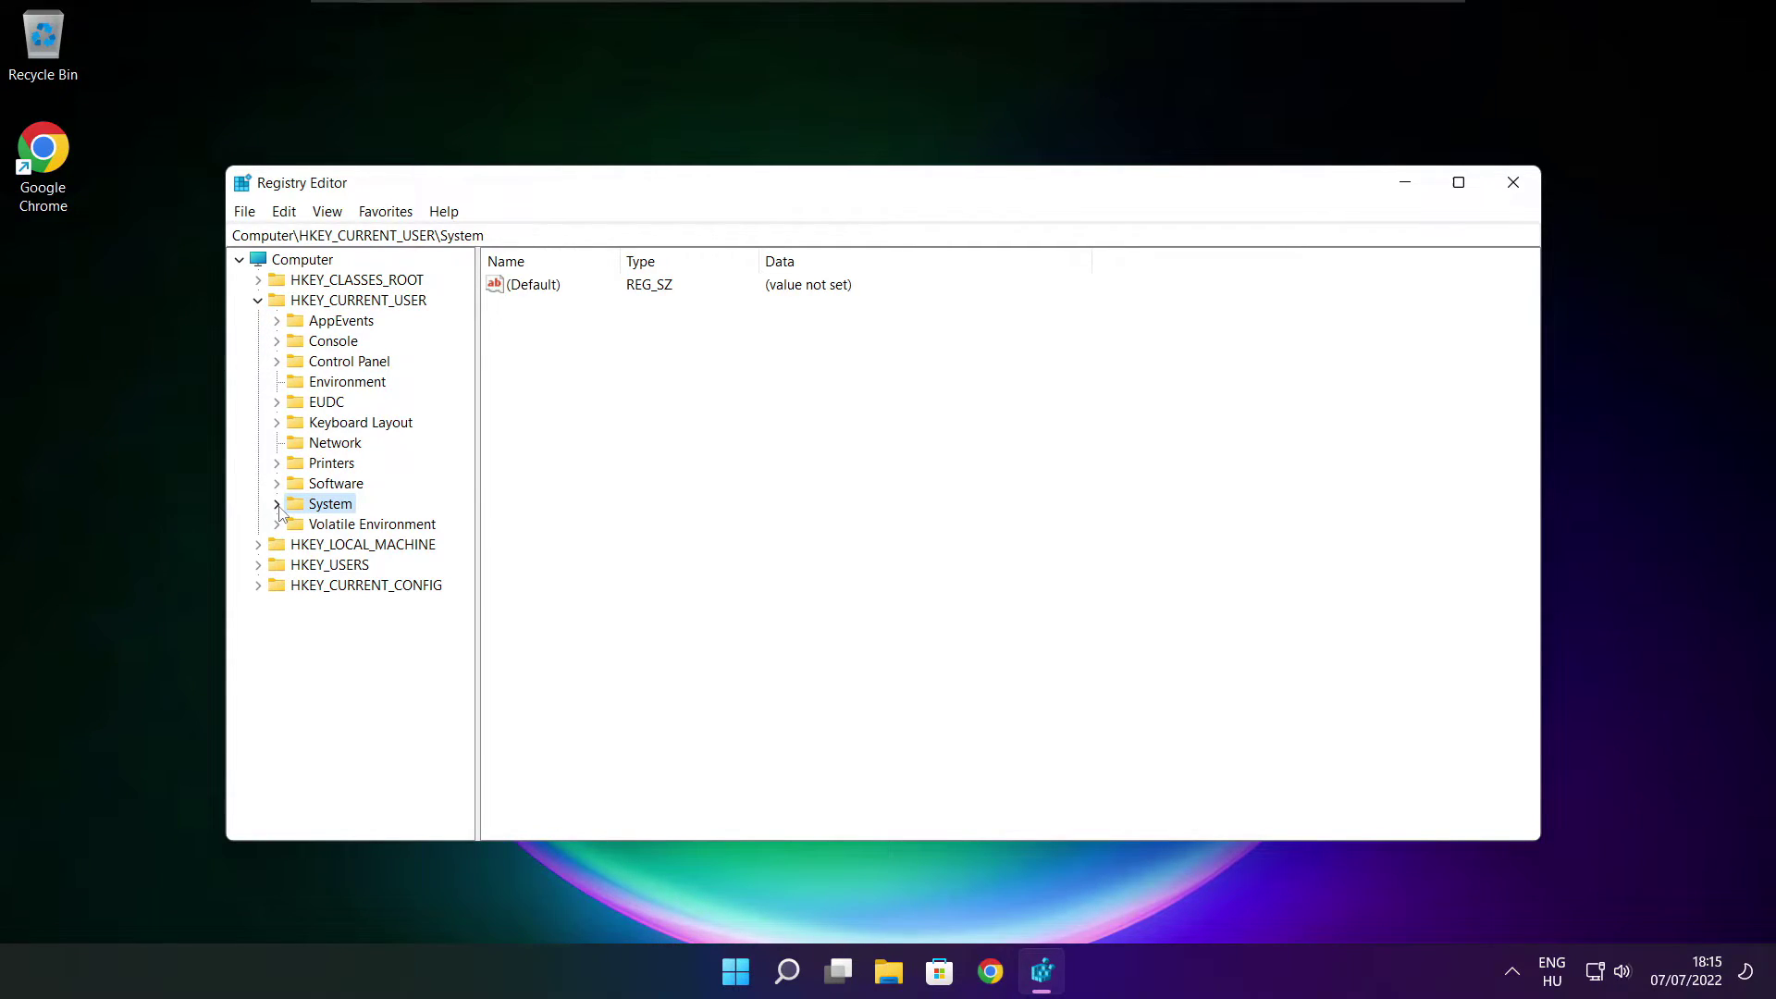
pyautogui.click(279, 506)
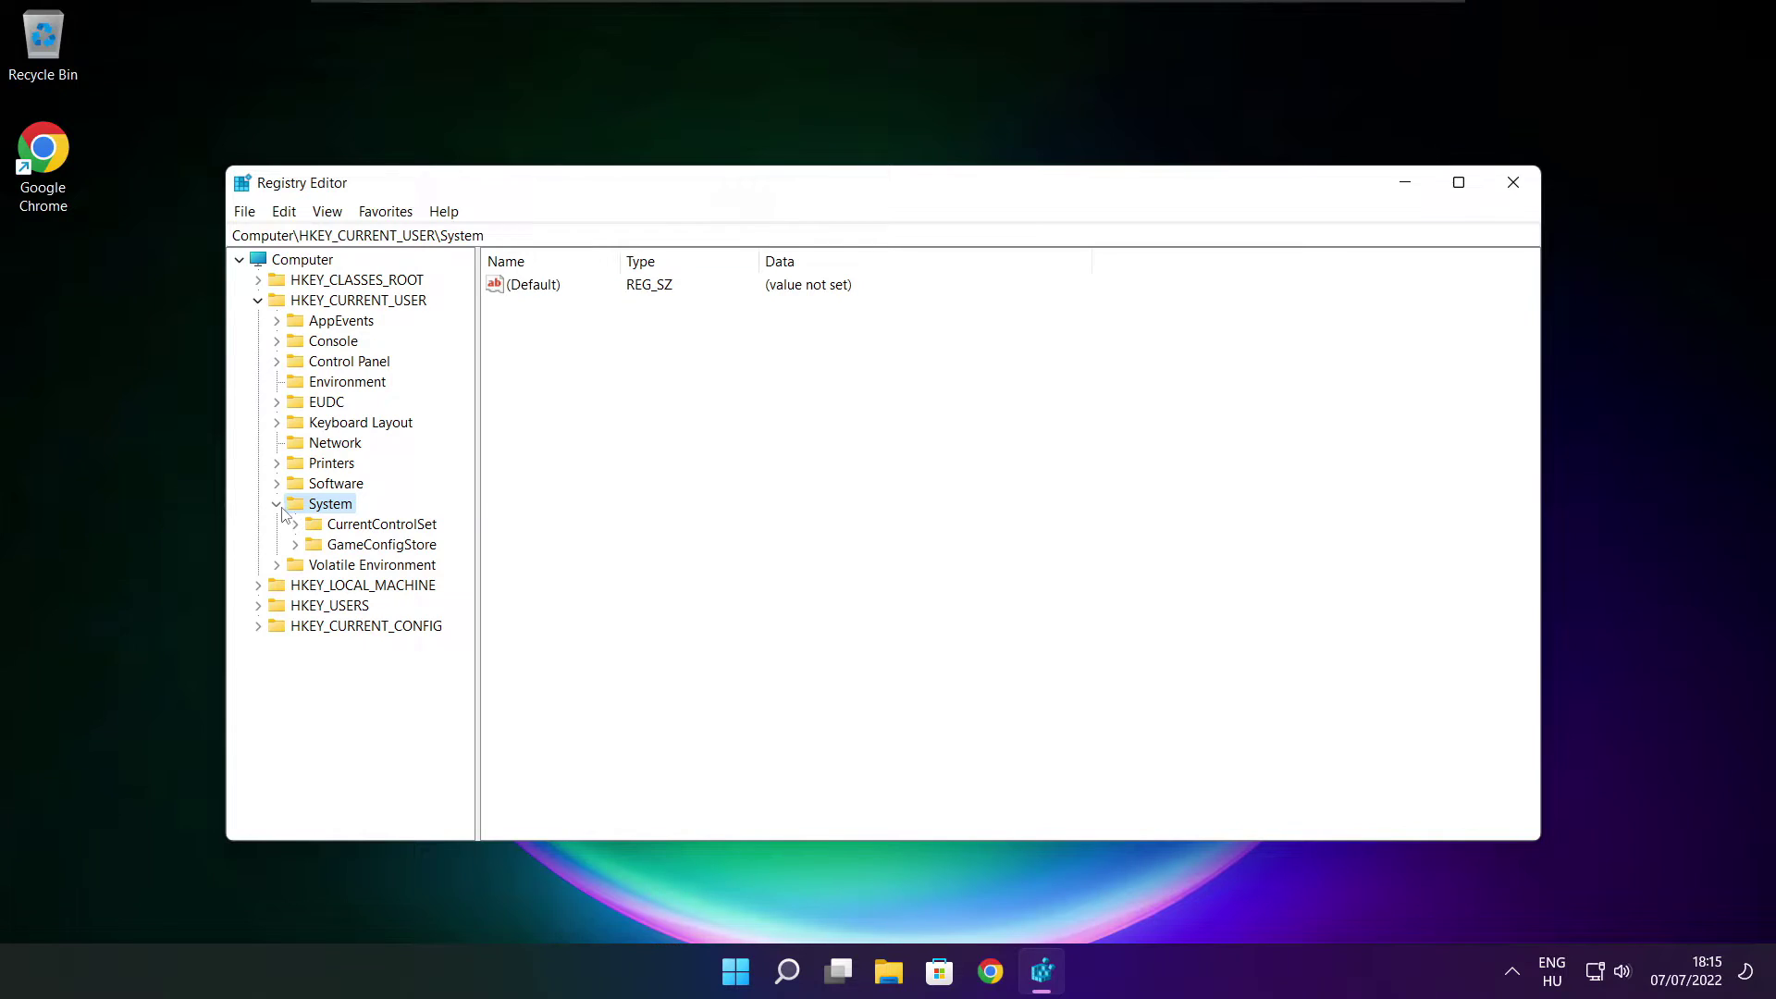
pyautogui.click(345, 550)
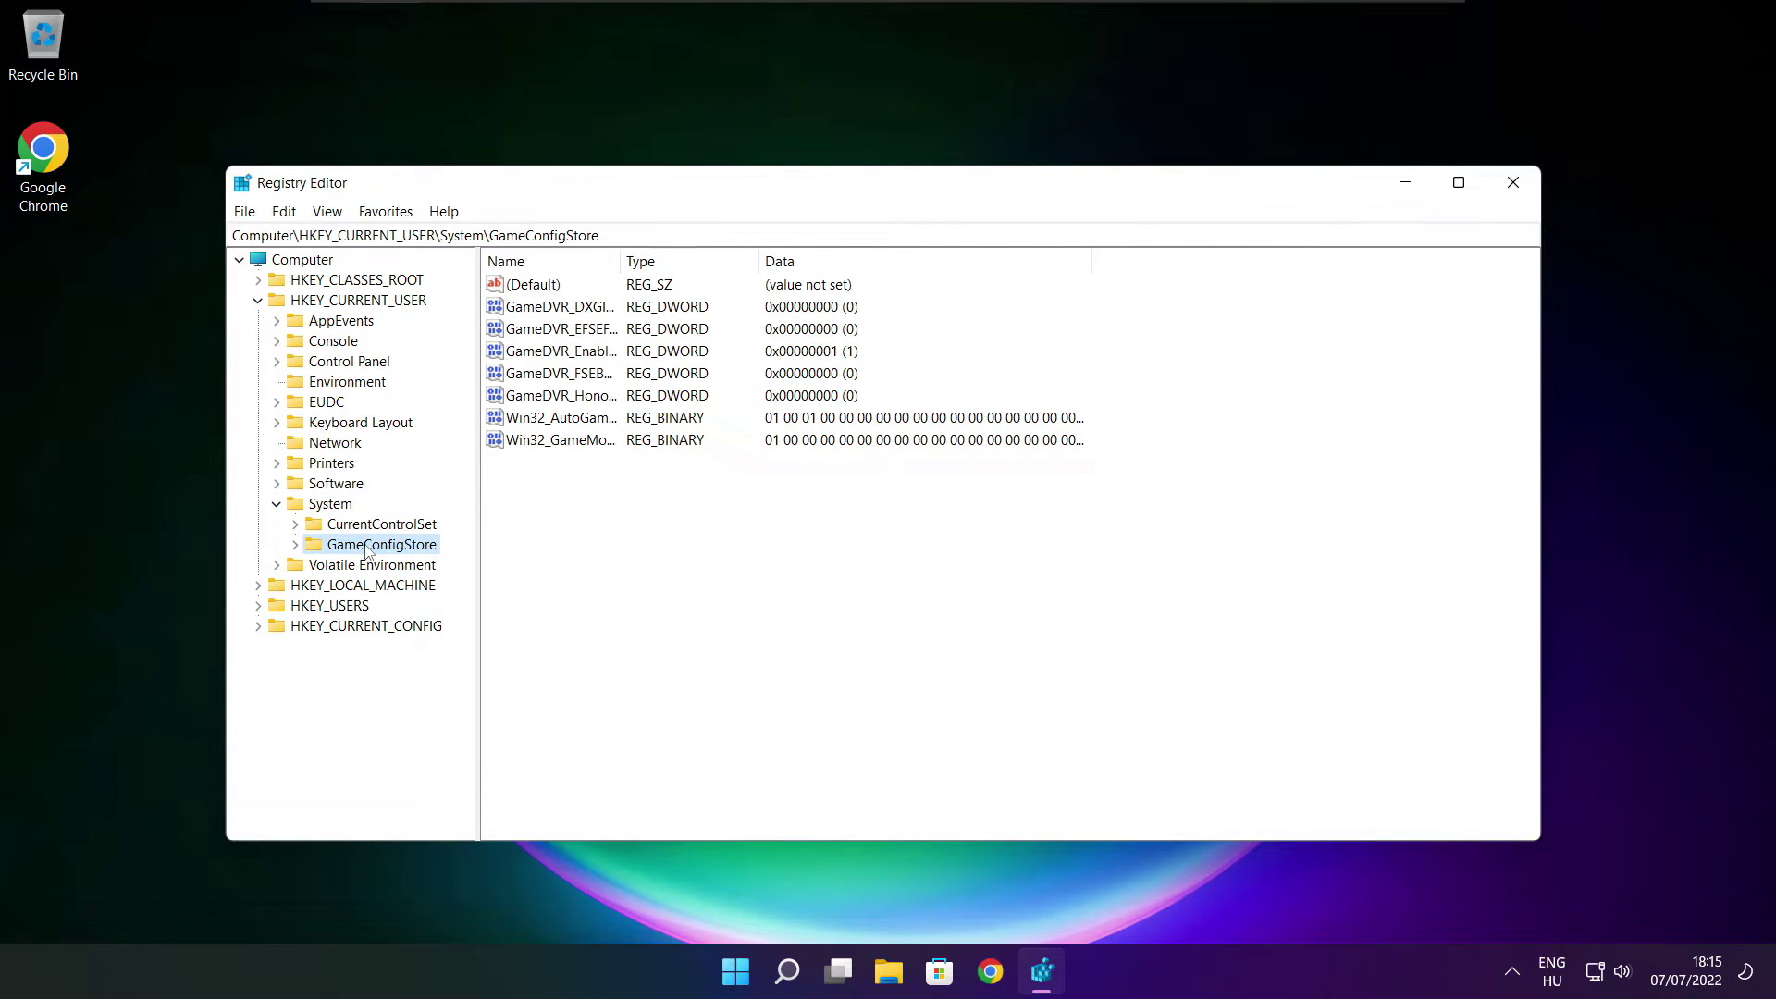
pyautogui.moveTo(621, 258); pyautogui.dragTo(778, 254)
# Step: Edit GameDVR_Enabled and save its value data as 0
pyautogui.click(559, 354)
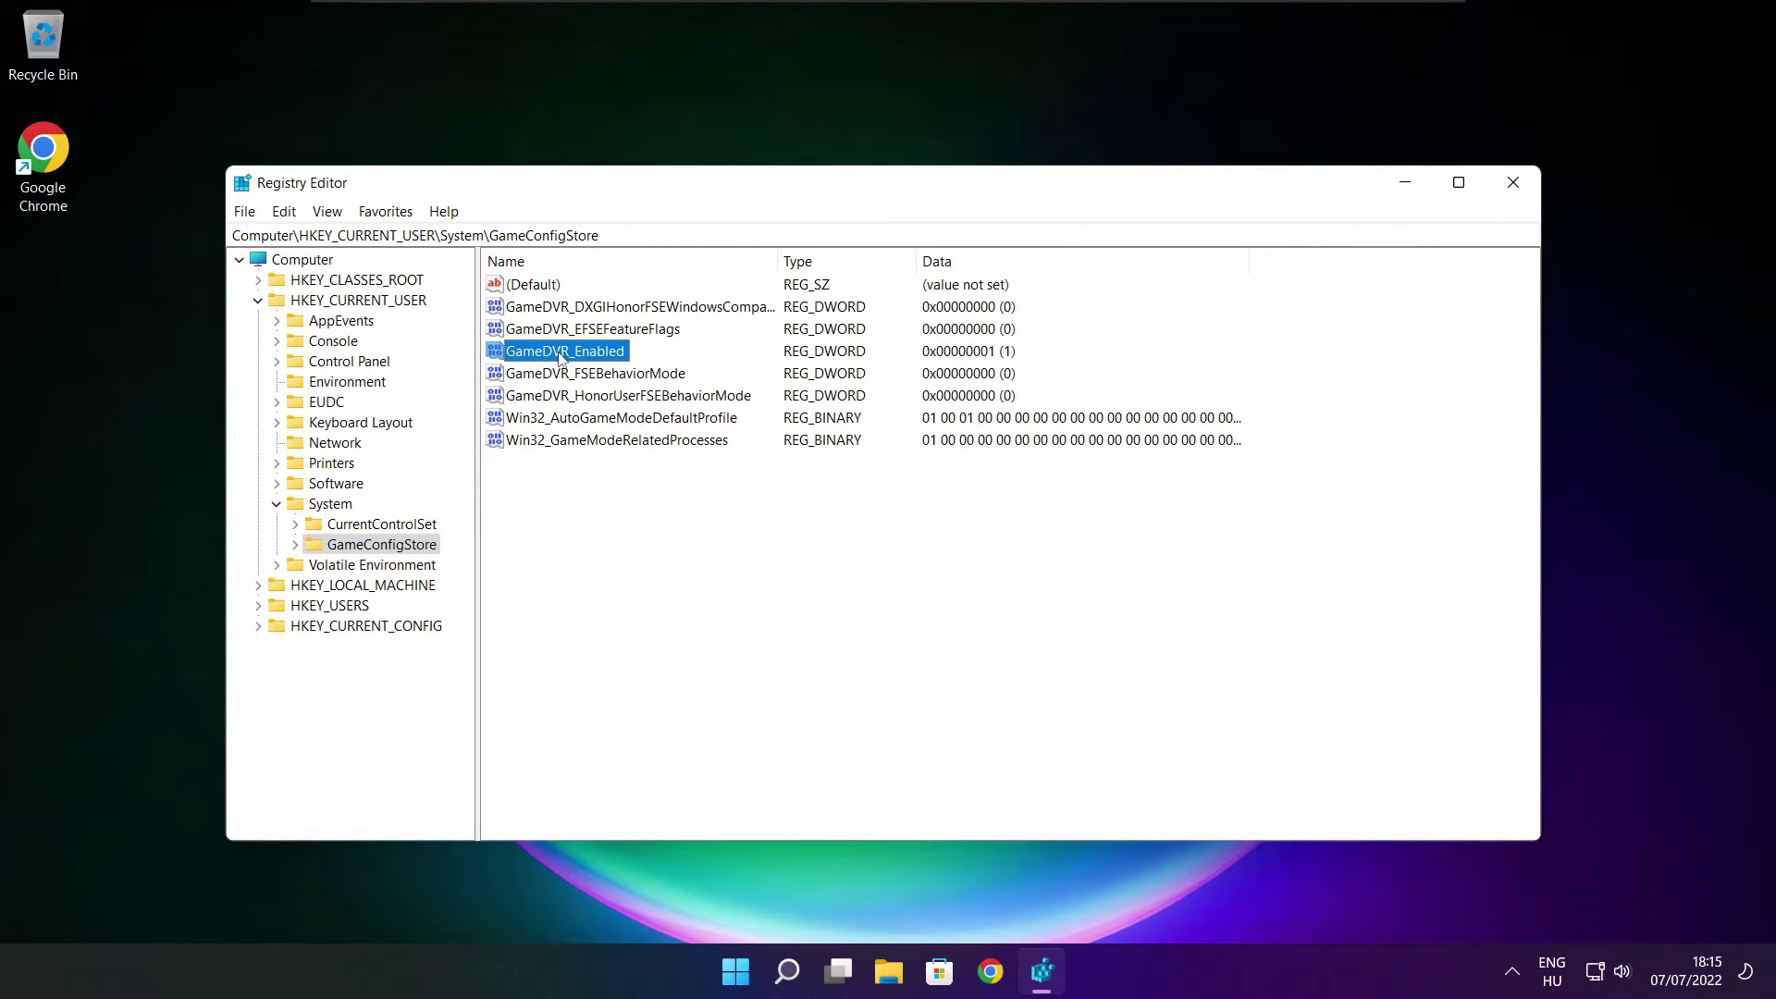
pyautogui.doubleClick(561, 355)
pyautogui.moveTo(522, 308); pyautogui.dragTo(919, 381)
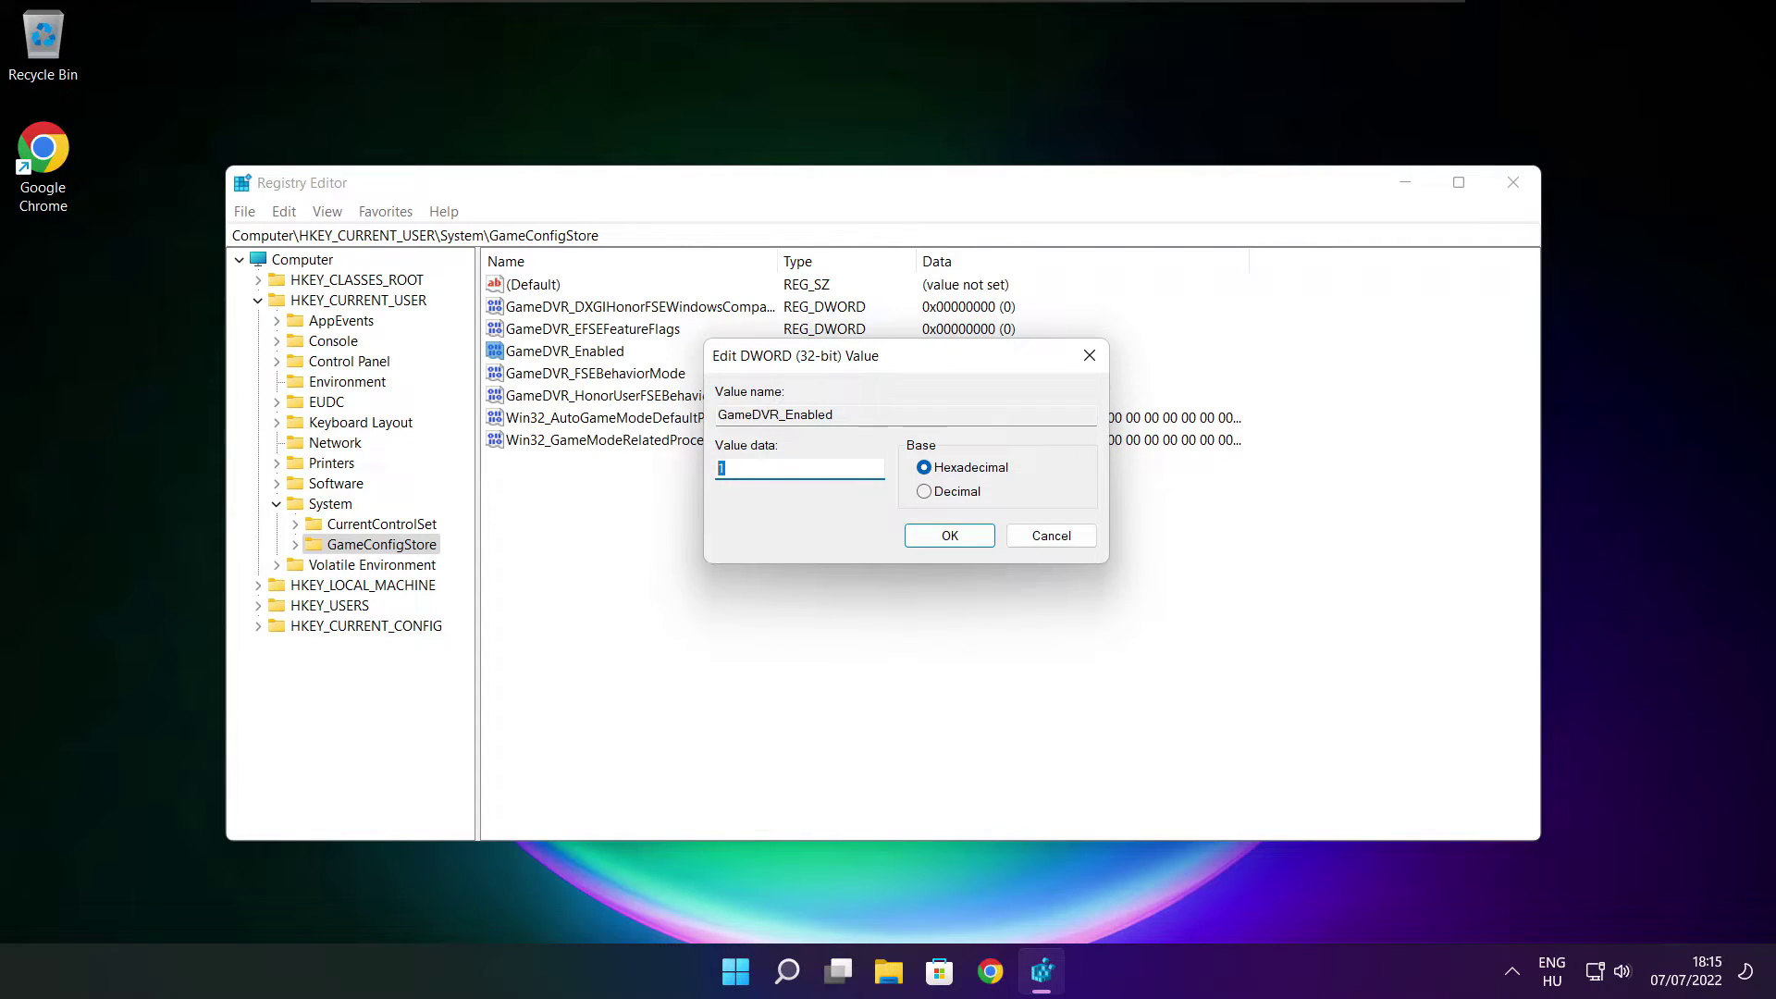
pyautogui.write('0')
pyautogui.click(949, 538)
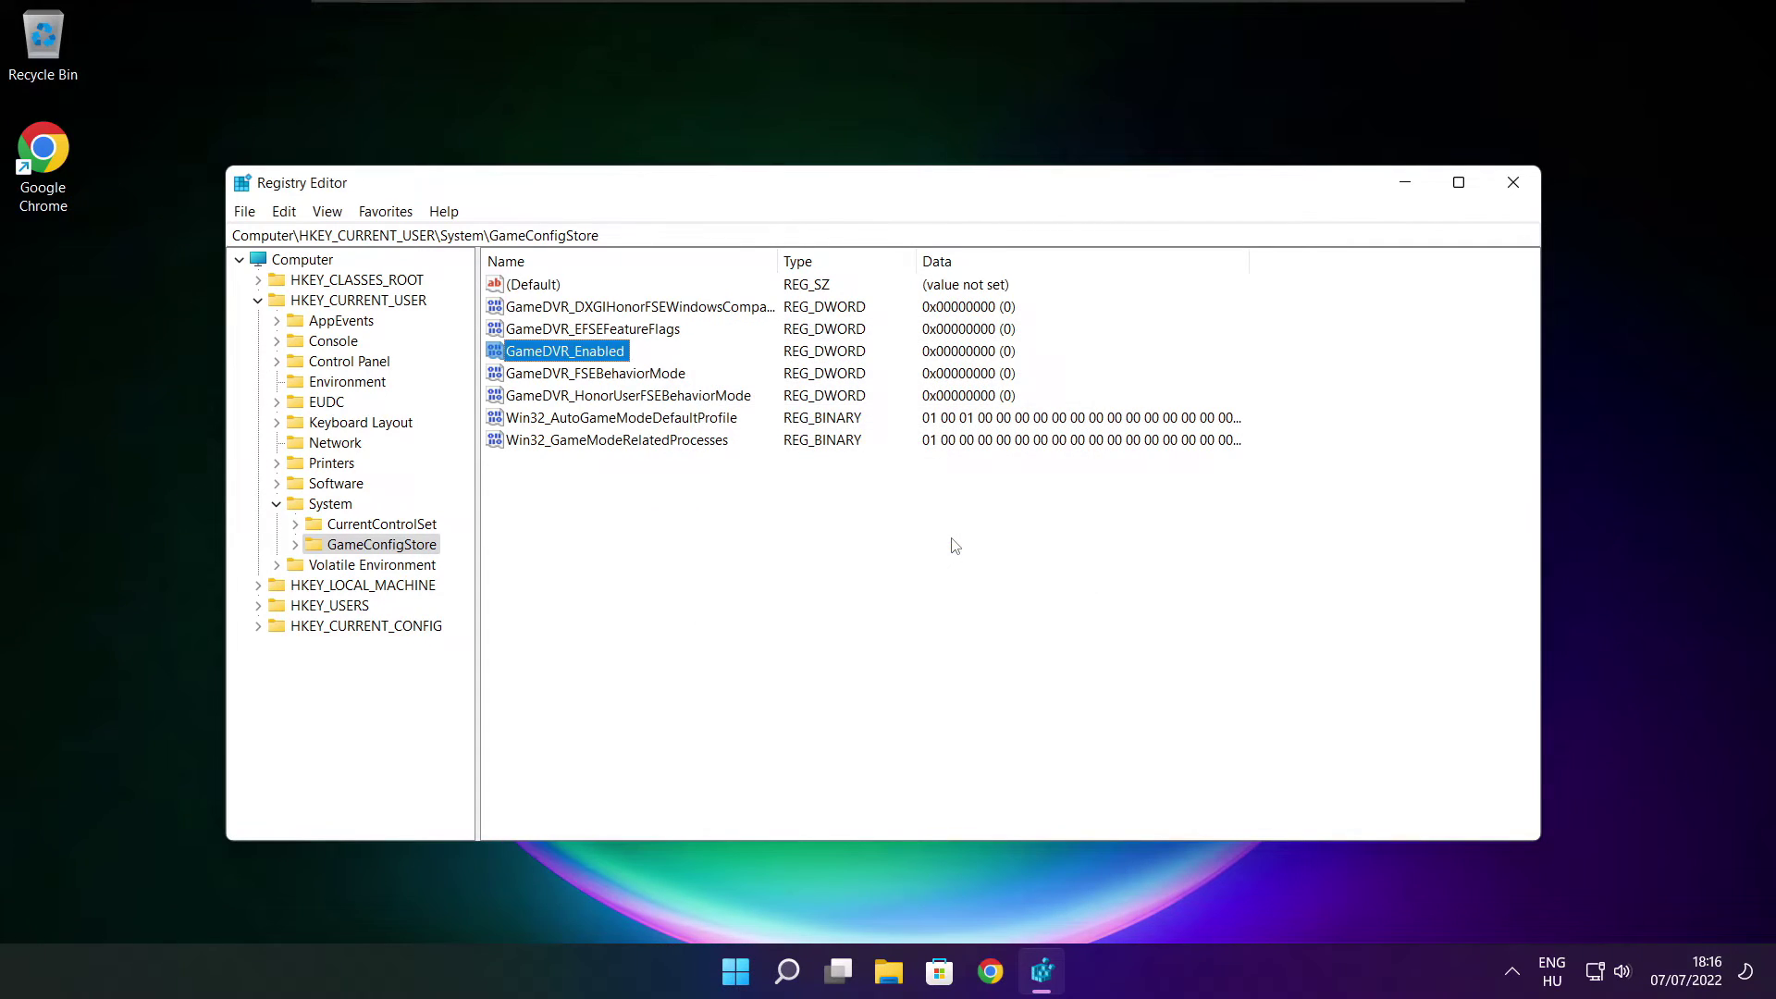
# Step: Collapse HKEY_CURRENT_USER and expand HKEY_LOCAL_MACHINE\SOFTWARE\Microsoft
pyautogui.click(257, 301)
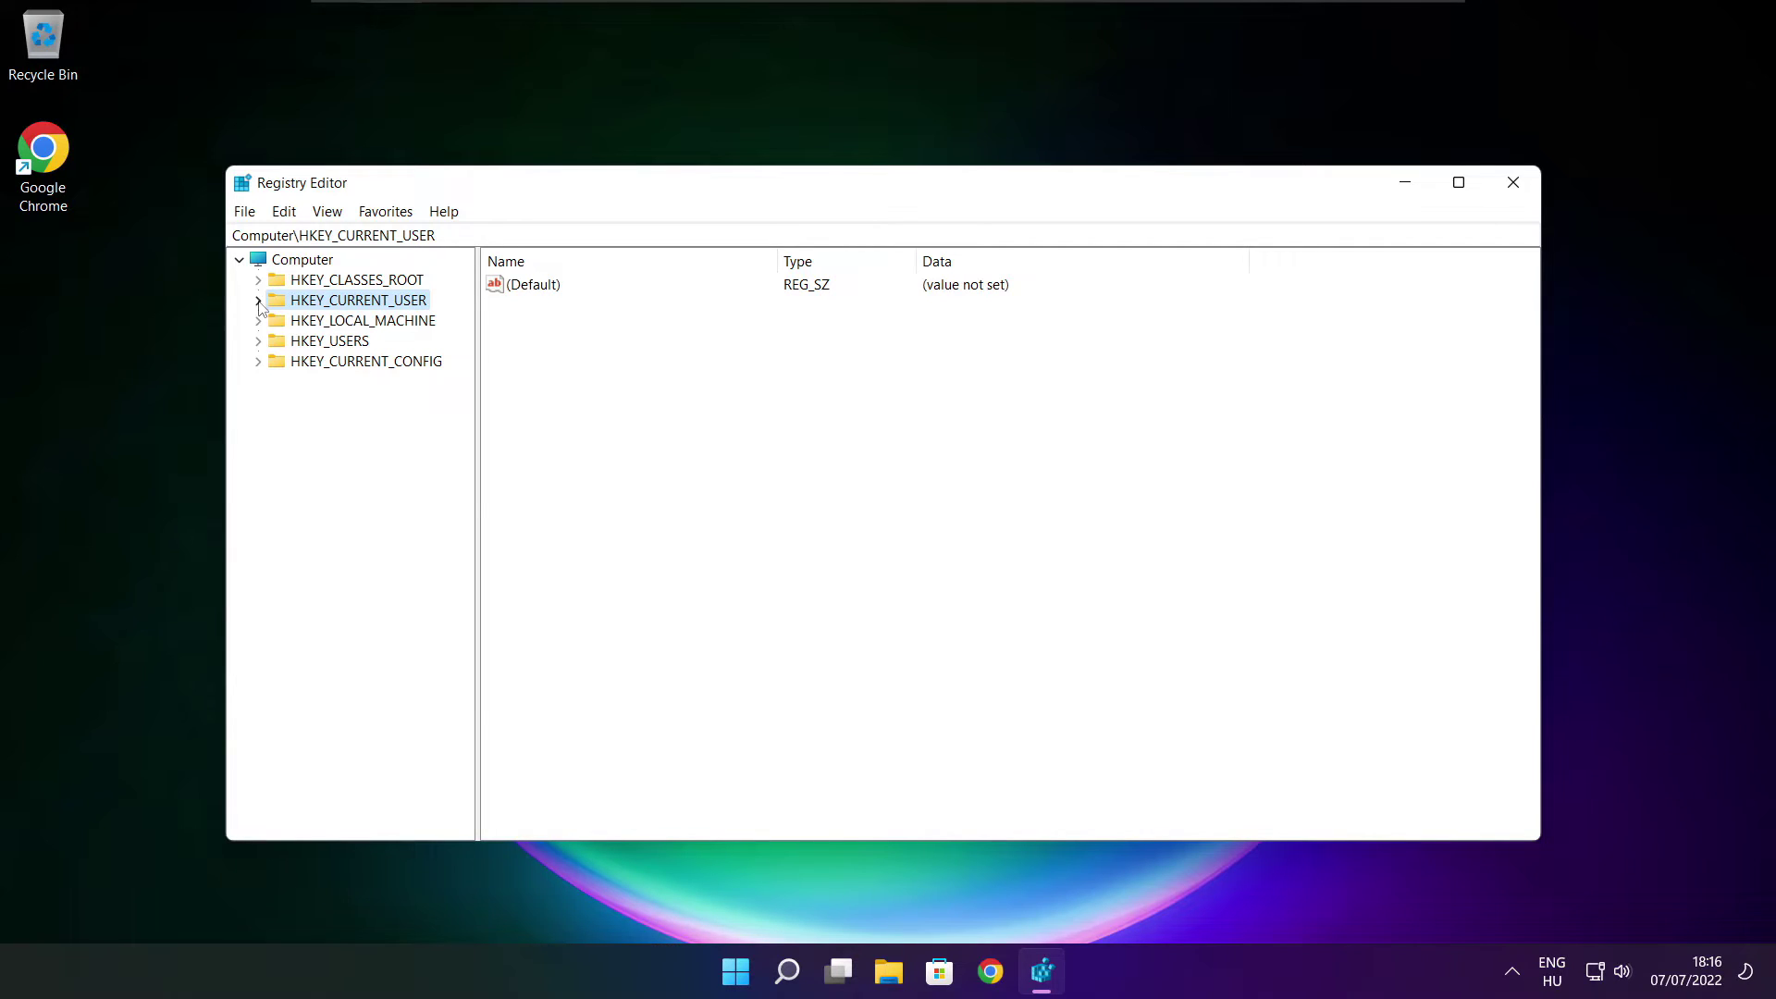
pyautogui.click(277, 322)
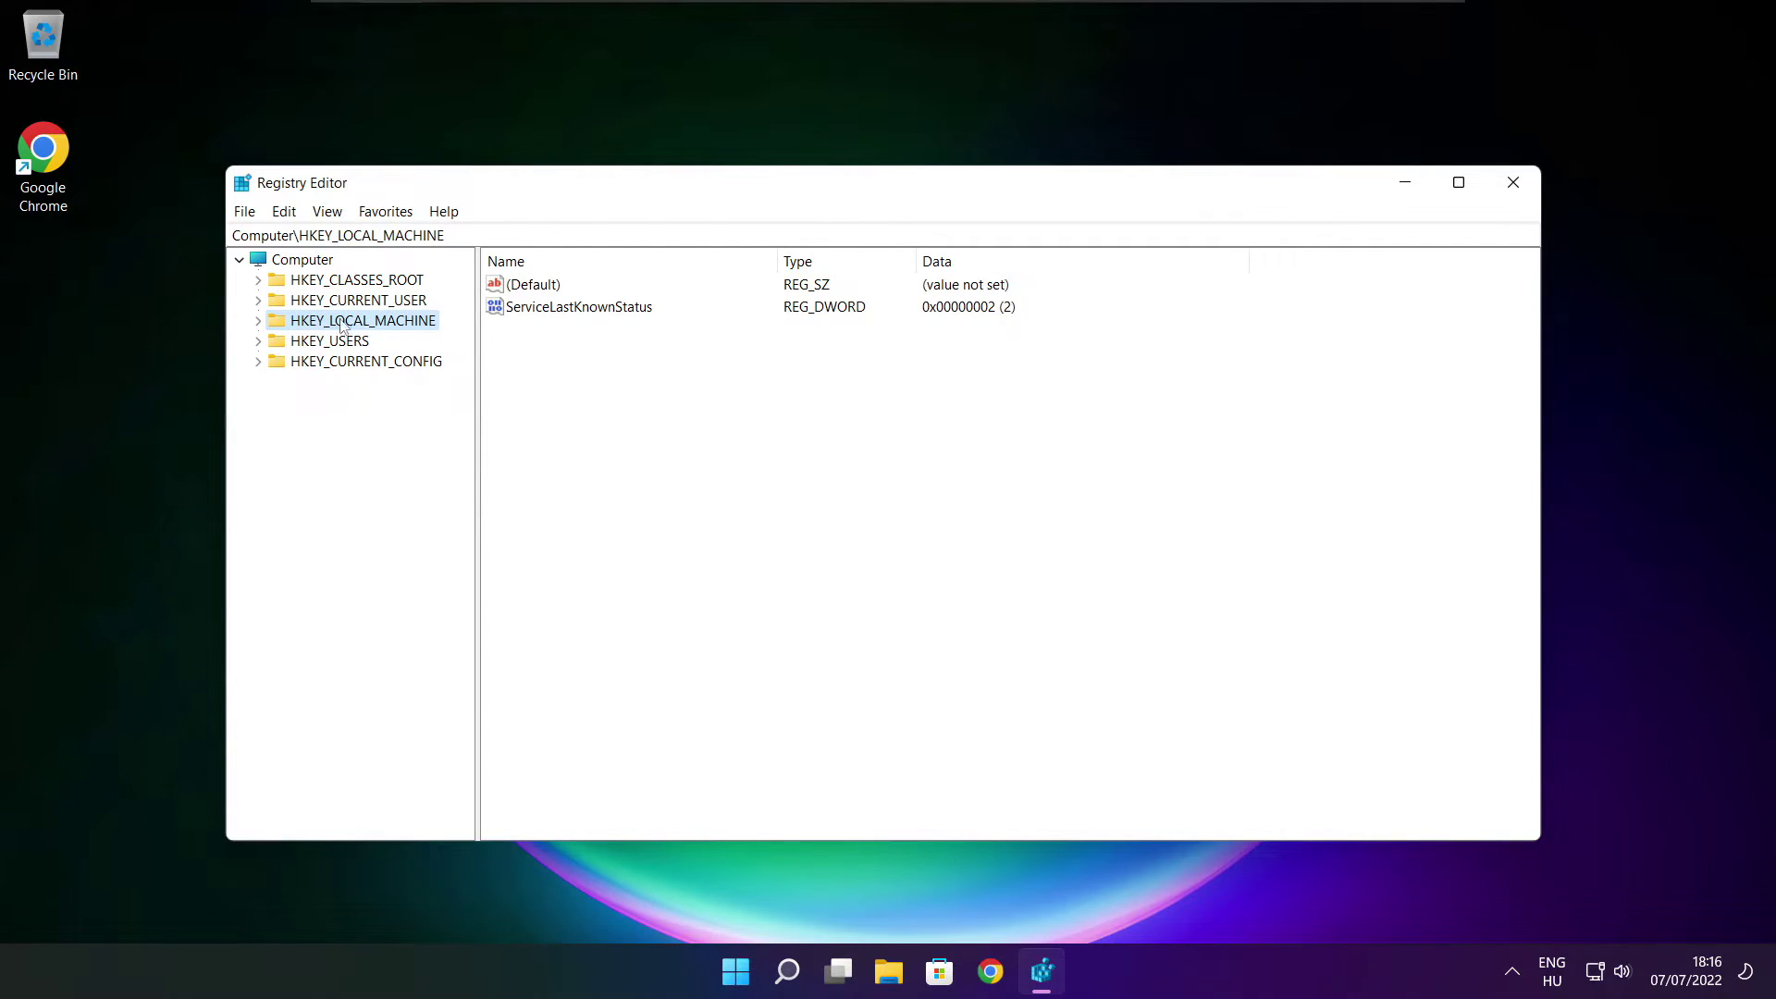
pyautogui.click(259, 322)
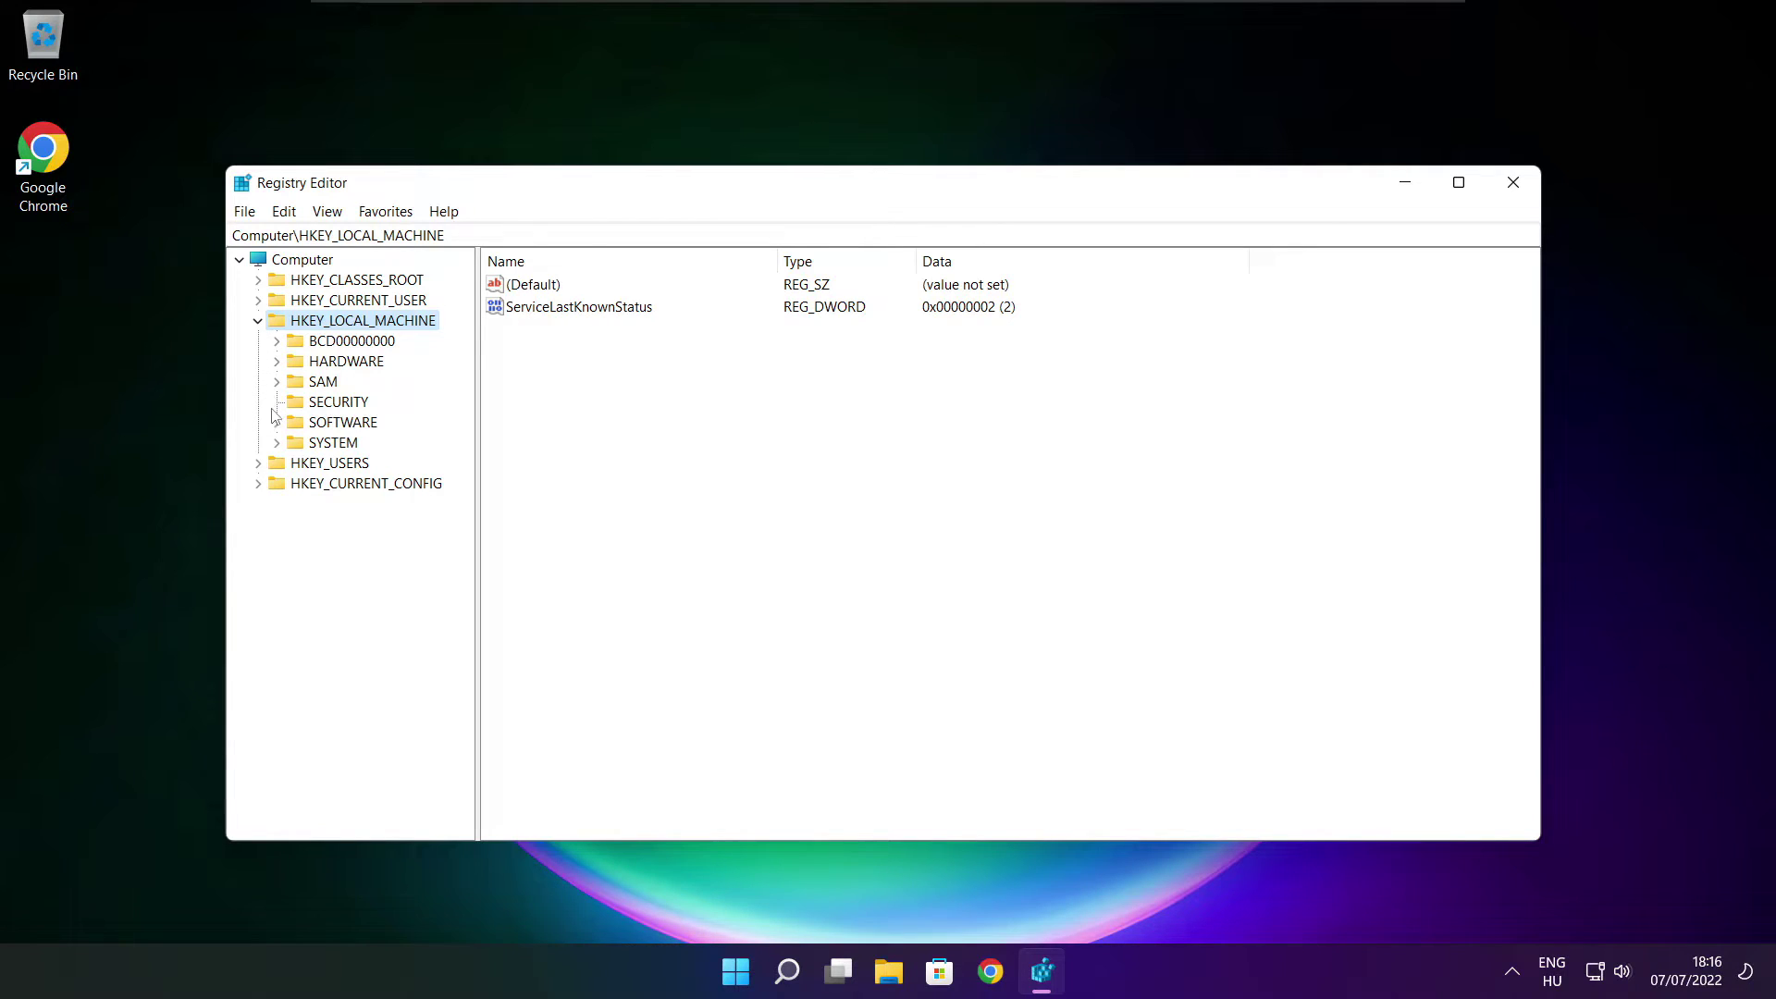
pyautogui.click(321, 426)
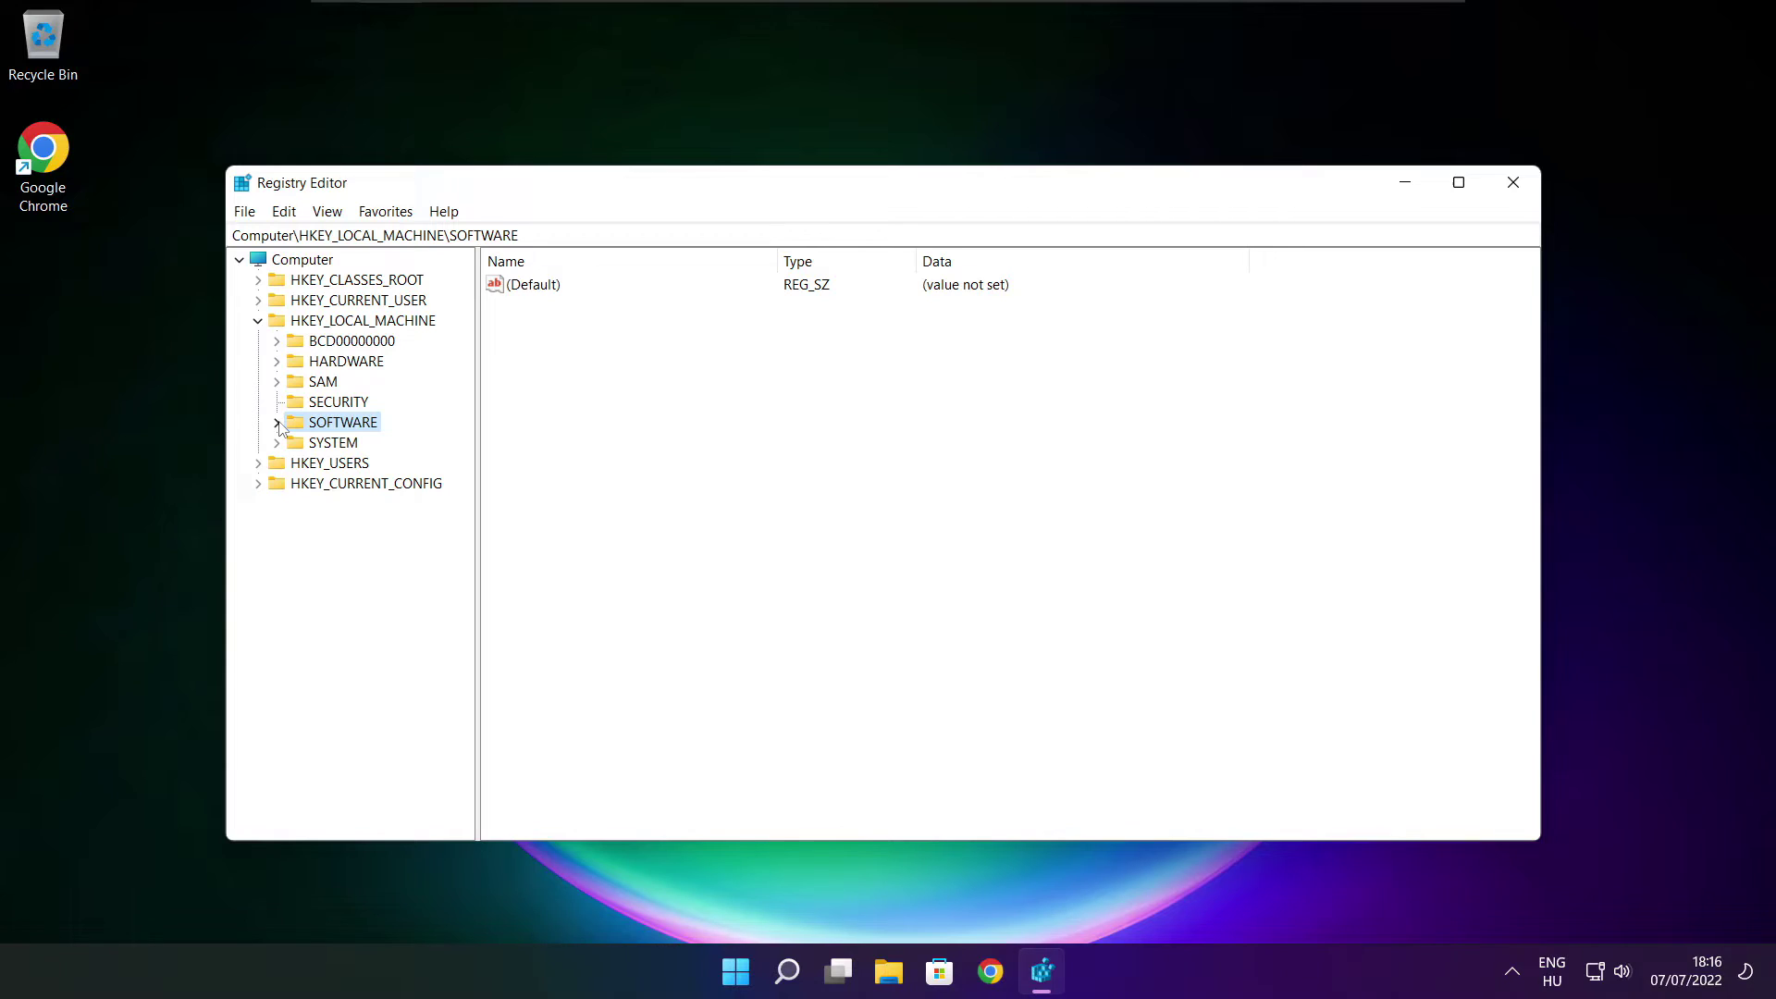
pyautogui.click(277, 423)
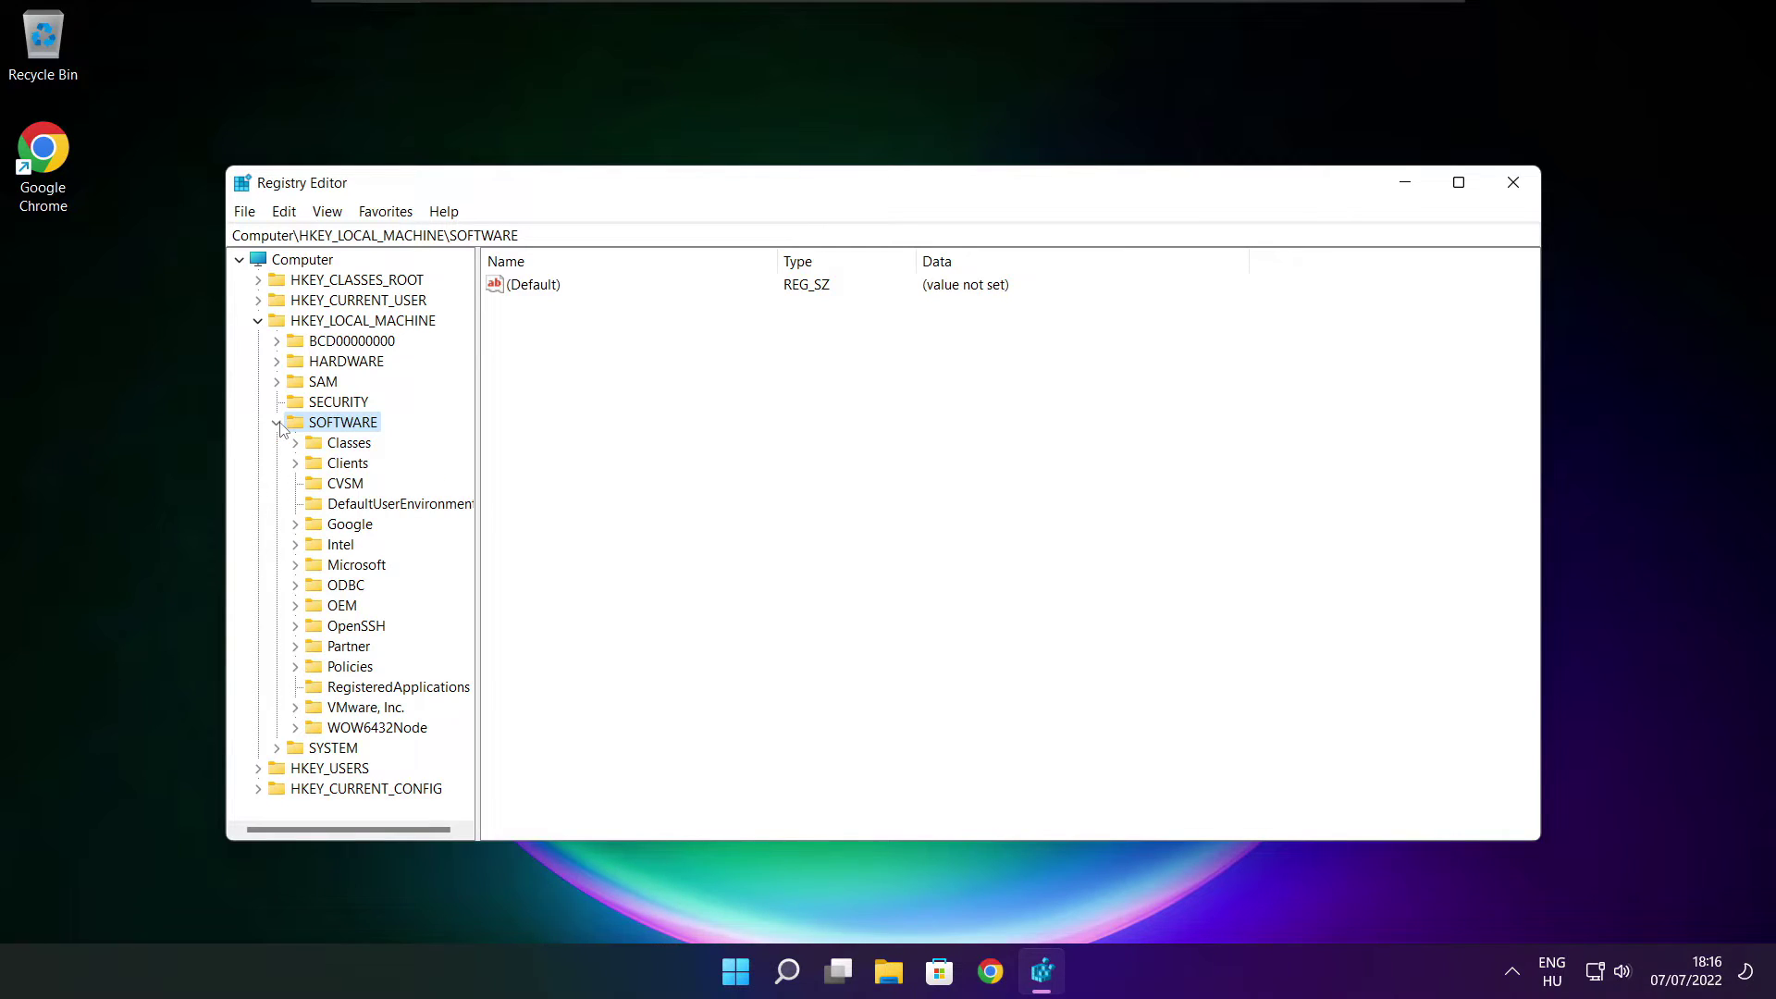
pyautogui.click(336, 573)
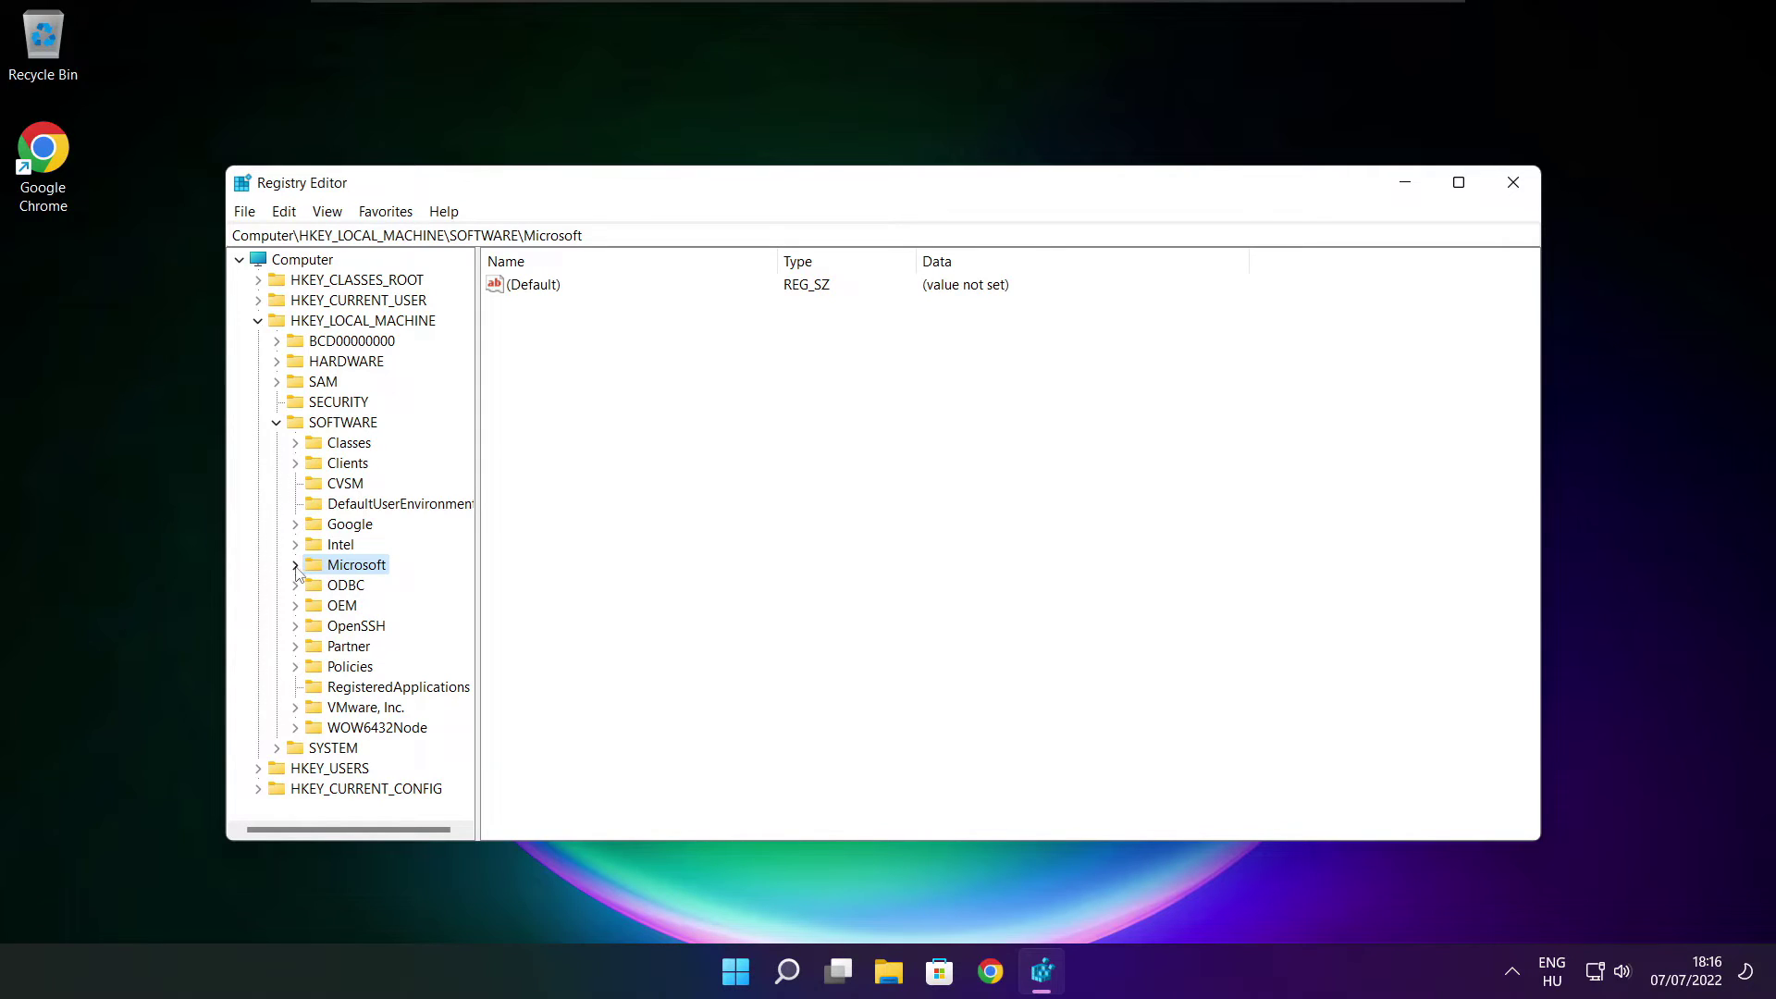
pyautogui.click(296, 565)
pyautogui.scroll(-6, 364, 557)
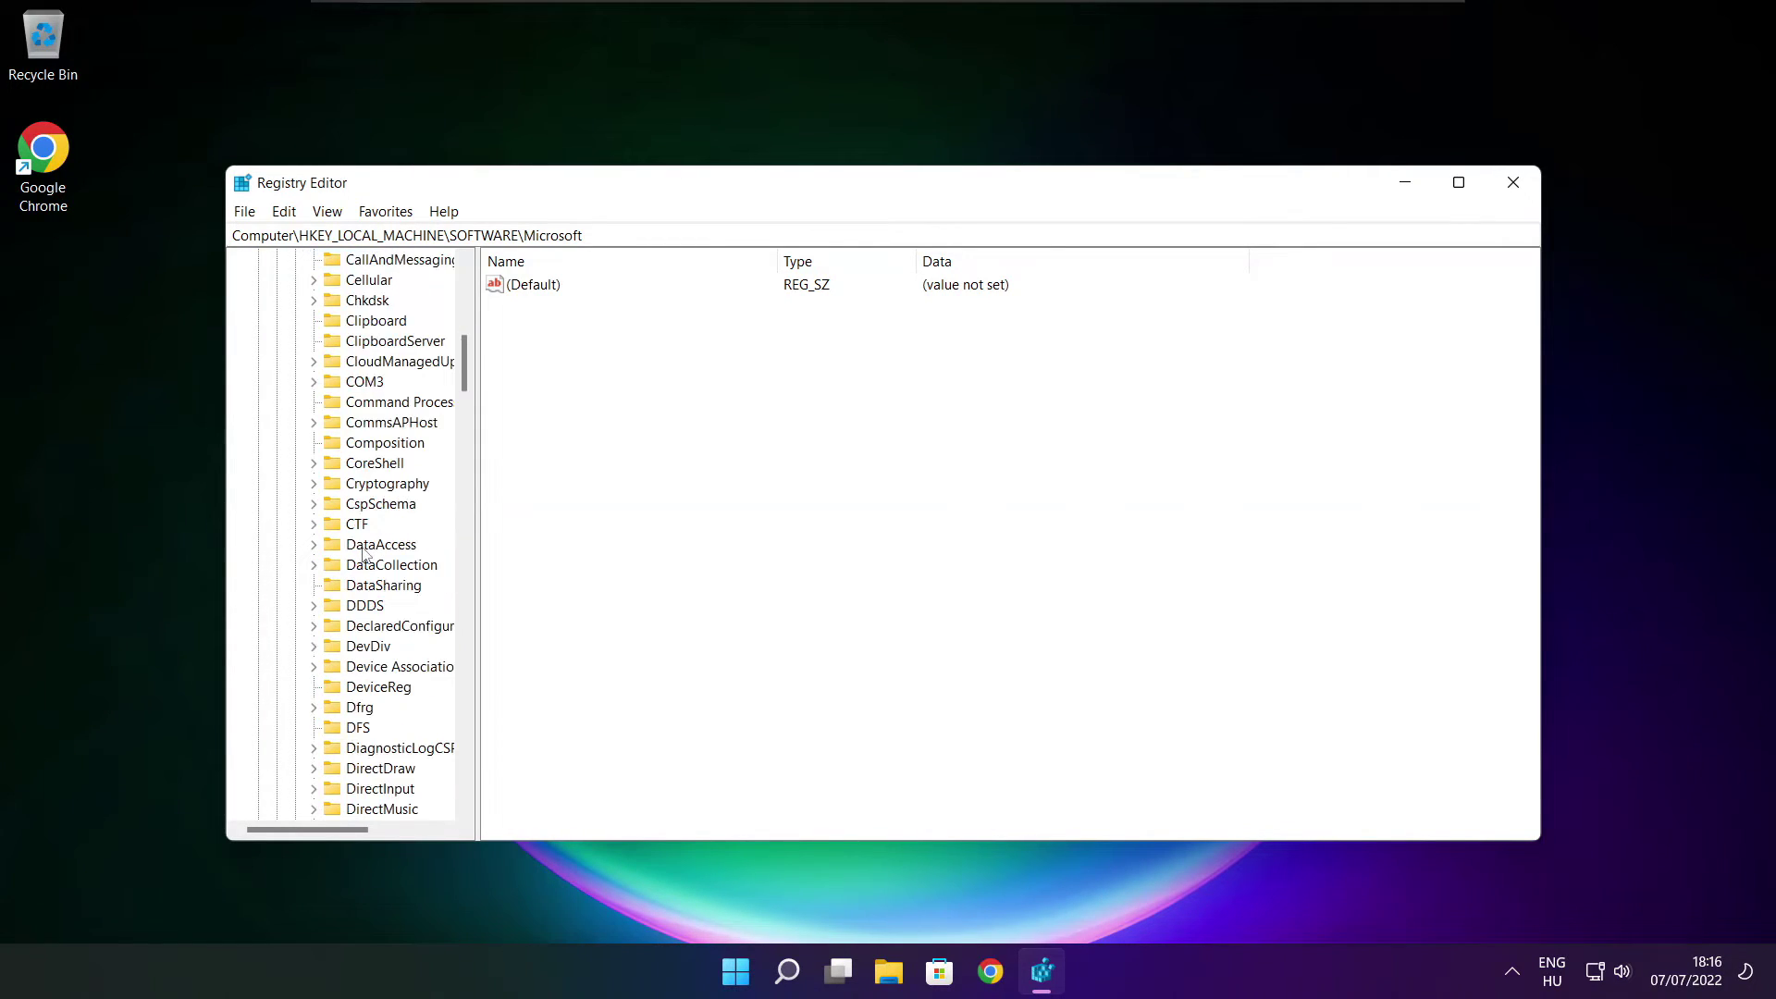
pyautogui.scroll(-8, 364, 555)
pyautogui.scroll(-6, 364, 555)
pyautogui.scroll(-6, 364, 556)
pyautogui.scroll(-6, 364, 555)
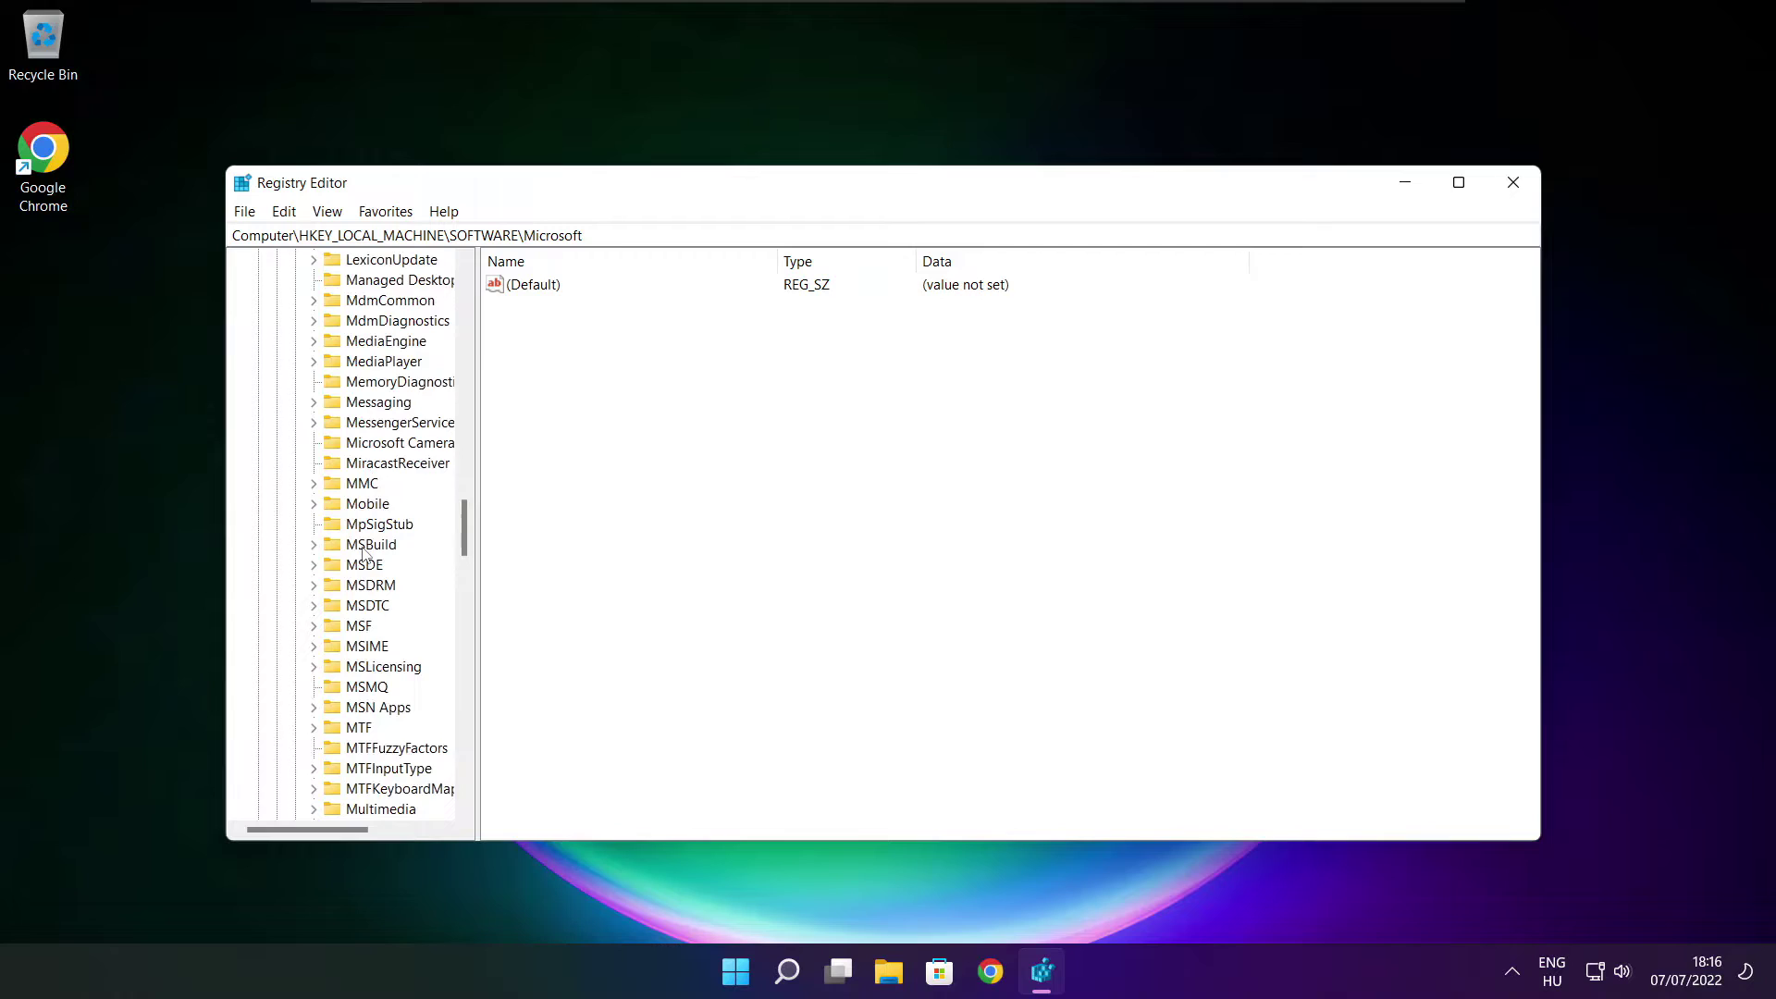
pyautogui.scroll(-6, 363, 555)
pyautogui.scroll(-6, 365, 555)
pyautogui.scroll(-1, 363, 556)
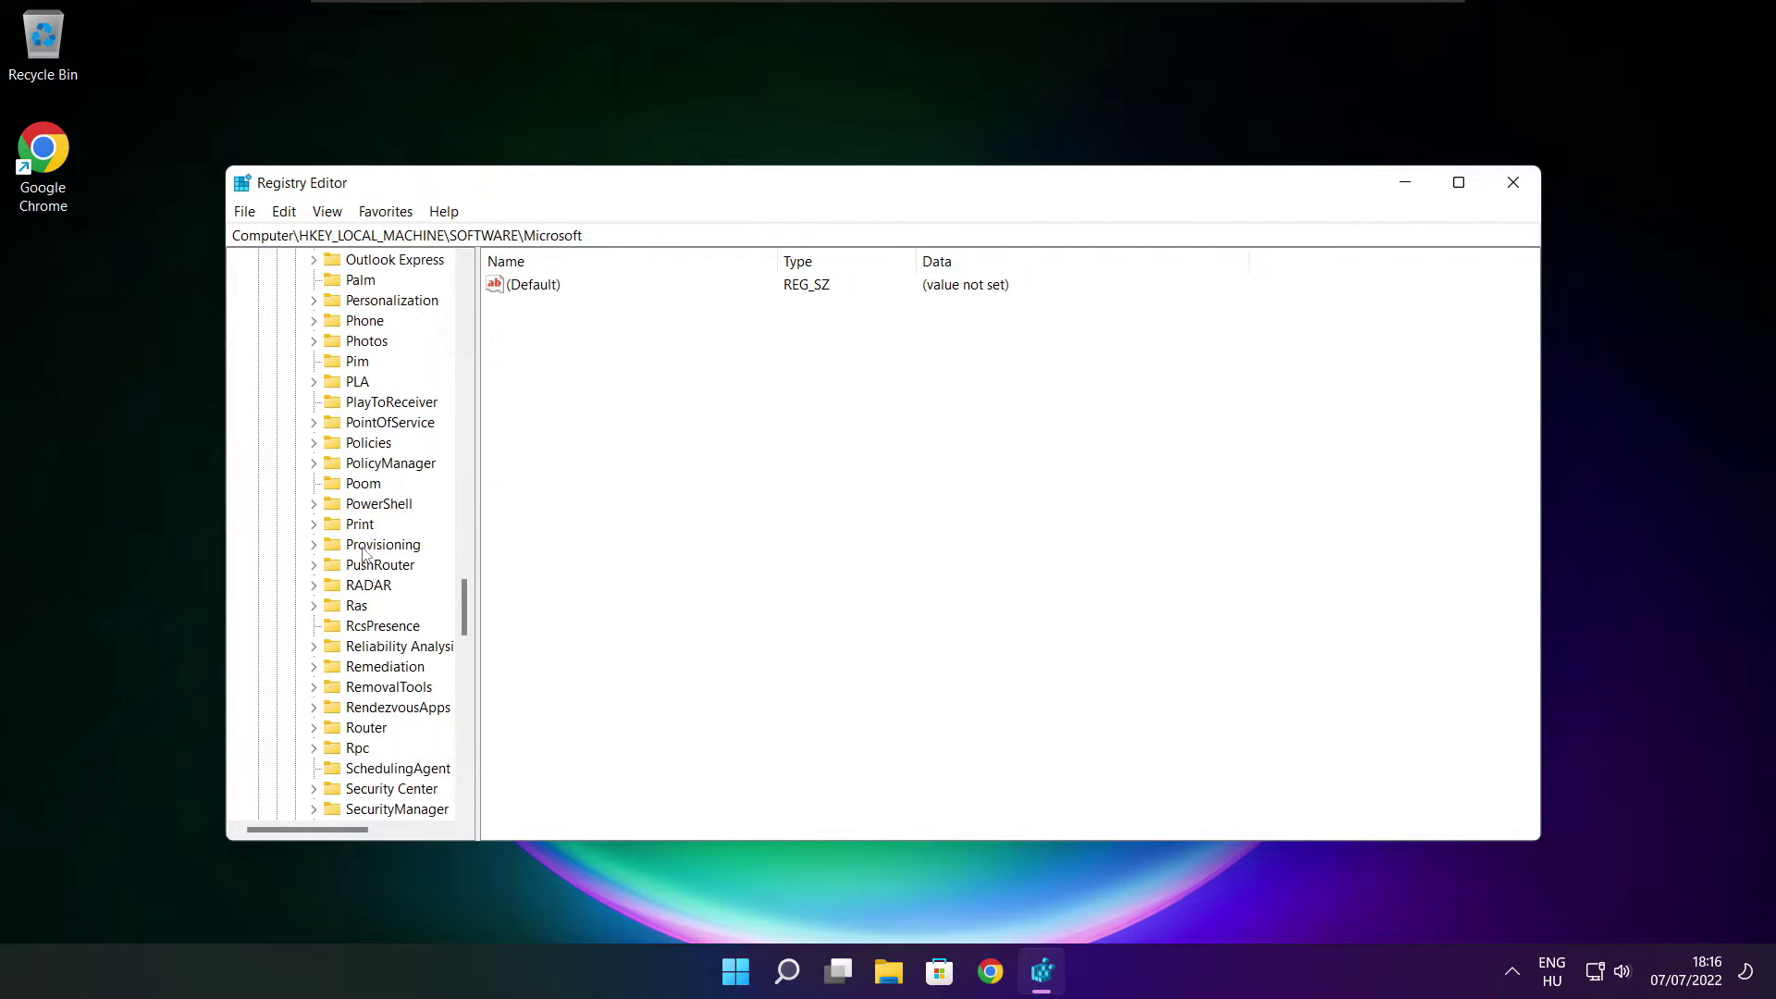
pyautogui.scroll(1, 365, 520)
# Step: Drill down PolicyManager\default\ApplicationManagement to the AllowGameDVR key's values
pyautogui.click(365, 534)
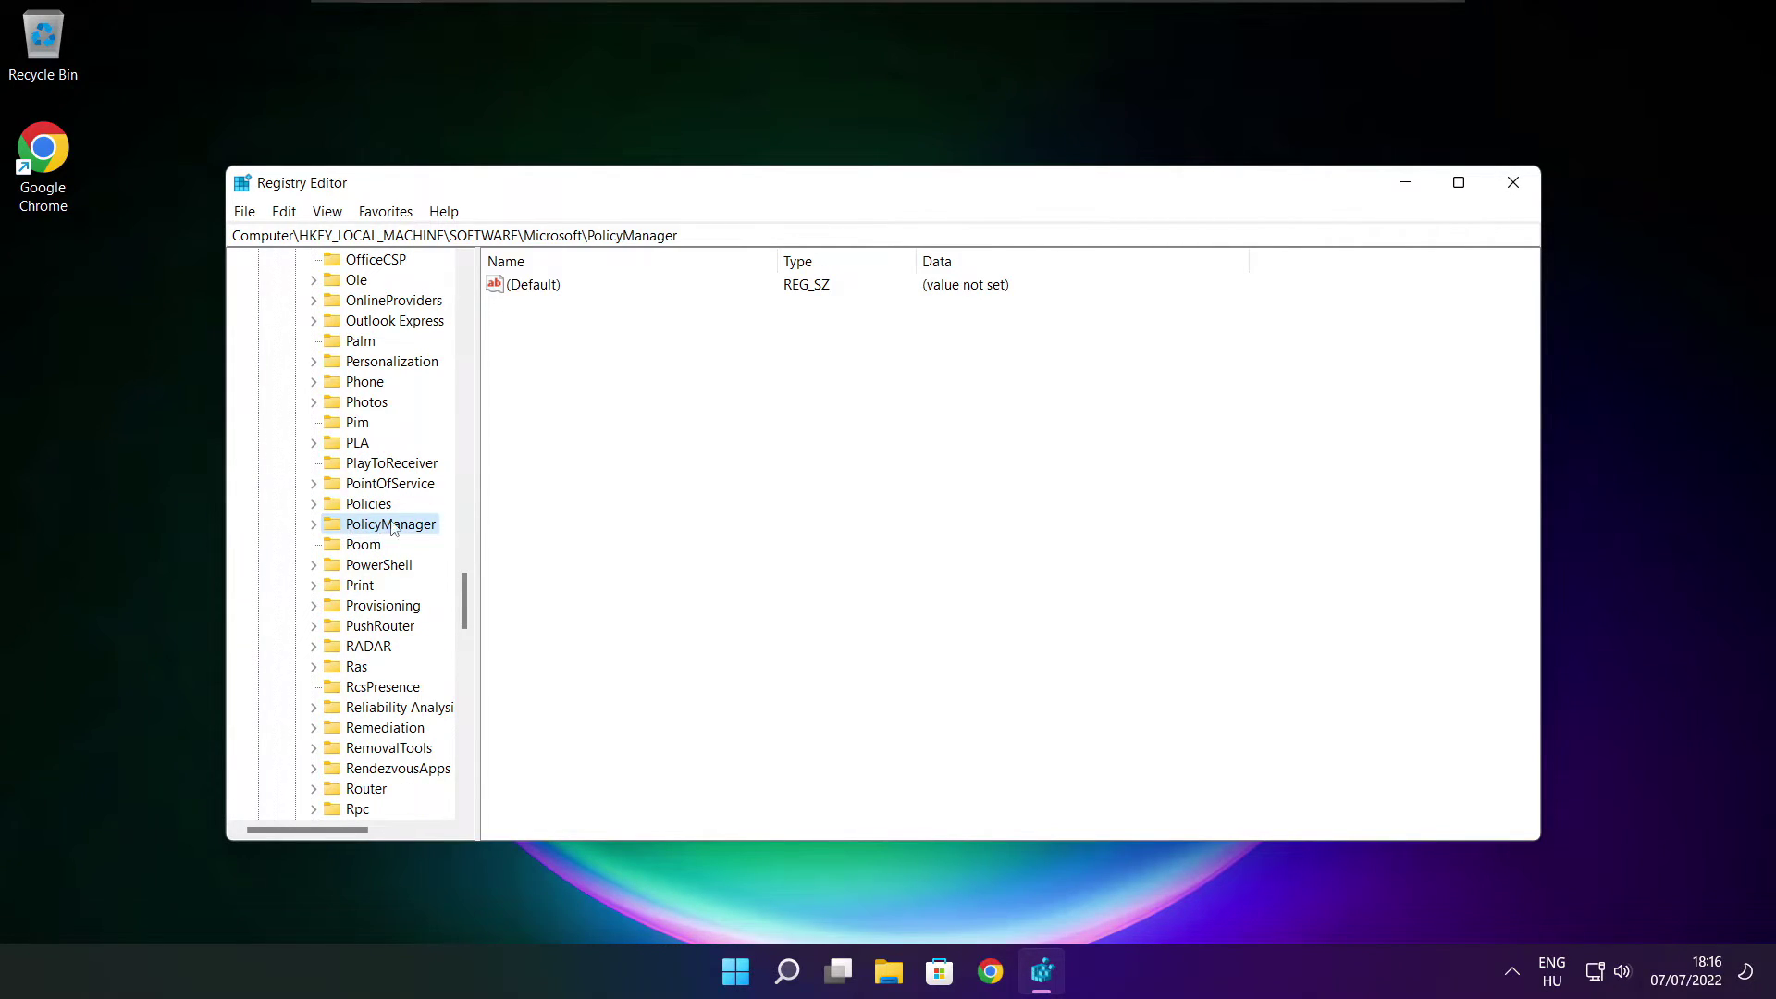
pyautogui.click(314, 527)
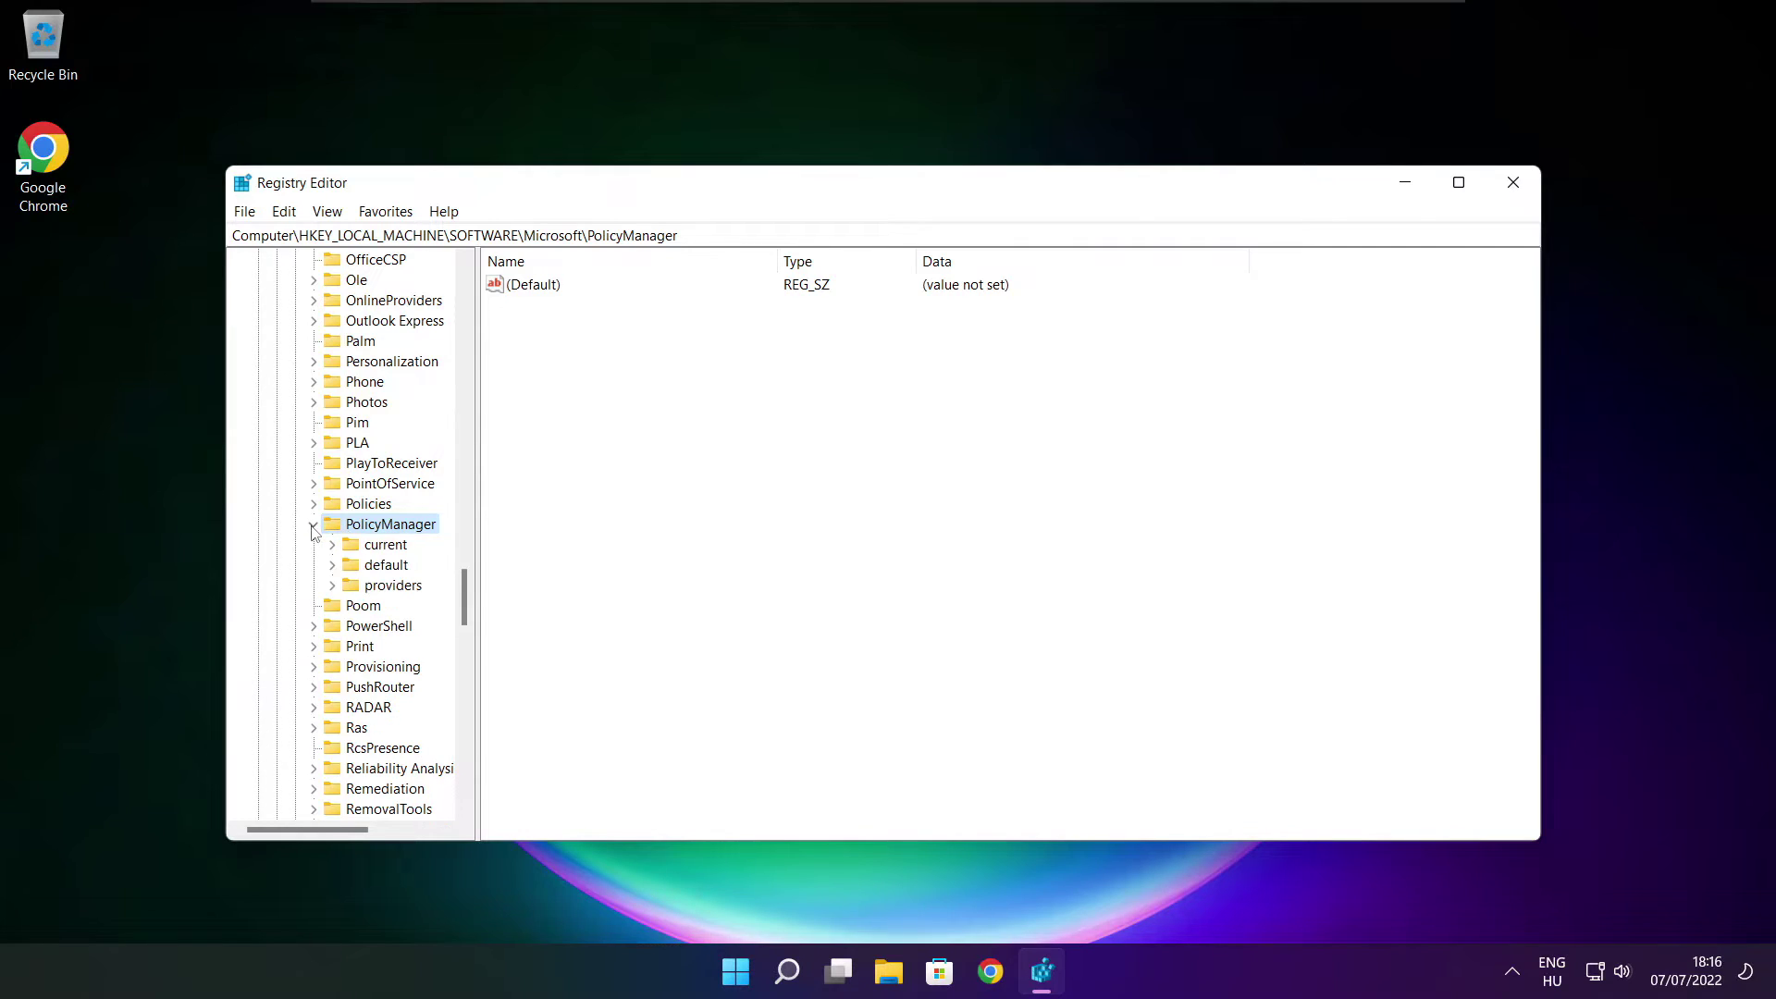
pyautogui.click(377, 574)
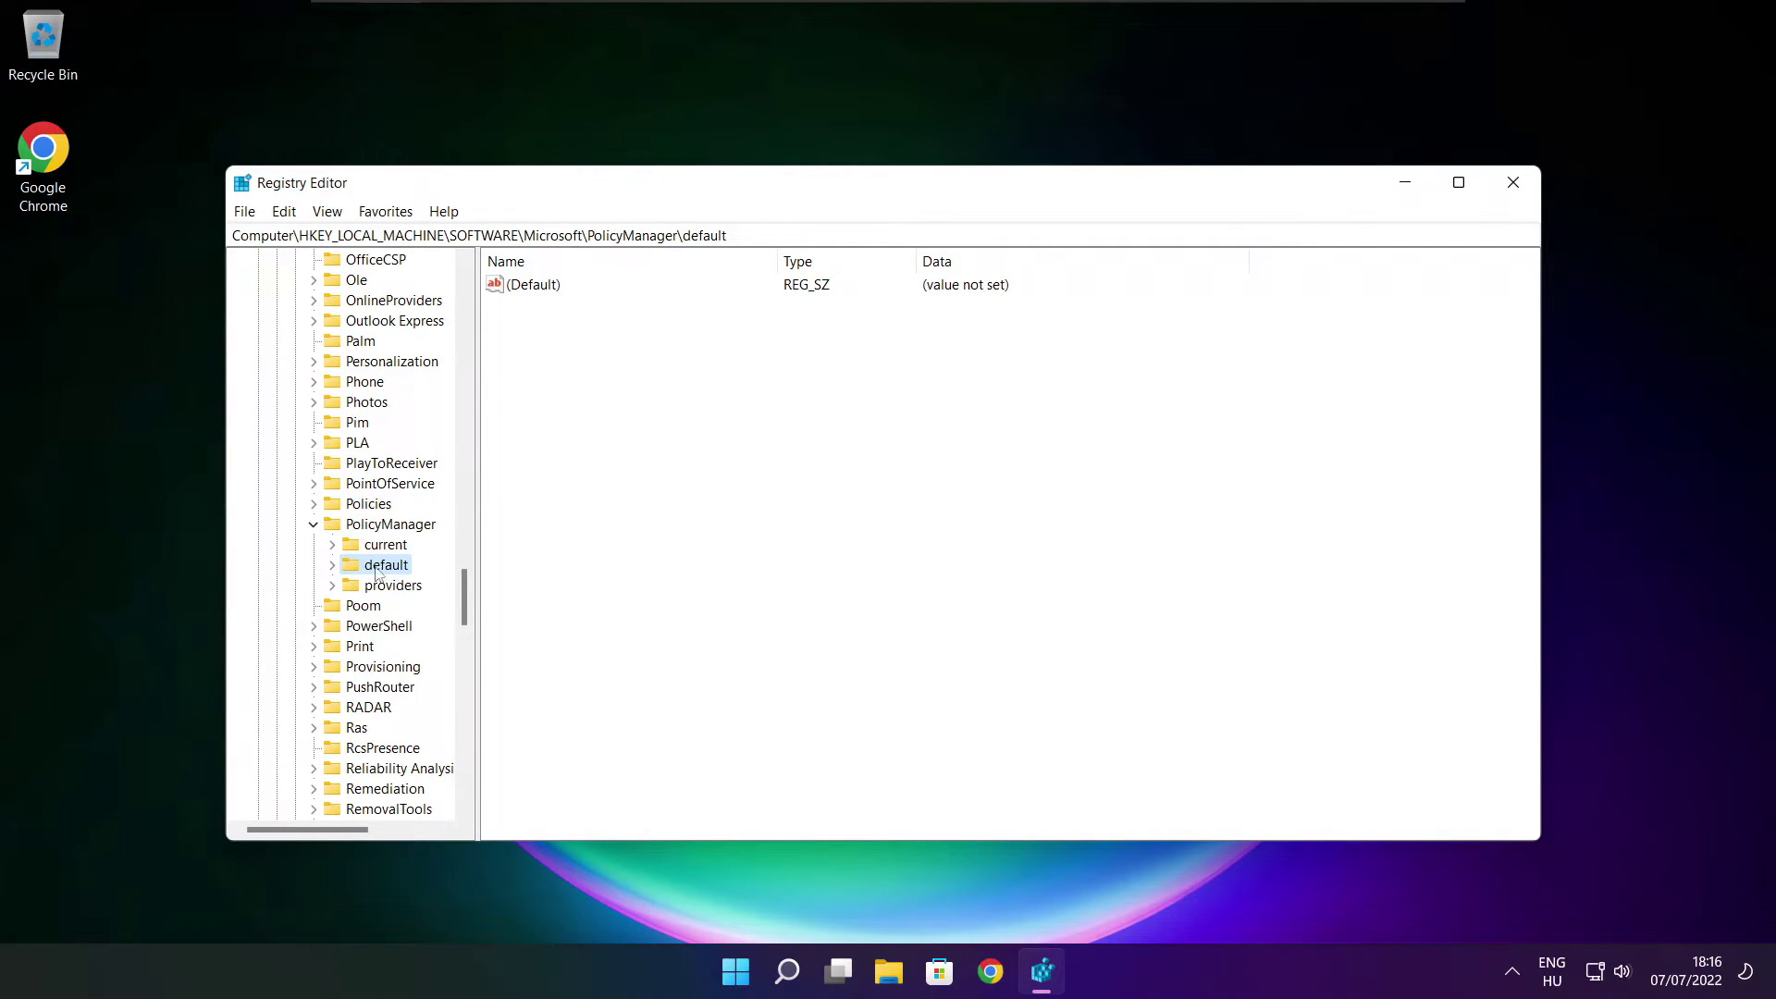
pyautogui.click(333, 567)
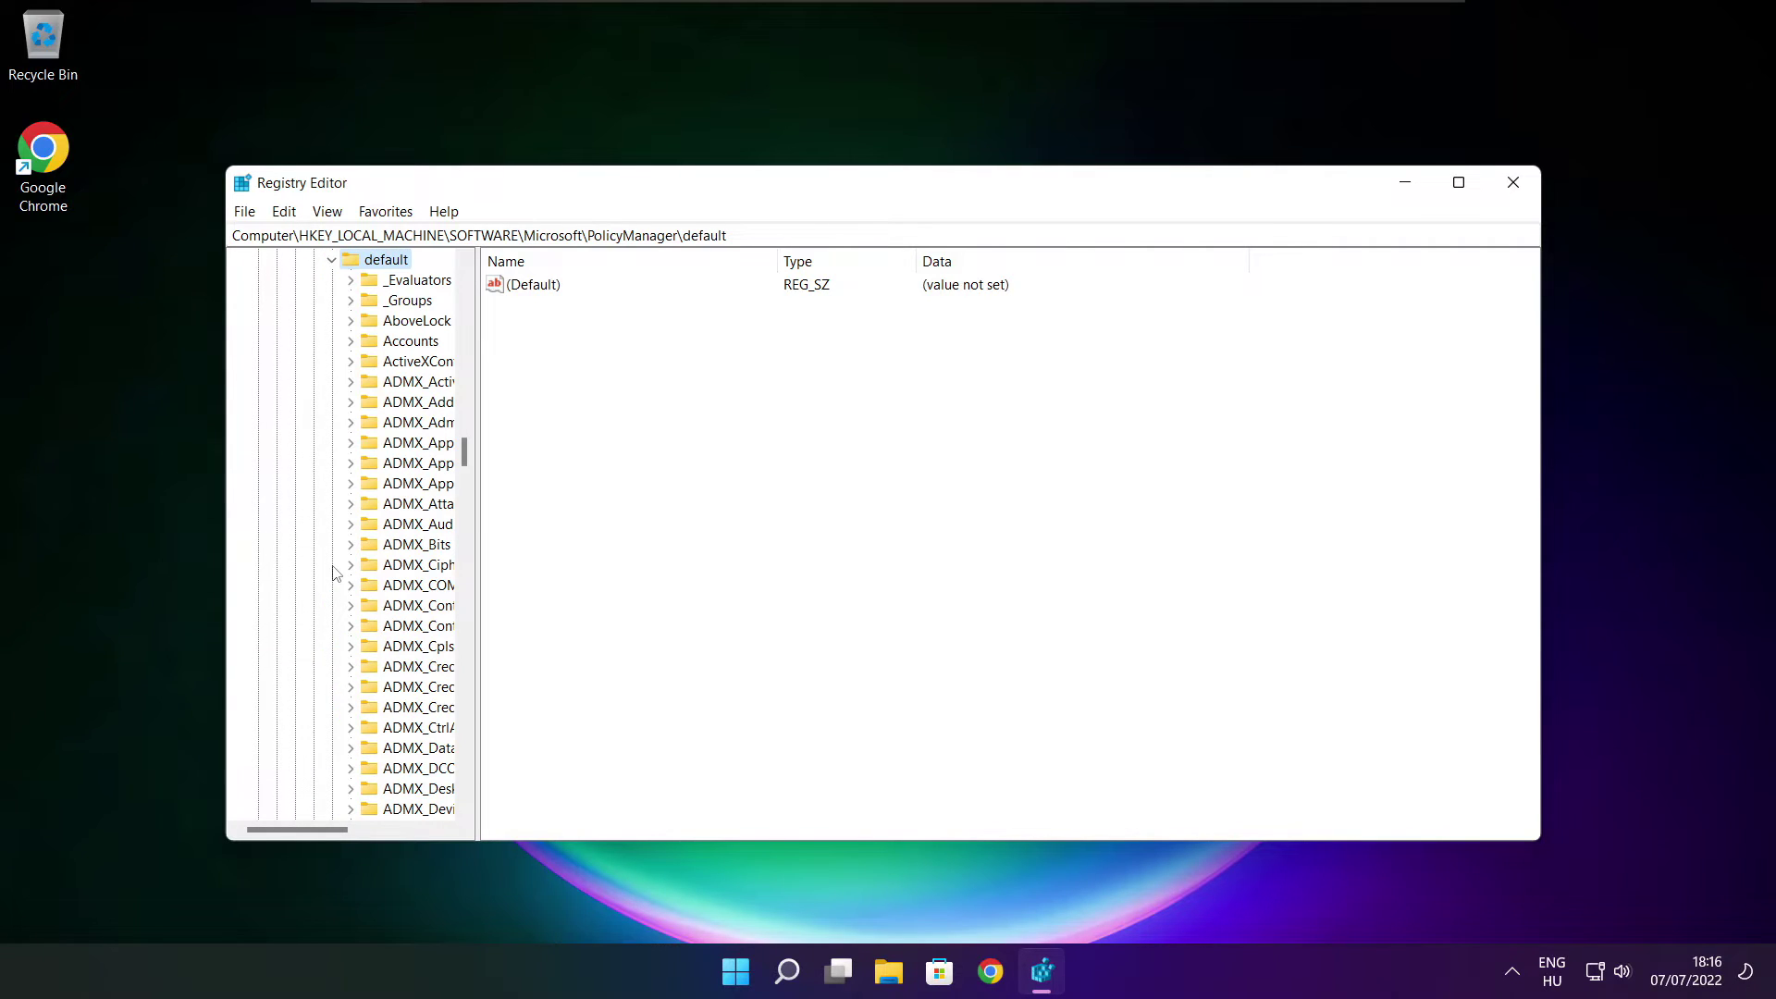
pyautogui.scroll(-10, 411, 407)
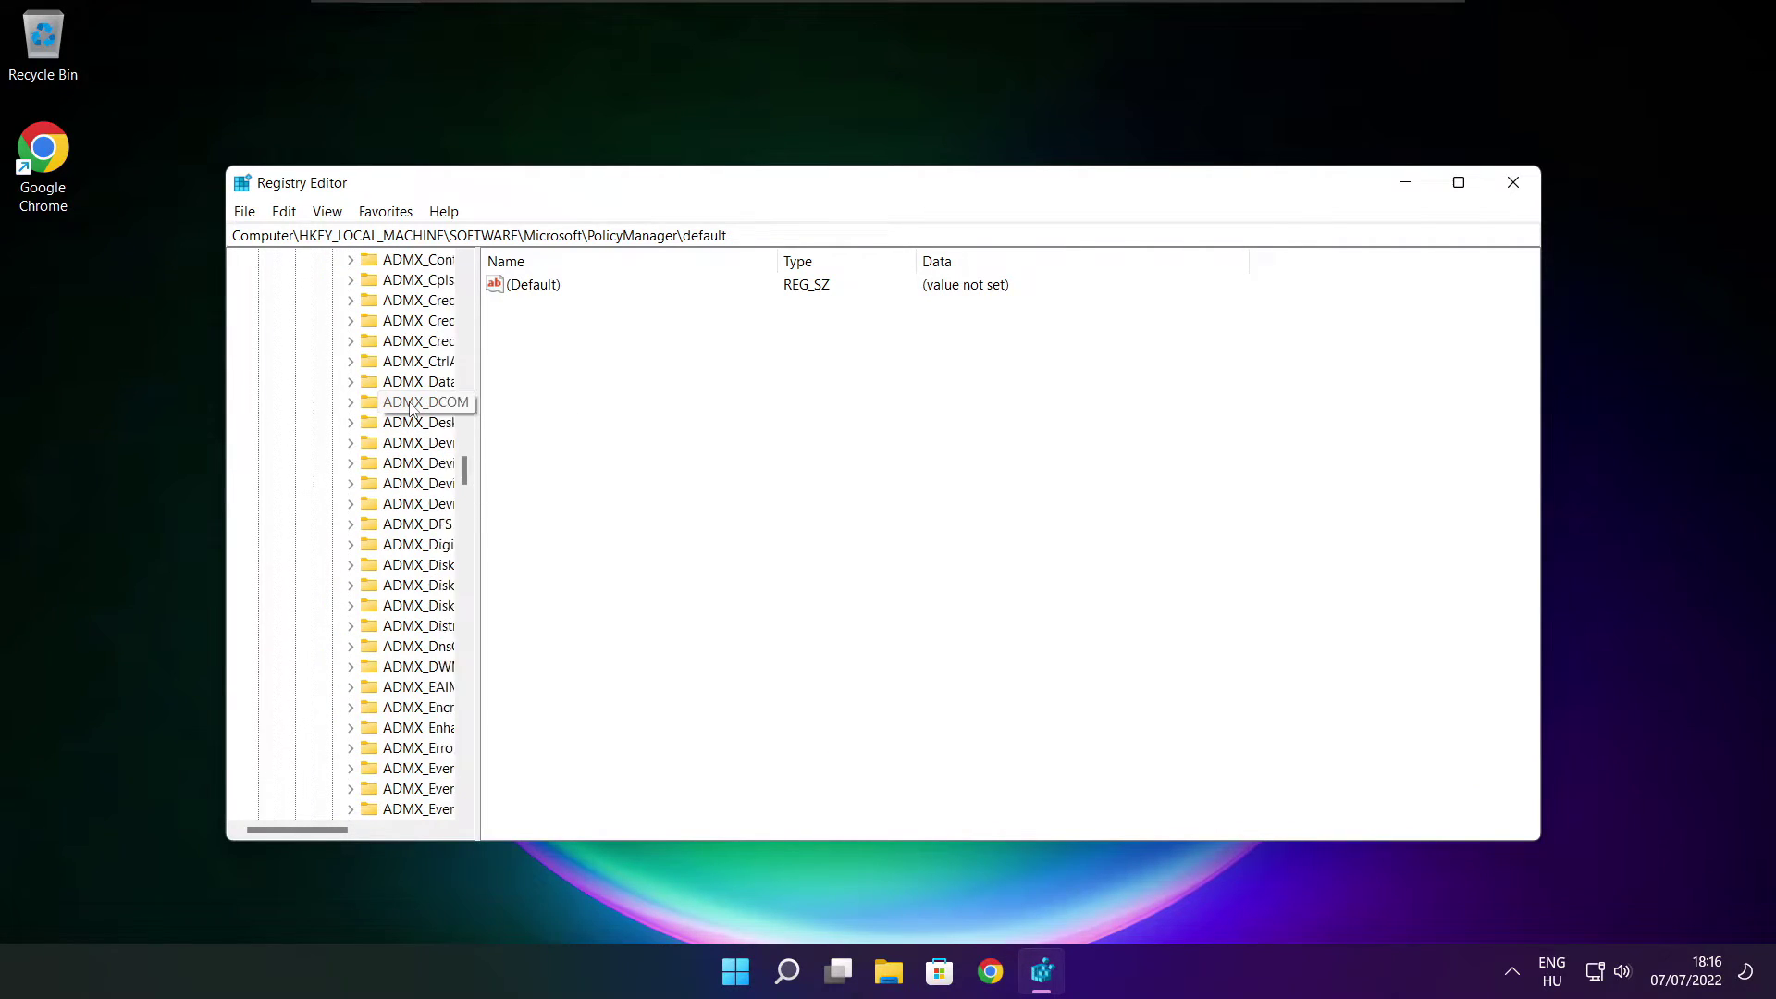
pyautogui.scroll(-10, 411, 406)
pyautogui.scroll(-10, 413, 407)
pyautogui.scroll(-10, 413, 407)
pyautogui.scroll(-13, 413, 407)
pyautogui.scroll(-3, 412, 407)
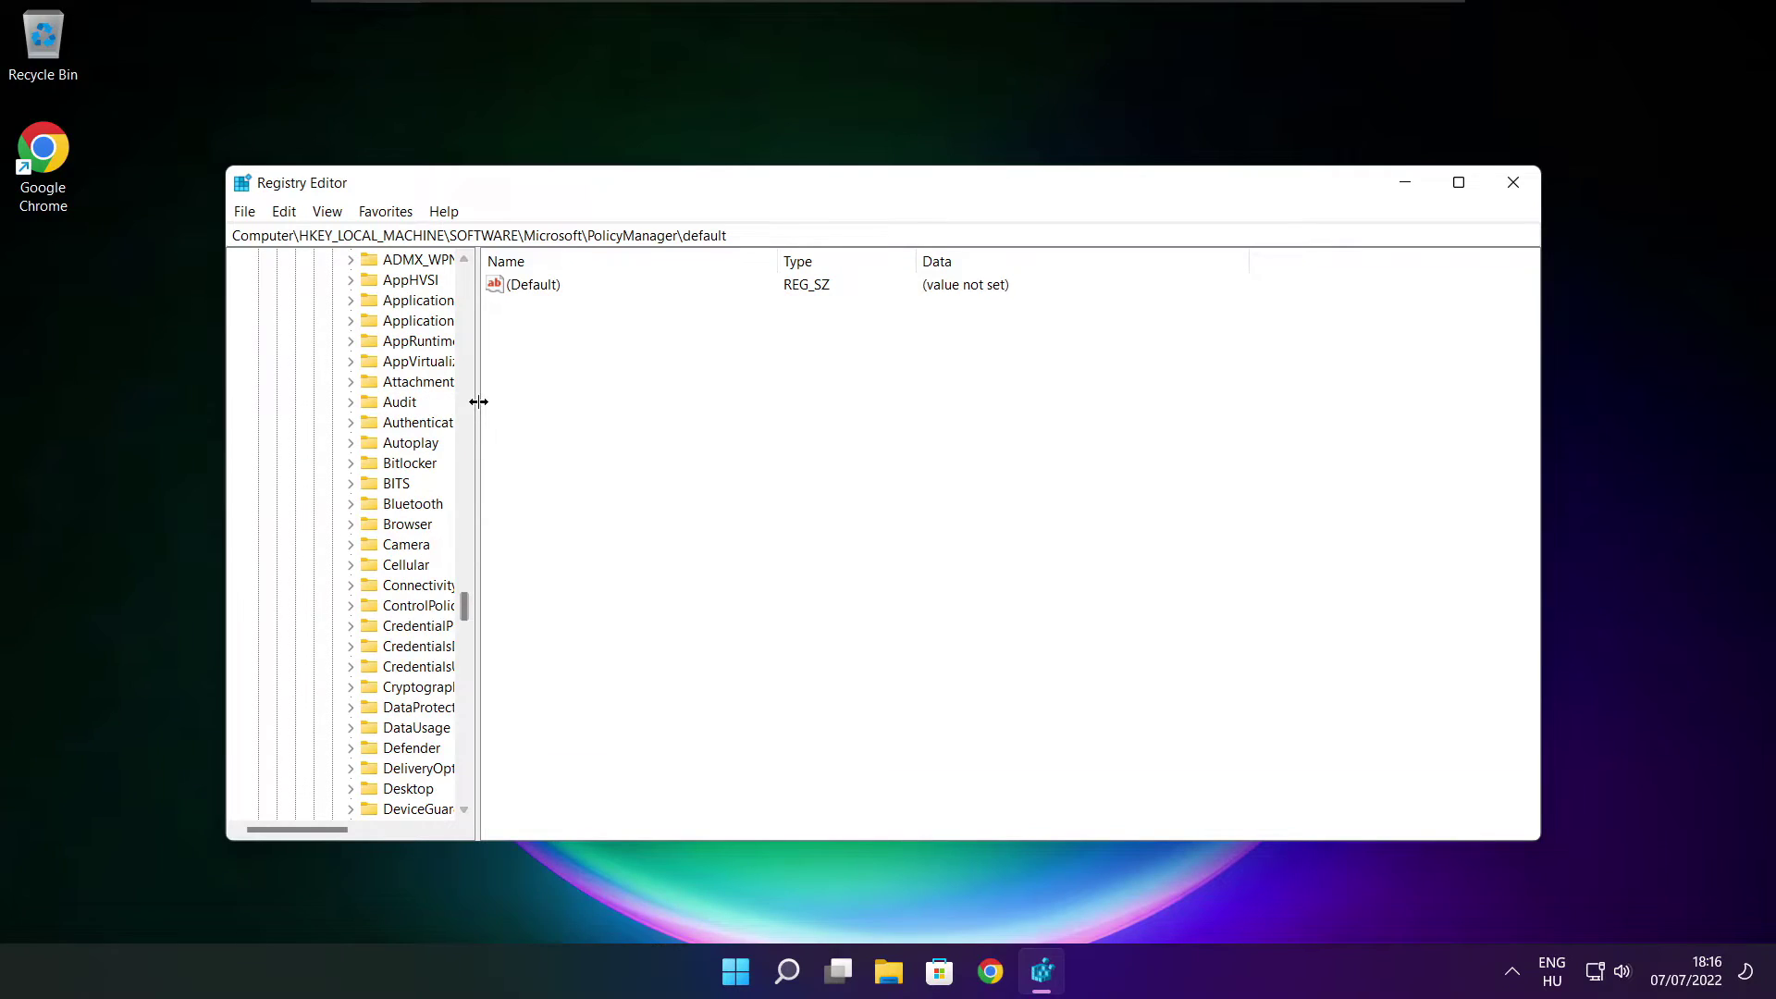
pyautogui.moveTo(476, 403); pyautogui.dragTo(588, 404)
pyautogui.scroll(1, 416, 396)
pyautogui.click(398, 382)
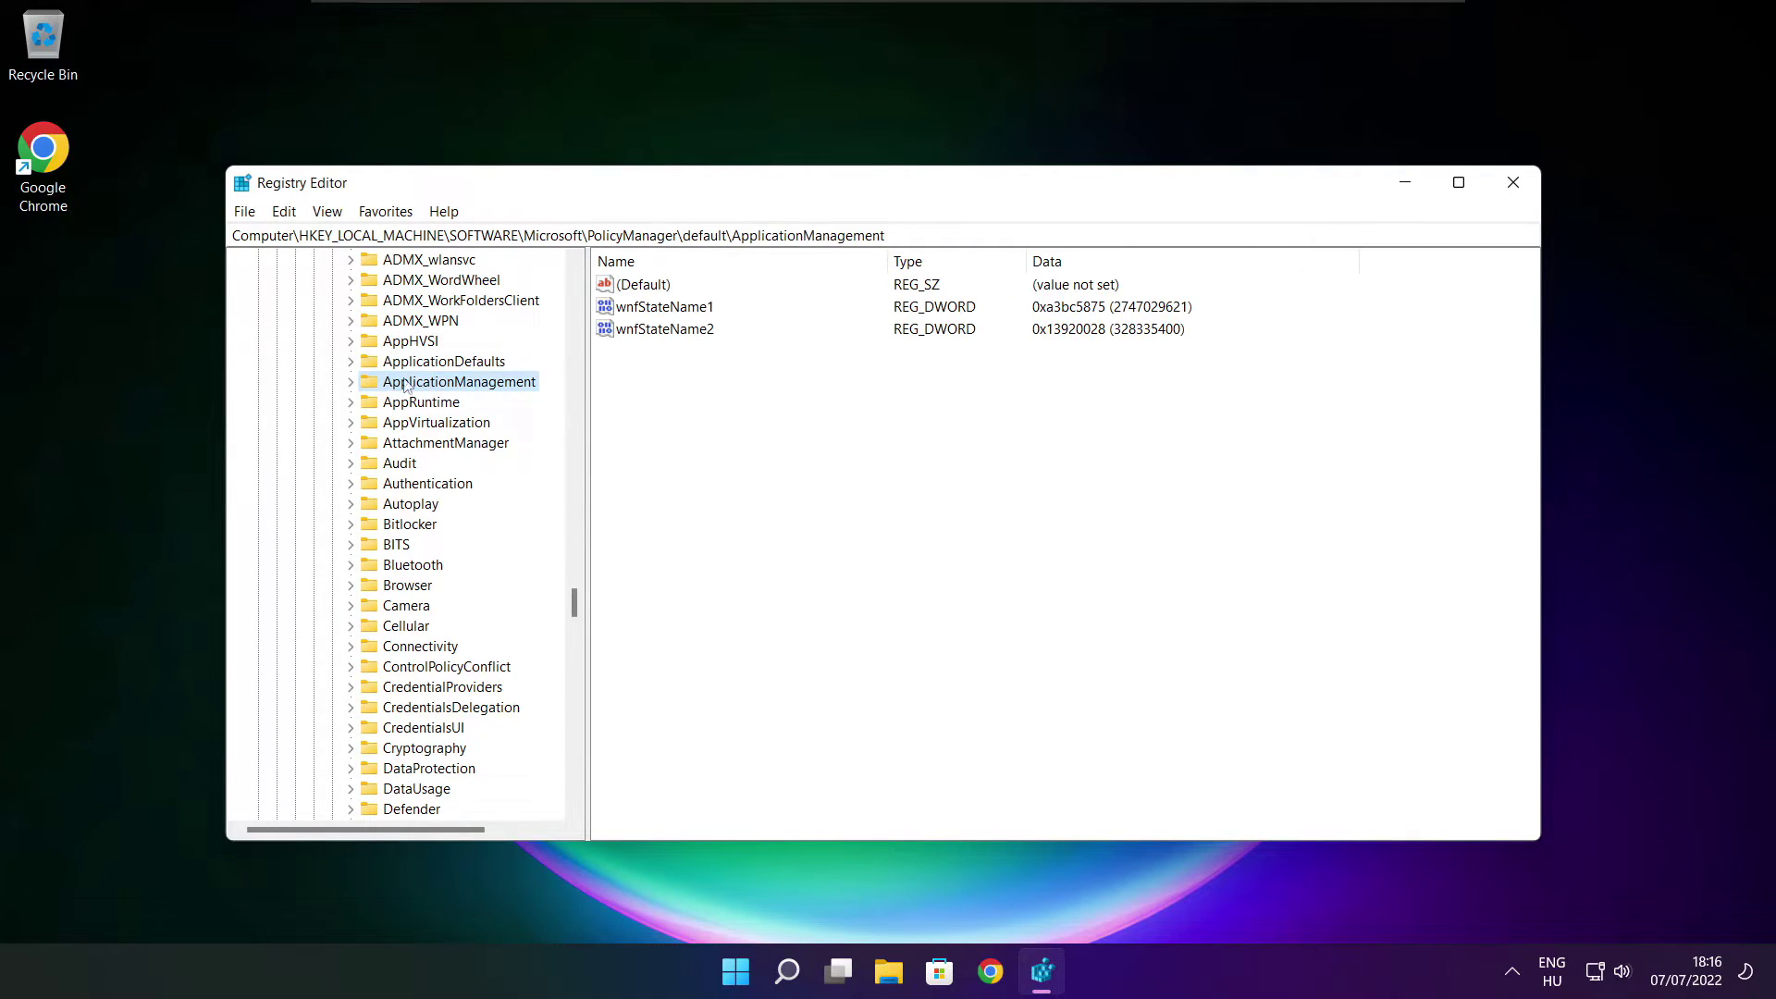
pyautogui.click(351, 382)
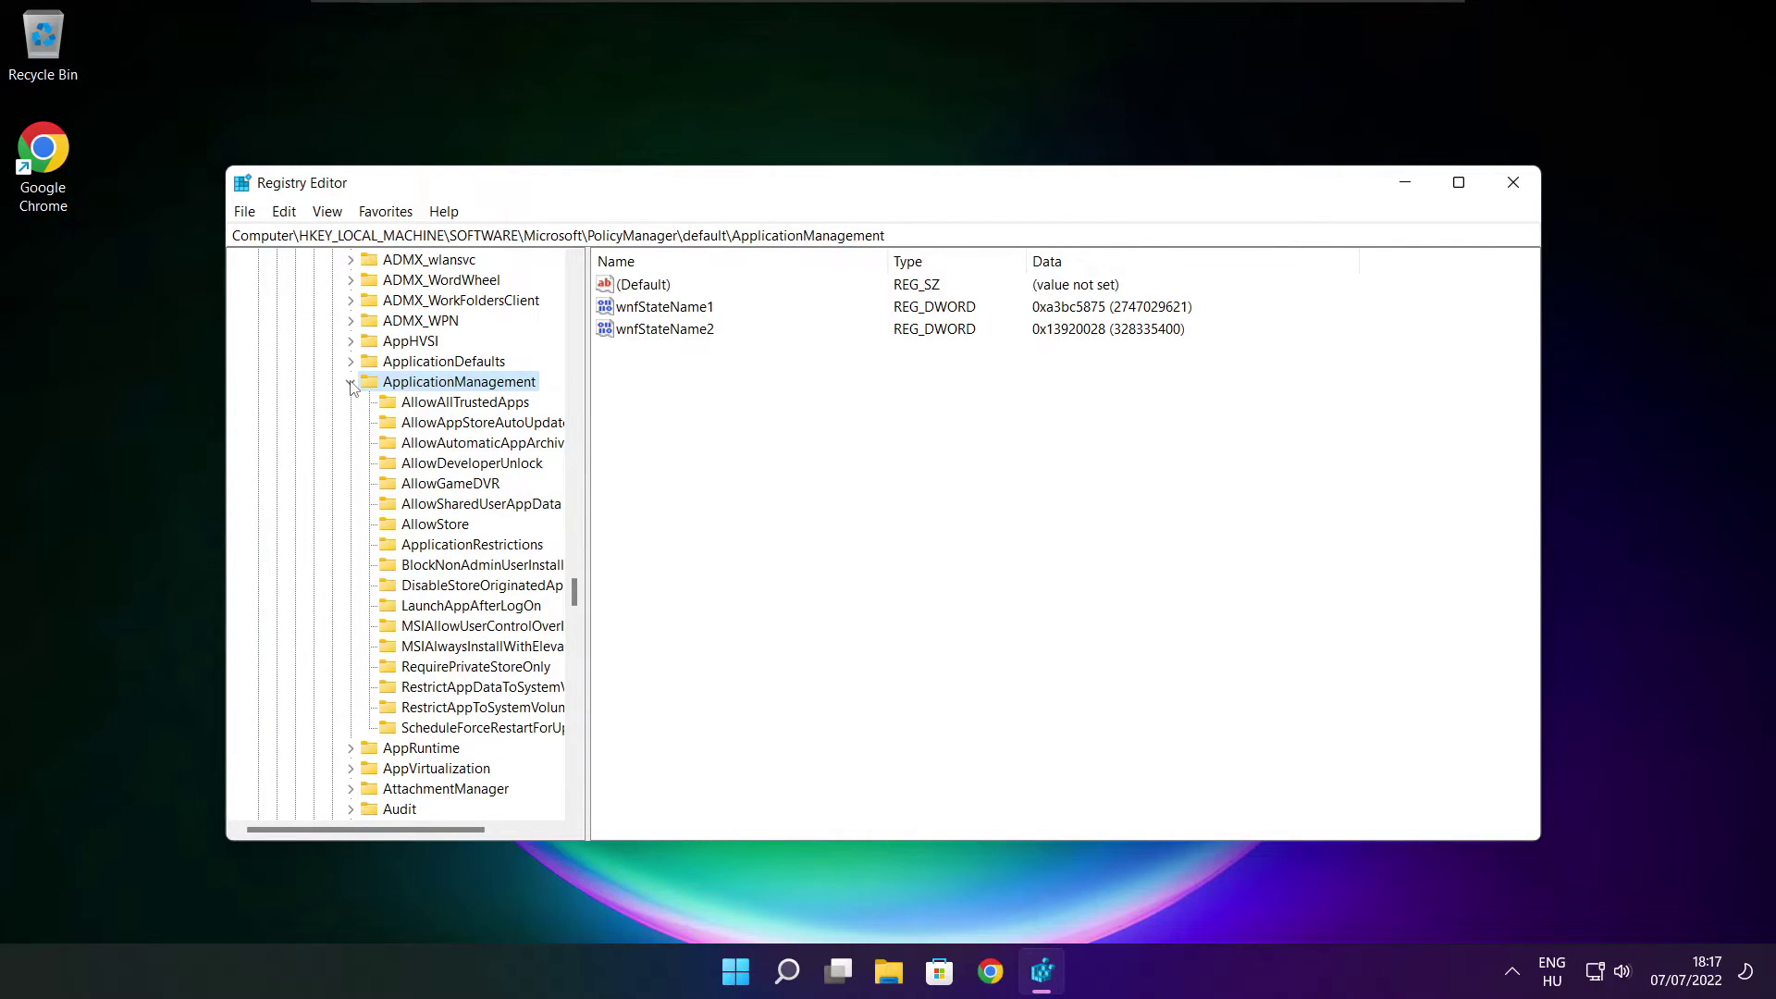
pyautogui.moveTo(589, 466); pyautogui.dragTo(606, 465)
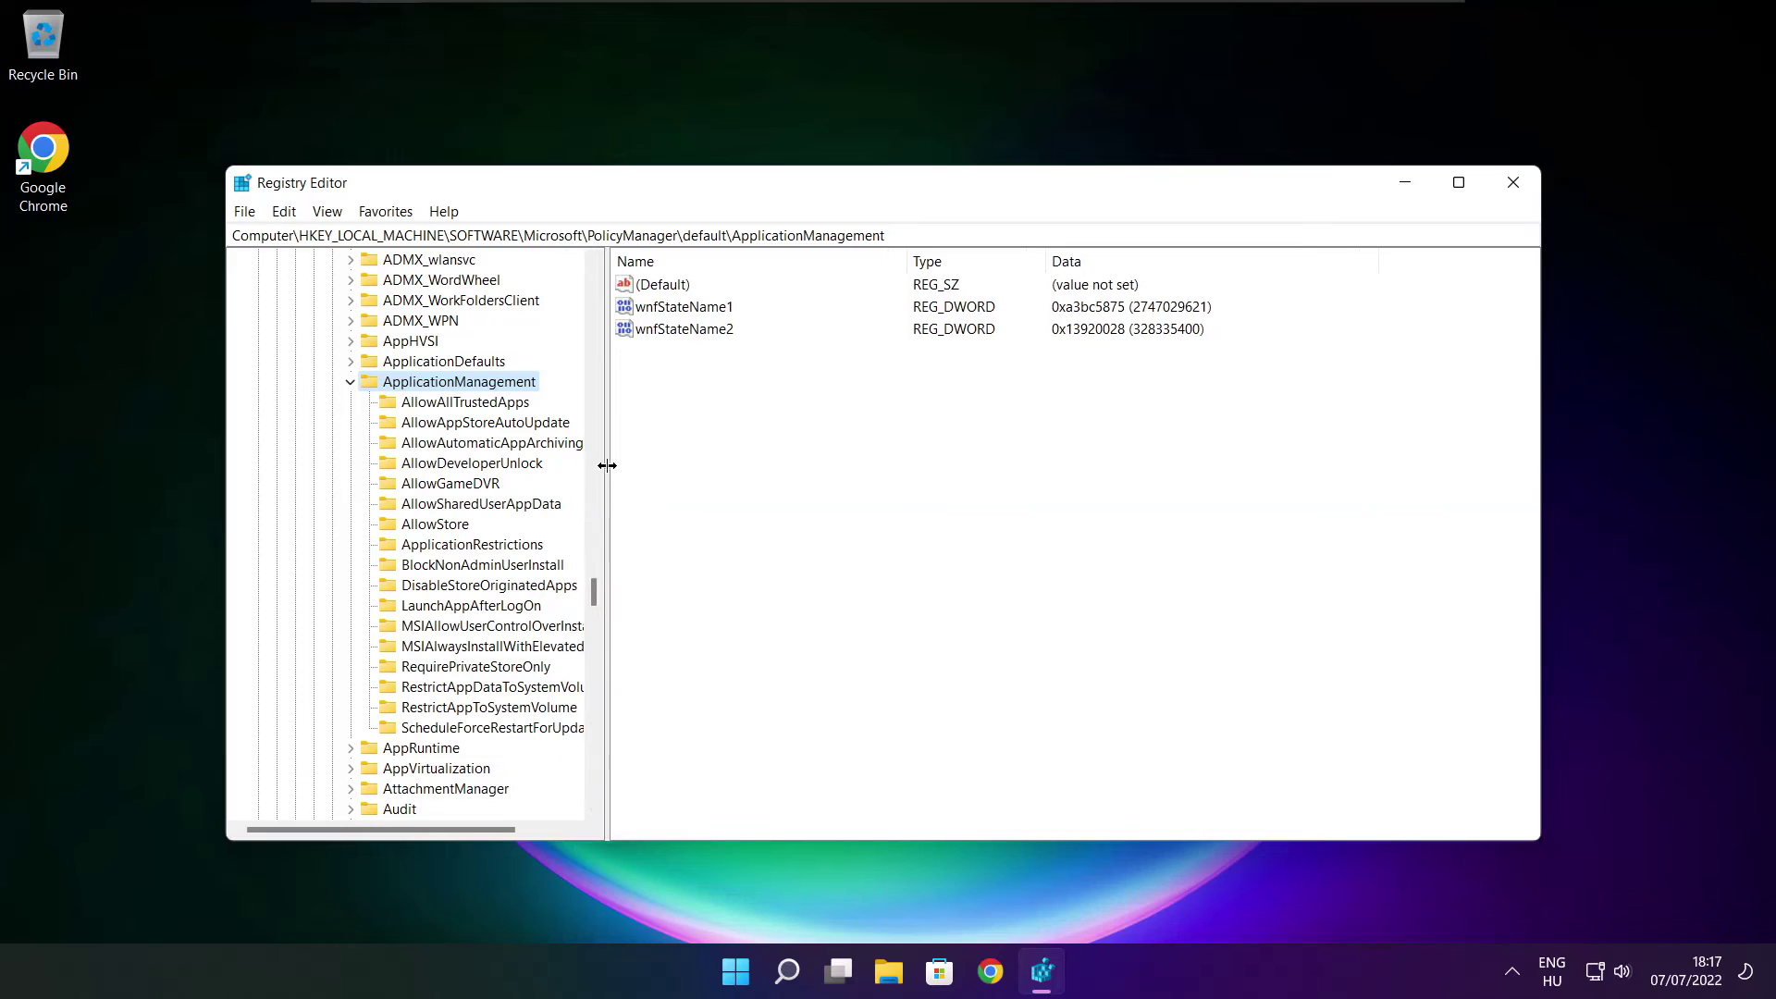
pyautogui.click(457, 485)
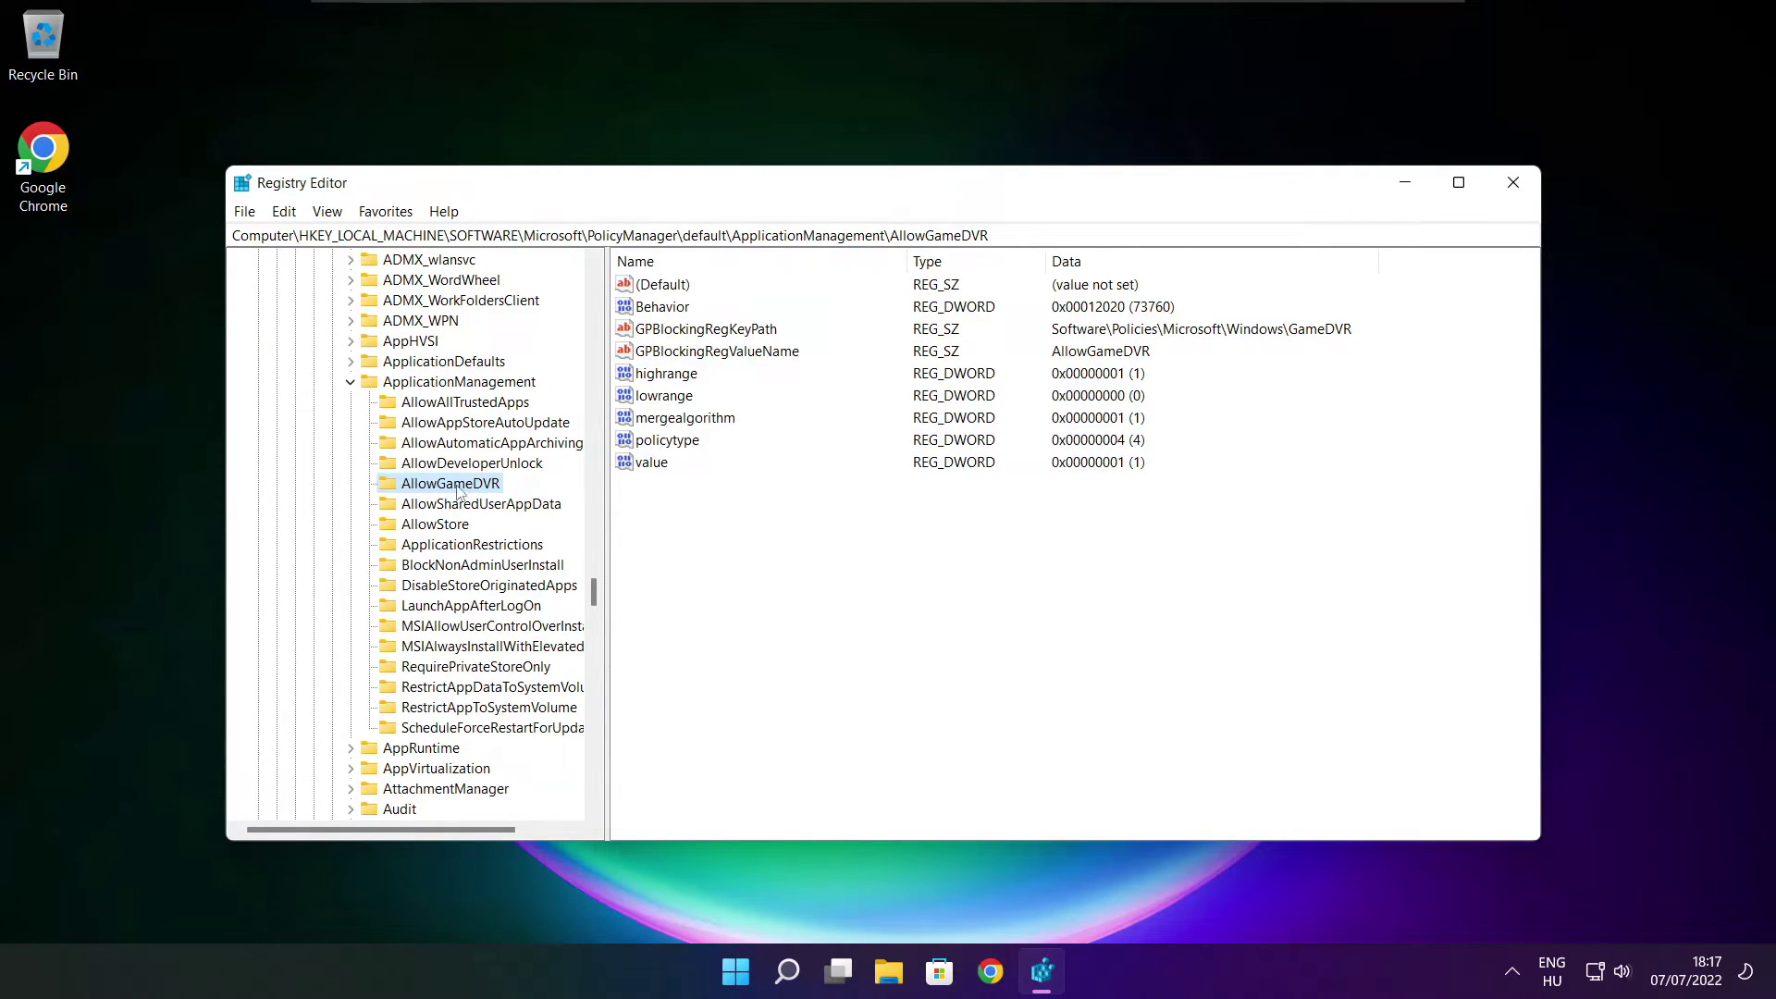
# Step: Set the AllowGameDVR entry 'value' to 0 and close Registry Editor
pyautogui.click(645, 467)
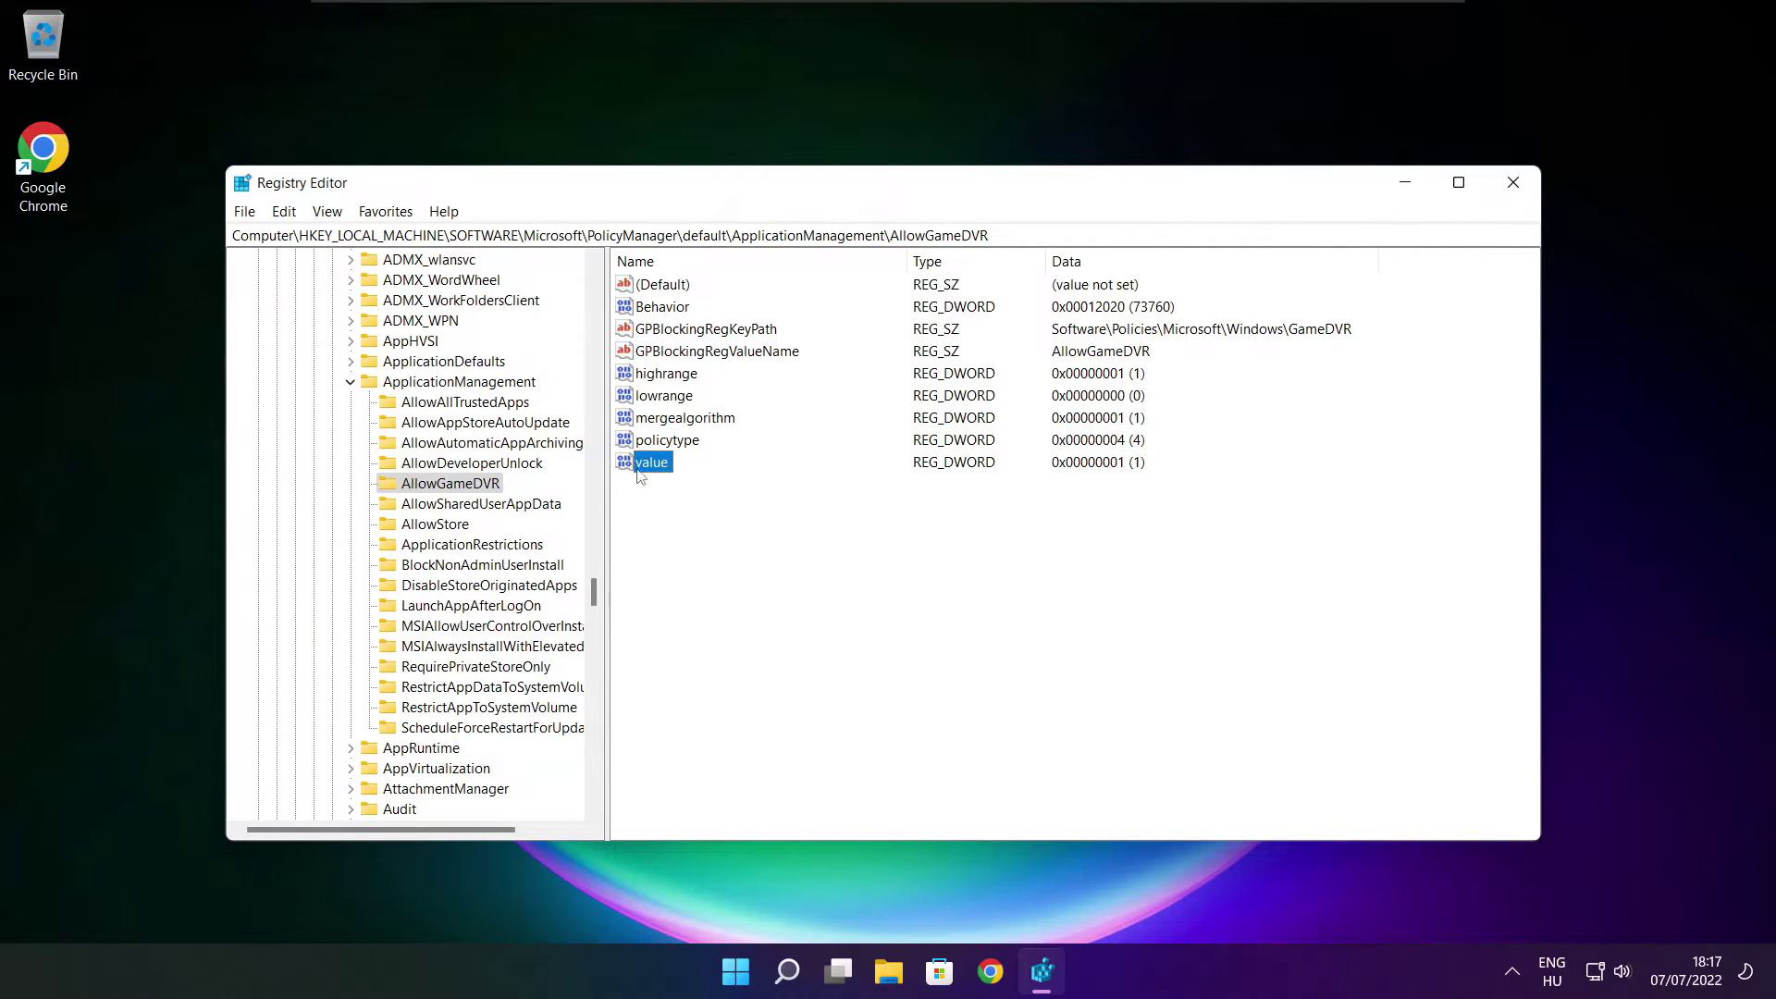
pyautogui.doubleClick(660, 466)
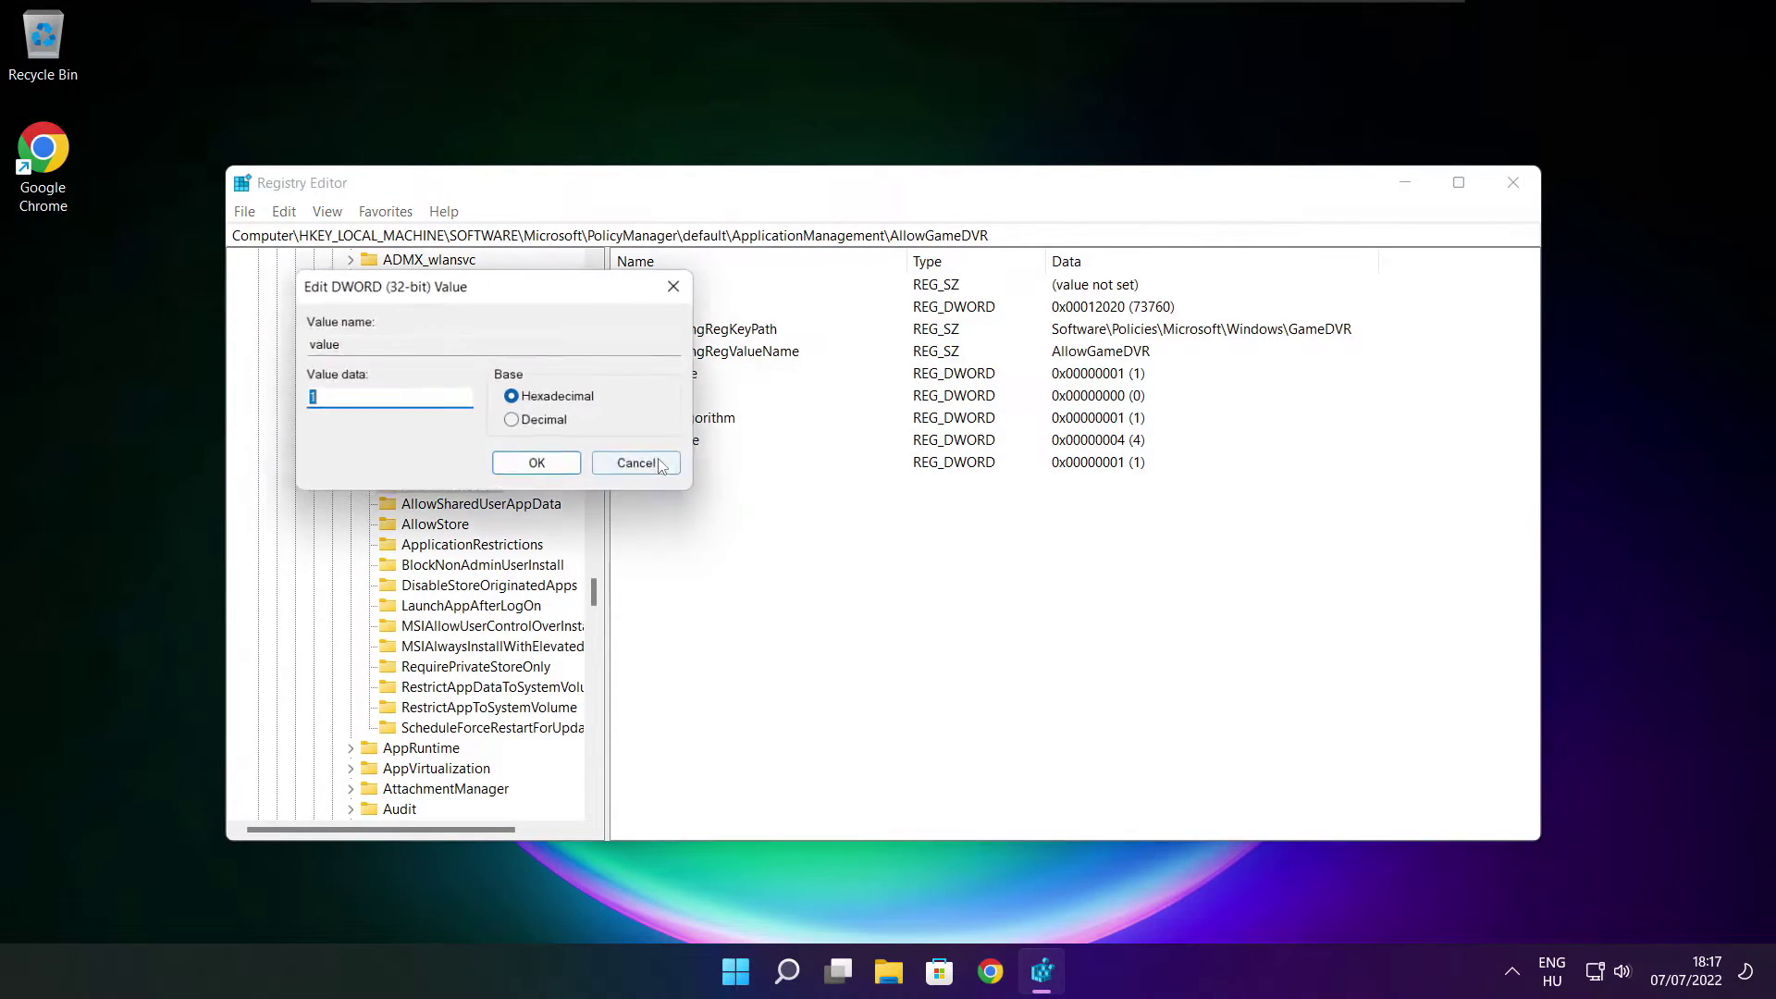
pyautogui.moveTo(497, 300); pyautogui.dragTo(897, 371)
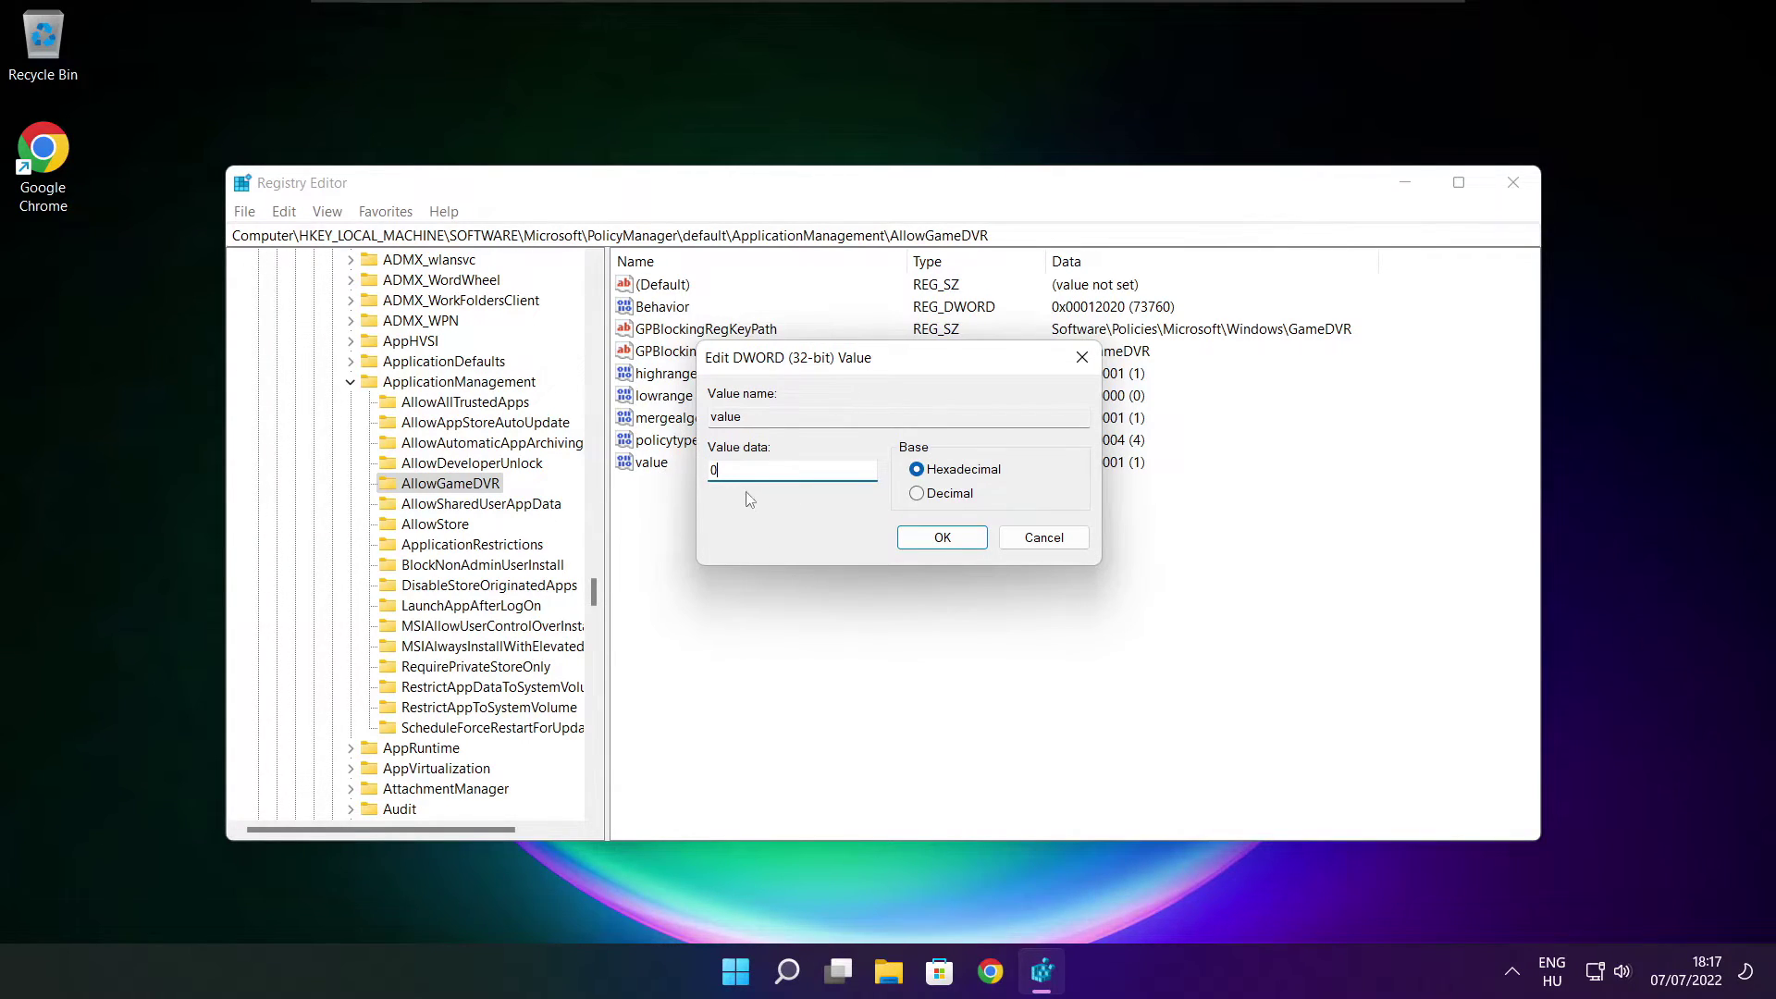
pyautogui.click(942, 541)
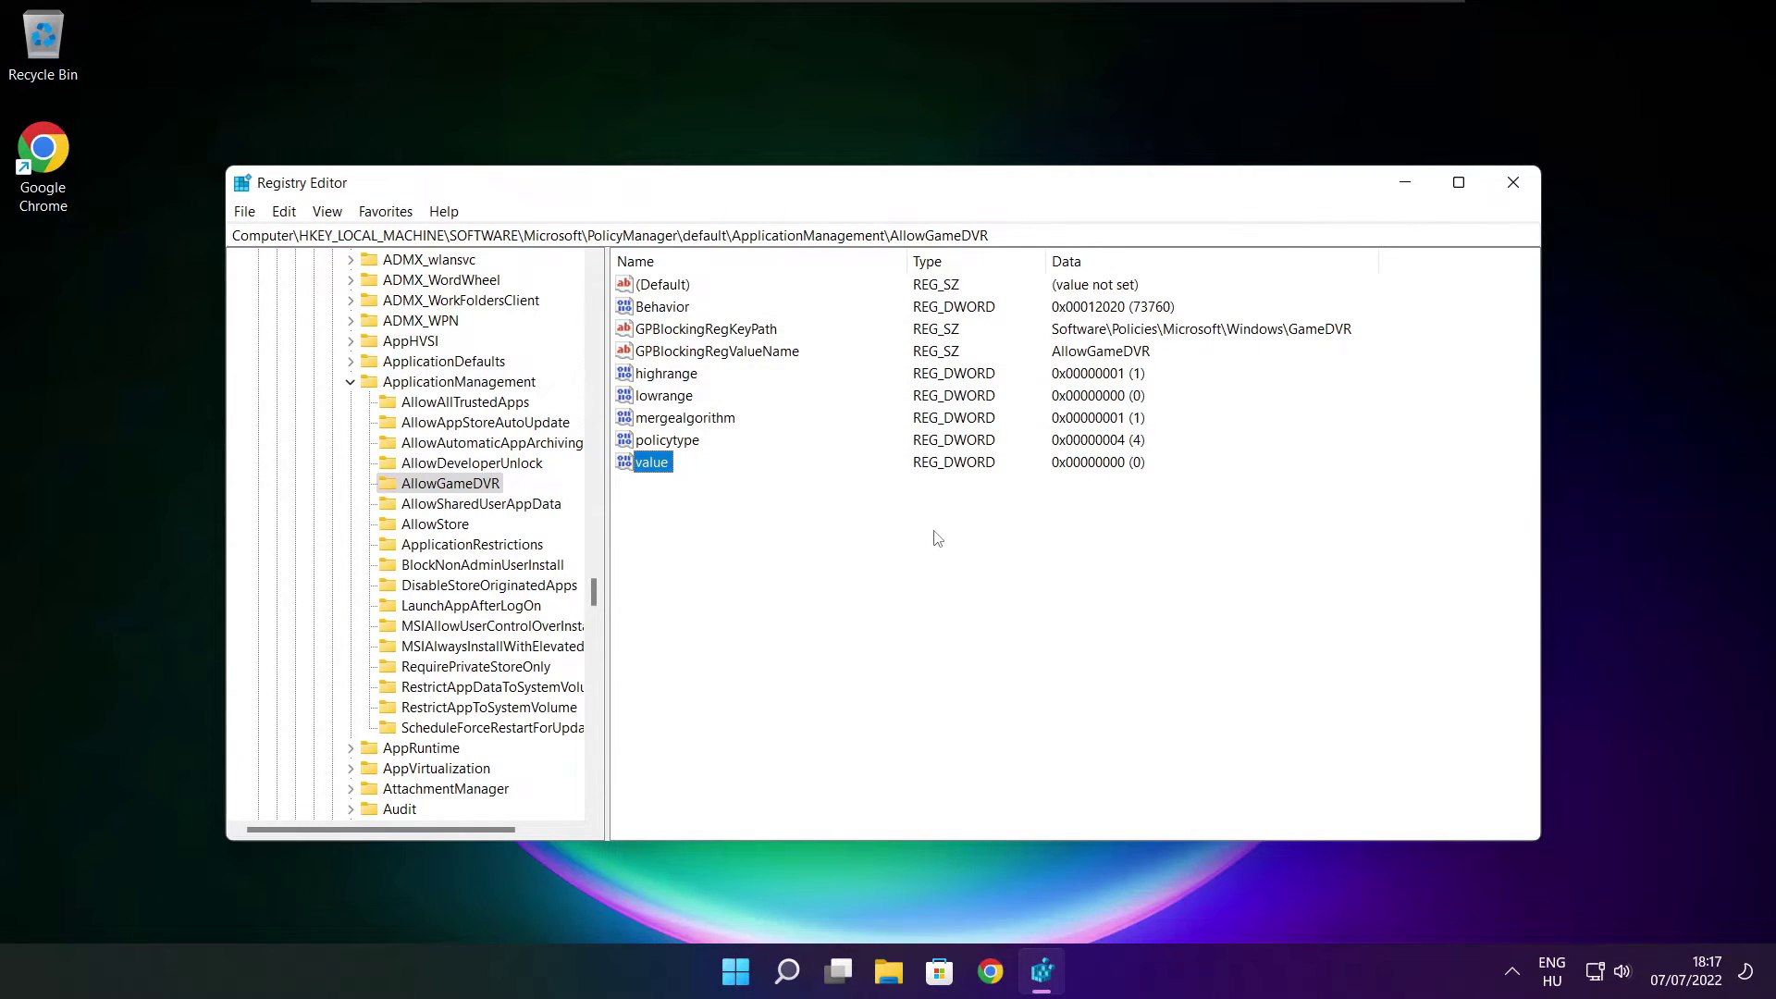
pyautogui.click(1513, 183)
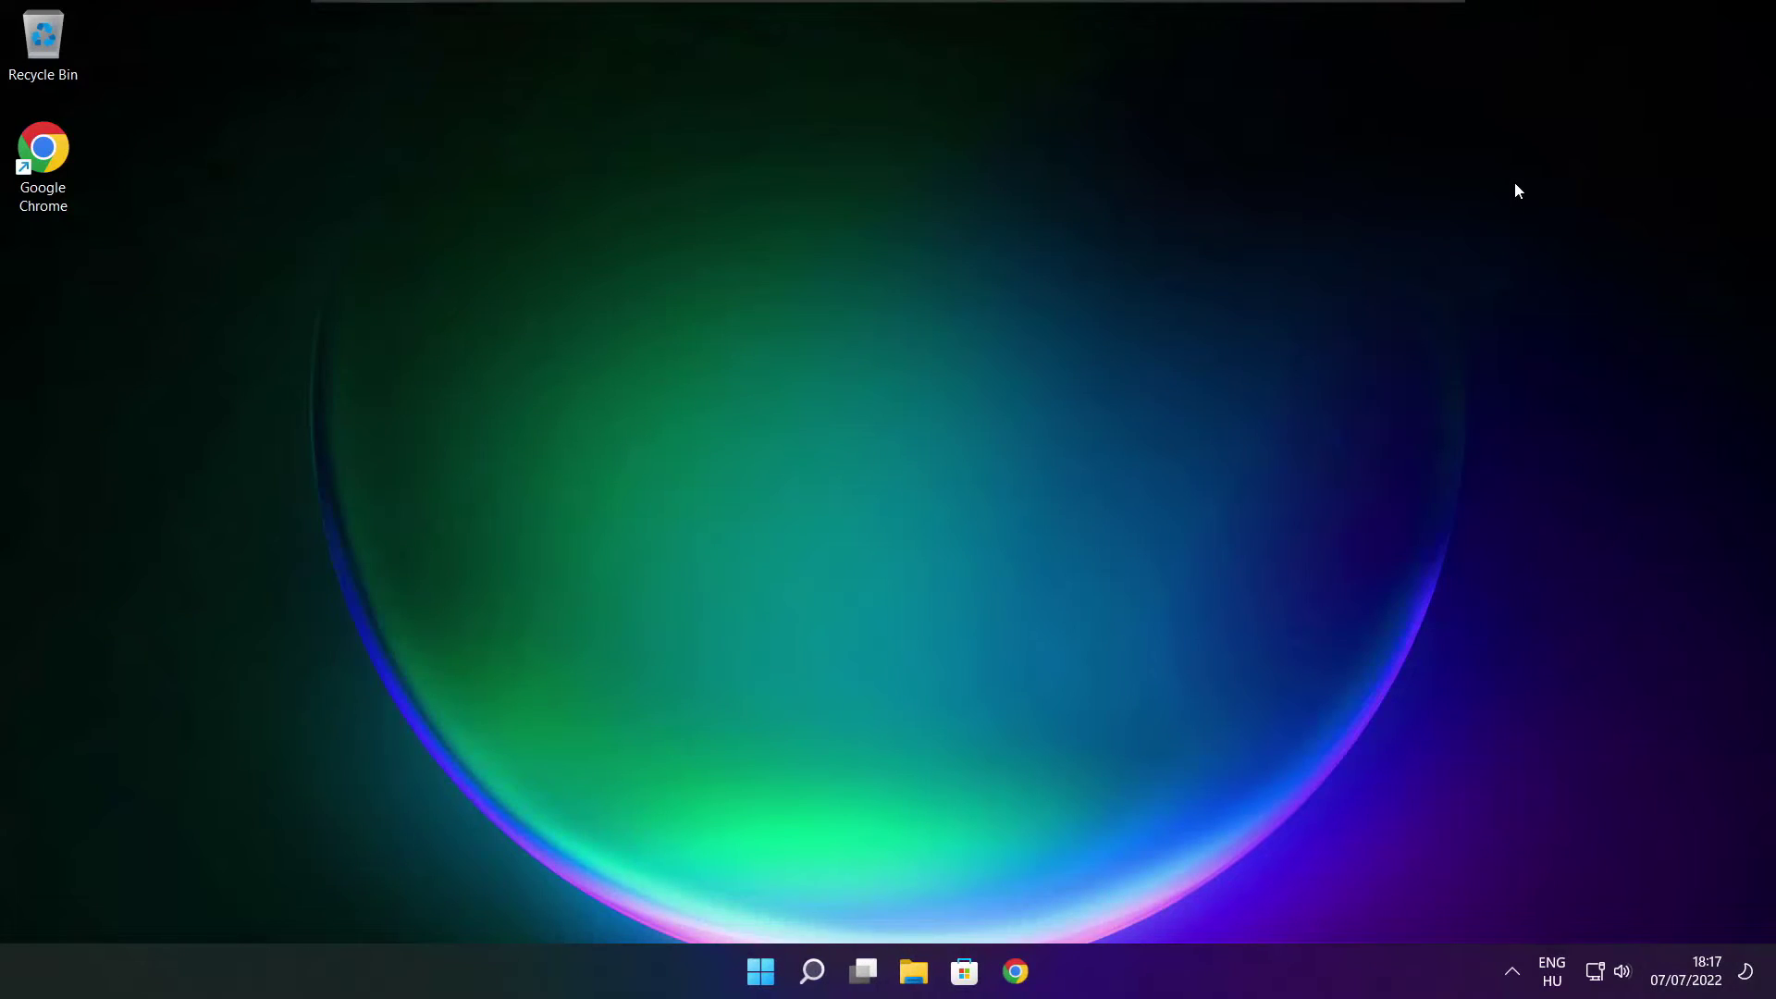
# Step: Restore Chrome, download the DirectX End-User Runtime Web Installer and launch dxwebsetup.exe
pyautogui.click(1016, 975)
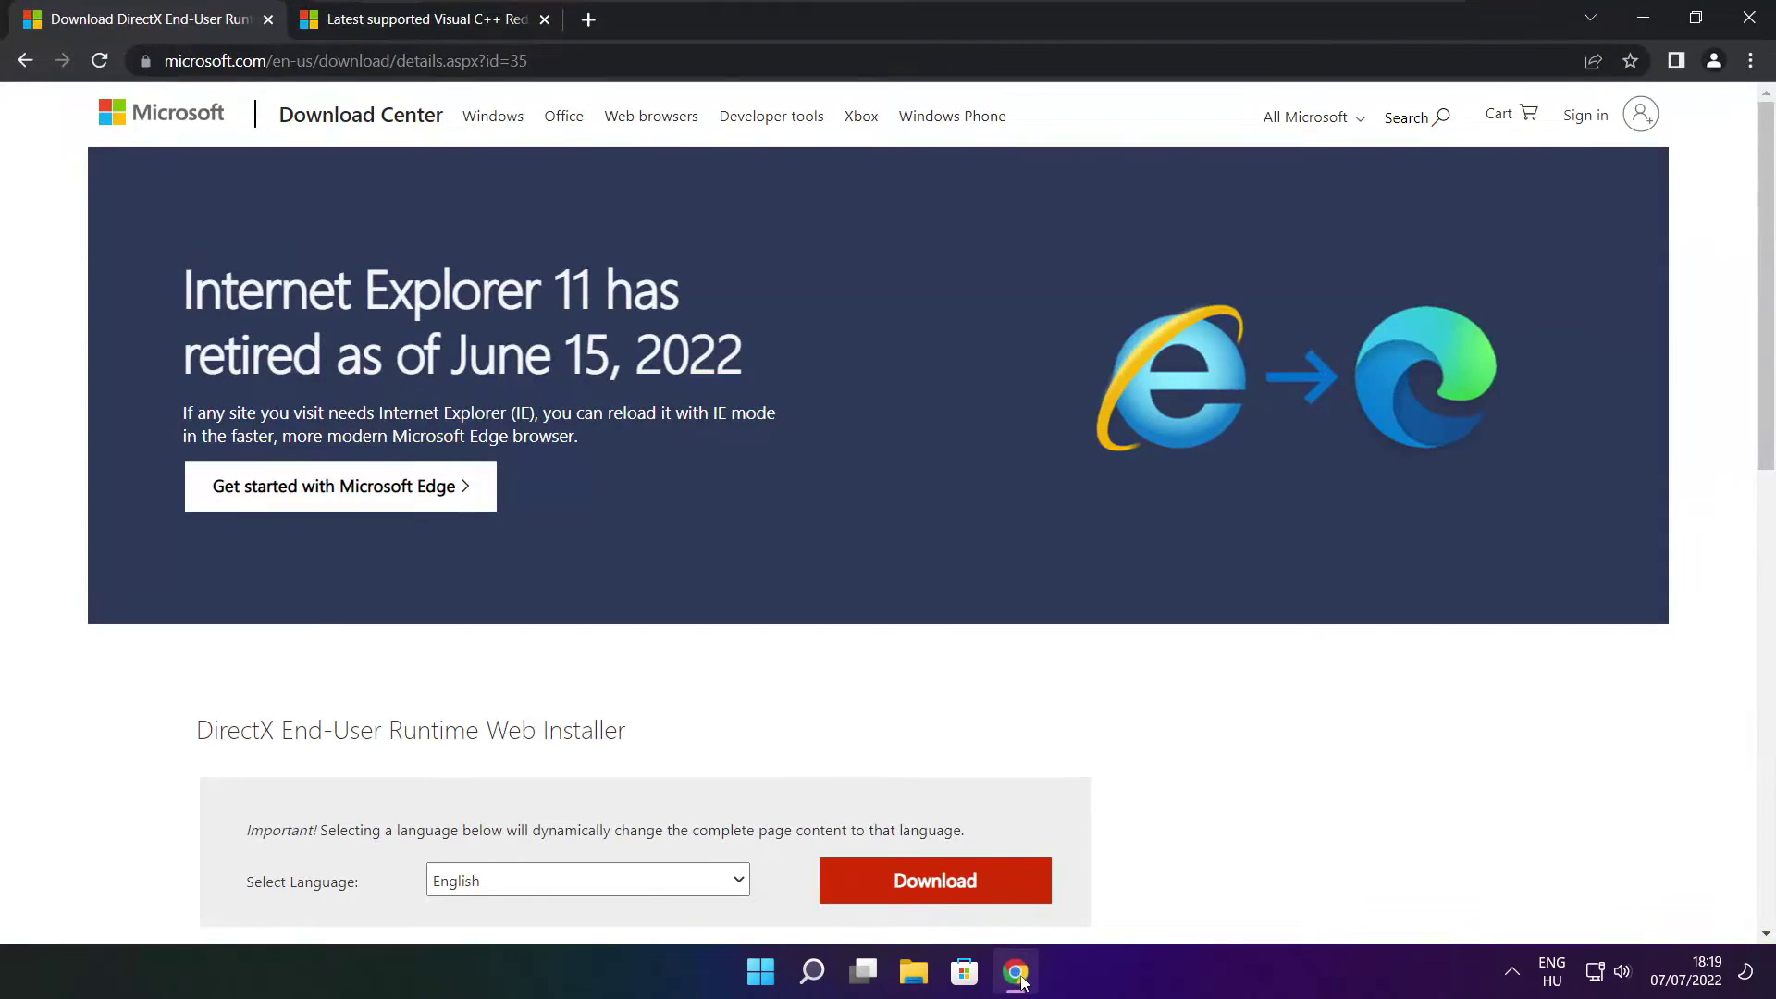
pyautogui.moveTo(528, 59)
pyautogui.mouseDown()
pyautogui.moveTo(164, 60)
pyautogui.moveTo(530, 60)
pyautogui.mouseUp()
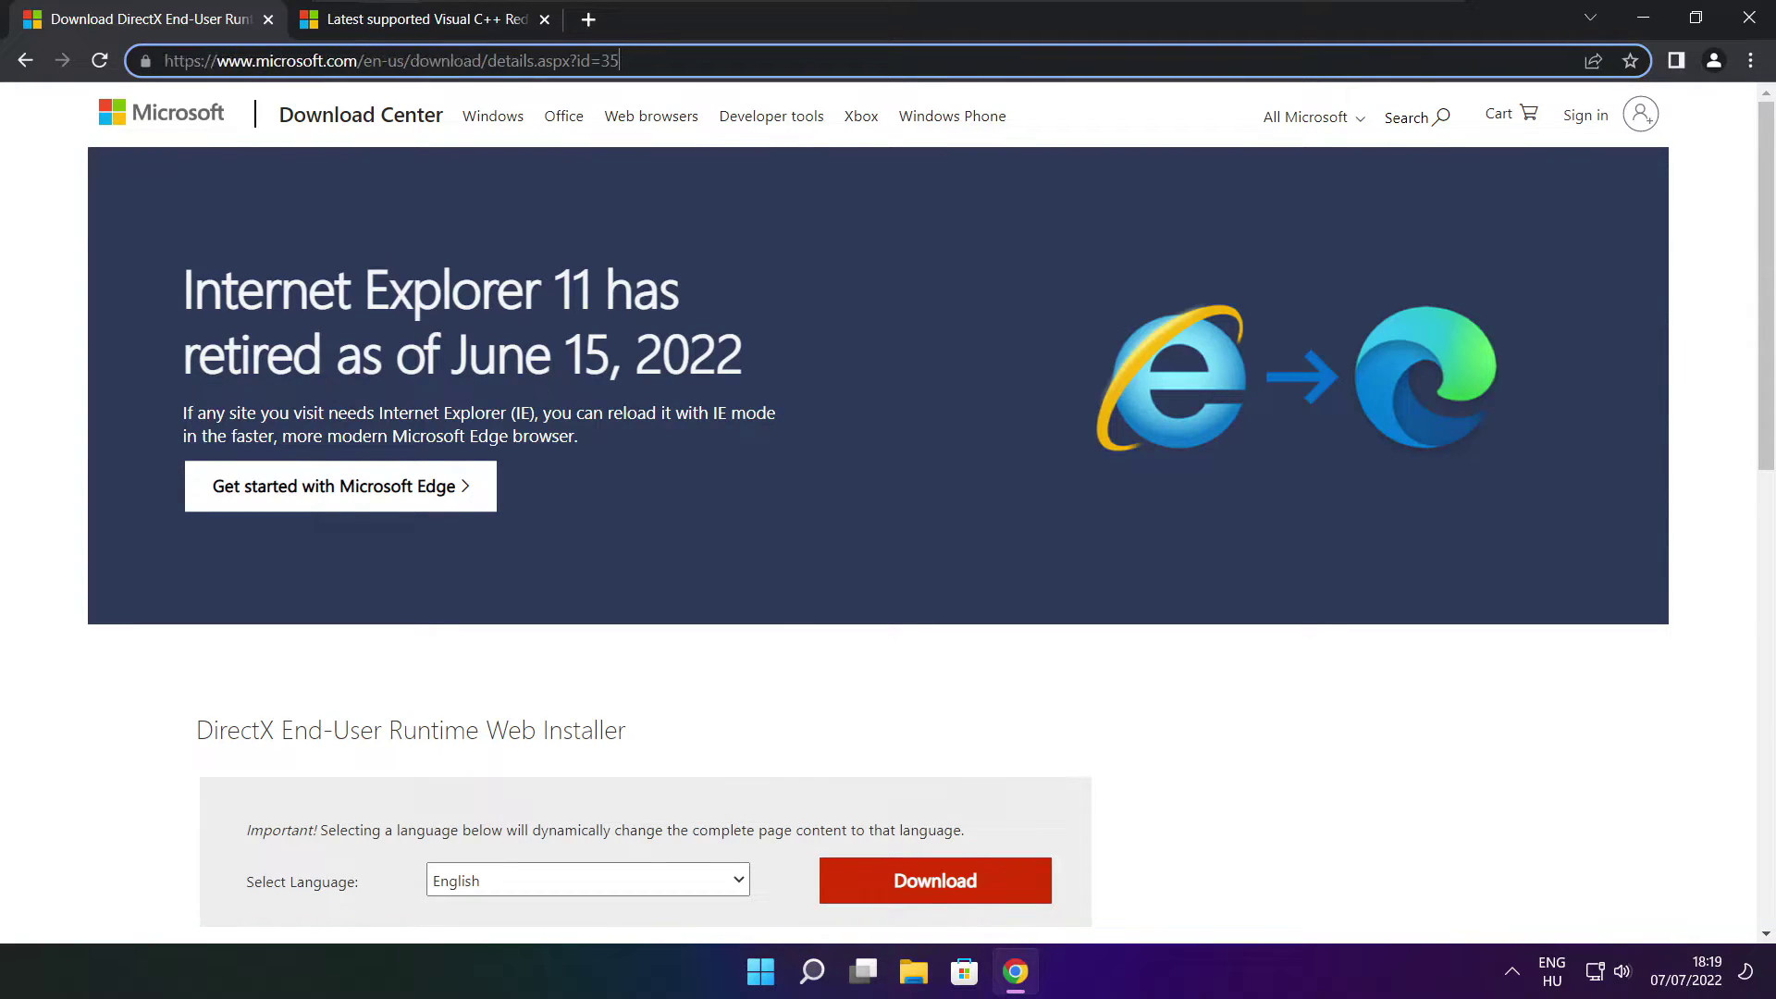
pyautogui.click(634, 666)
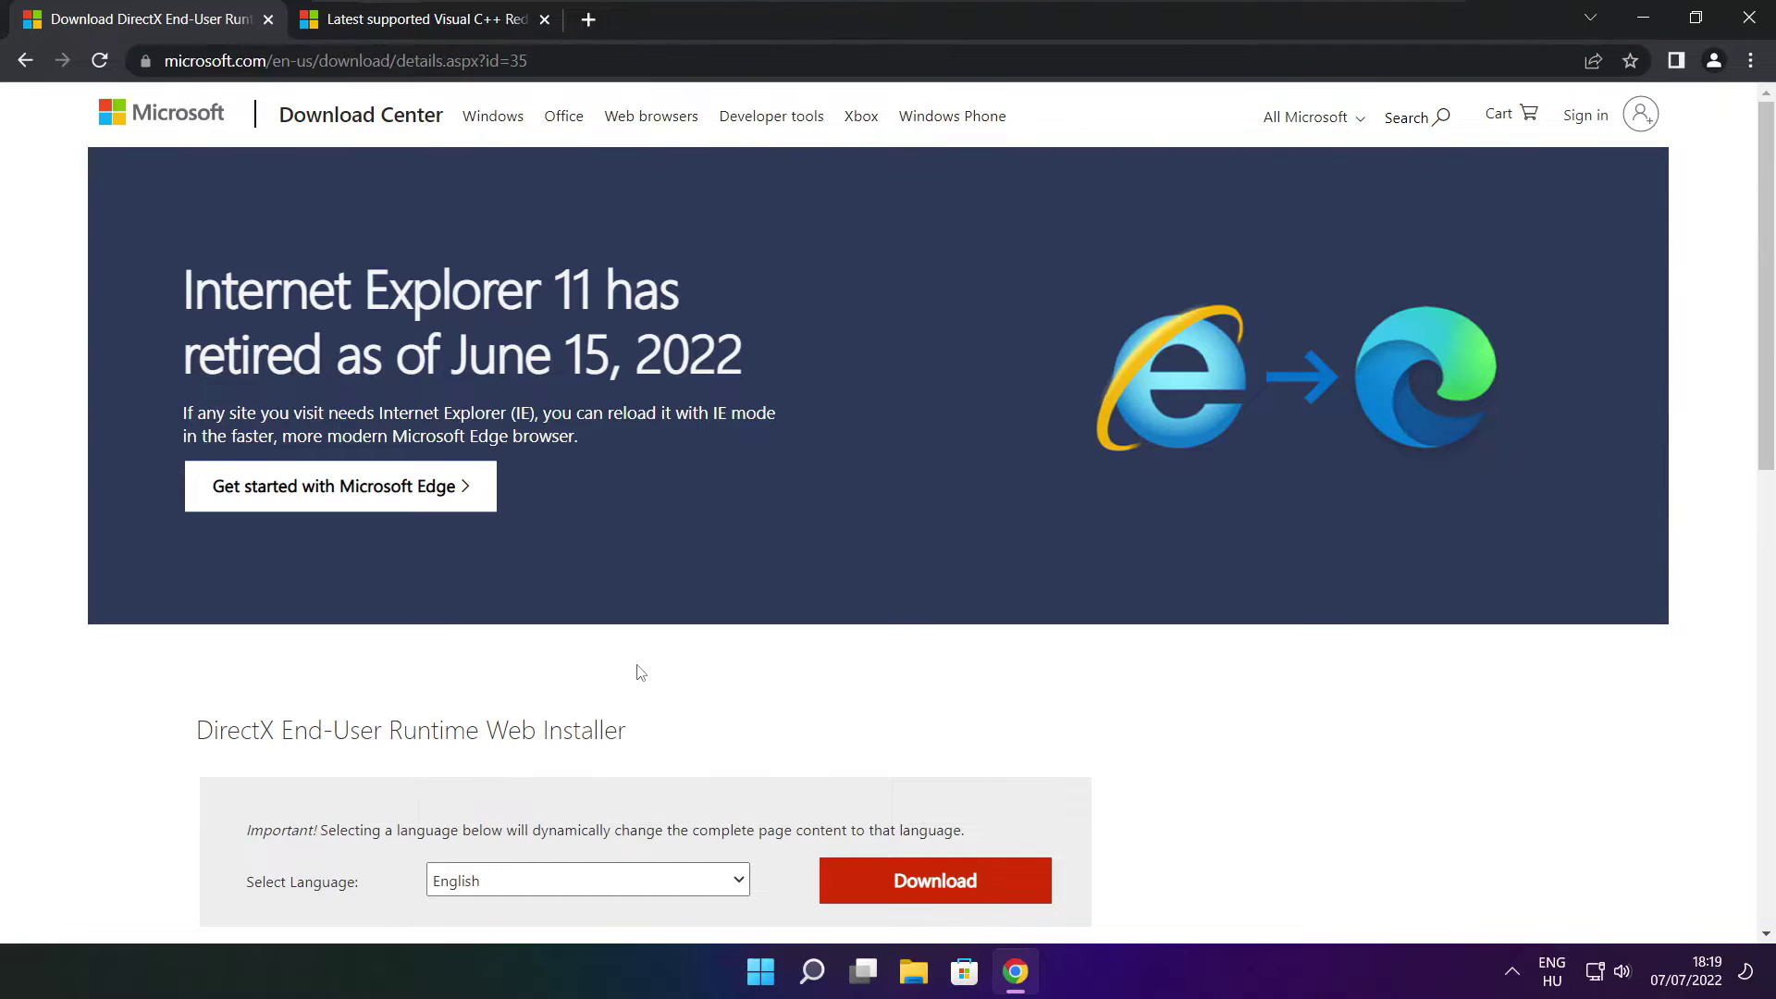
pyautogui.scroll(-3, 1760, 260)
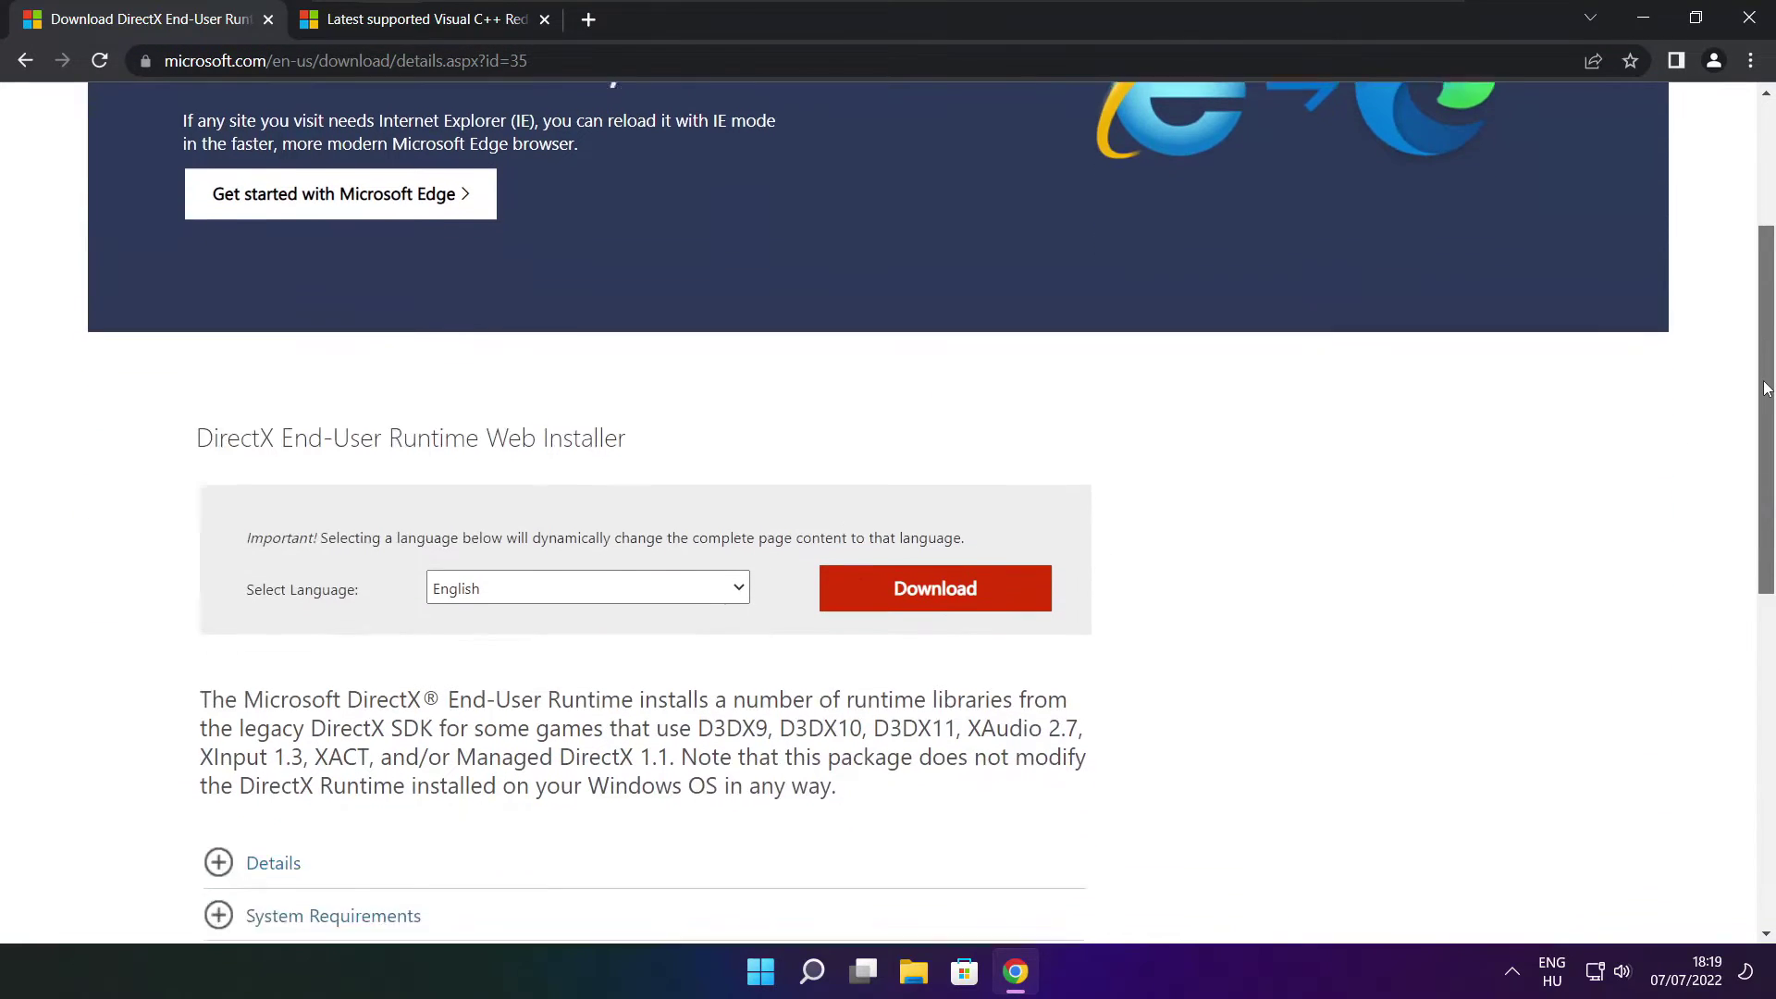
pyautogui.moveTo(632, 376)
pyautogui.mouseDown()
pyautogui.moveTo(153, 393)
pyautogui.moveTo(740, 390)
pyautogui.mouseUp()
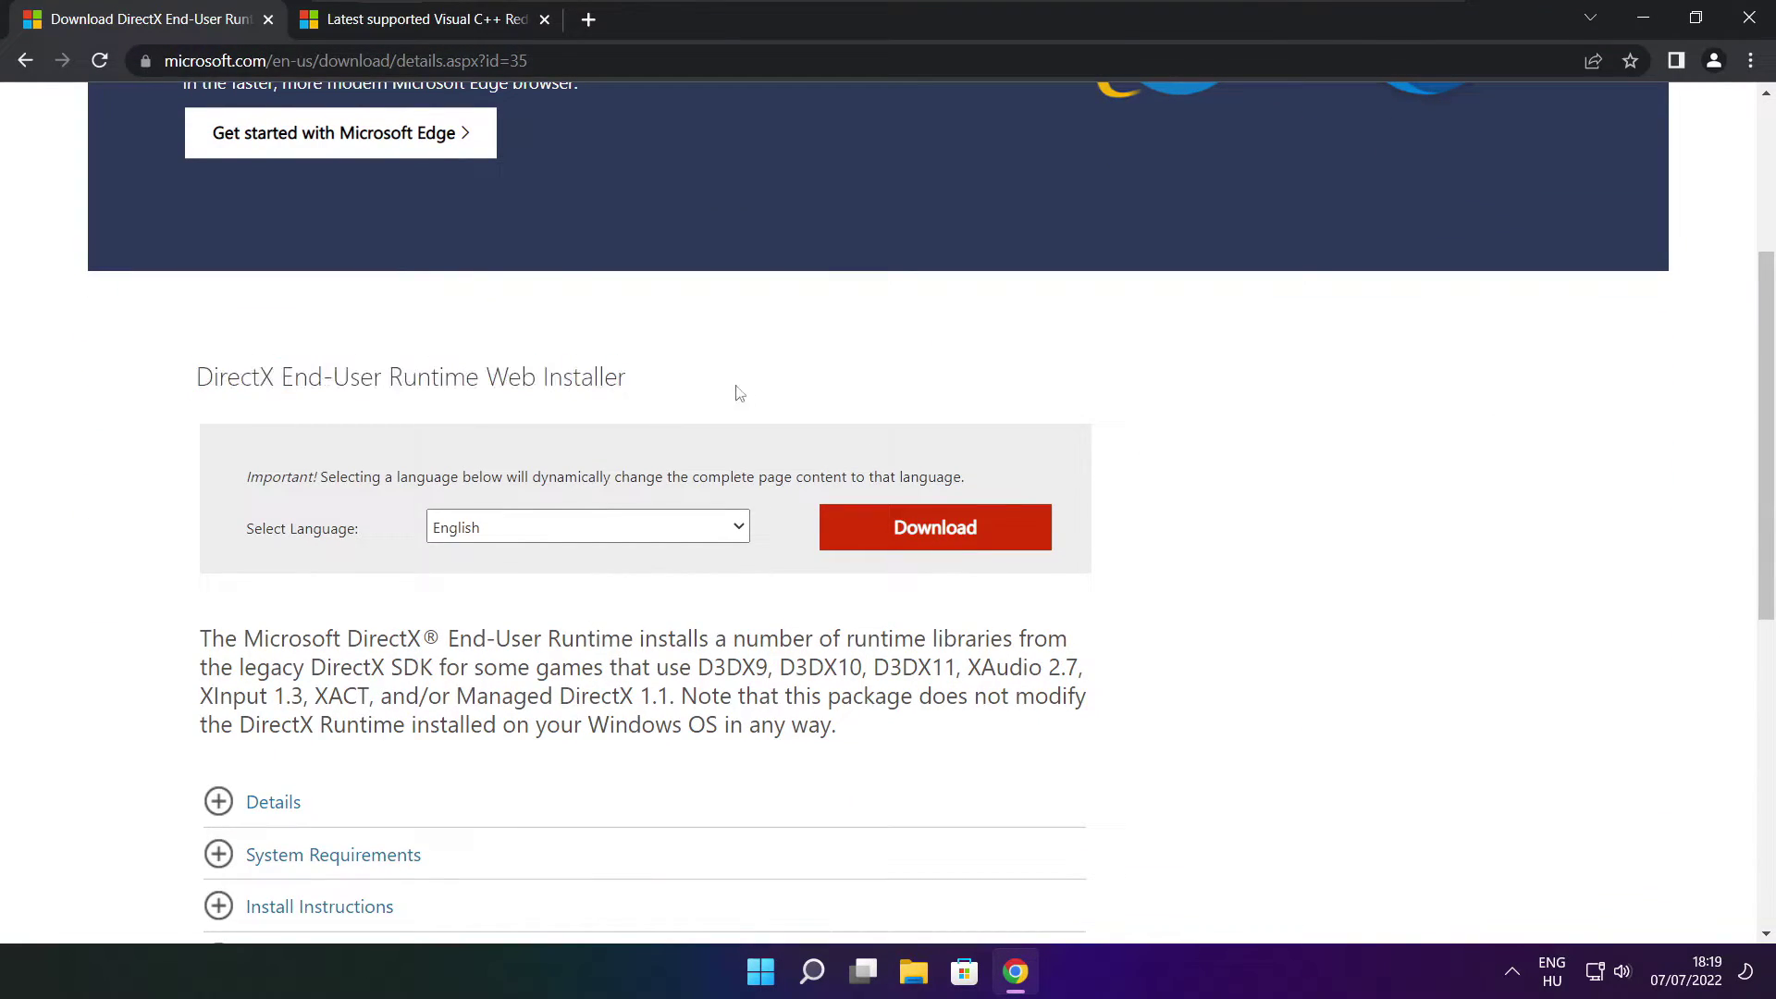
pyautogui.click(941, 533)
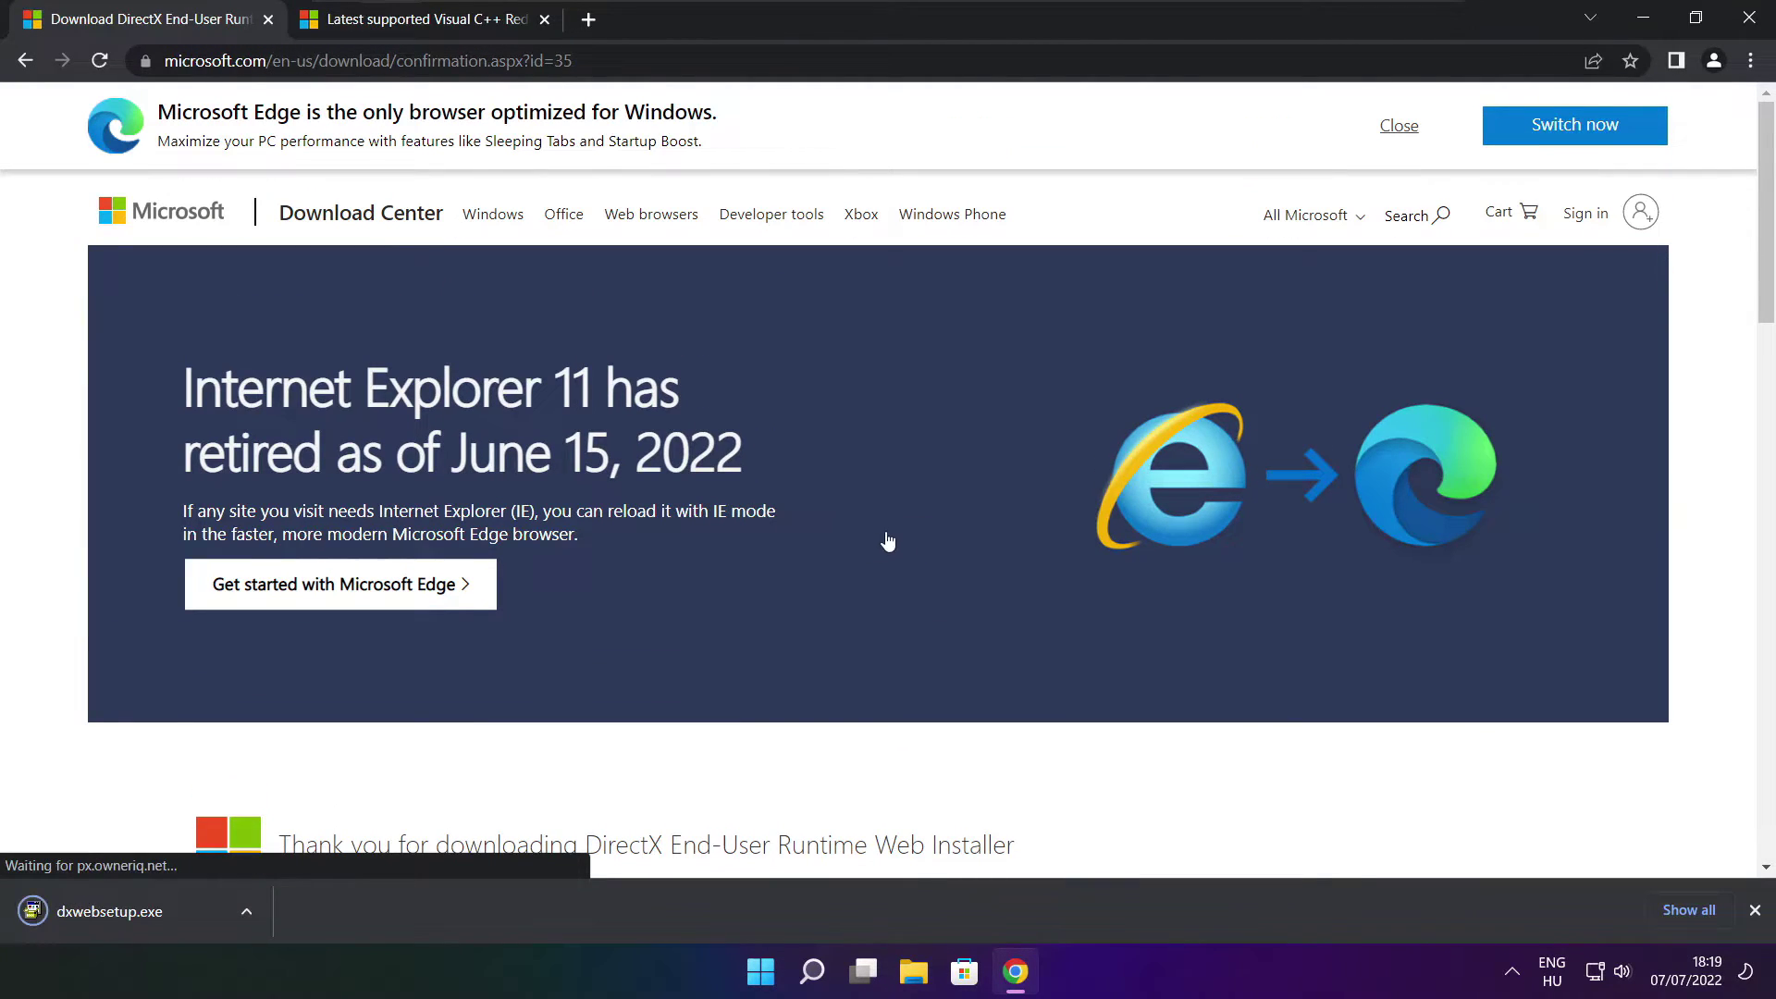
pyautogui.click(167, 912)
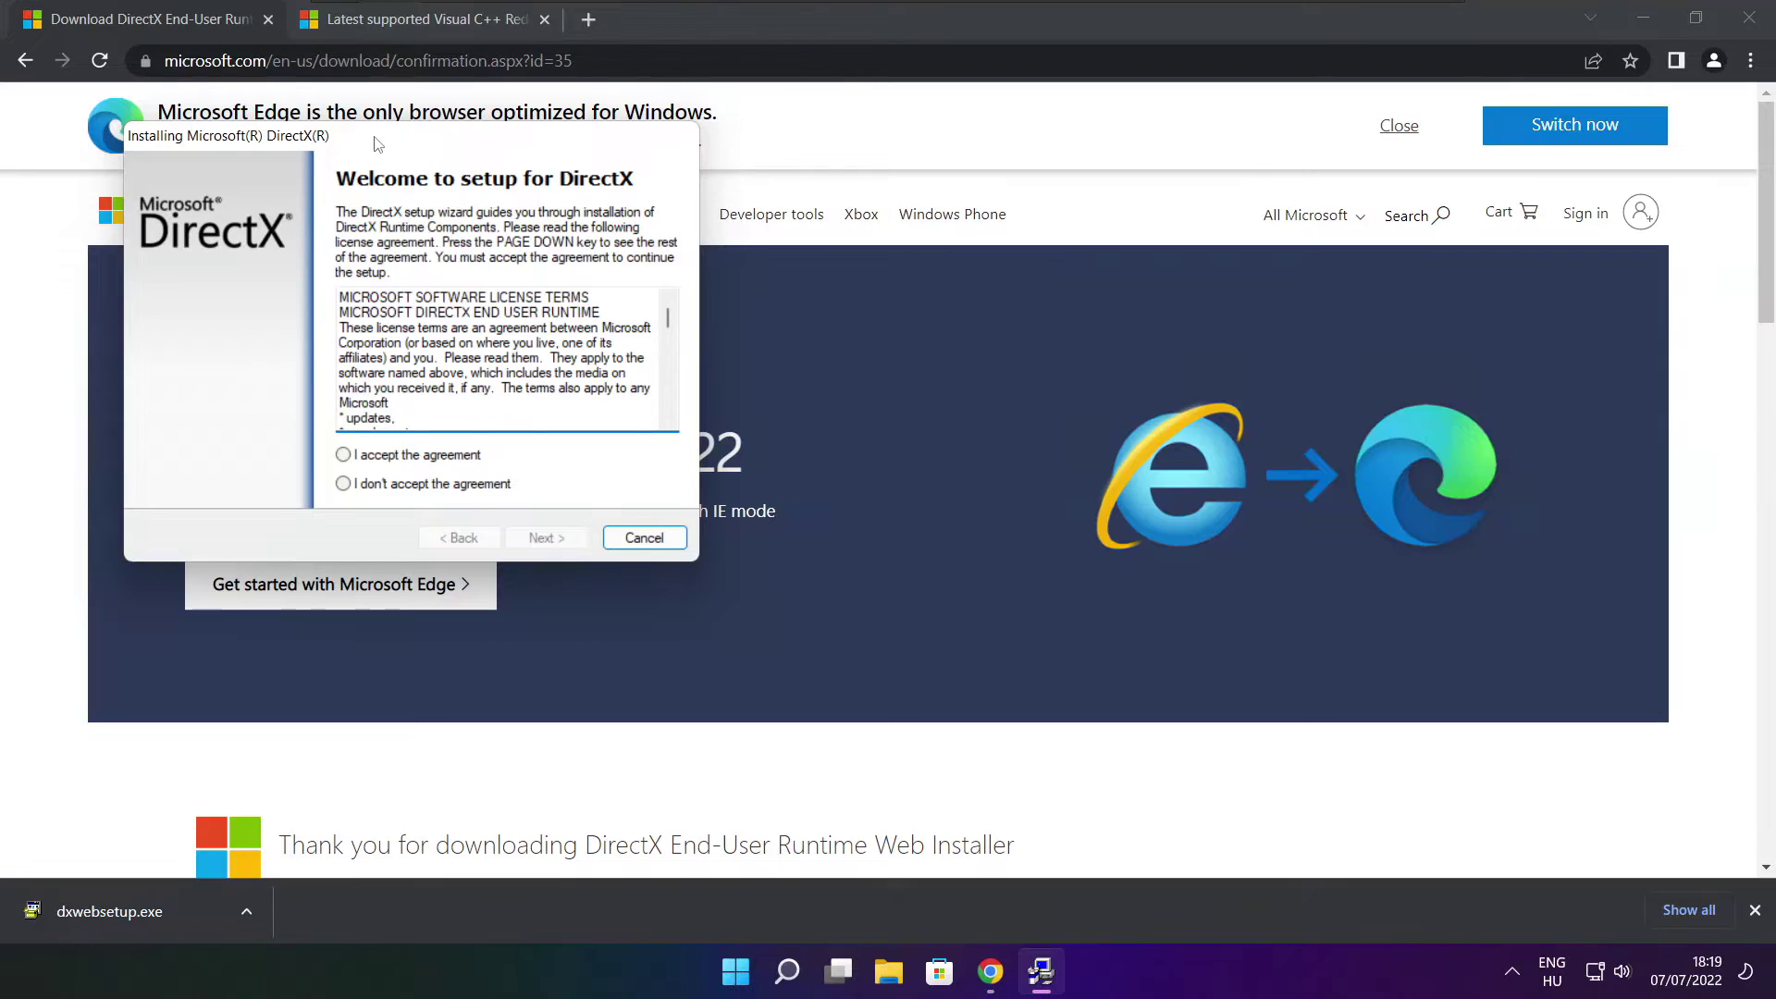
# Step: Accept the DirectX license, decline the Bing Bar, install the runtime components and finish
pyautogui.moveTo(375, 143); pyautogui.dragTo(845, 268)
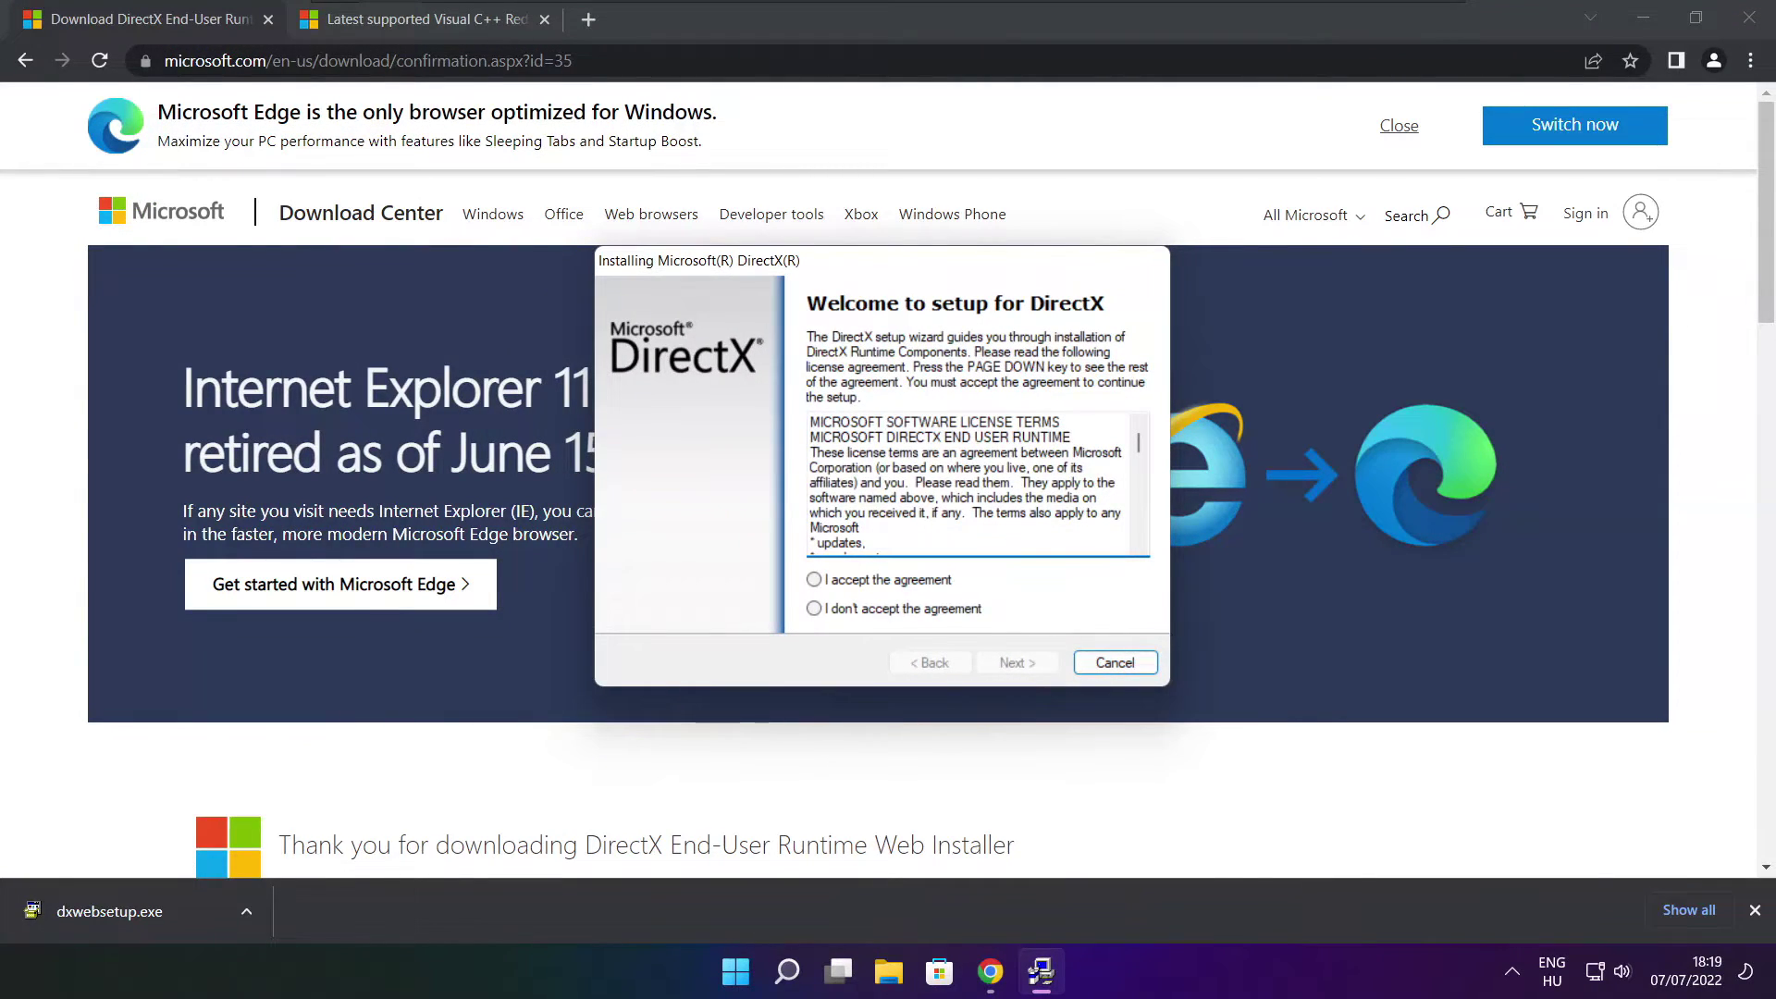
pyautogui.moveTo(1138, 443); pyautogui.dragTo(1138, 534)
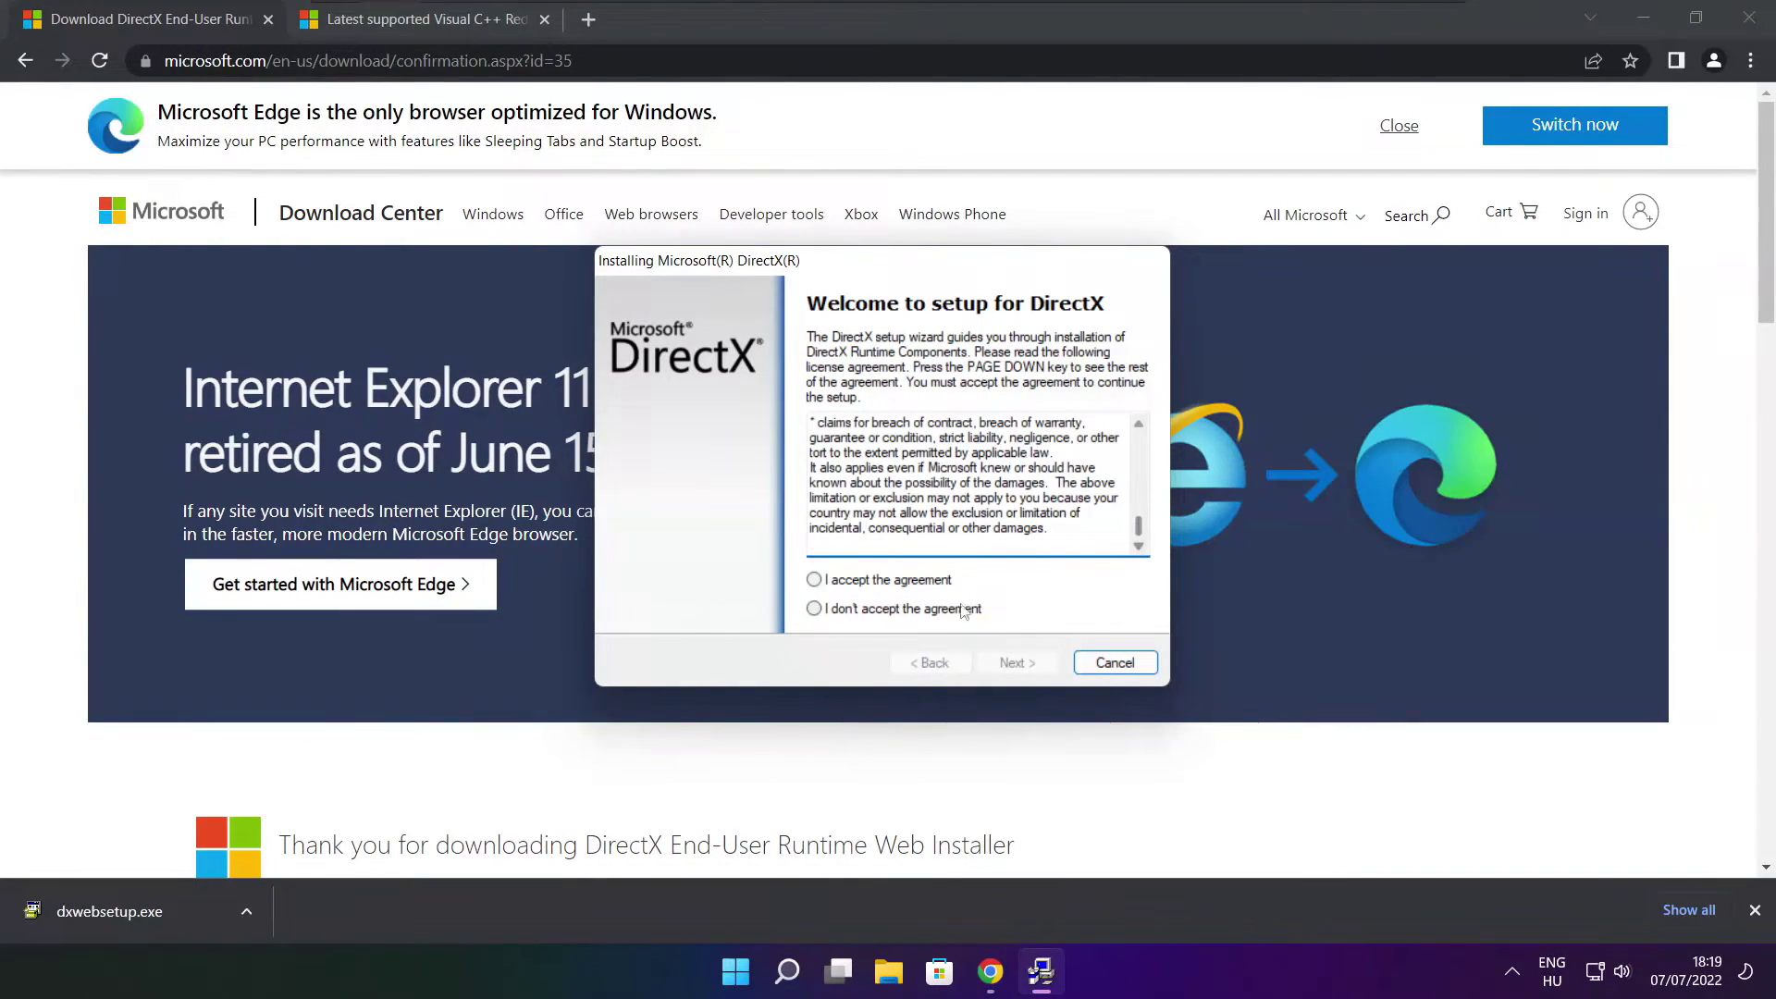
pyautogui.click(847, 588)
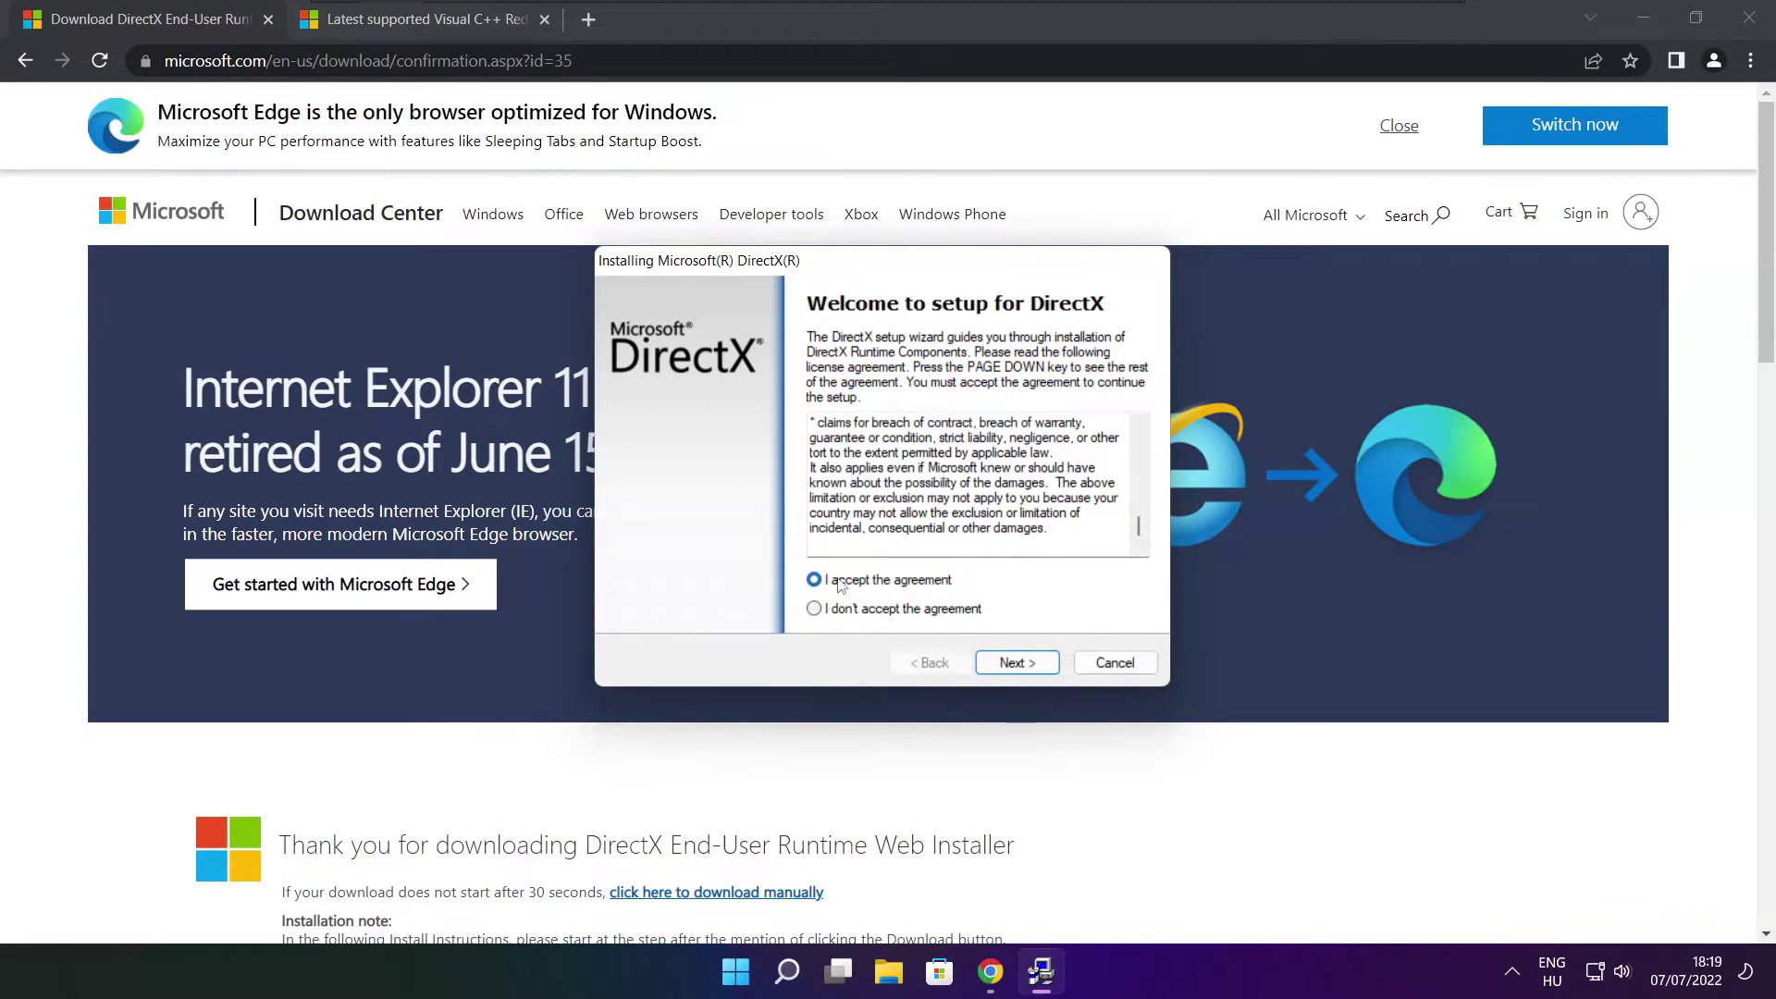
pyautogui.click(1026, 665)
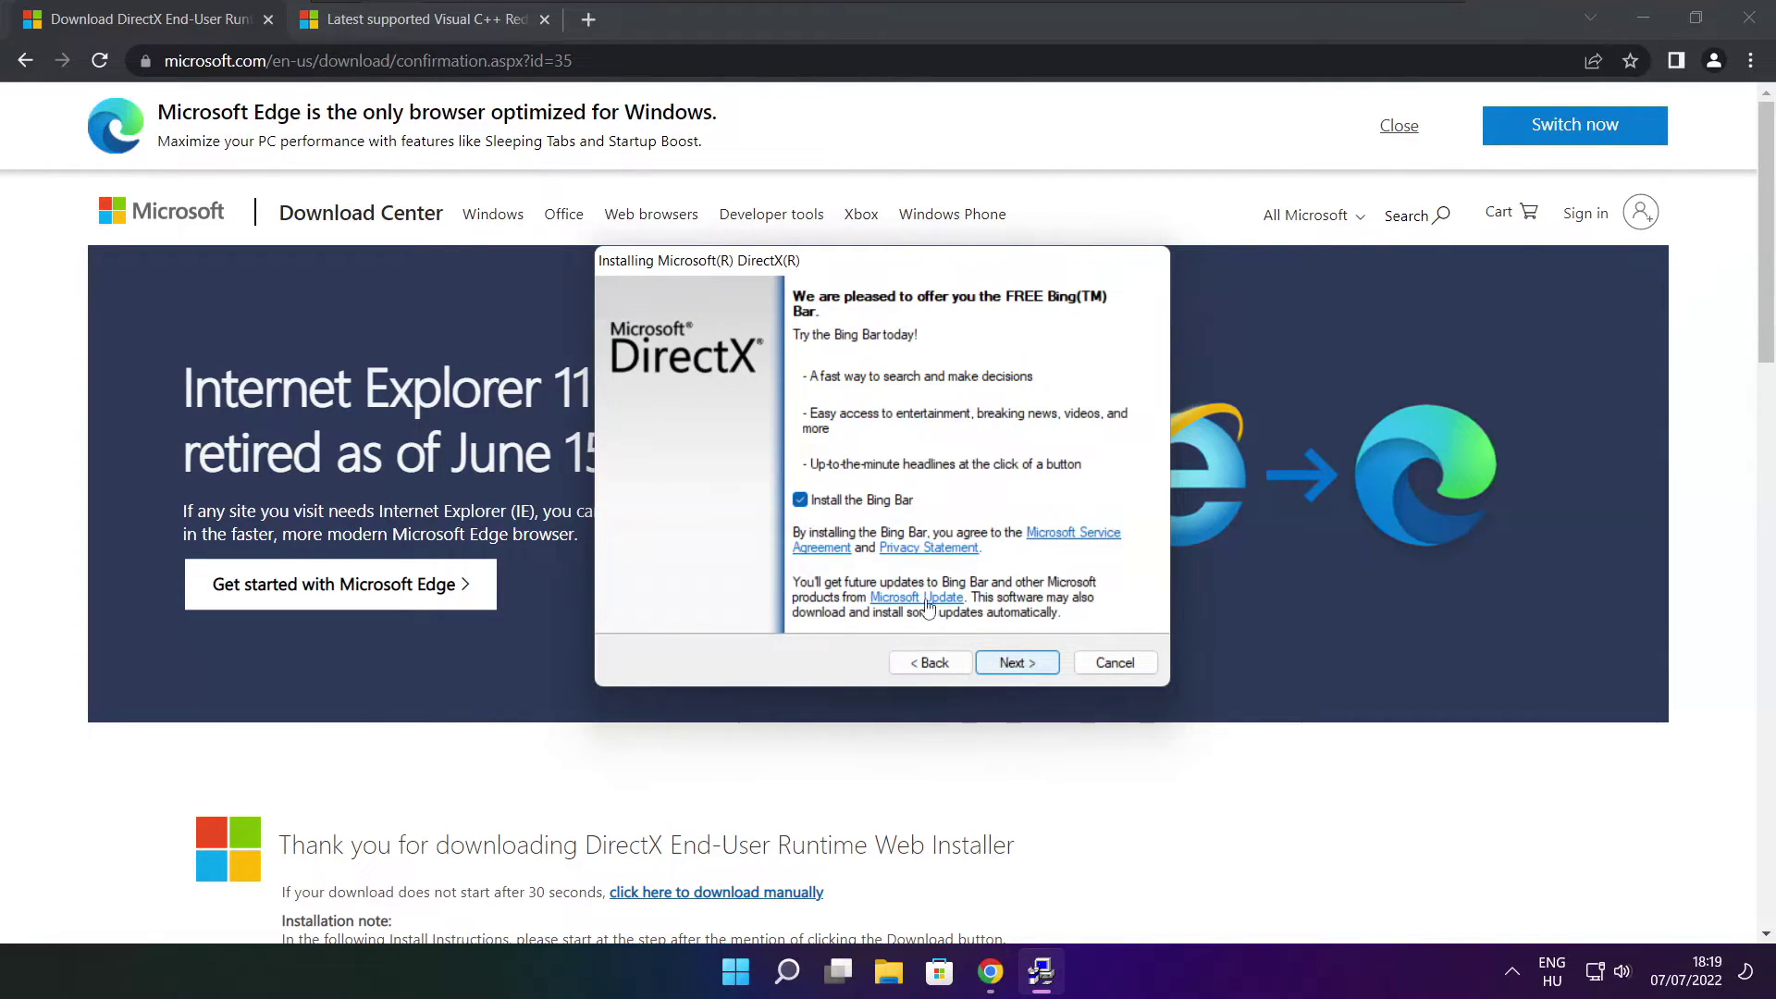
pyautogui.click(800, 501)
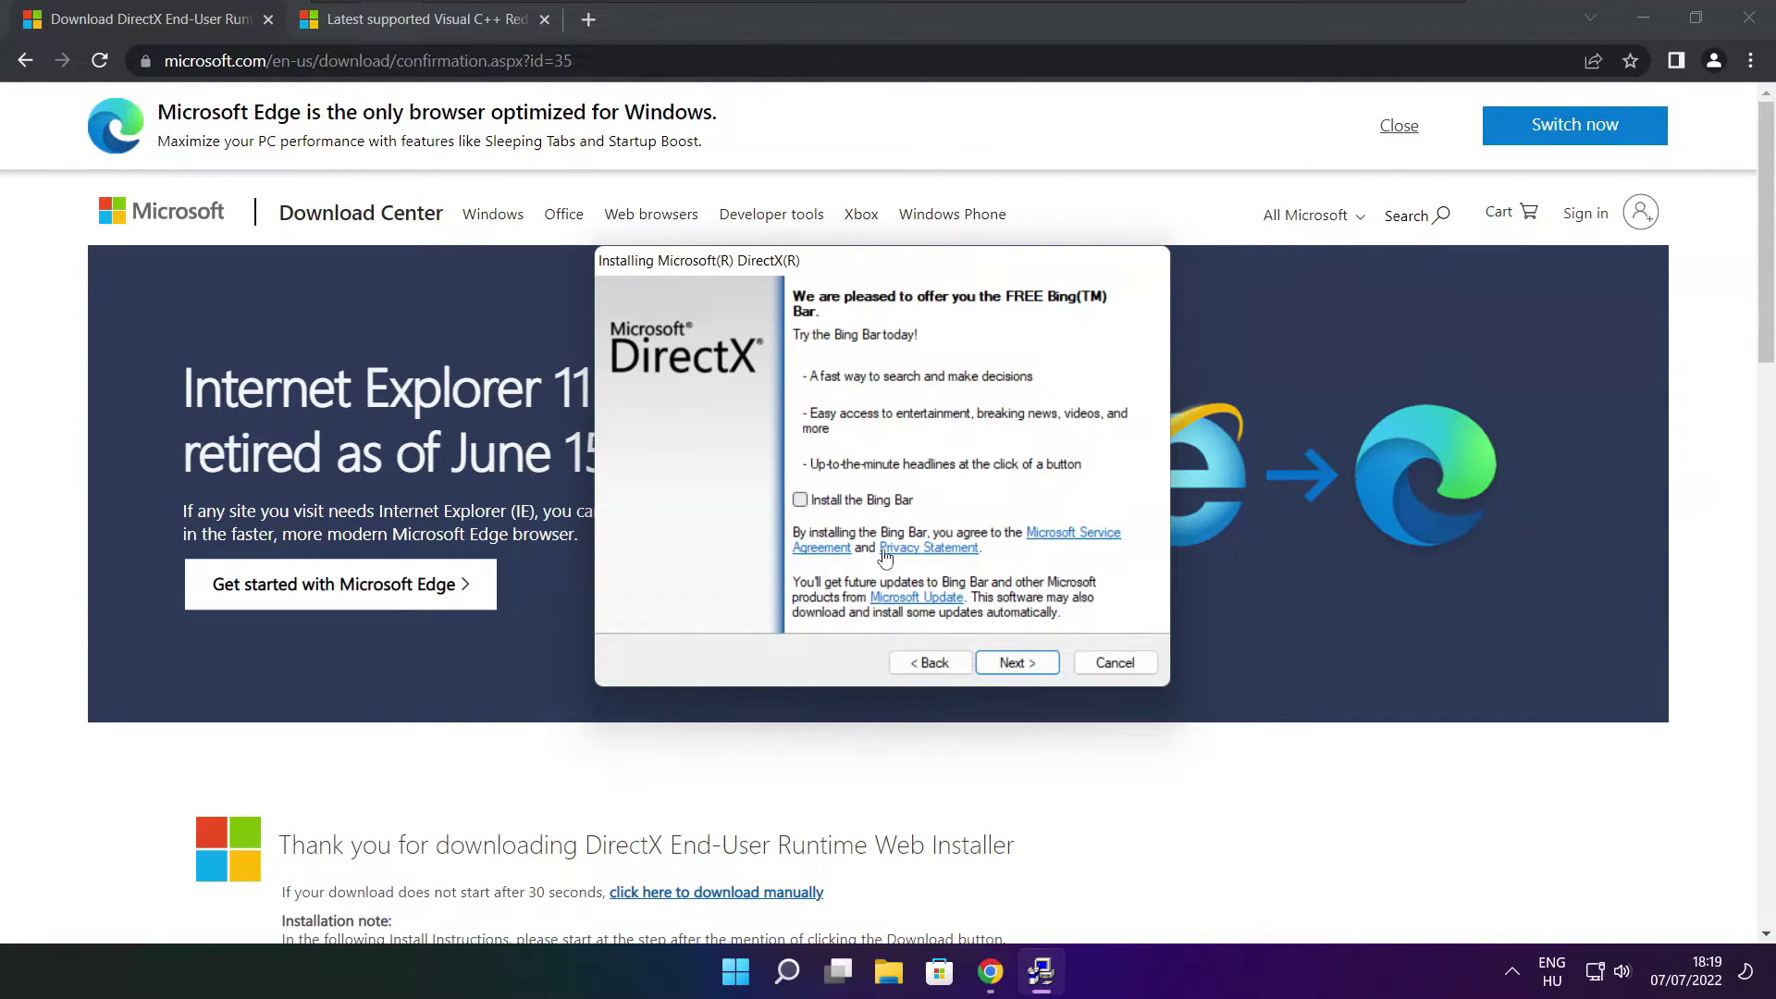
pyautogui.click(1023, 666)
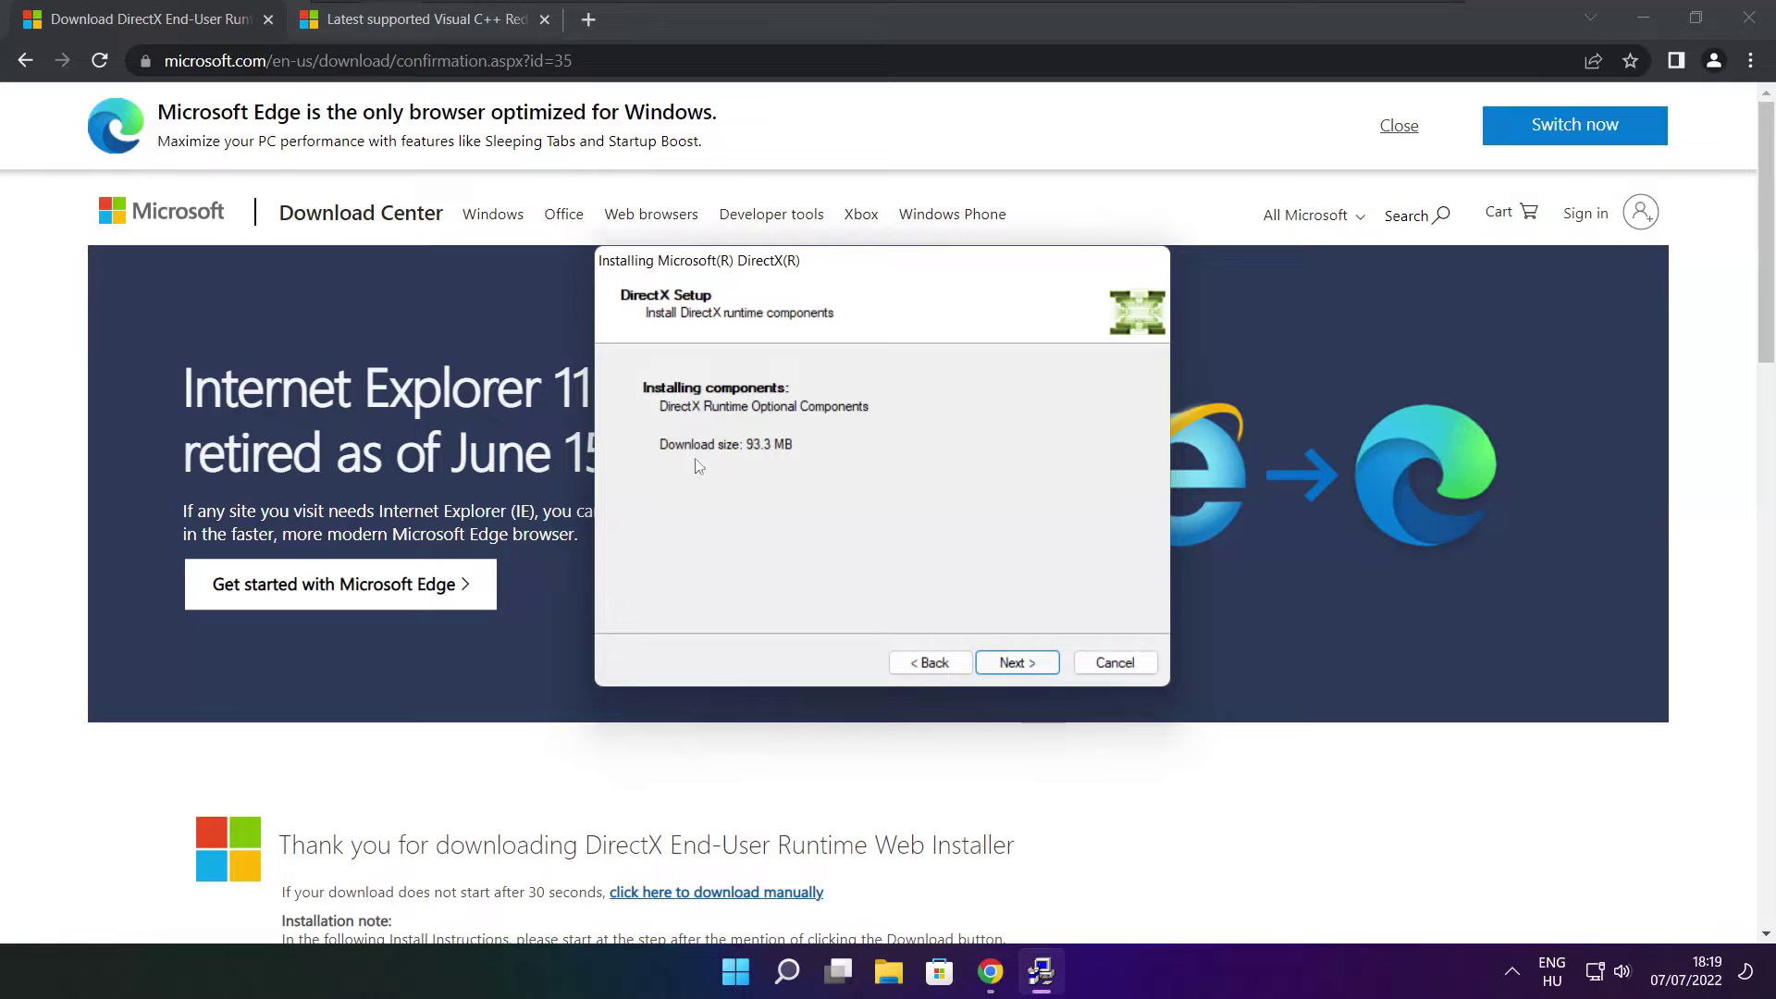
pyautogui.click(1017, 664)
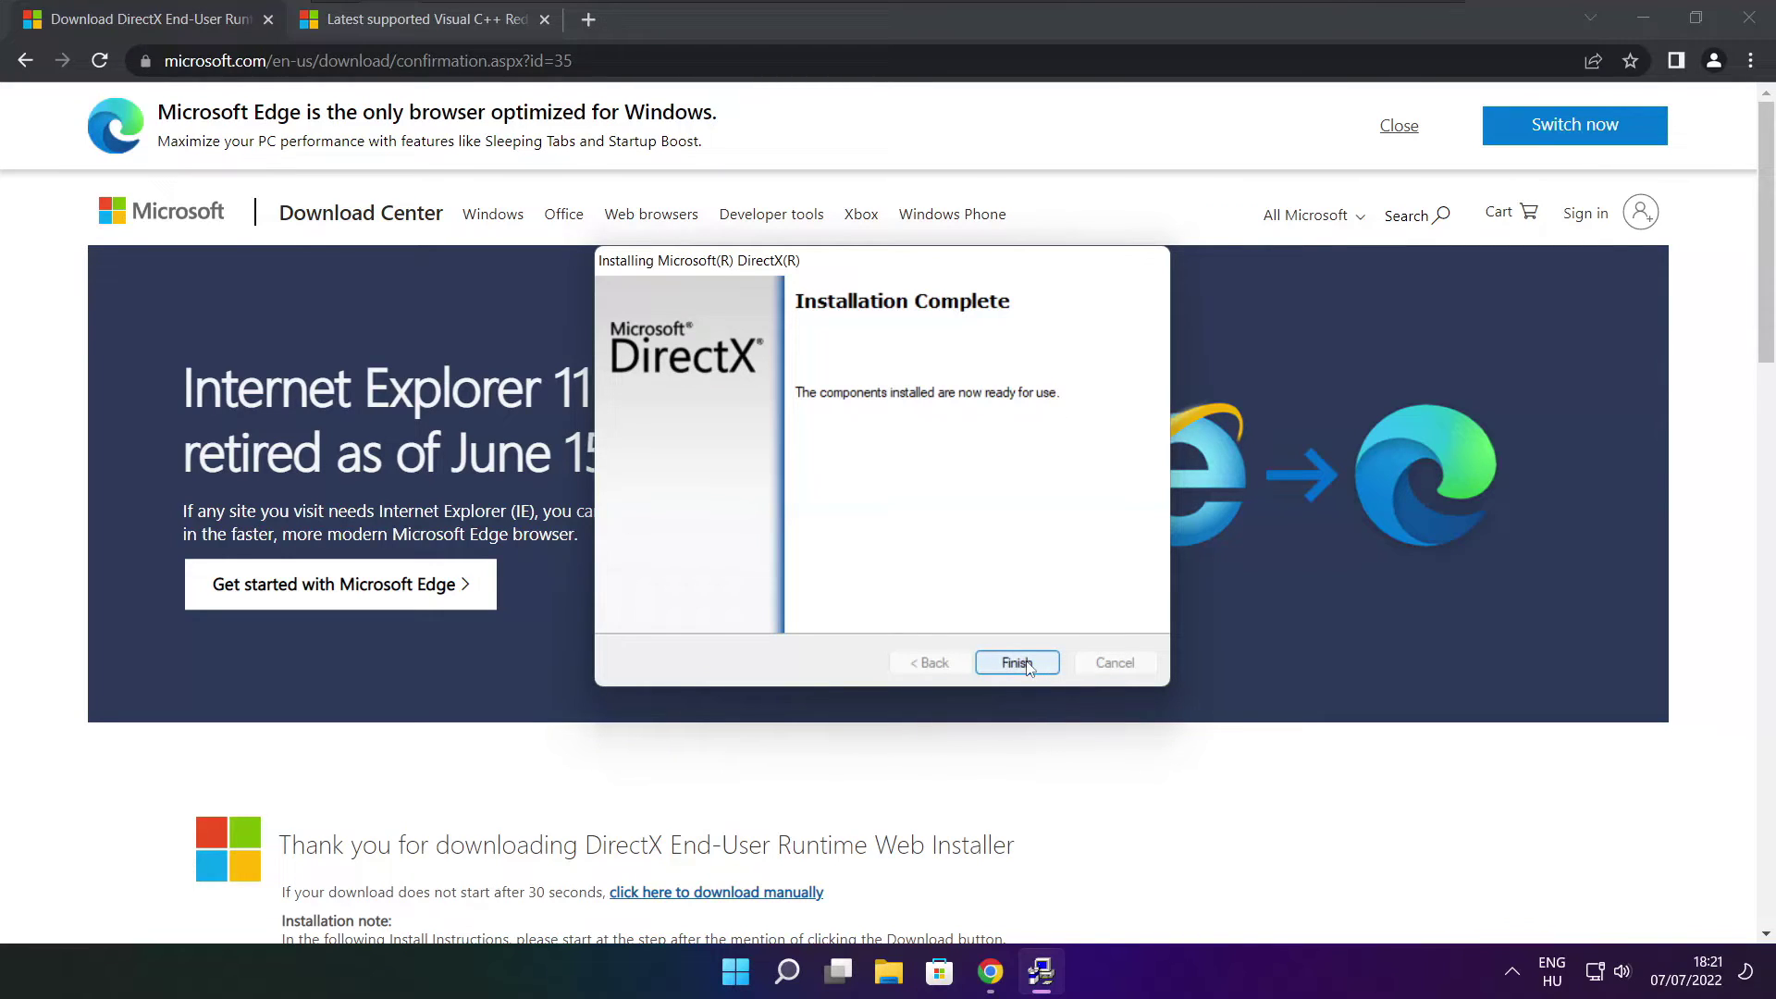
pyautogui.click(1017, 663)
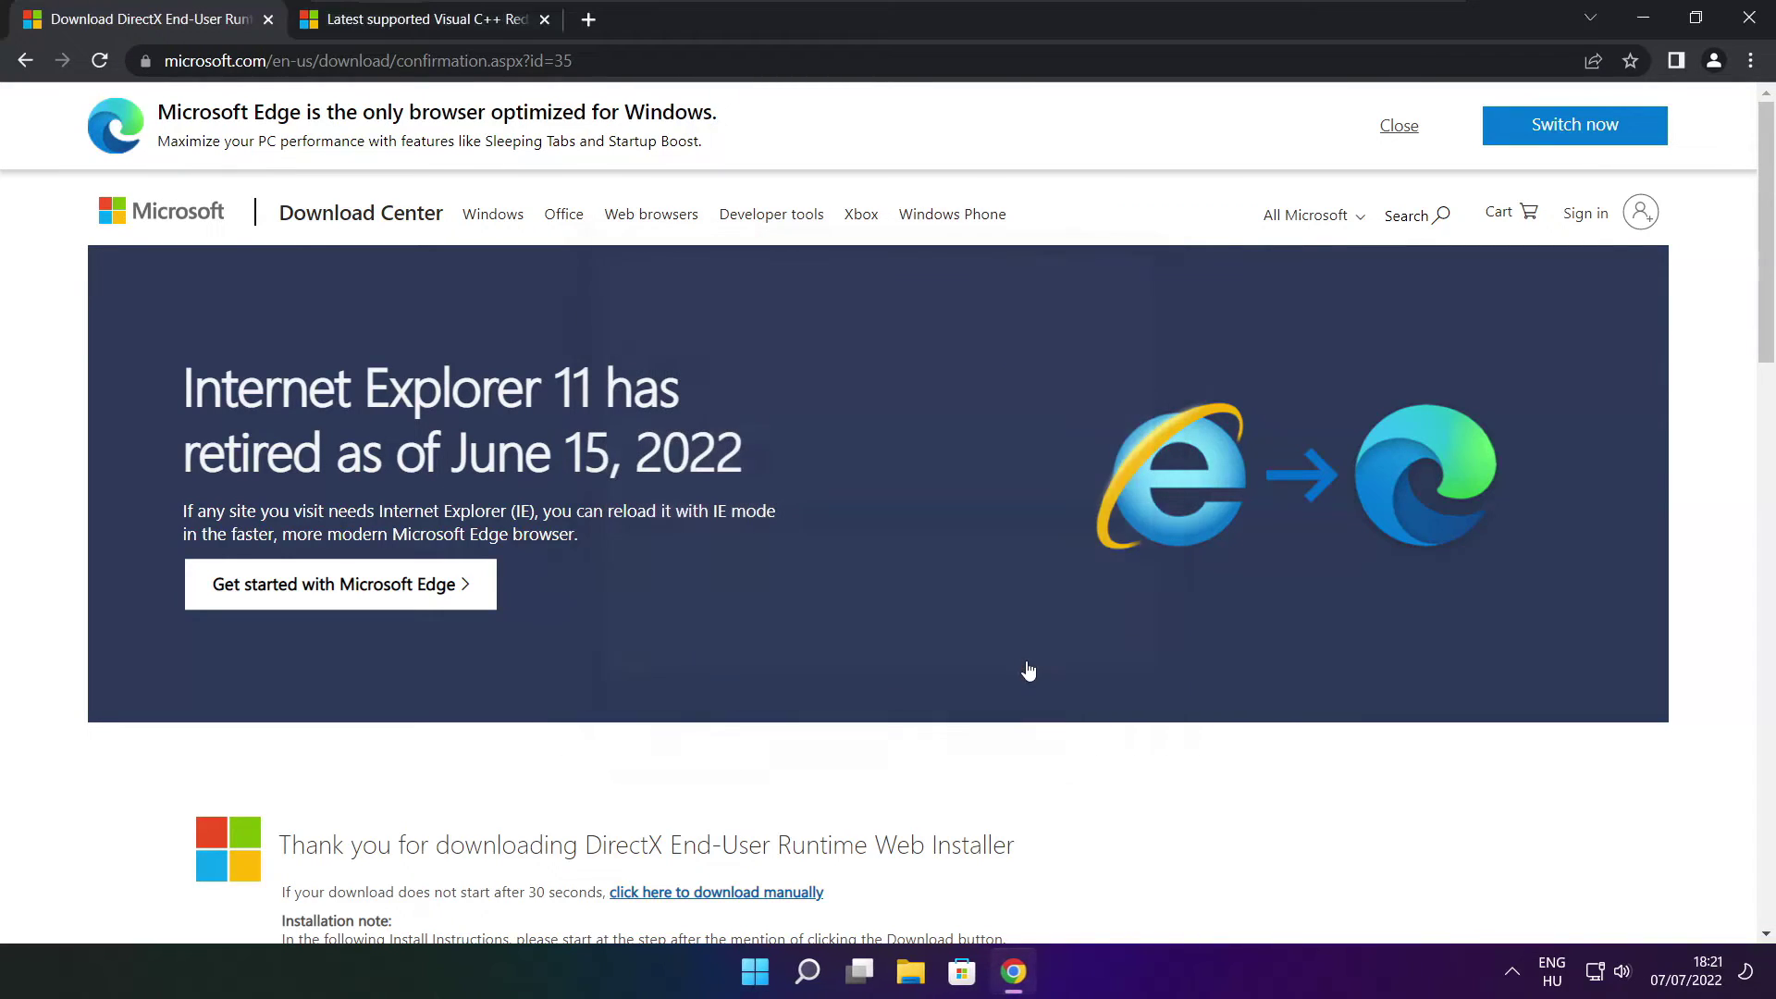
# Step: Close the DirectX tab and bring the Visual Studio 2015–2022 redistributable table into view
pyautogui.click(268, 20)
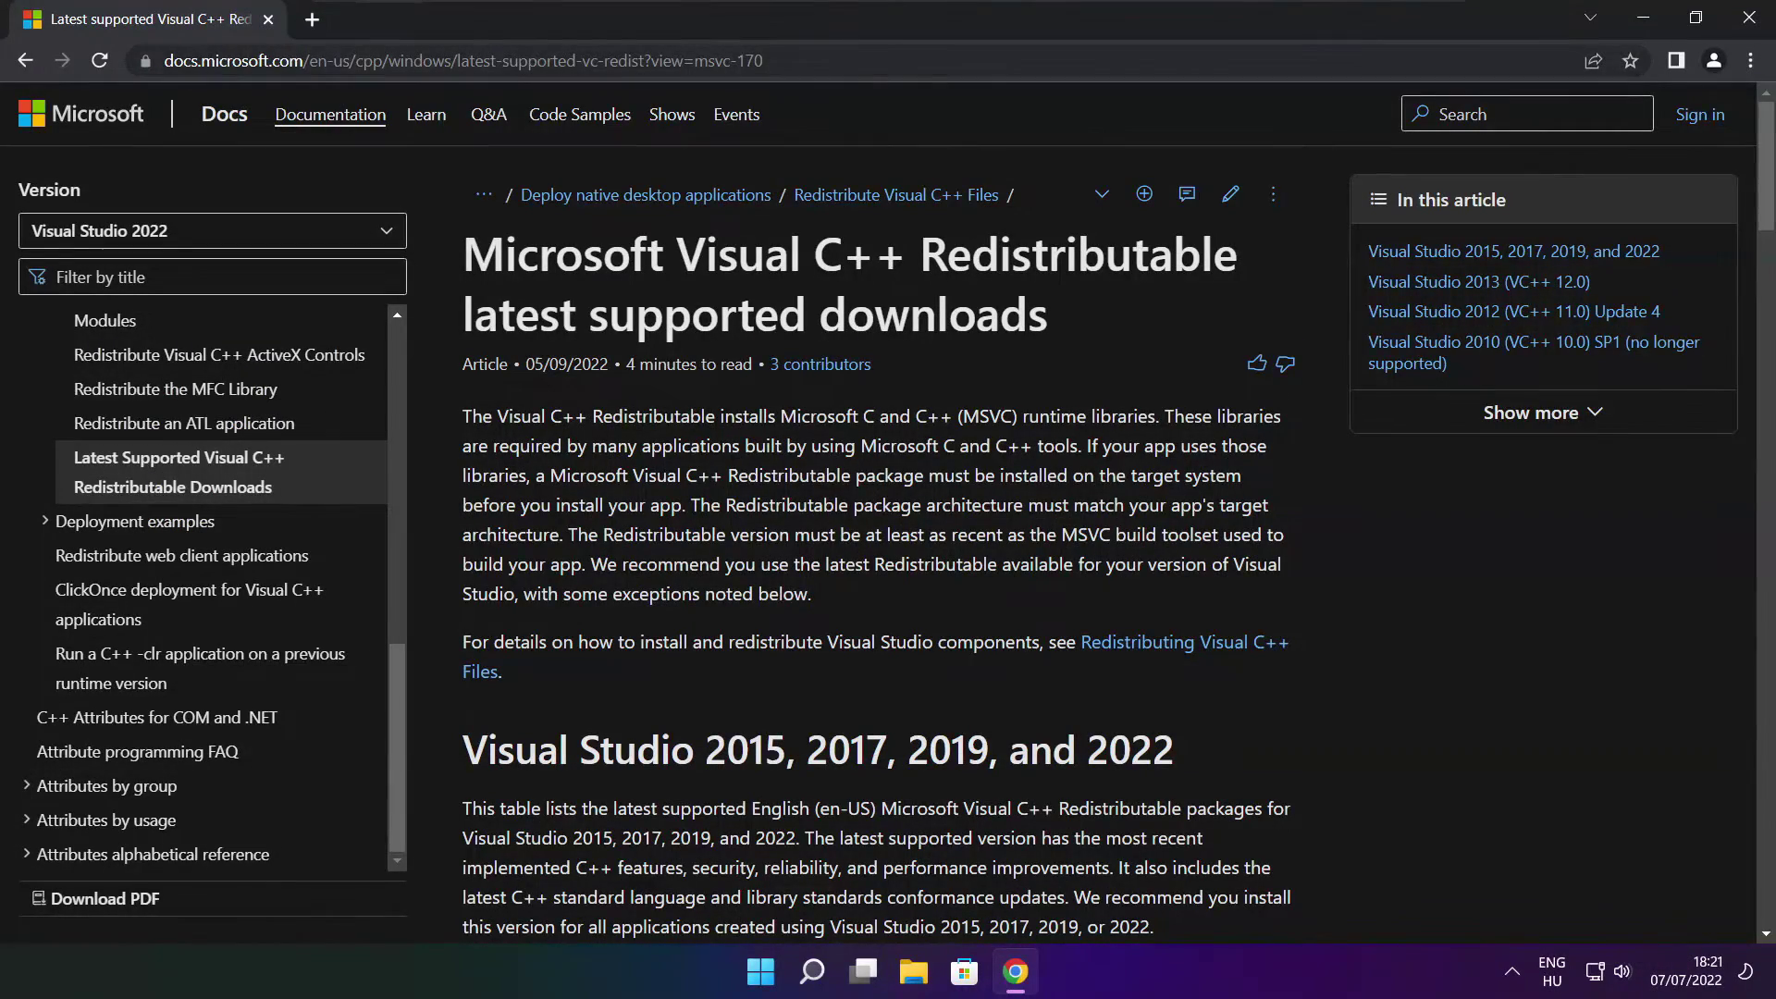
pyautogui.moveTo(763, 59)
pyautogui.mouseDown()
pyautogui.moveTo(165, 60)
pyautogui.moveTo(765, 60)
pyautogui.mouseUp()
pyautogui.click(880, 121)
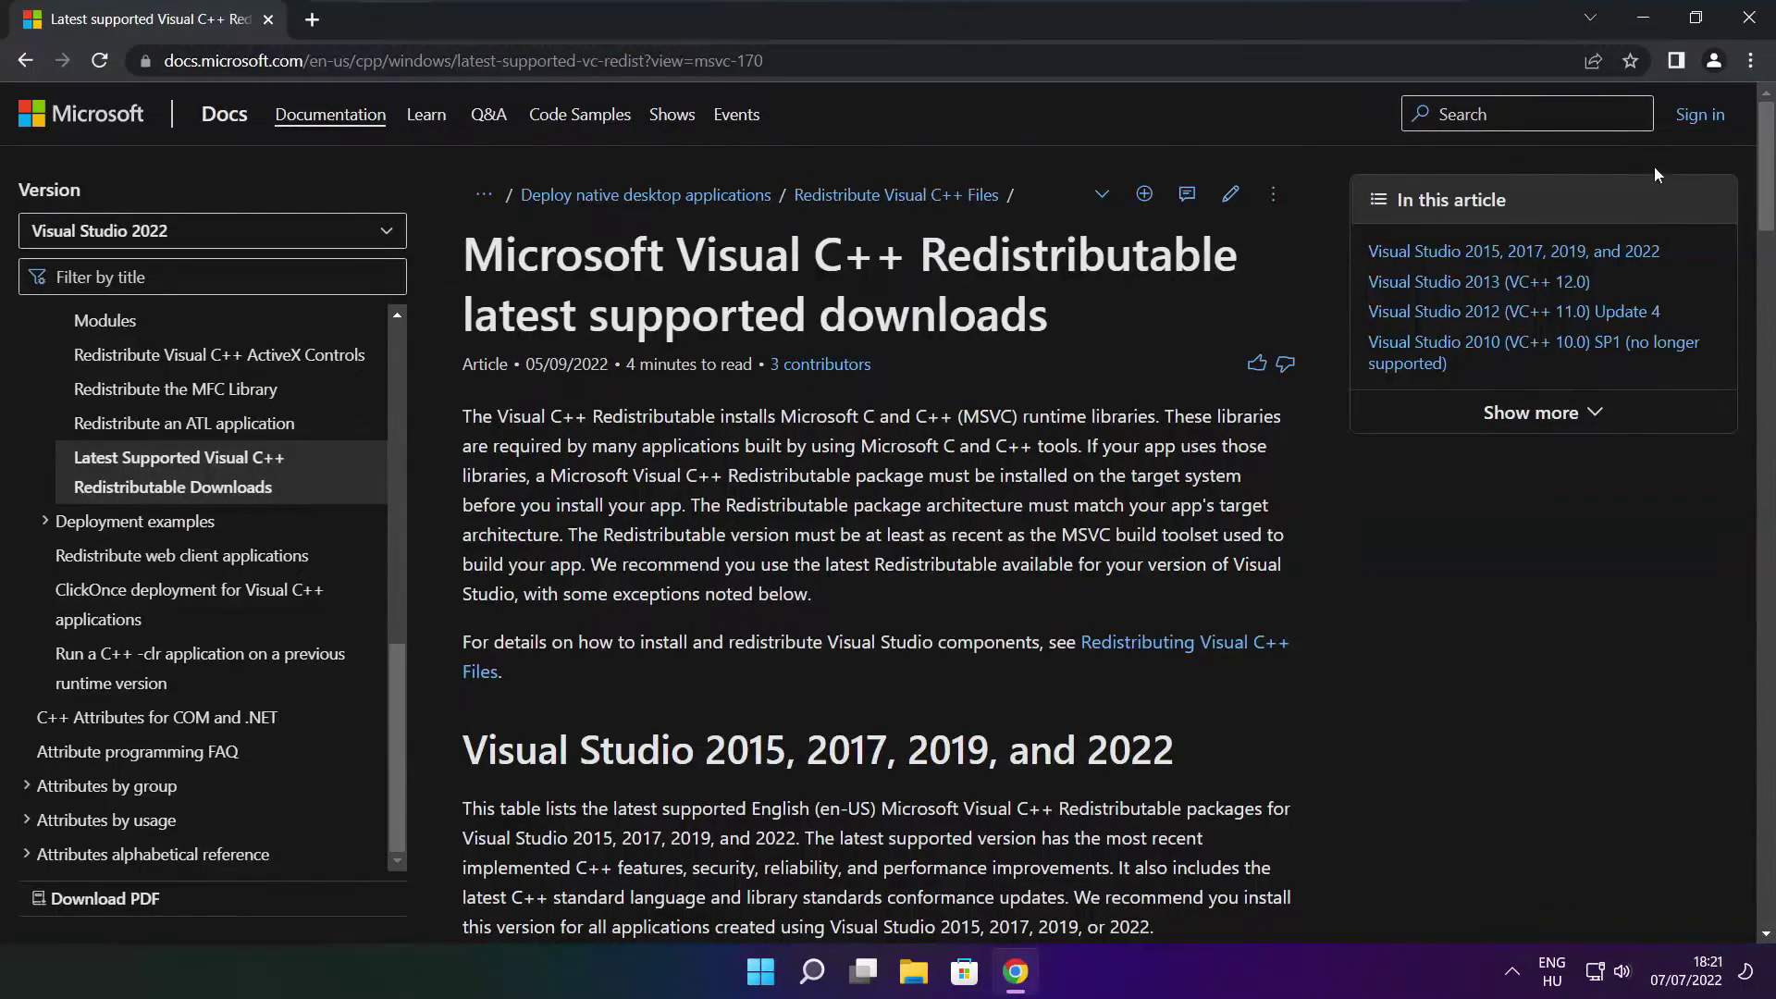
pyautogui.moveTo(1766, 174); pyautogui.dragTo(1754, 260)
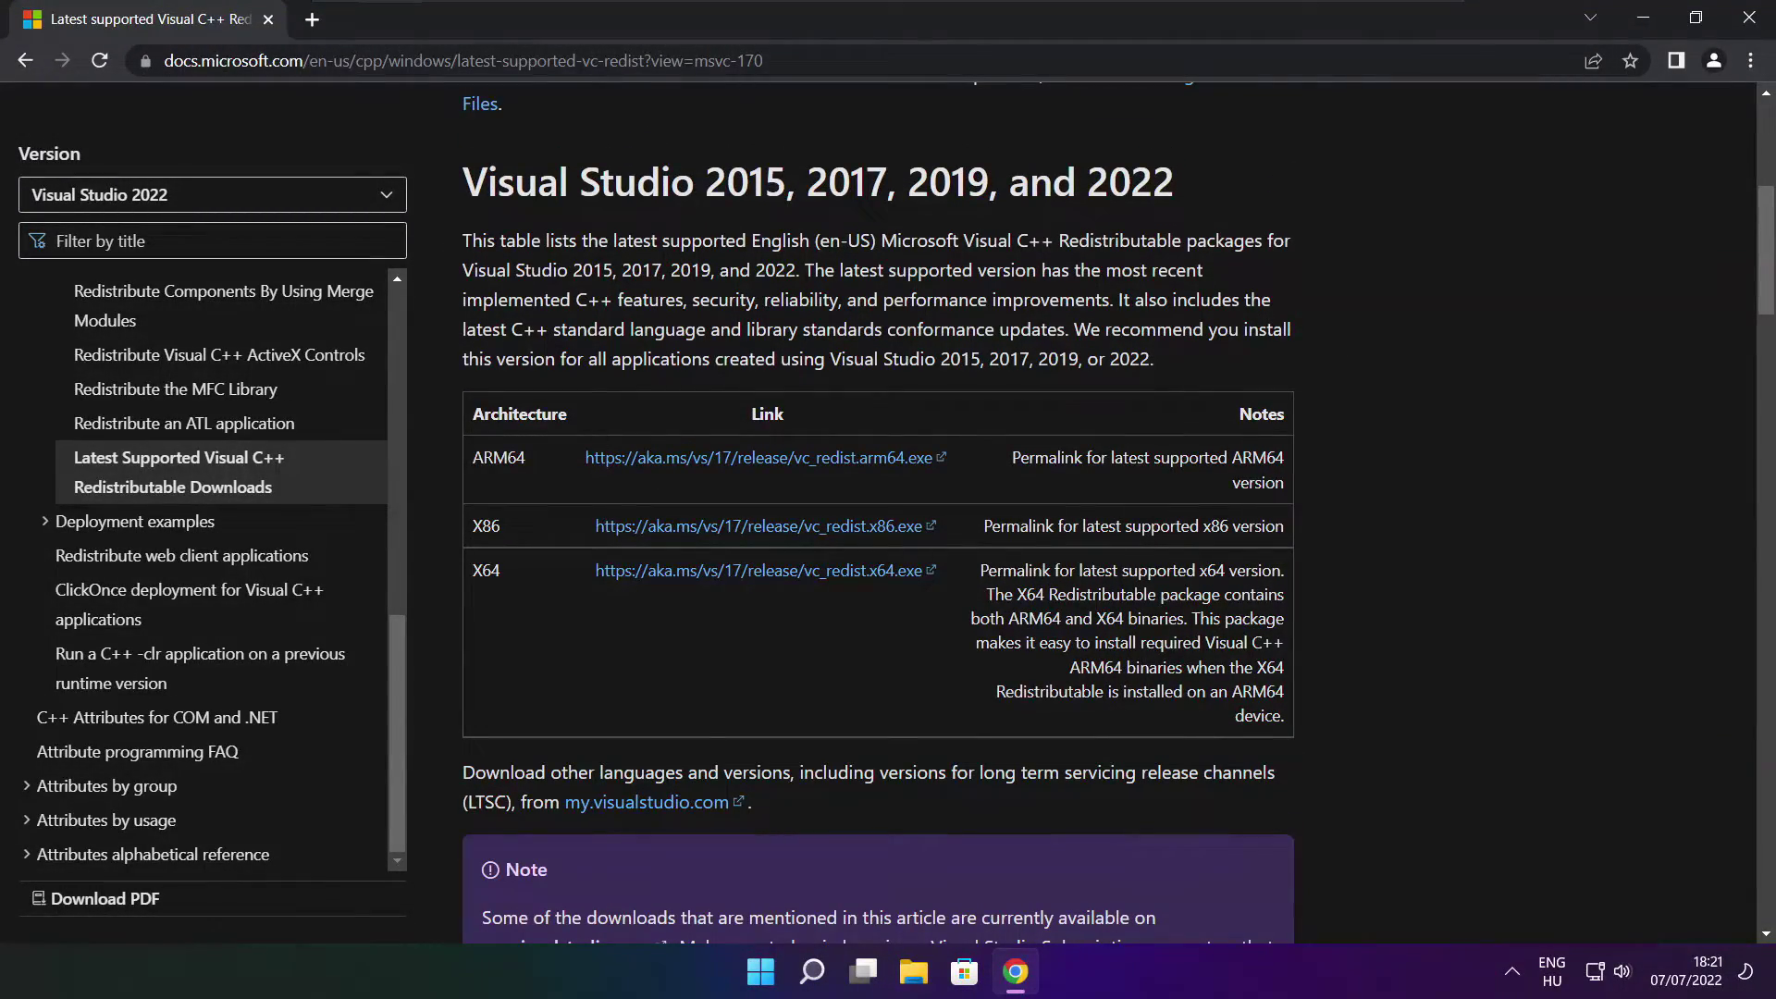
pyautogui.moveTo(471, 456); pyautogui.dragTo(1188, 628)
pyautogui.click(1196, 639)
# Step: Download the ARM64, x86 and x64 vc_redist installers and launch the ARM64 one
pyautogui.click(736, 457)
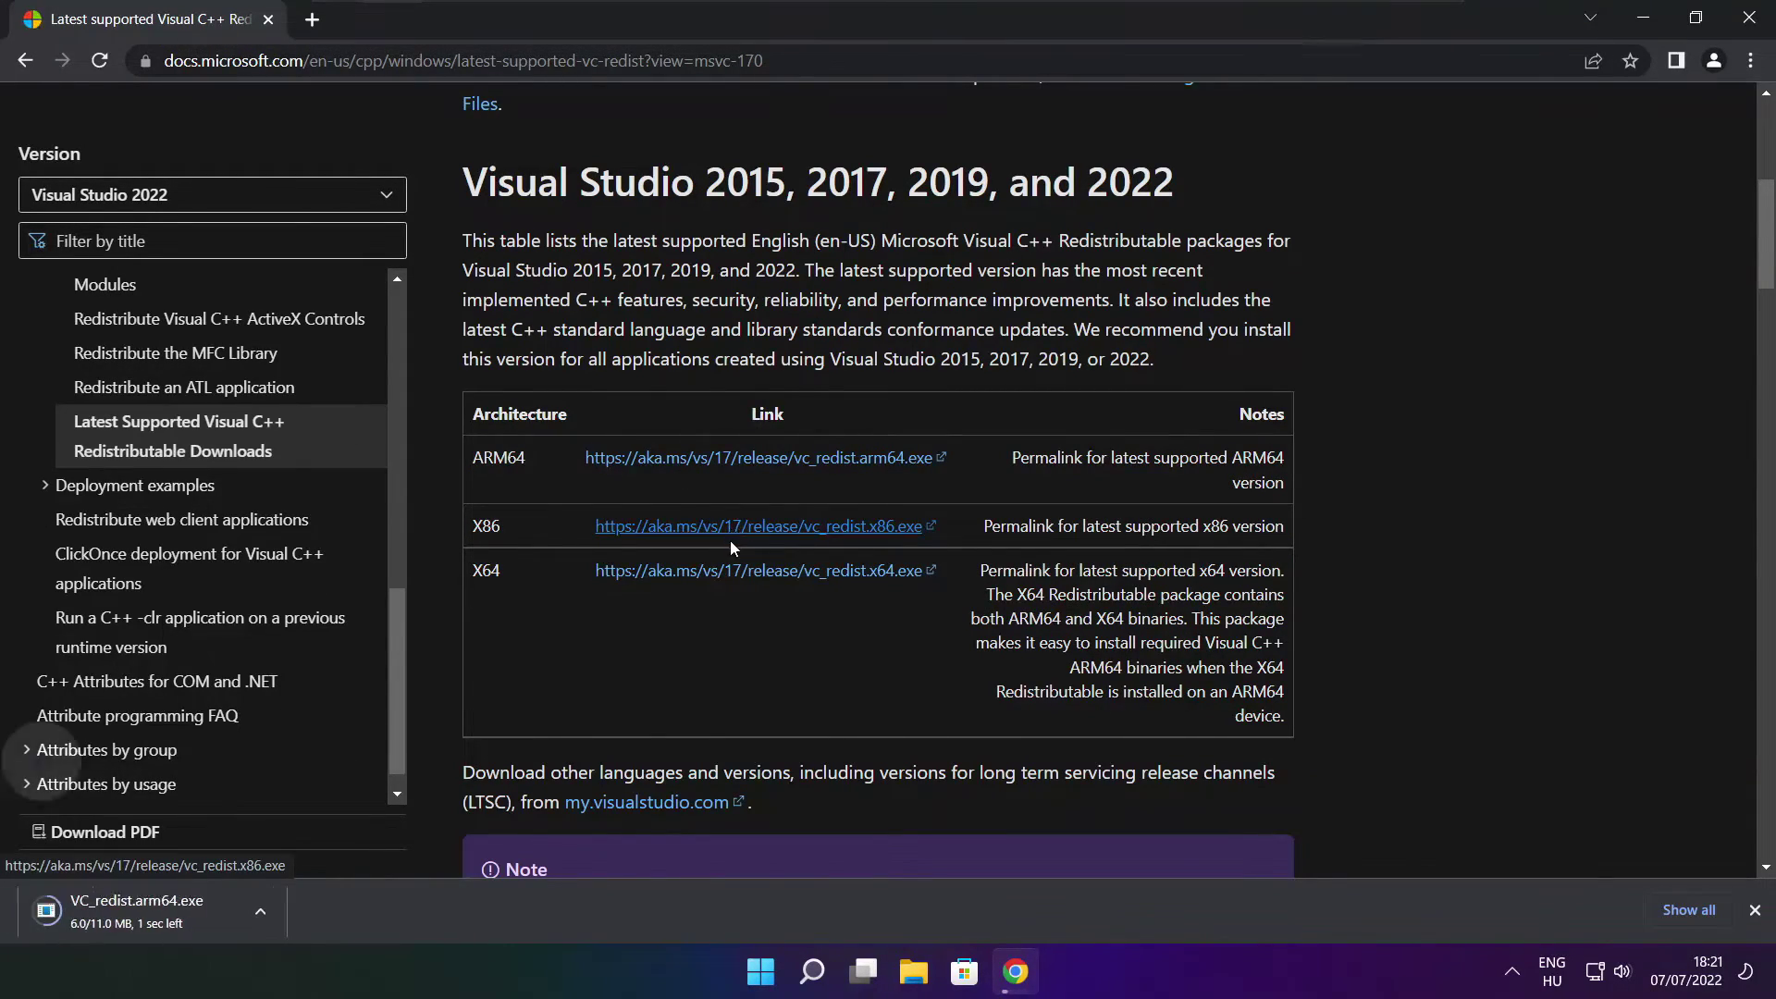
pyautogui.click(730, 540)
pyautogui.click(729, 570)
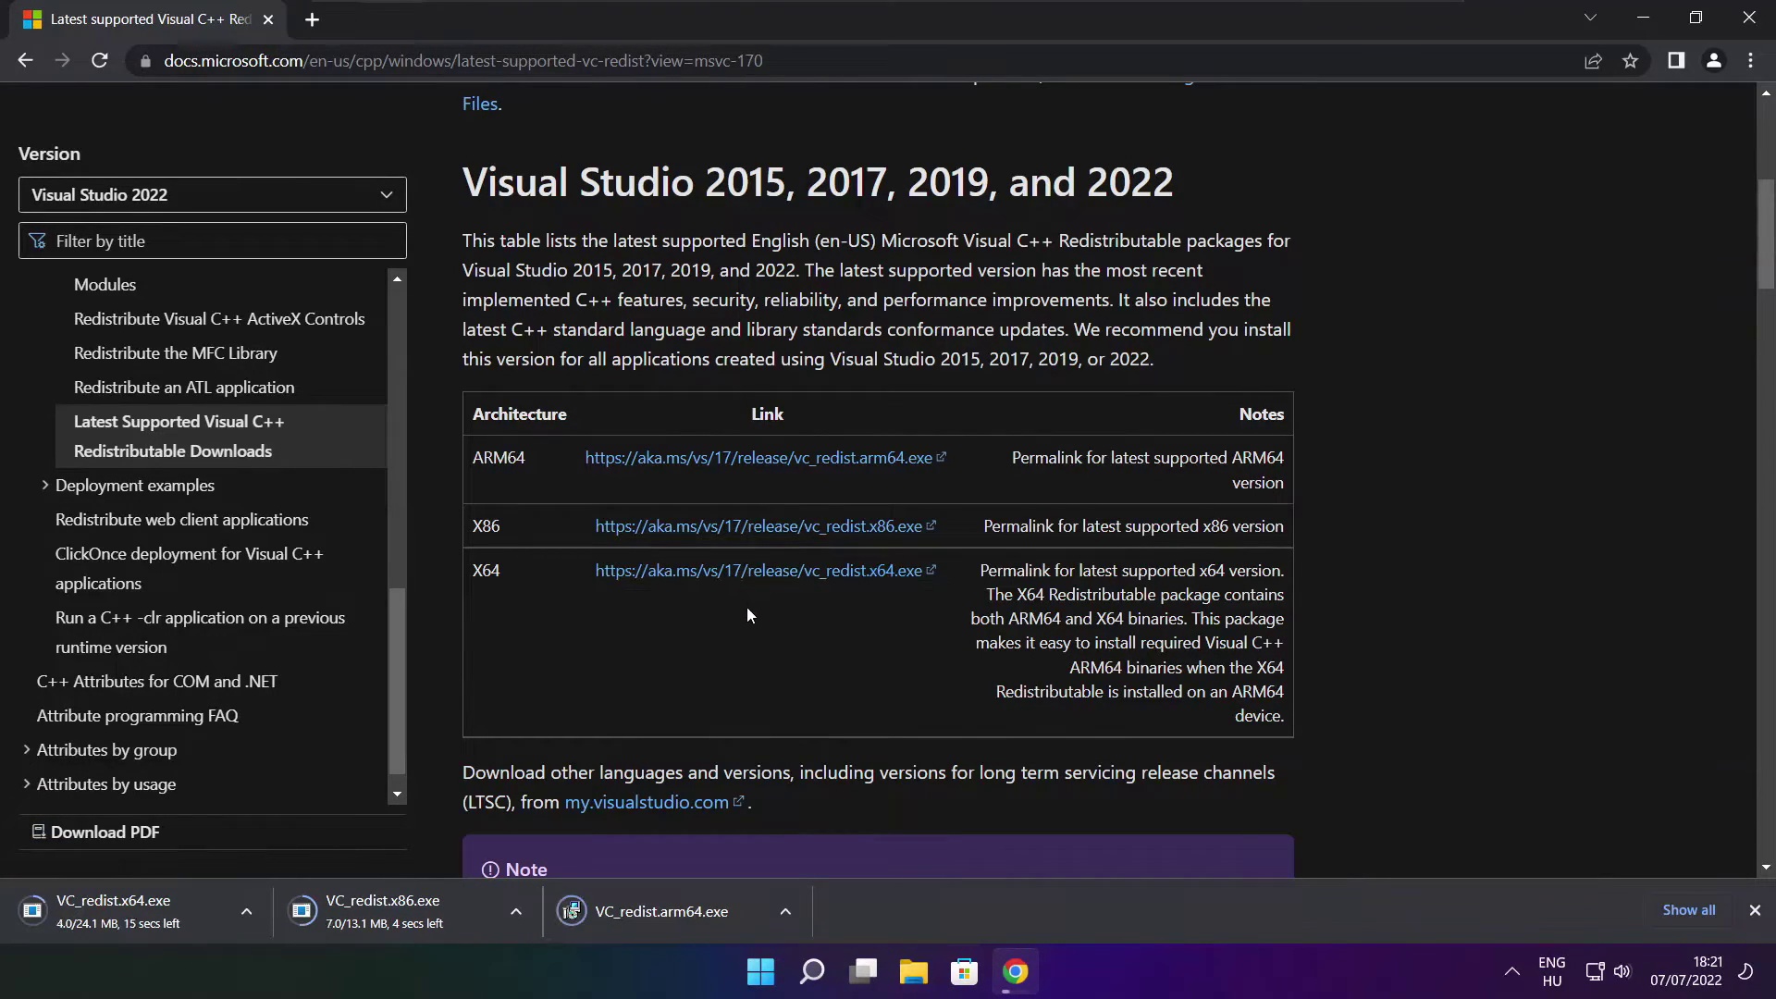
pyautogui.click(675, 915)
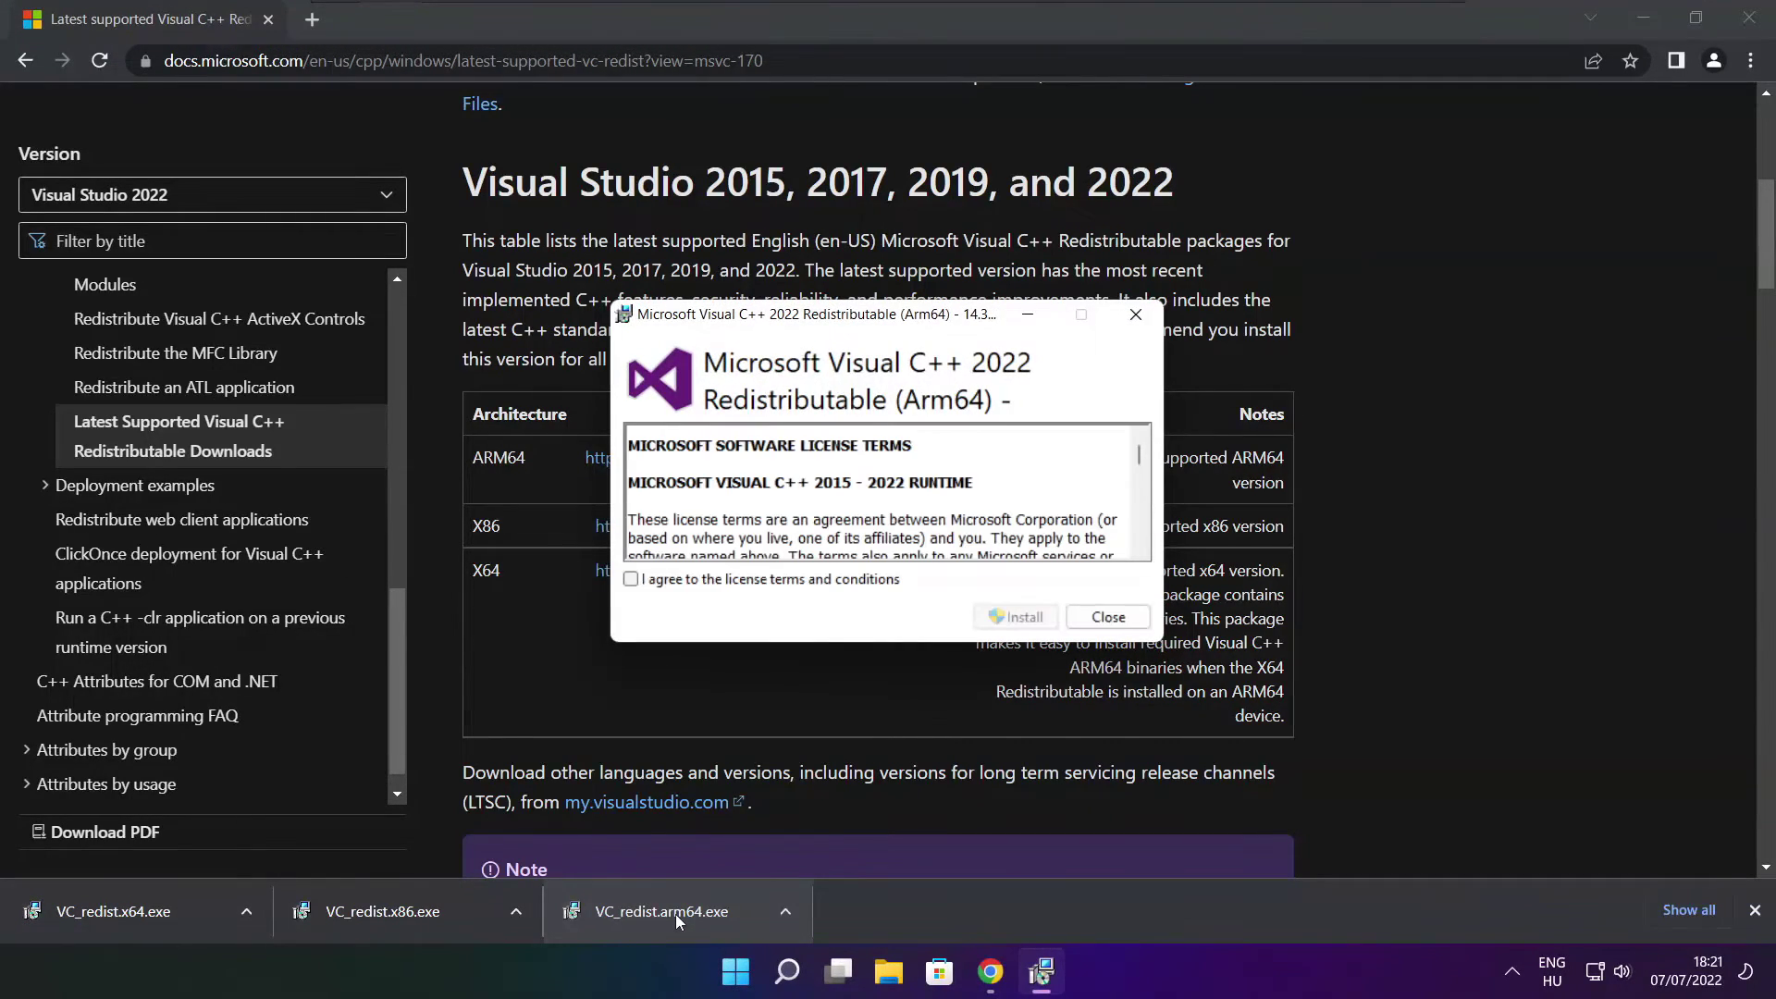
pyautogui.moveTo(1139, 453); pyautogui.dragTo(1140, 532)
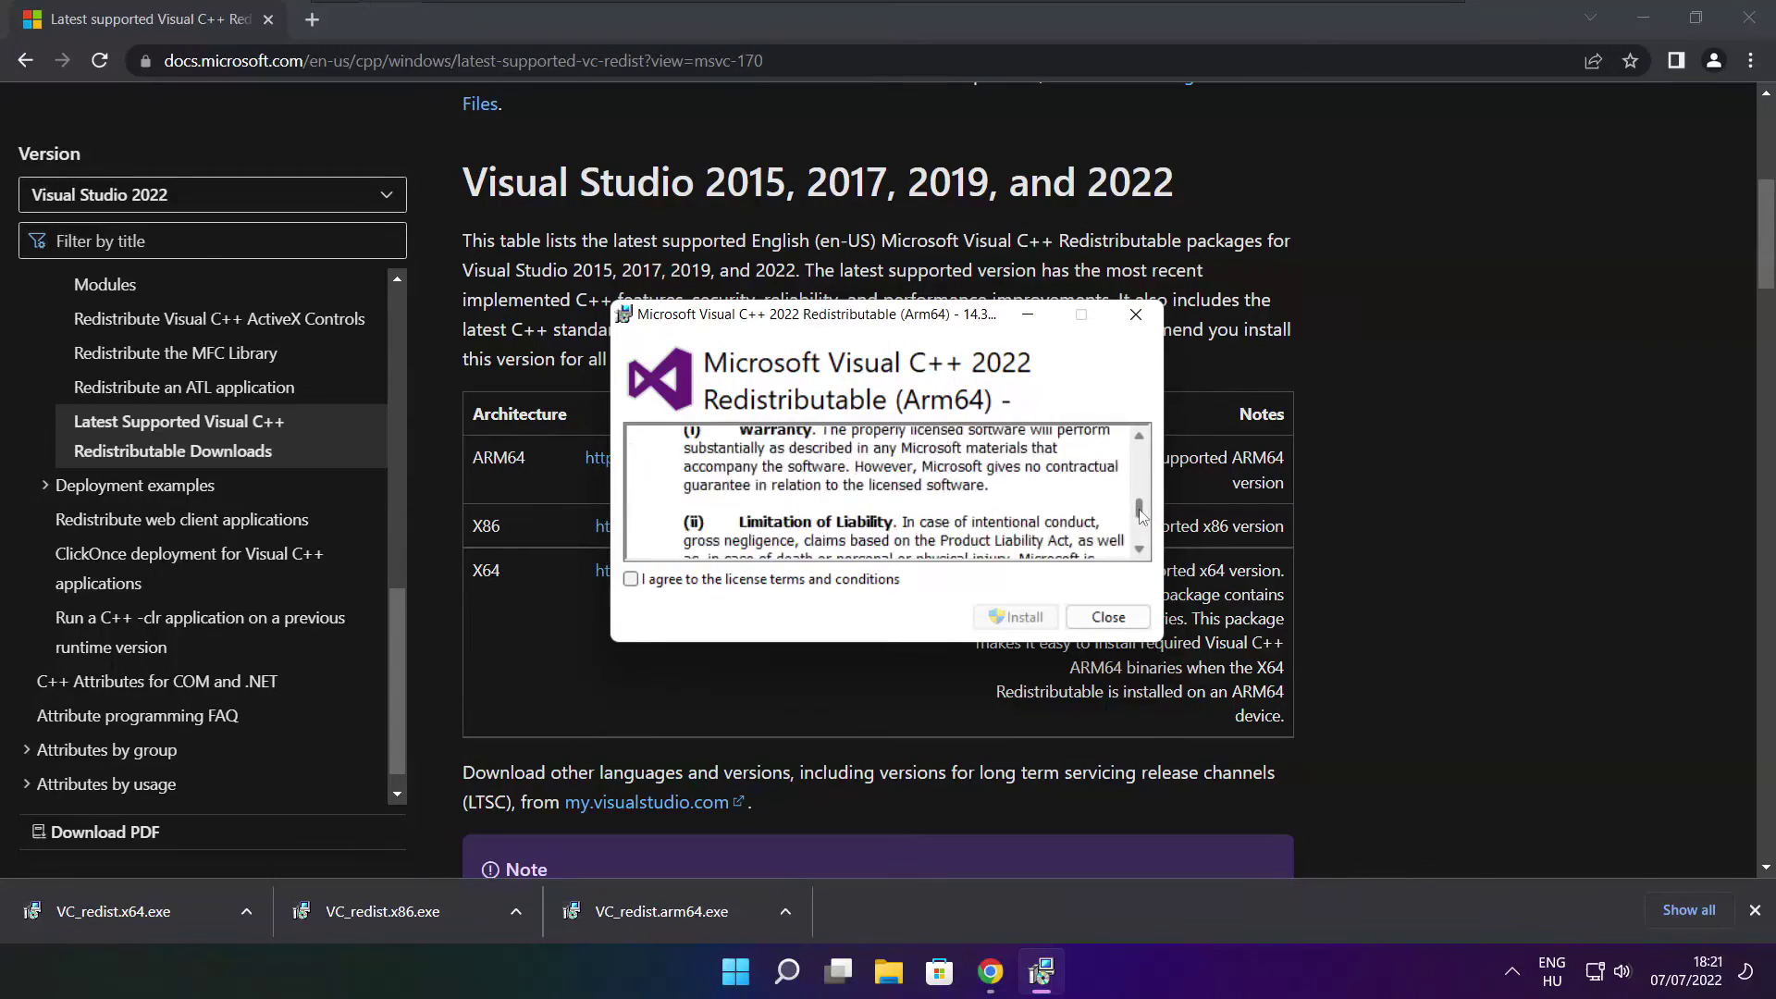
# Step: Attempt the ARM64 redistributable install and dismiss its setup-failed message
pyautogui.click(632, 580)
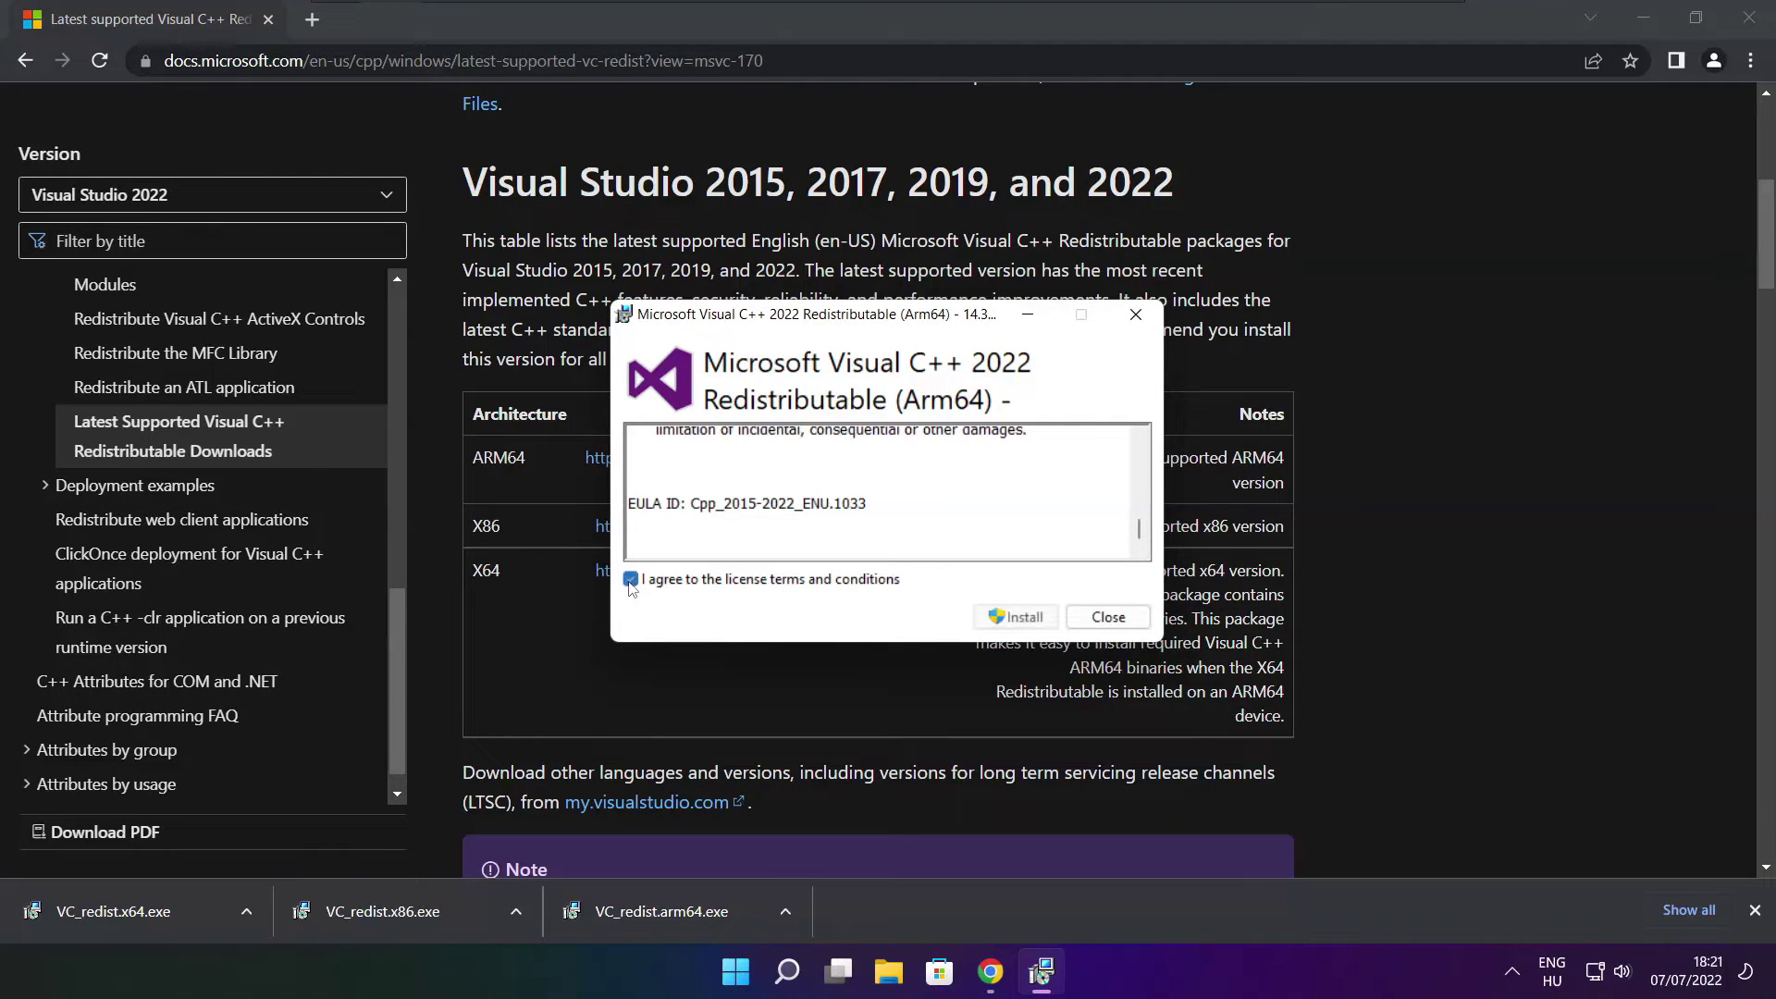
pyautogui.click(1013, 617)
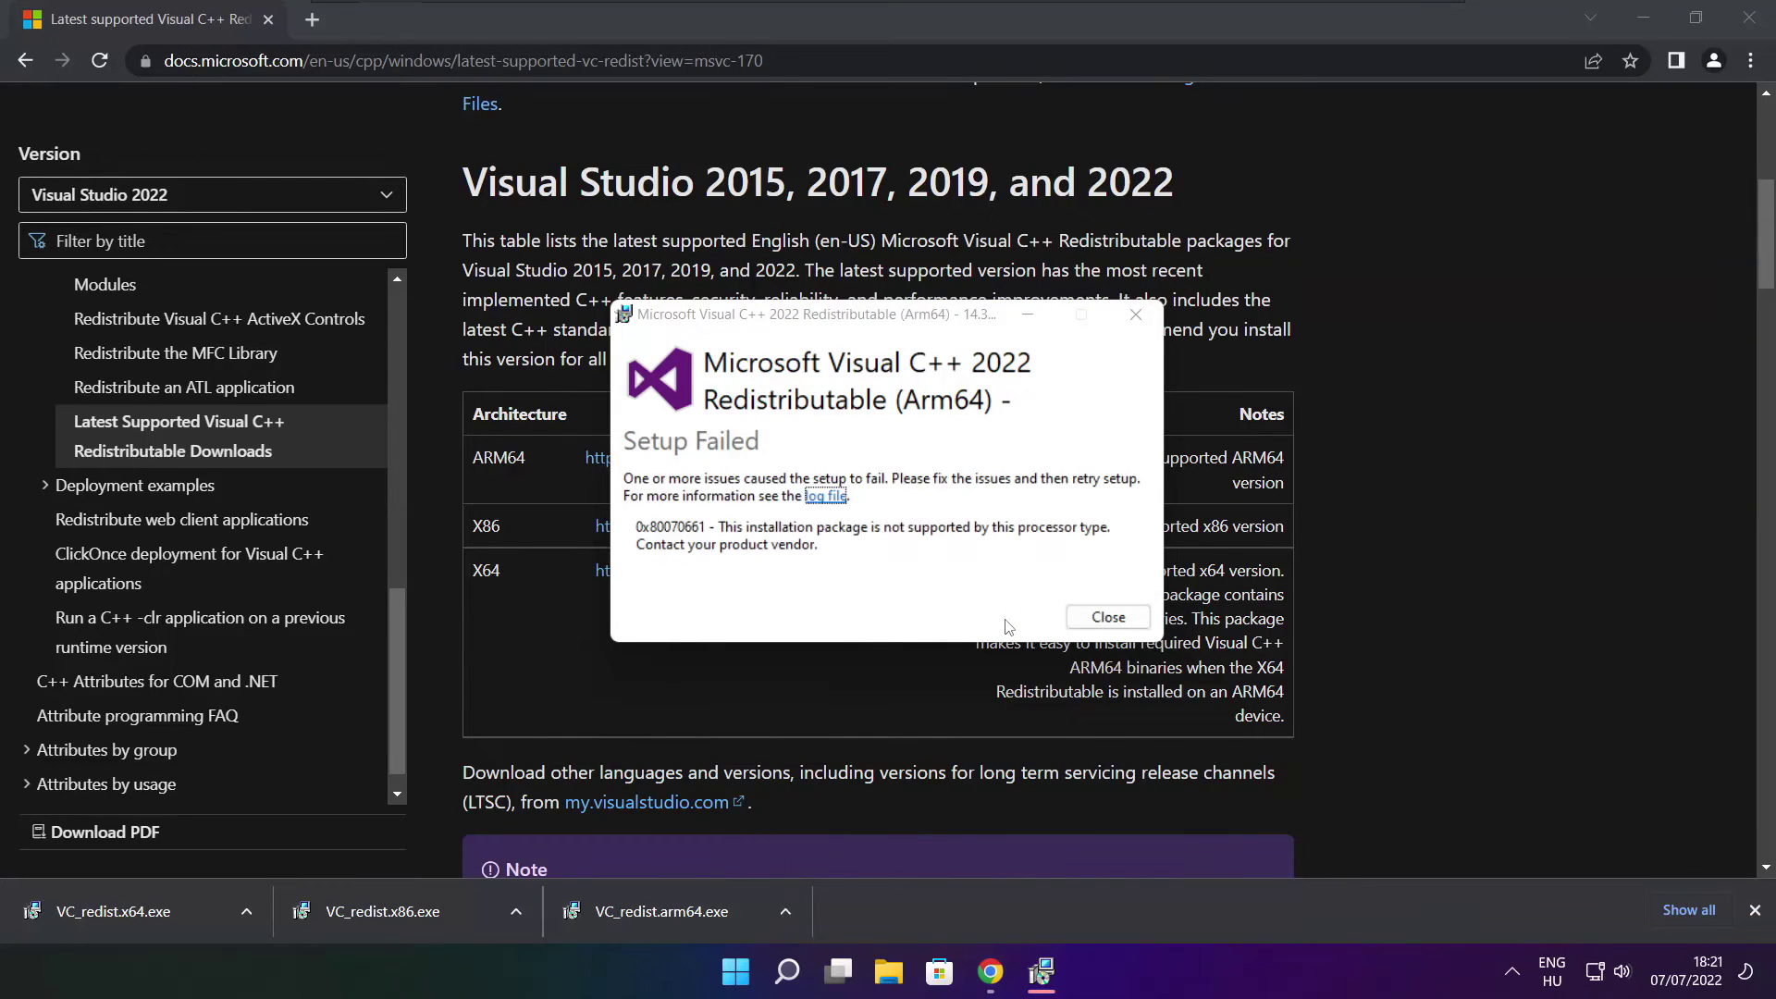
pyautogui.click(1107, 617)
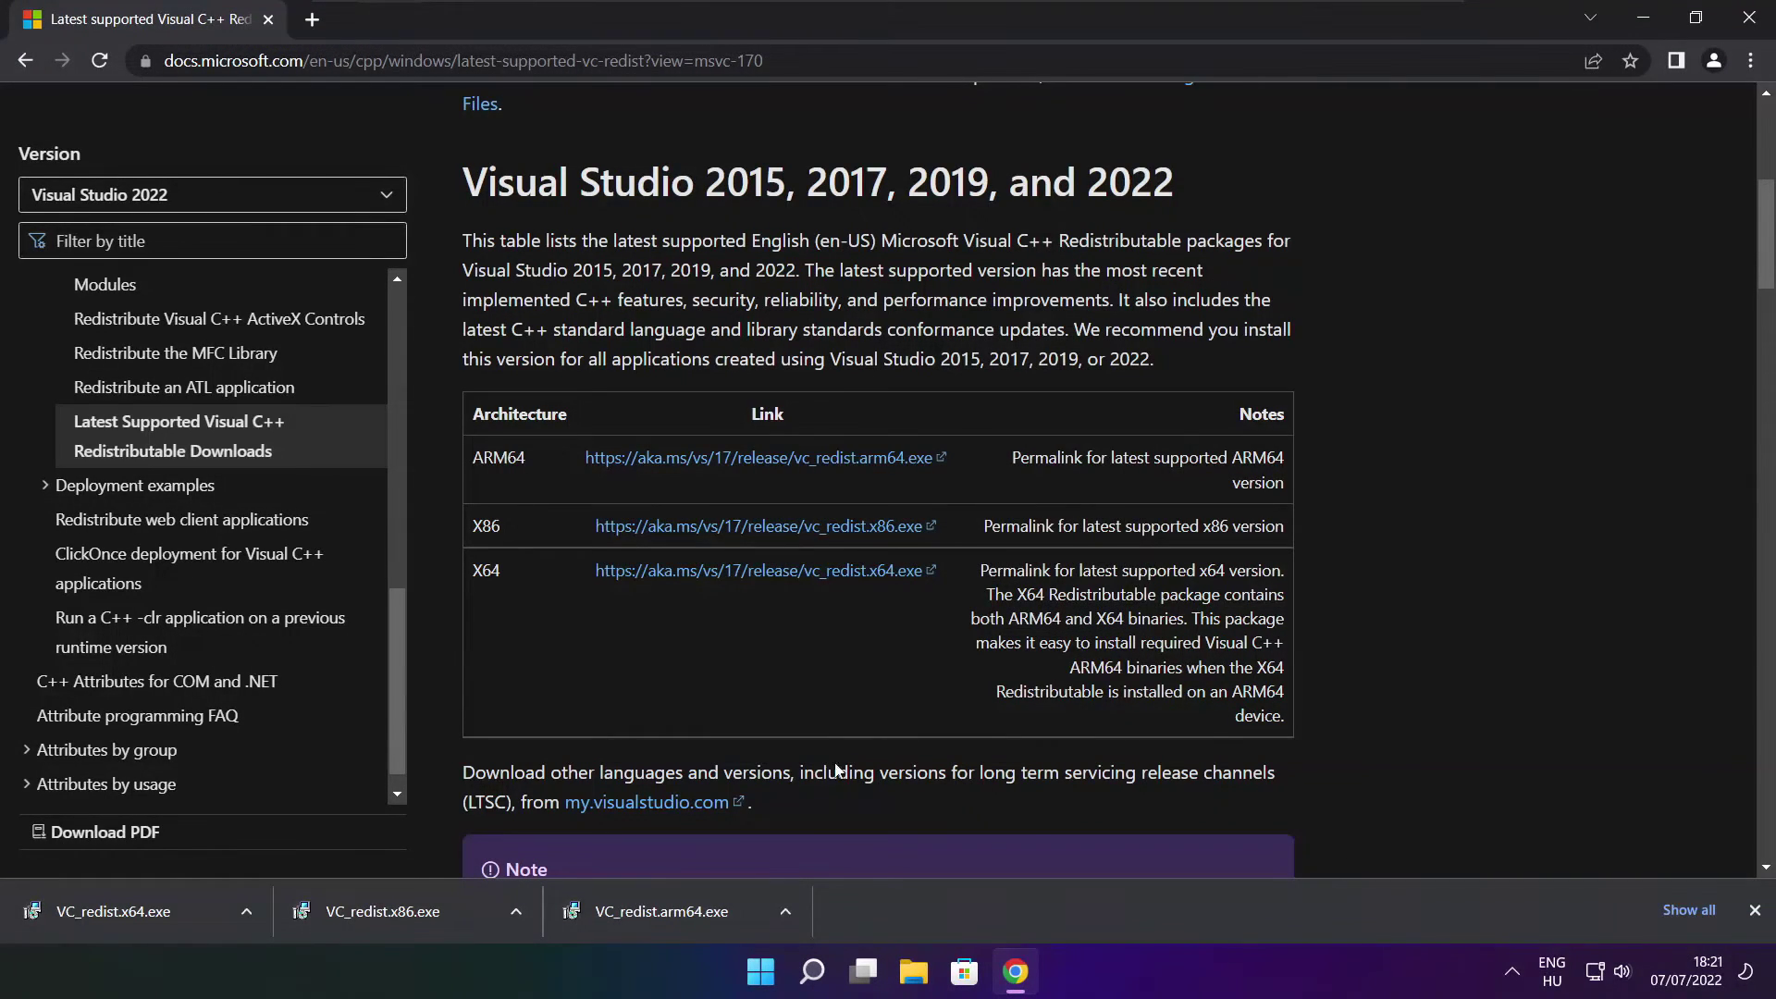
# Step: Install the x86 Visual C++ 2015-2022 redistributable and close its setup
pyautogui.click(423, 913)
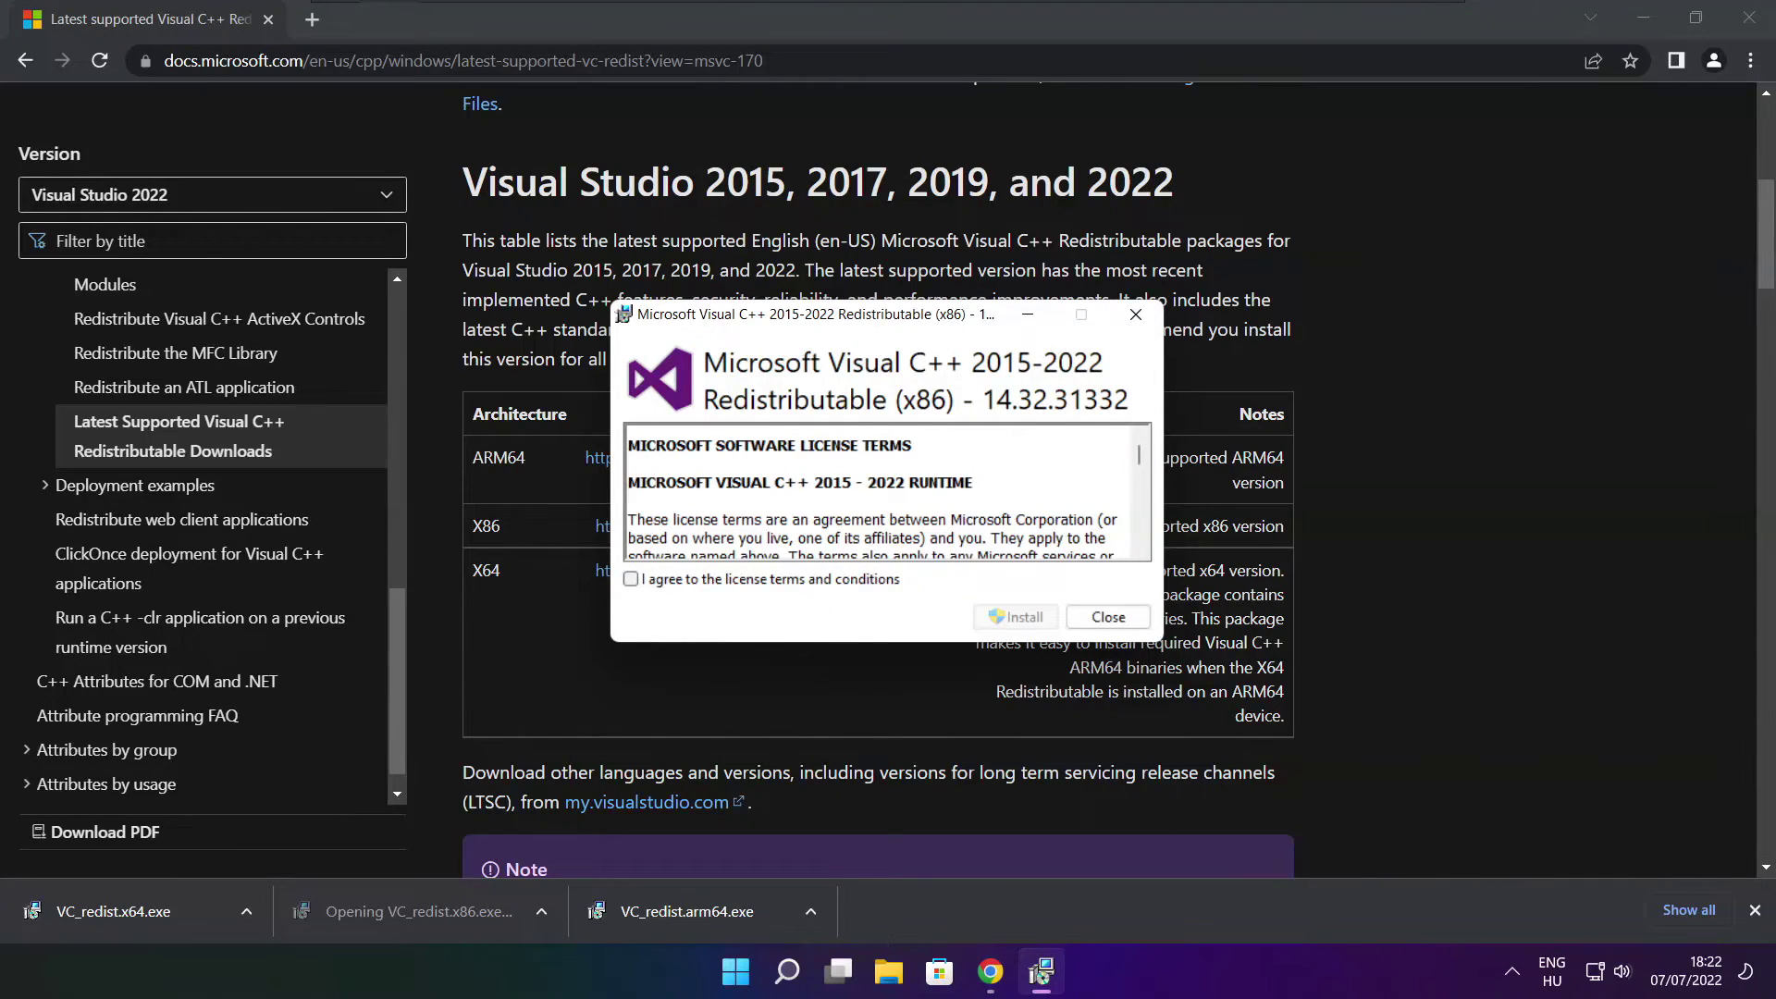
pyautogui.moveTo(1140, 455); pyautogui.dragTo(1143, 548)
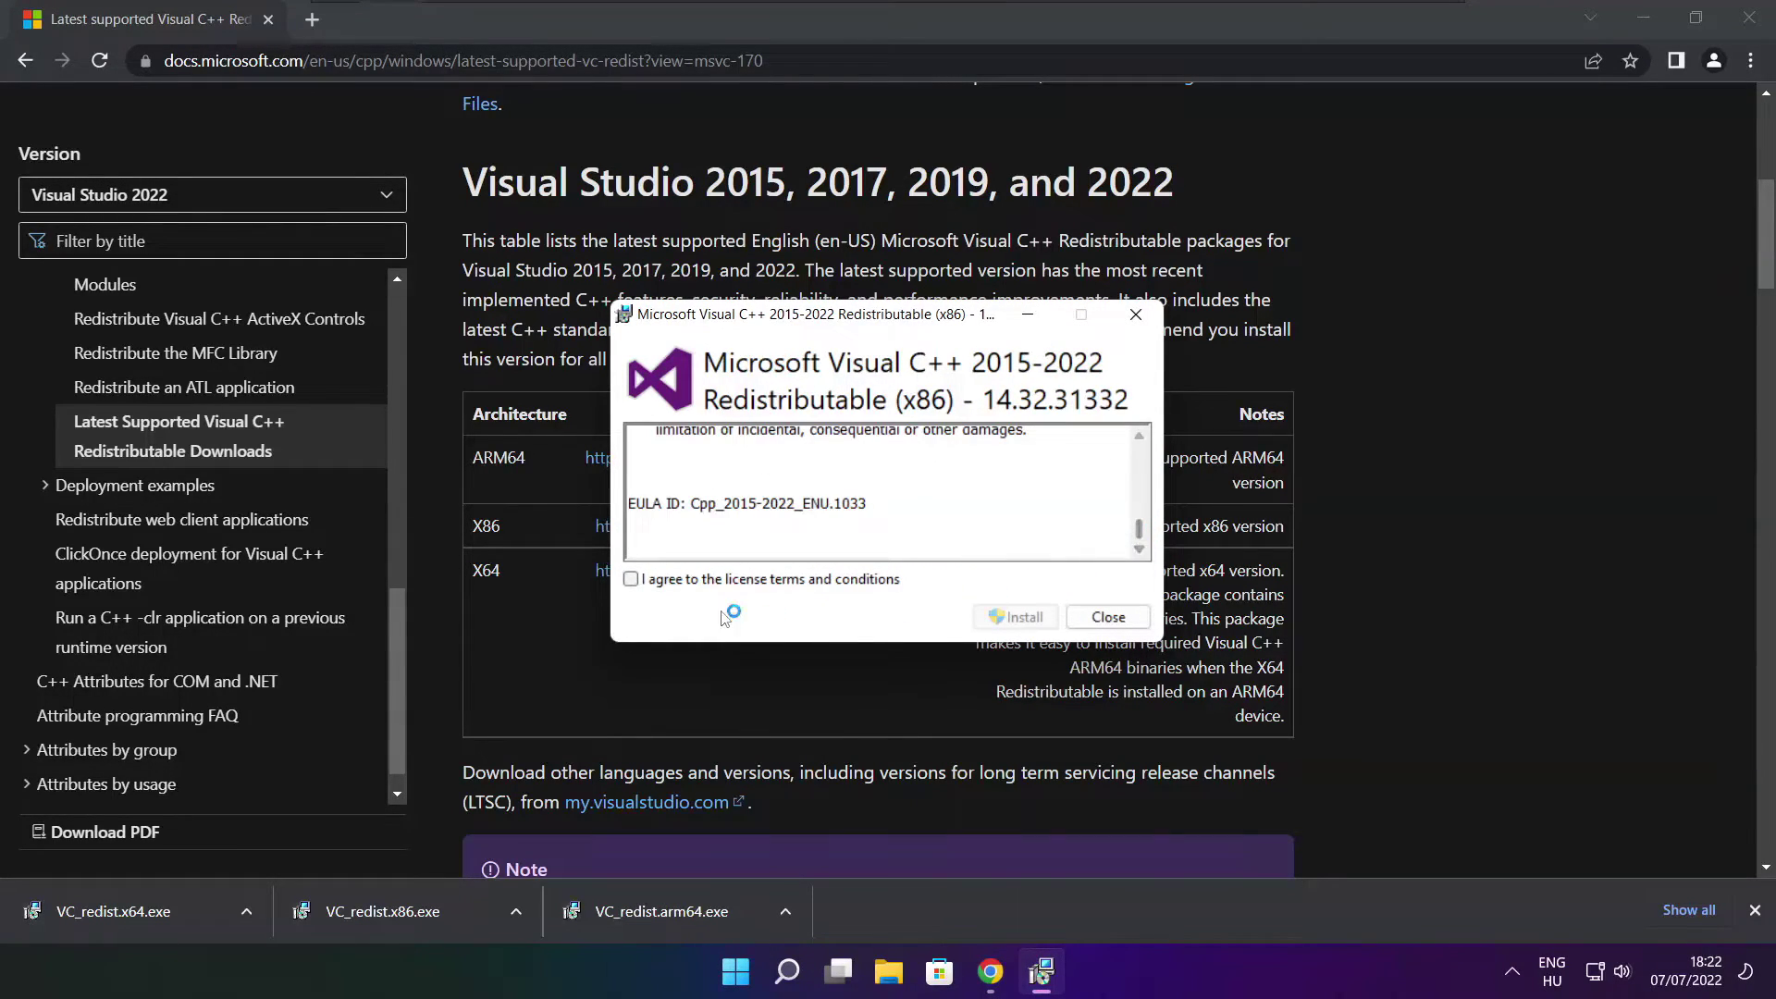
pyautogui.click(634, 580)
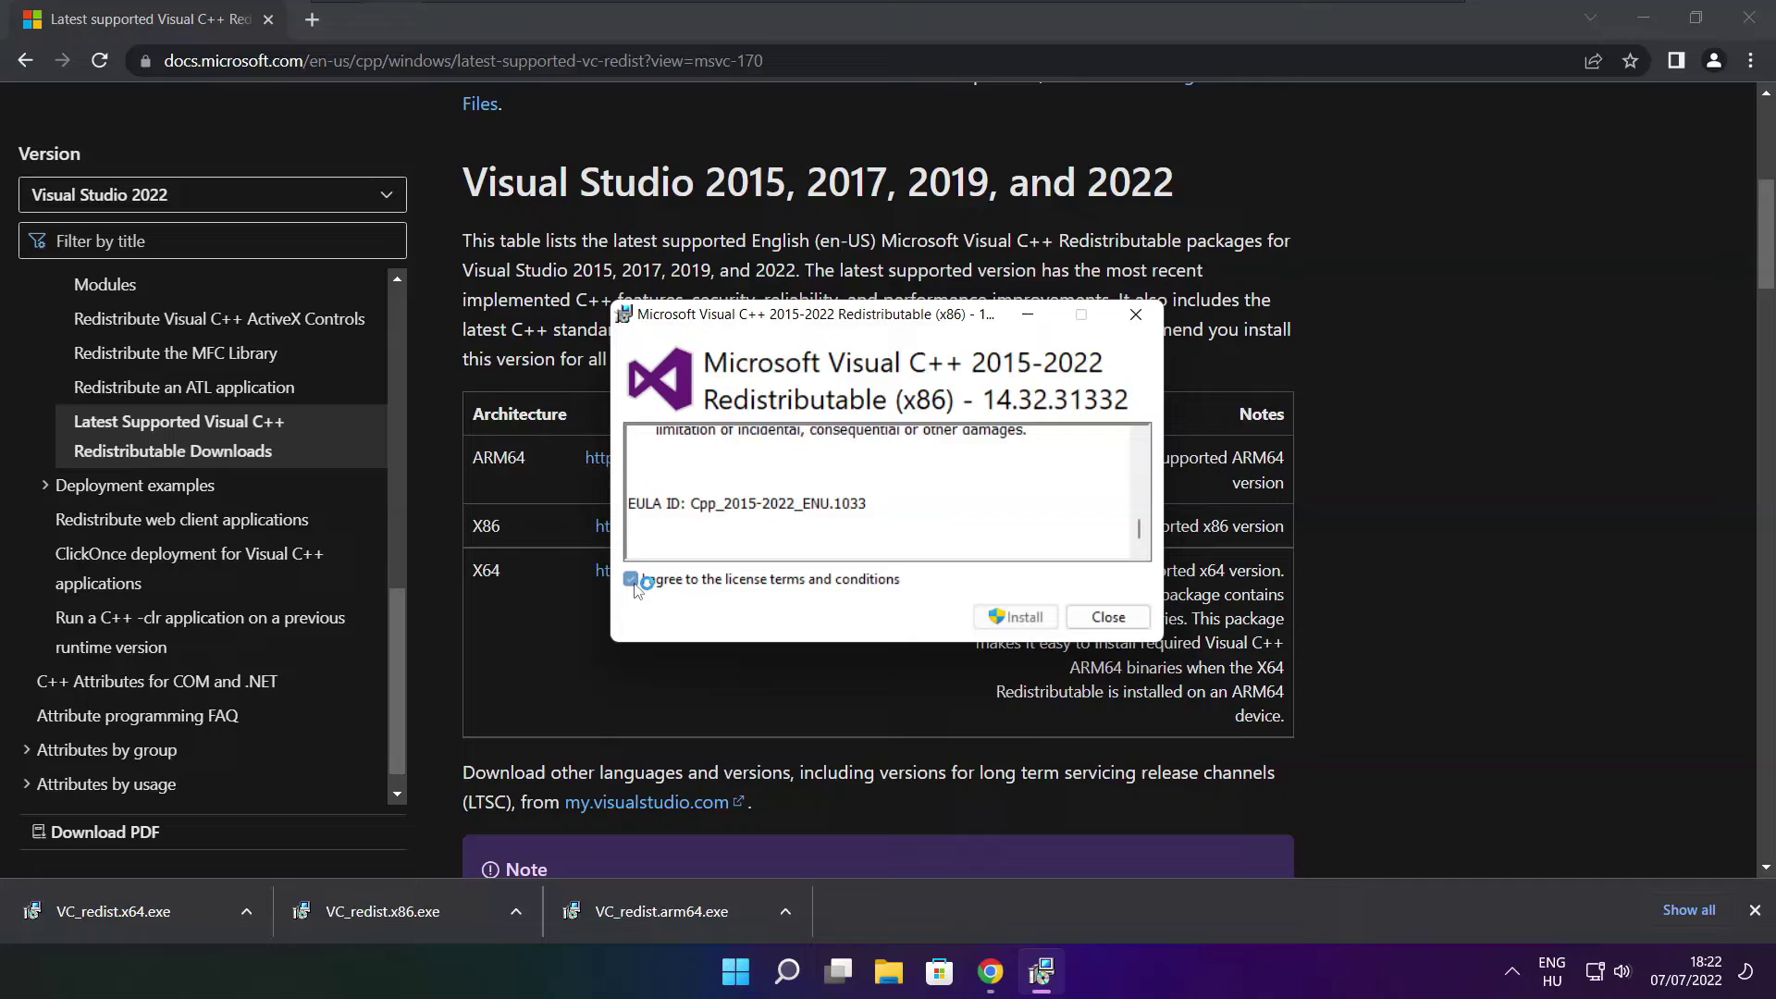
pyautogui.click(1020, 621)
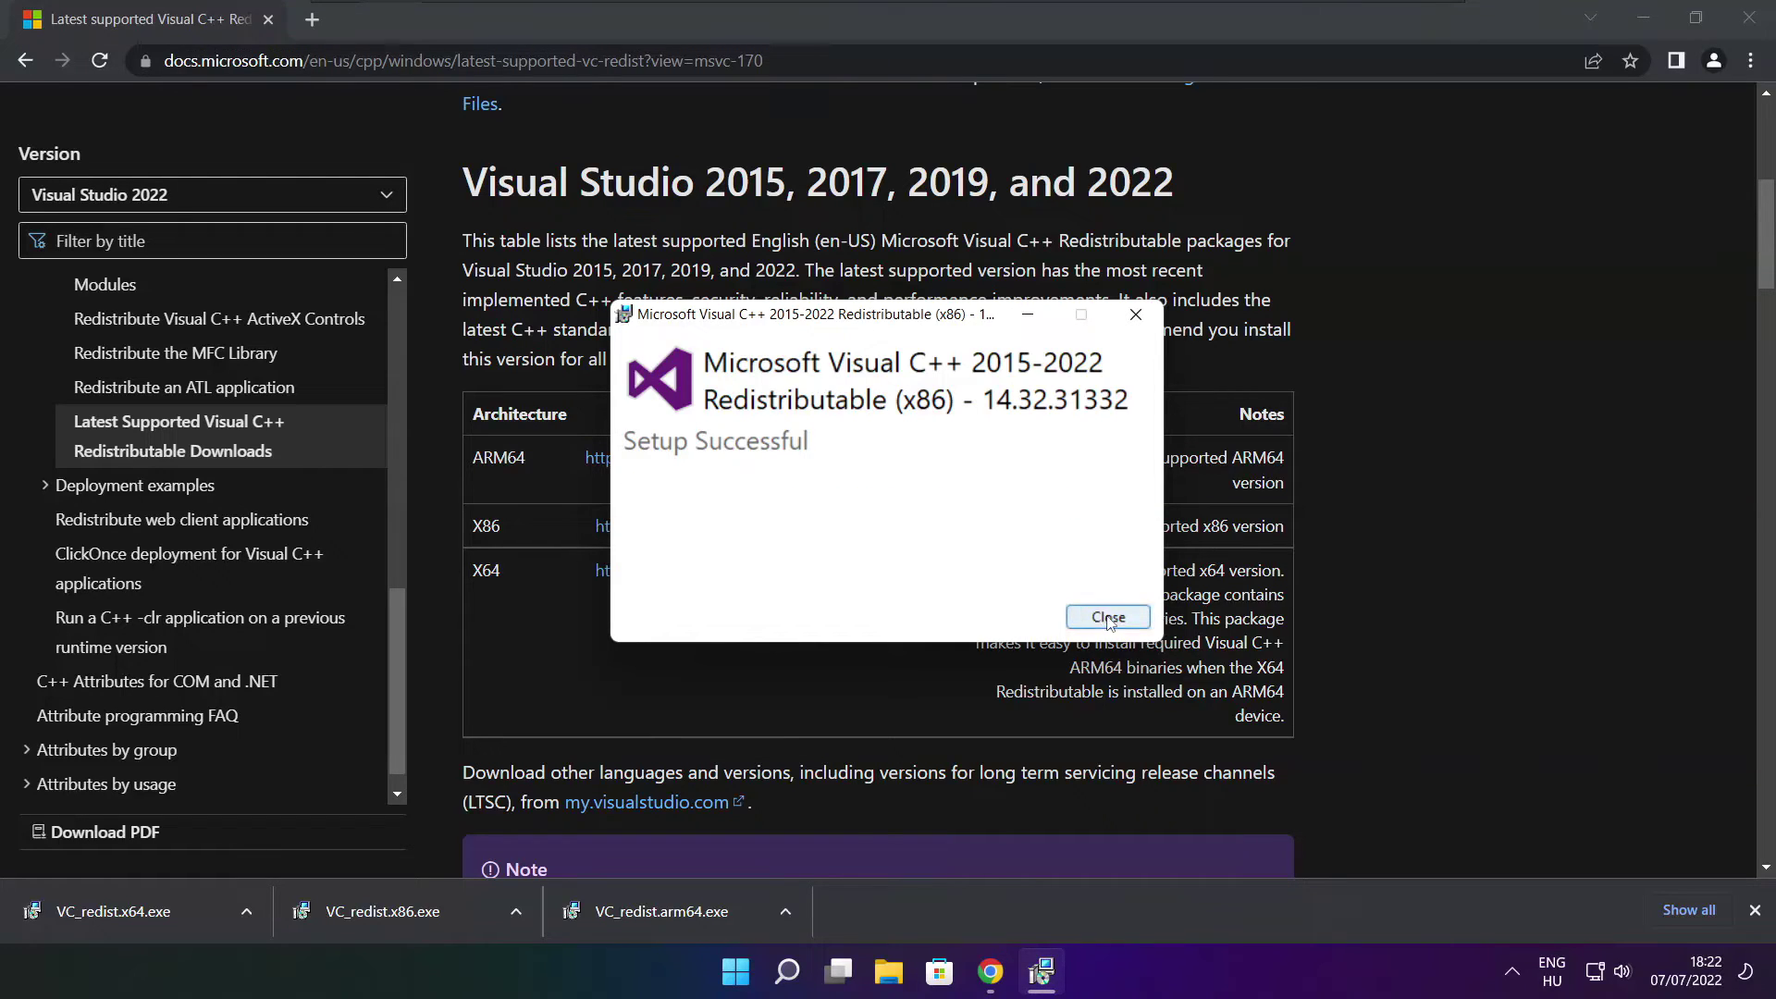
pyautogui.click(1107, 618)
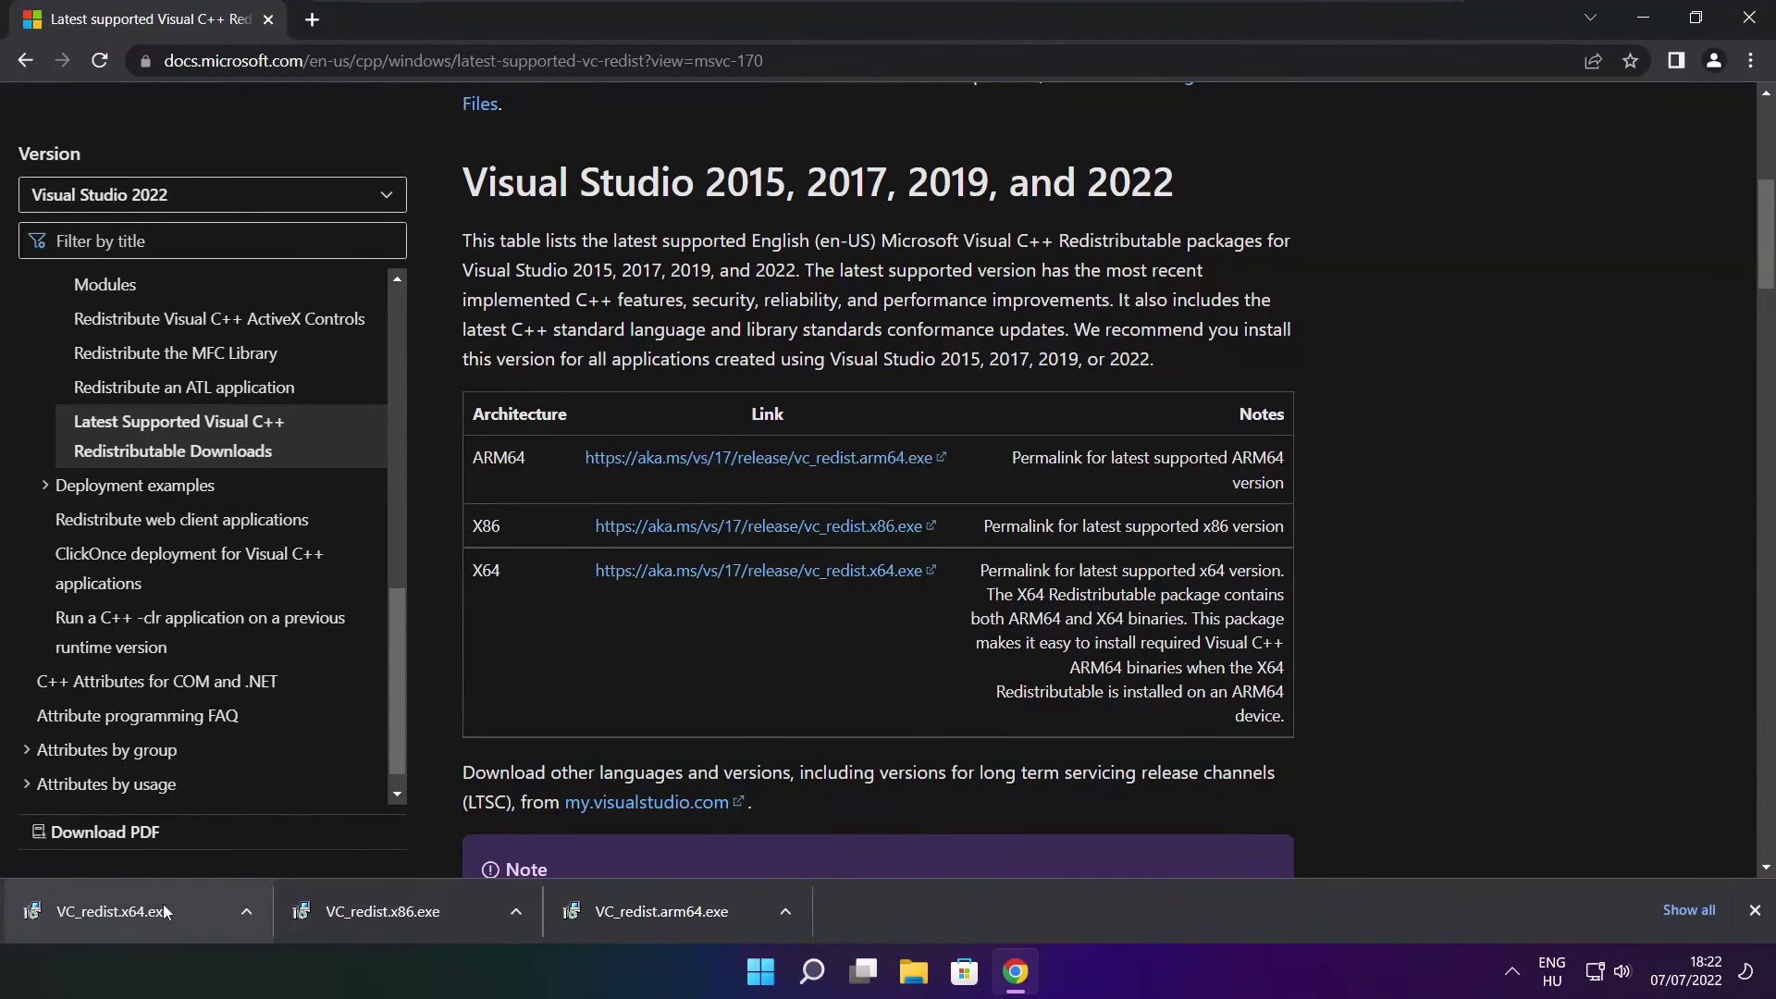
# Step: Install the x64 Visual C++ 2015-2022 redistributable and close its setup
pyautogui.click(149, 910)
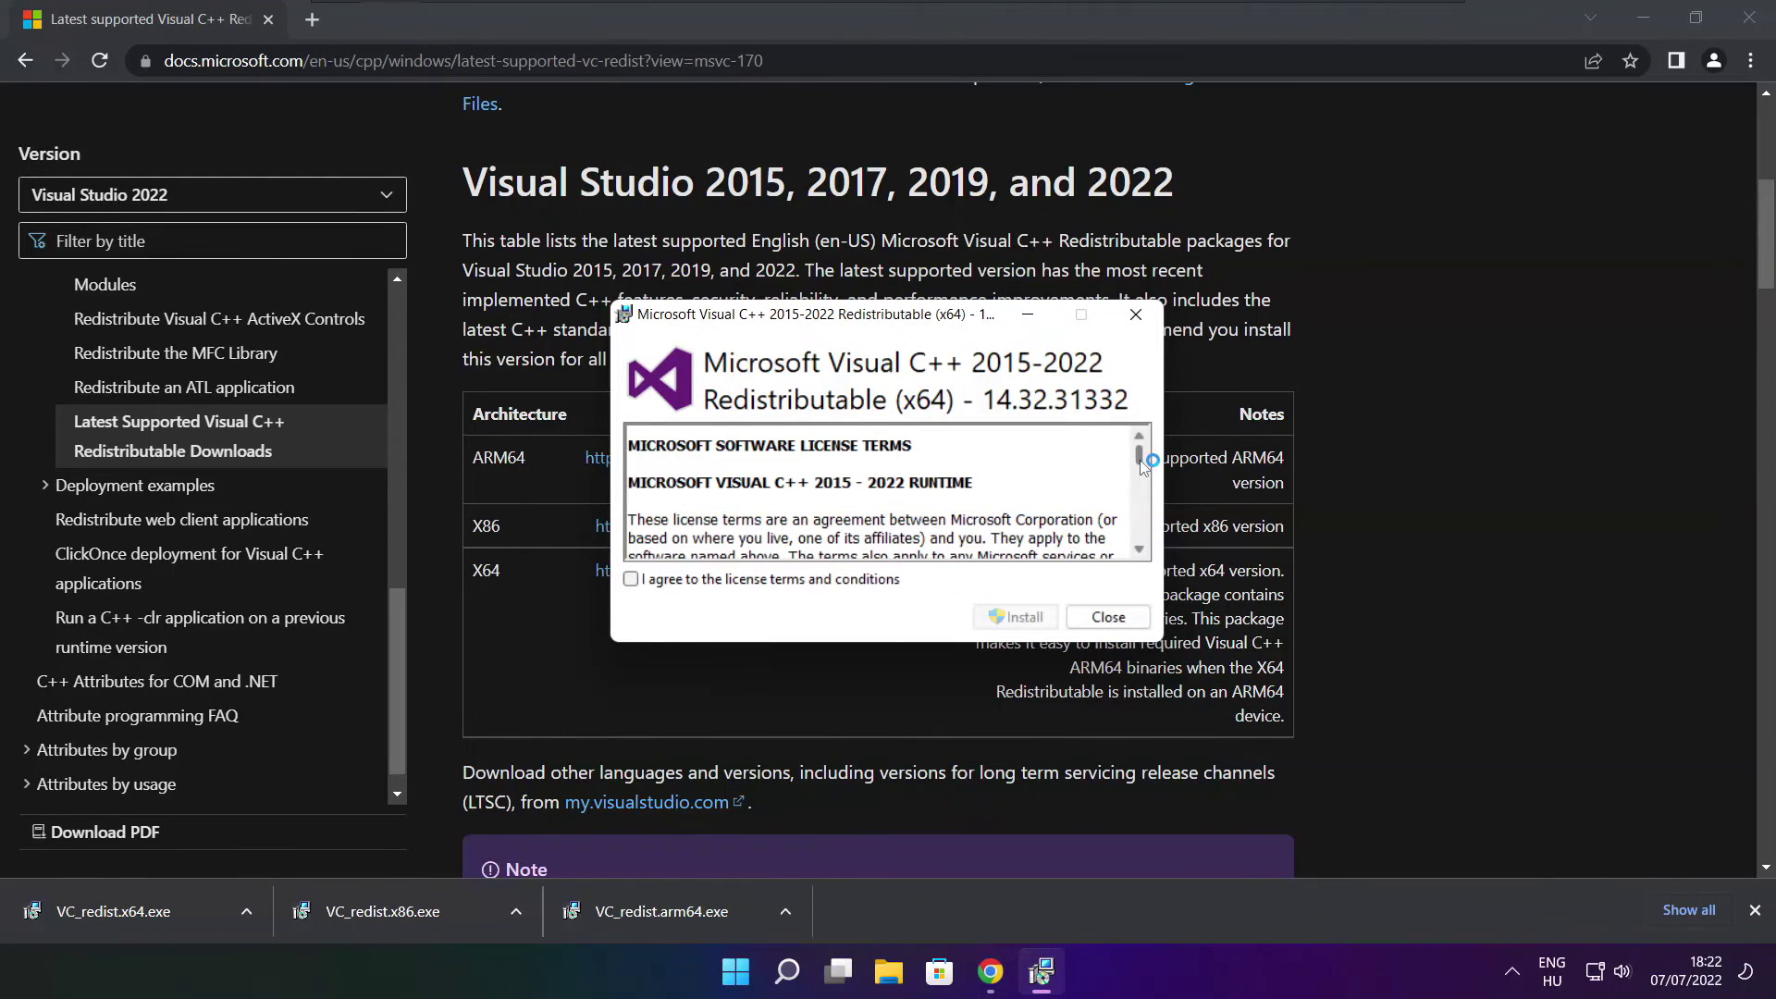
pyautogui.moveTo(1139, 455); pyautogui.dragTo(1139, 544)
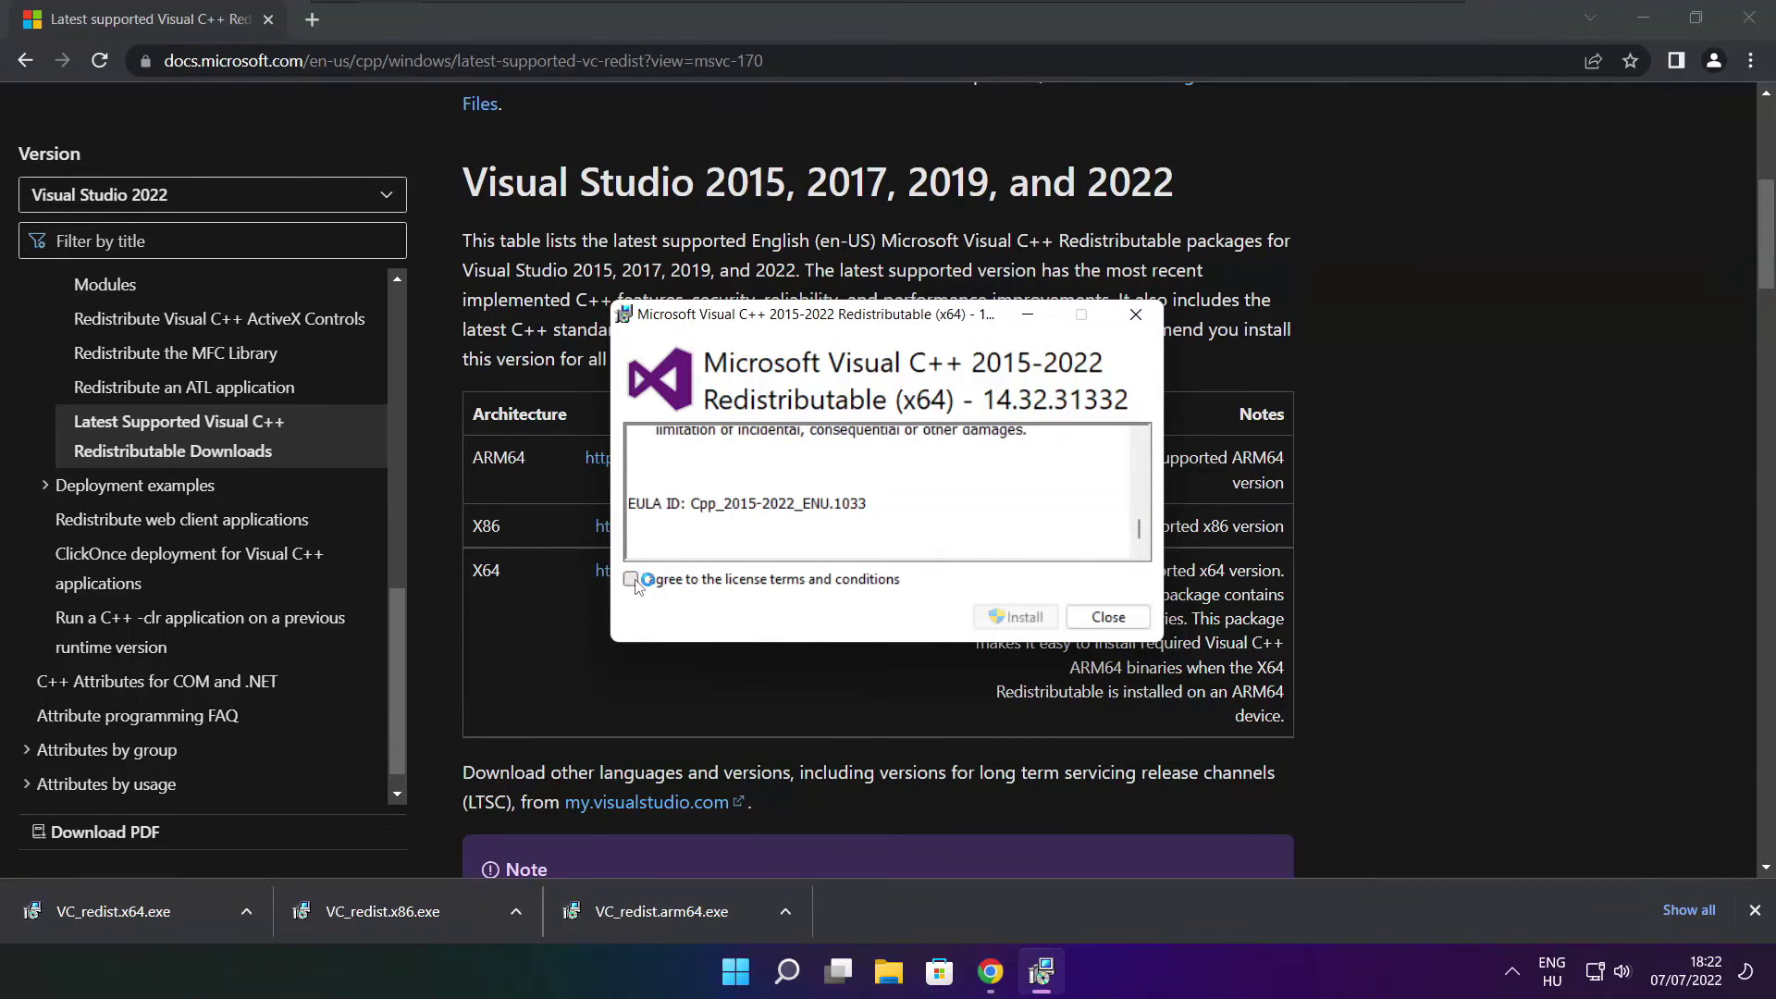
pyautogui.click(632, 578)
pyautogui.click(1021, 618)
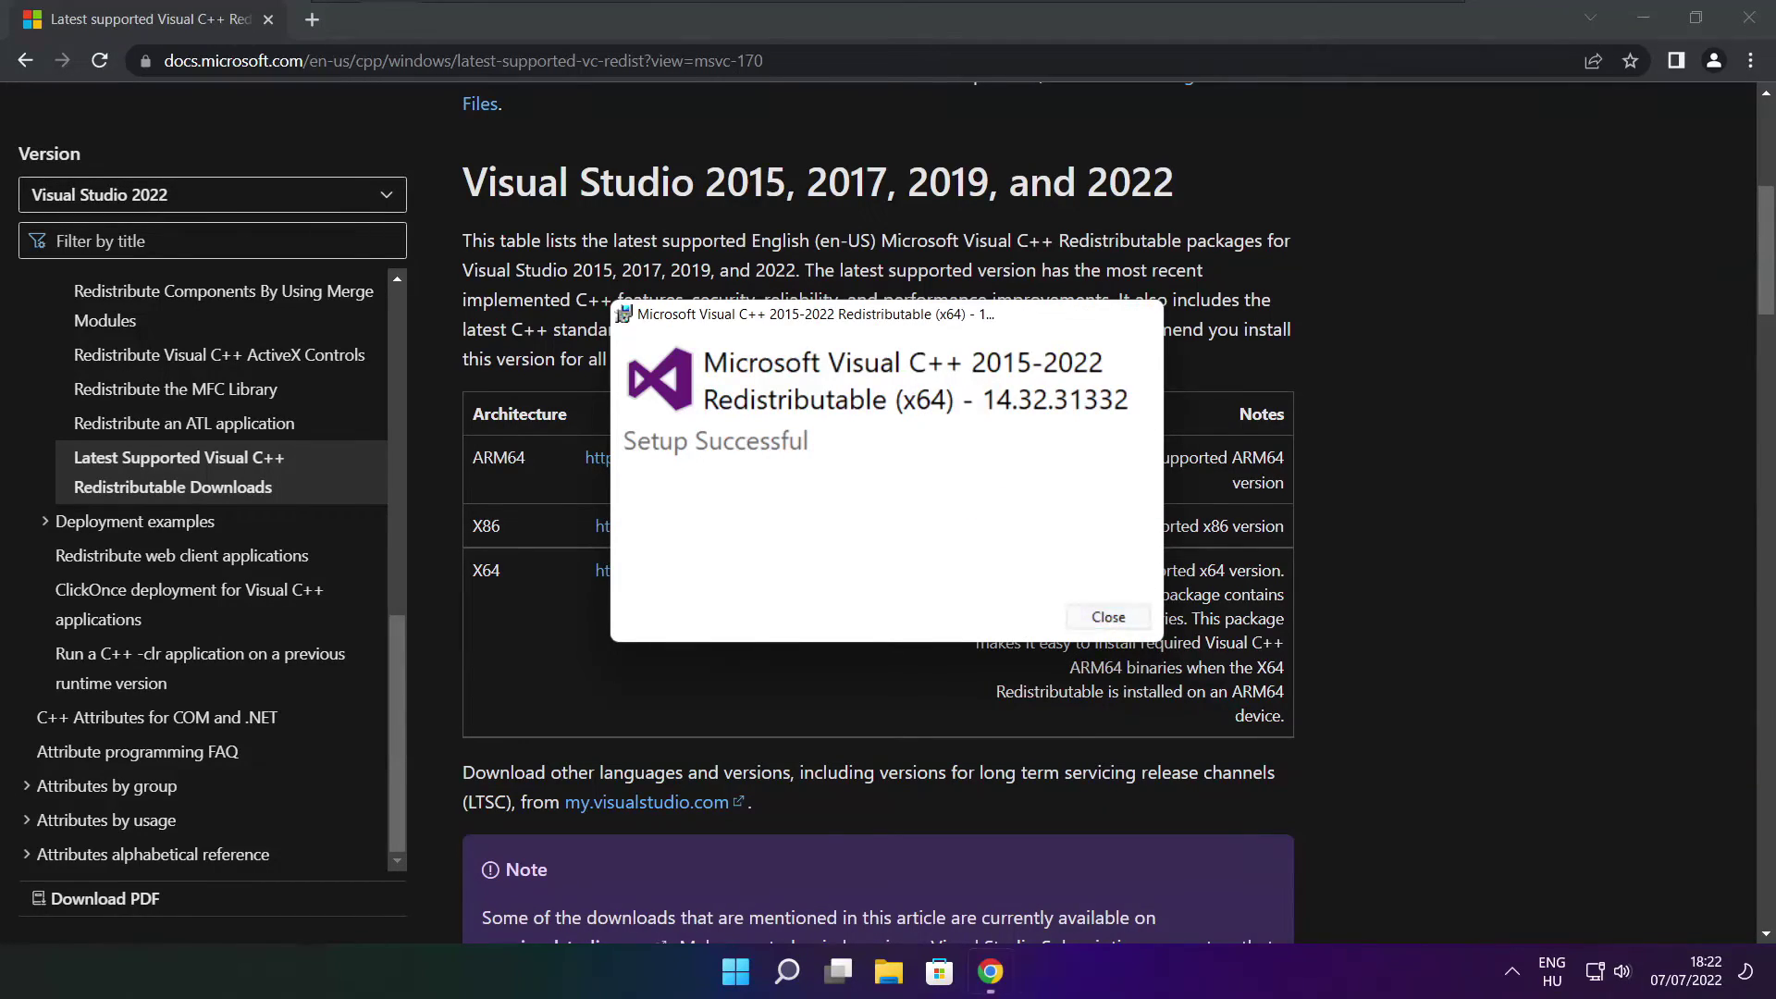
pyautogui.click(1108, 619)
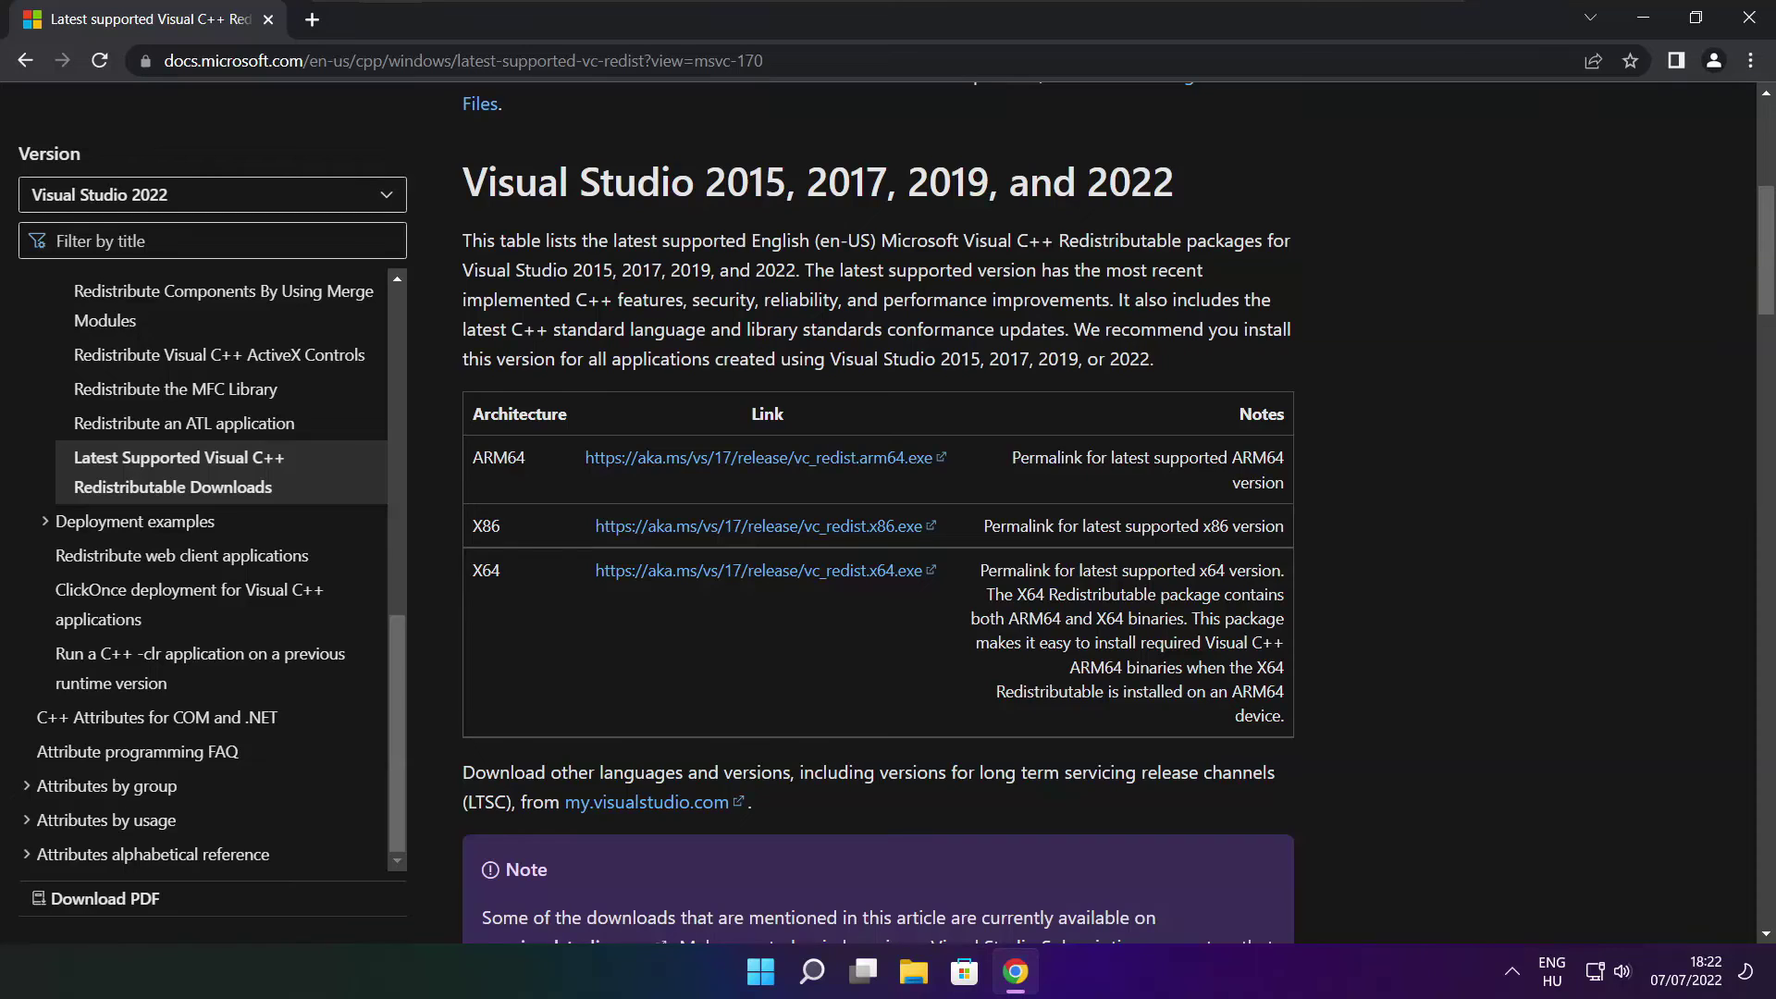
# Step: Close Chrome and bring up the Start menu's sleep, shut down and restart options
pyautogui.click(1750, 22)
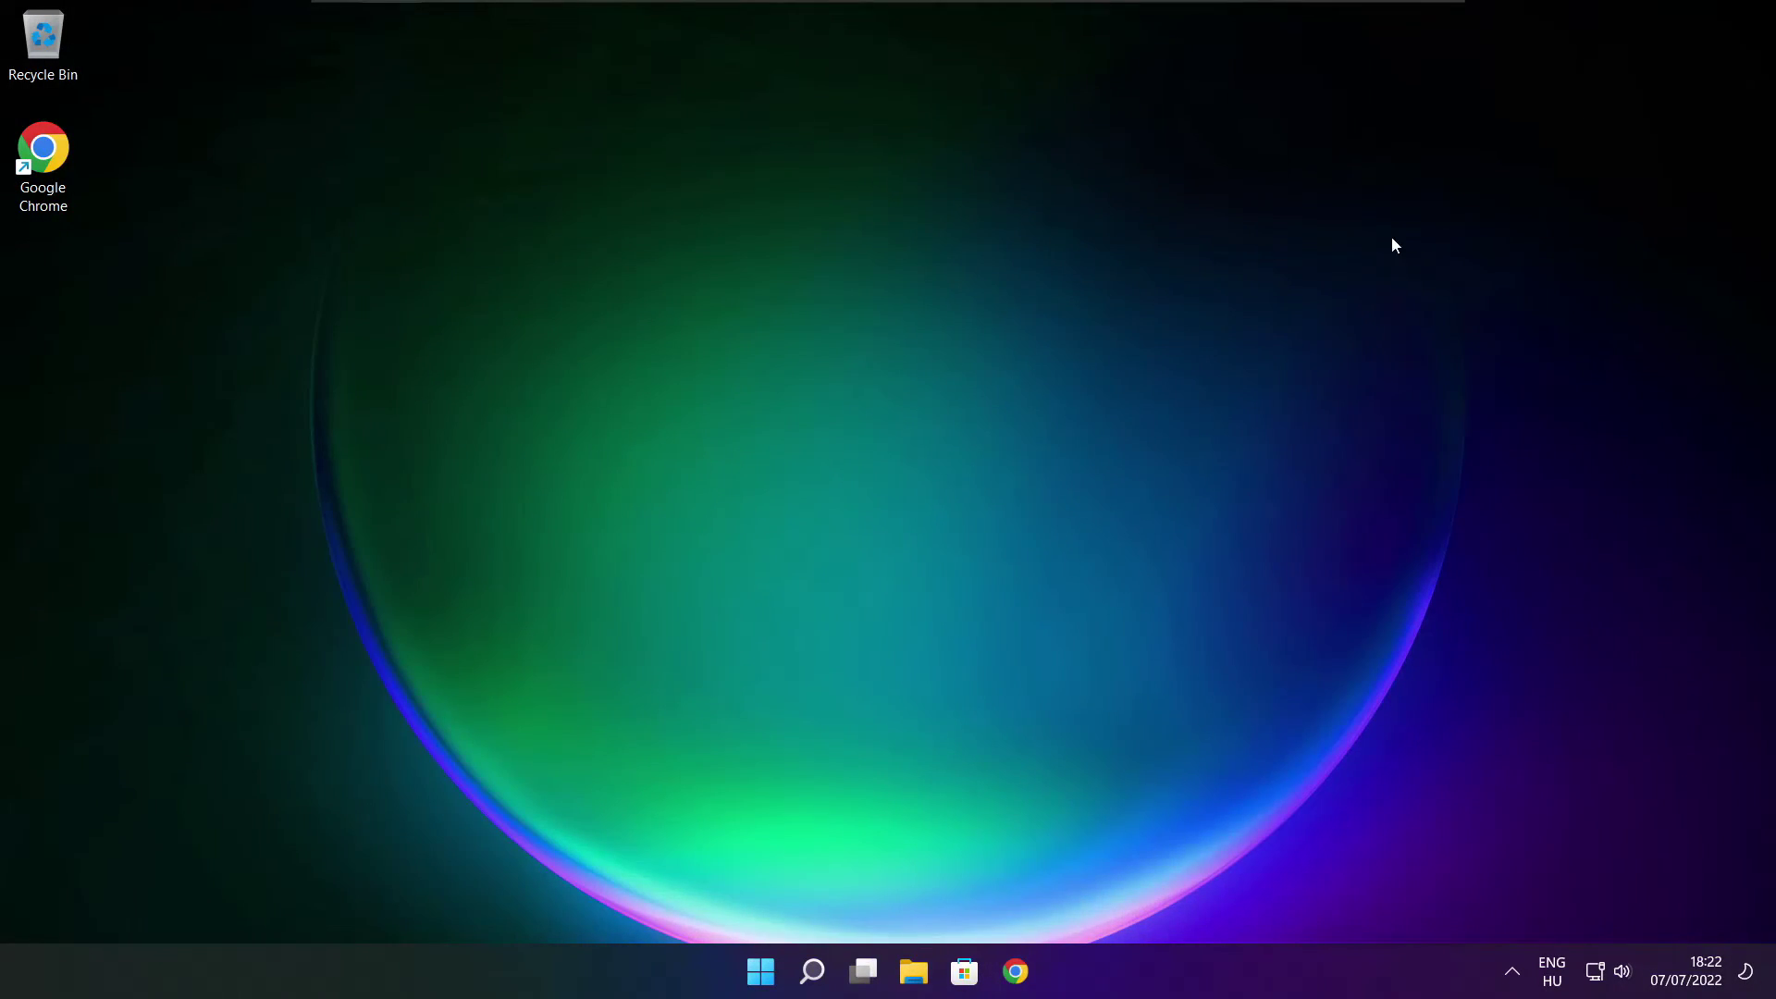
pyautogui.click(764, 977)
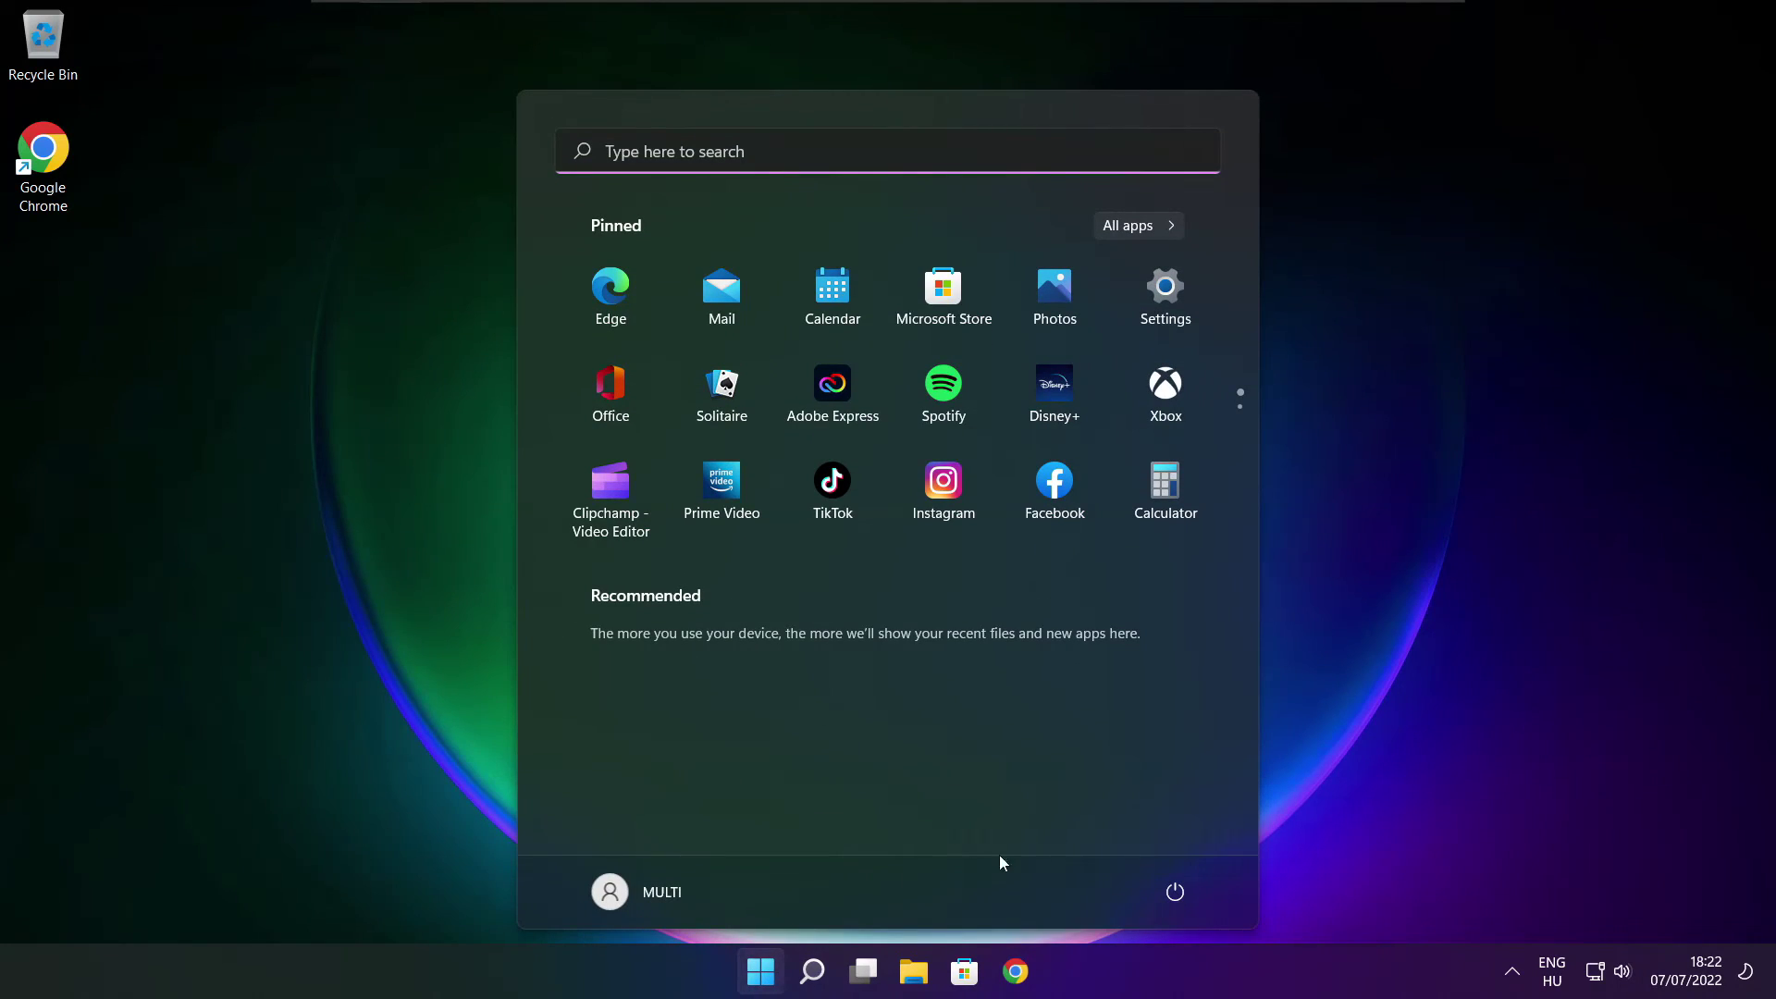
pyautogui.click(1174, 896)
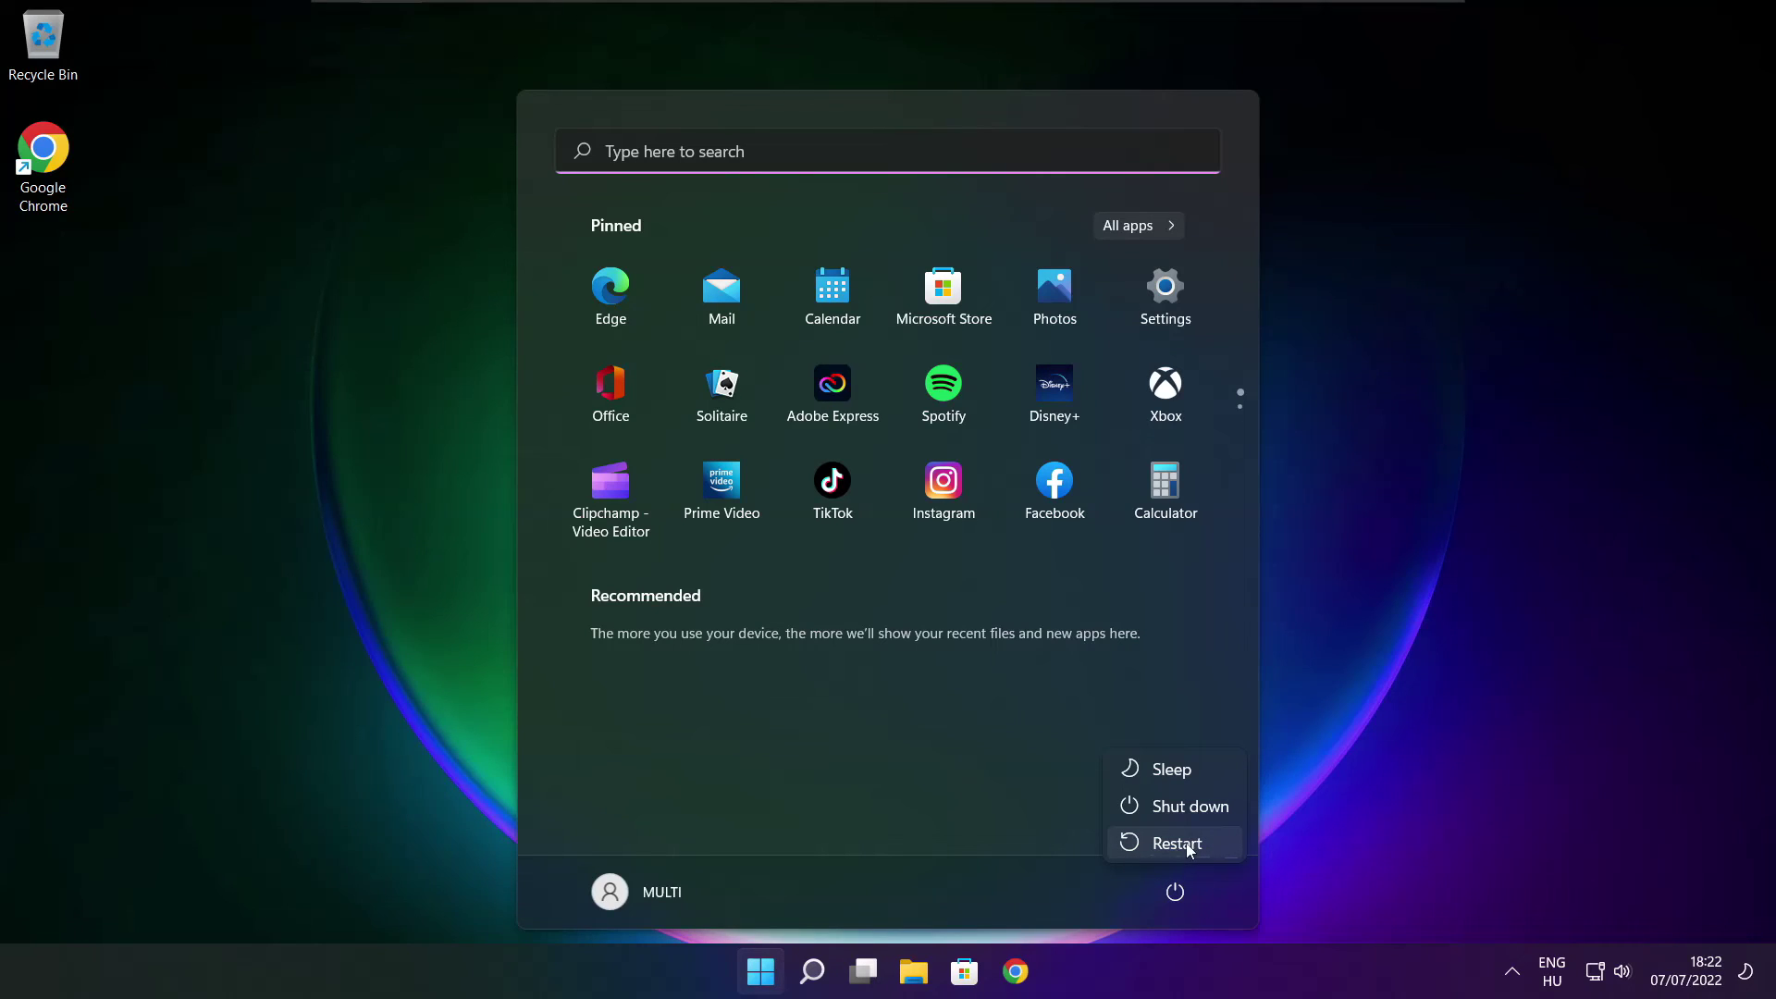